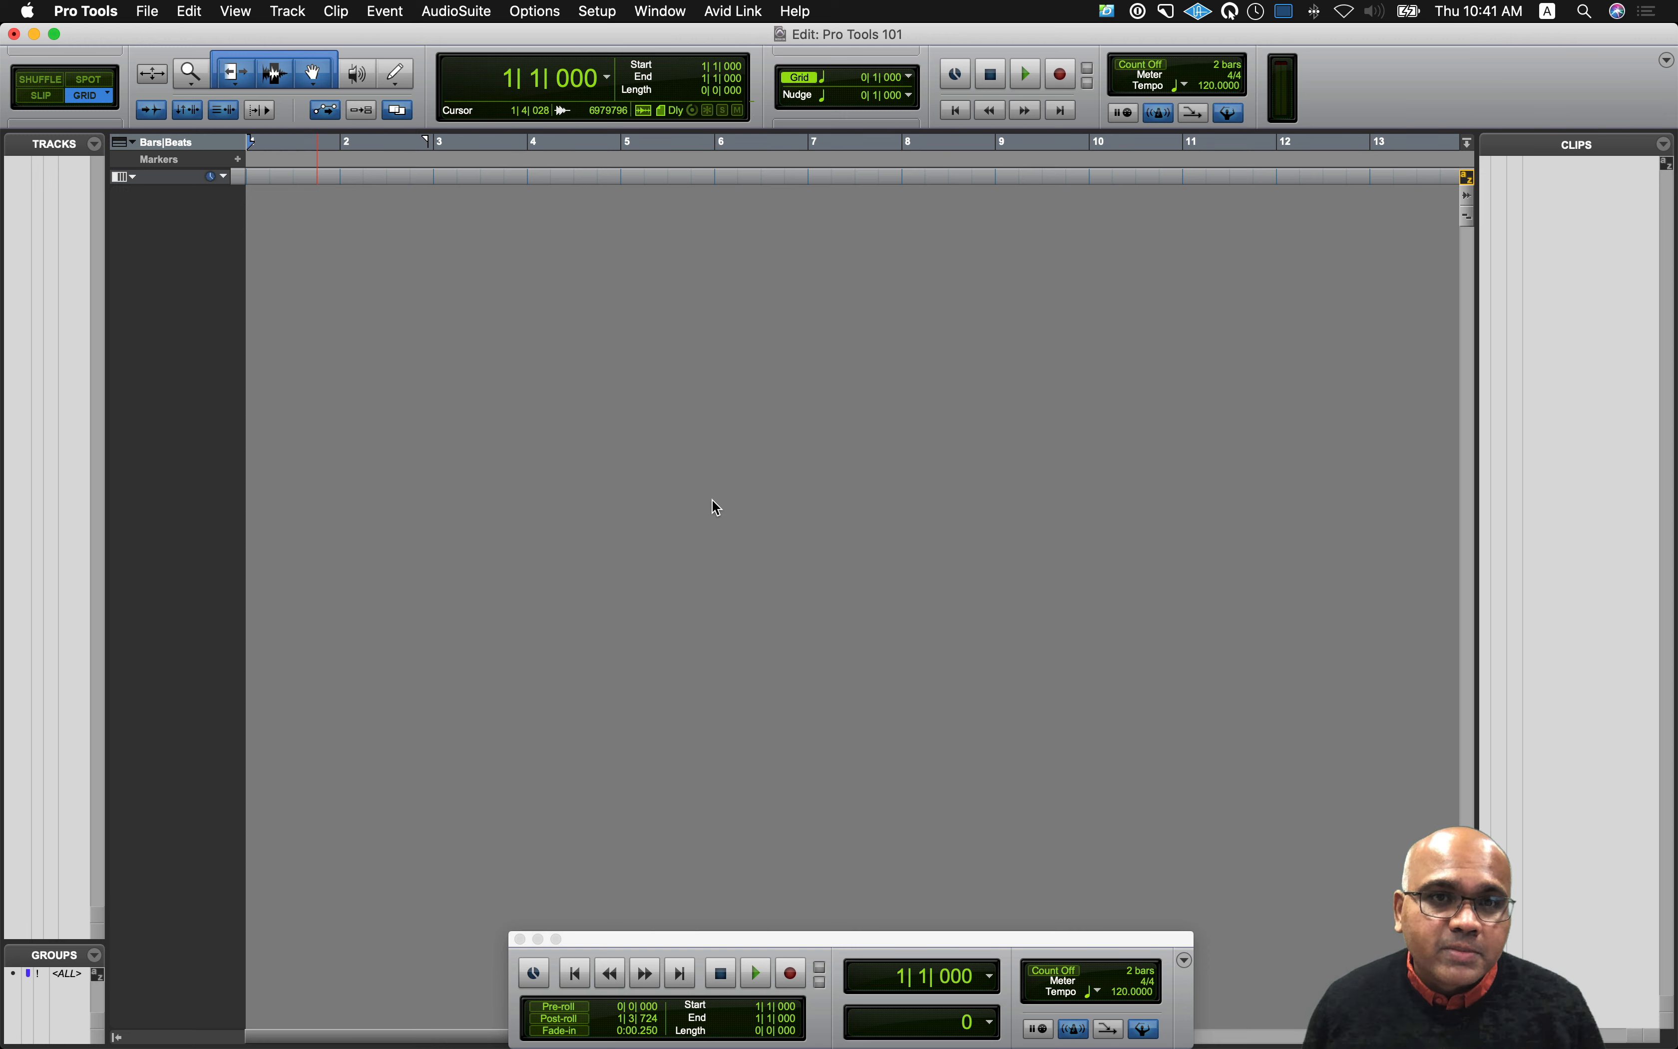
Step: Review the session's sample rate, bit depth and audio format in Session Setup, and close it
left_click(598, 11)
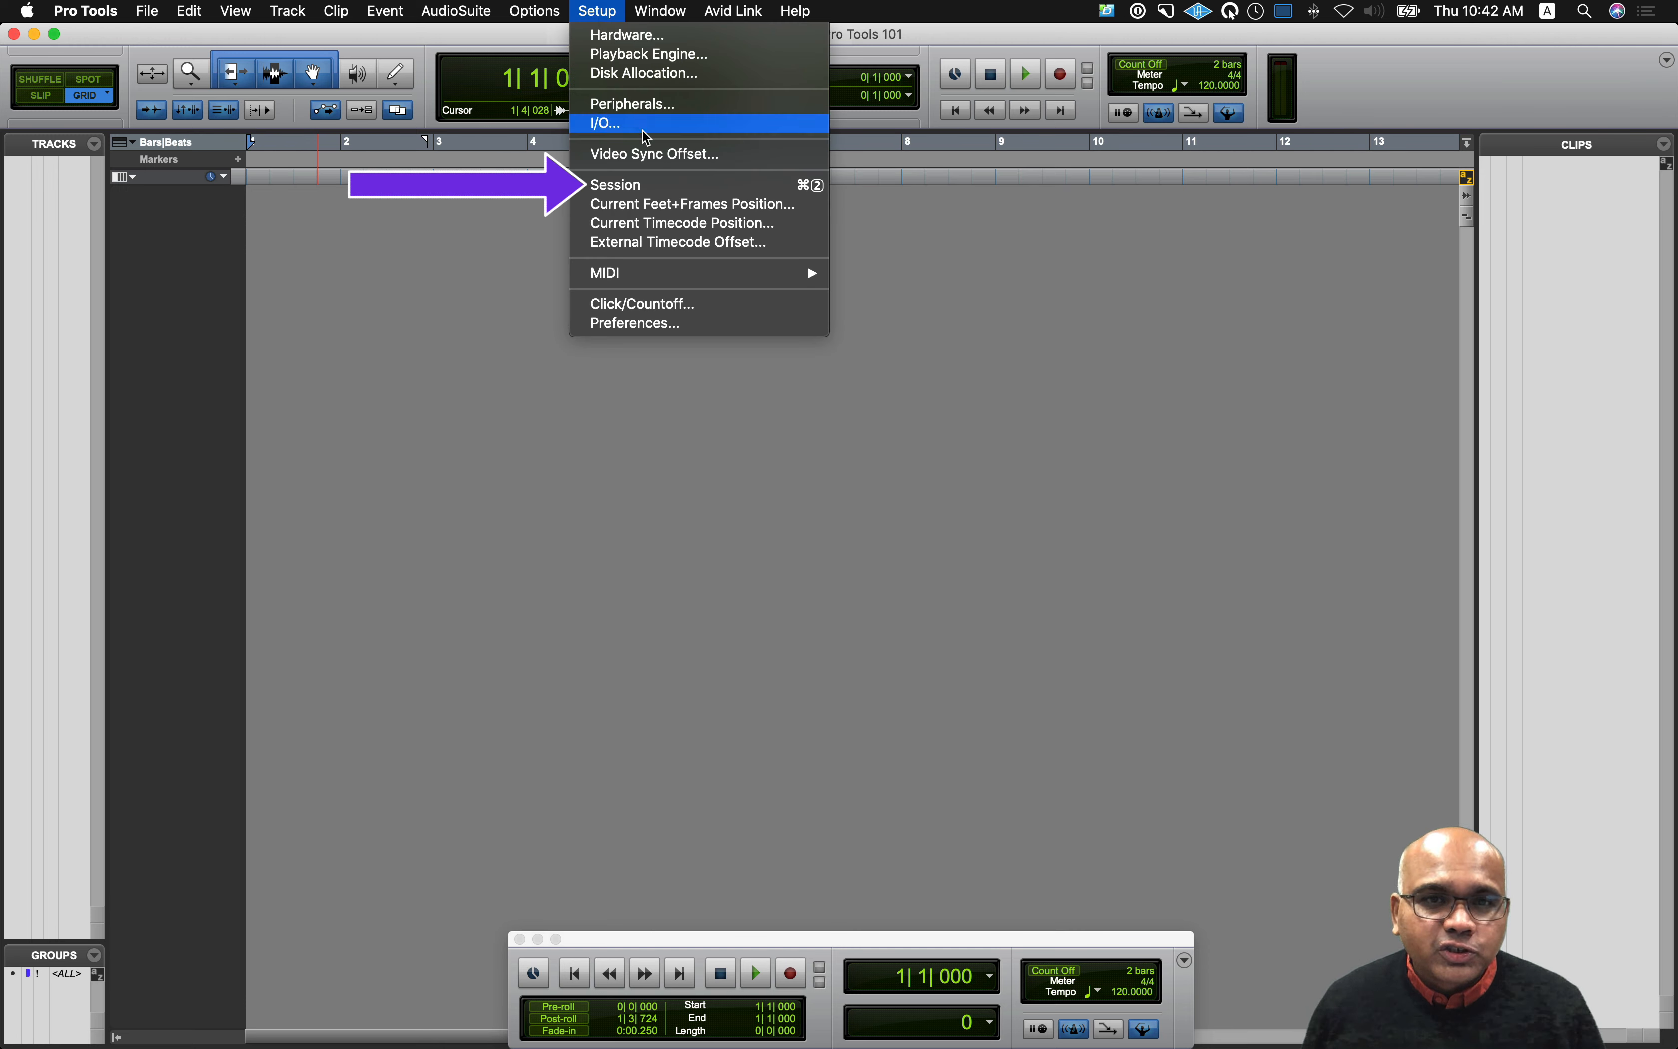
left_click(659, 184)
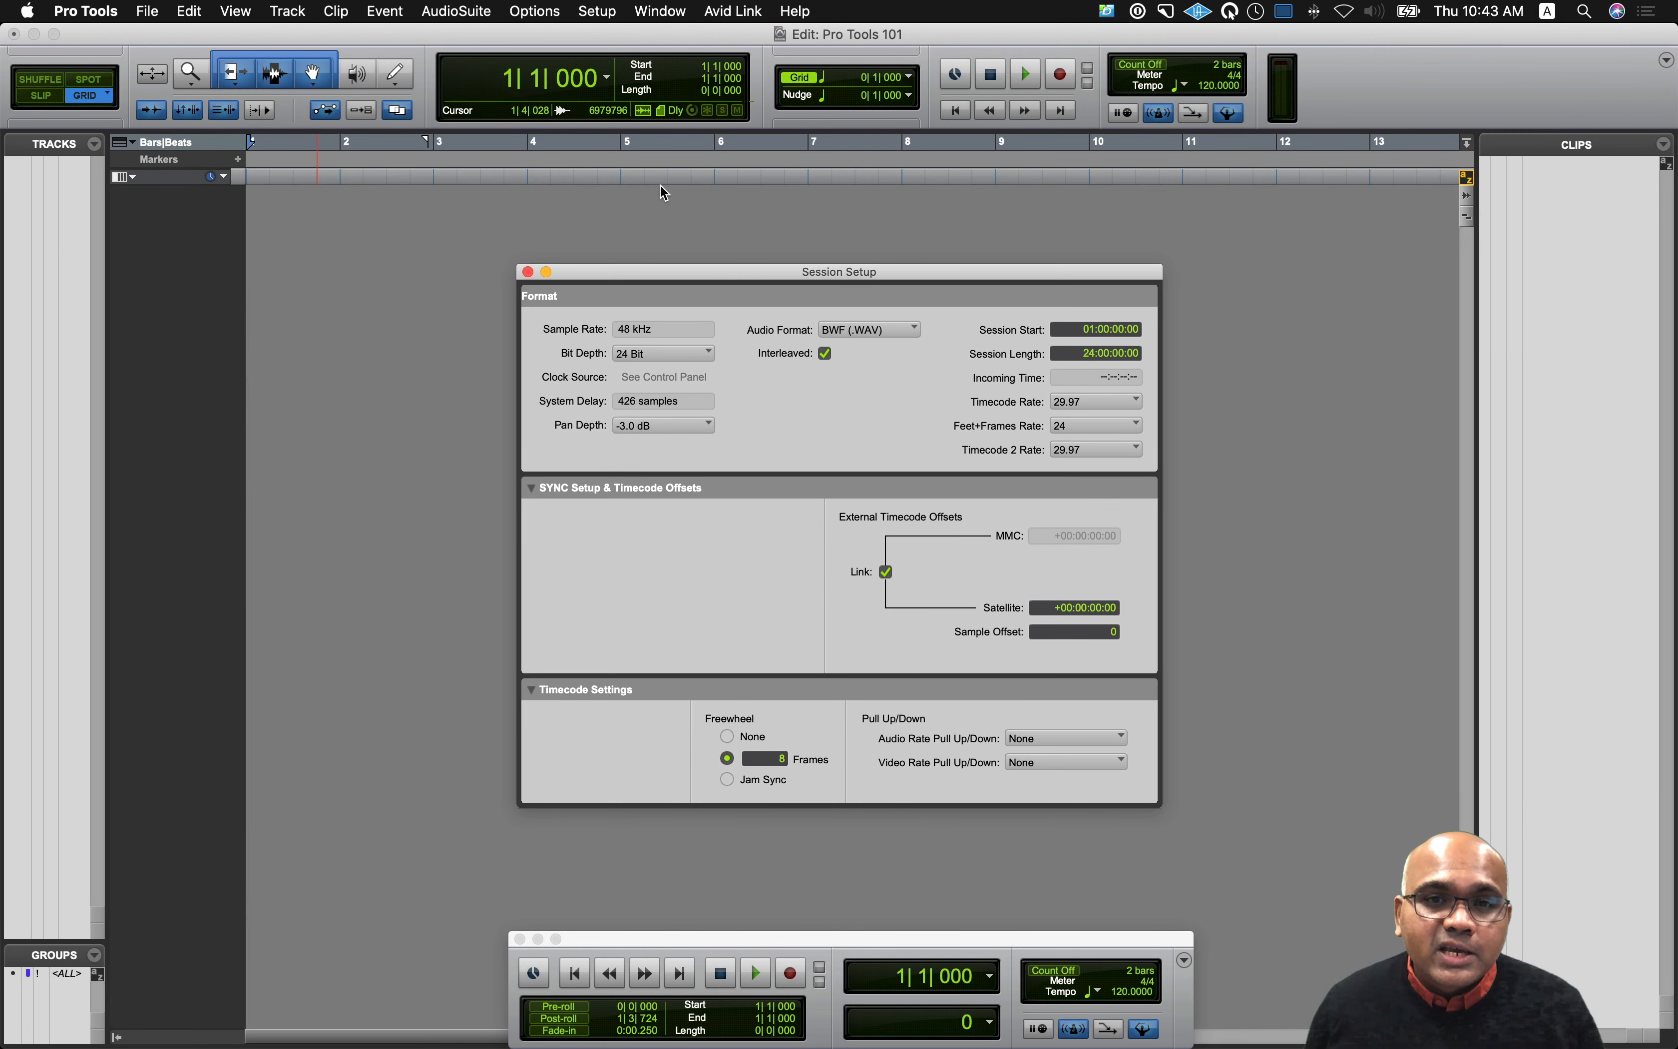
left_click(529, 271)
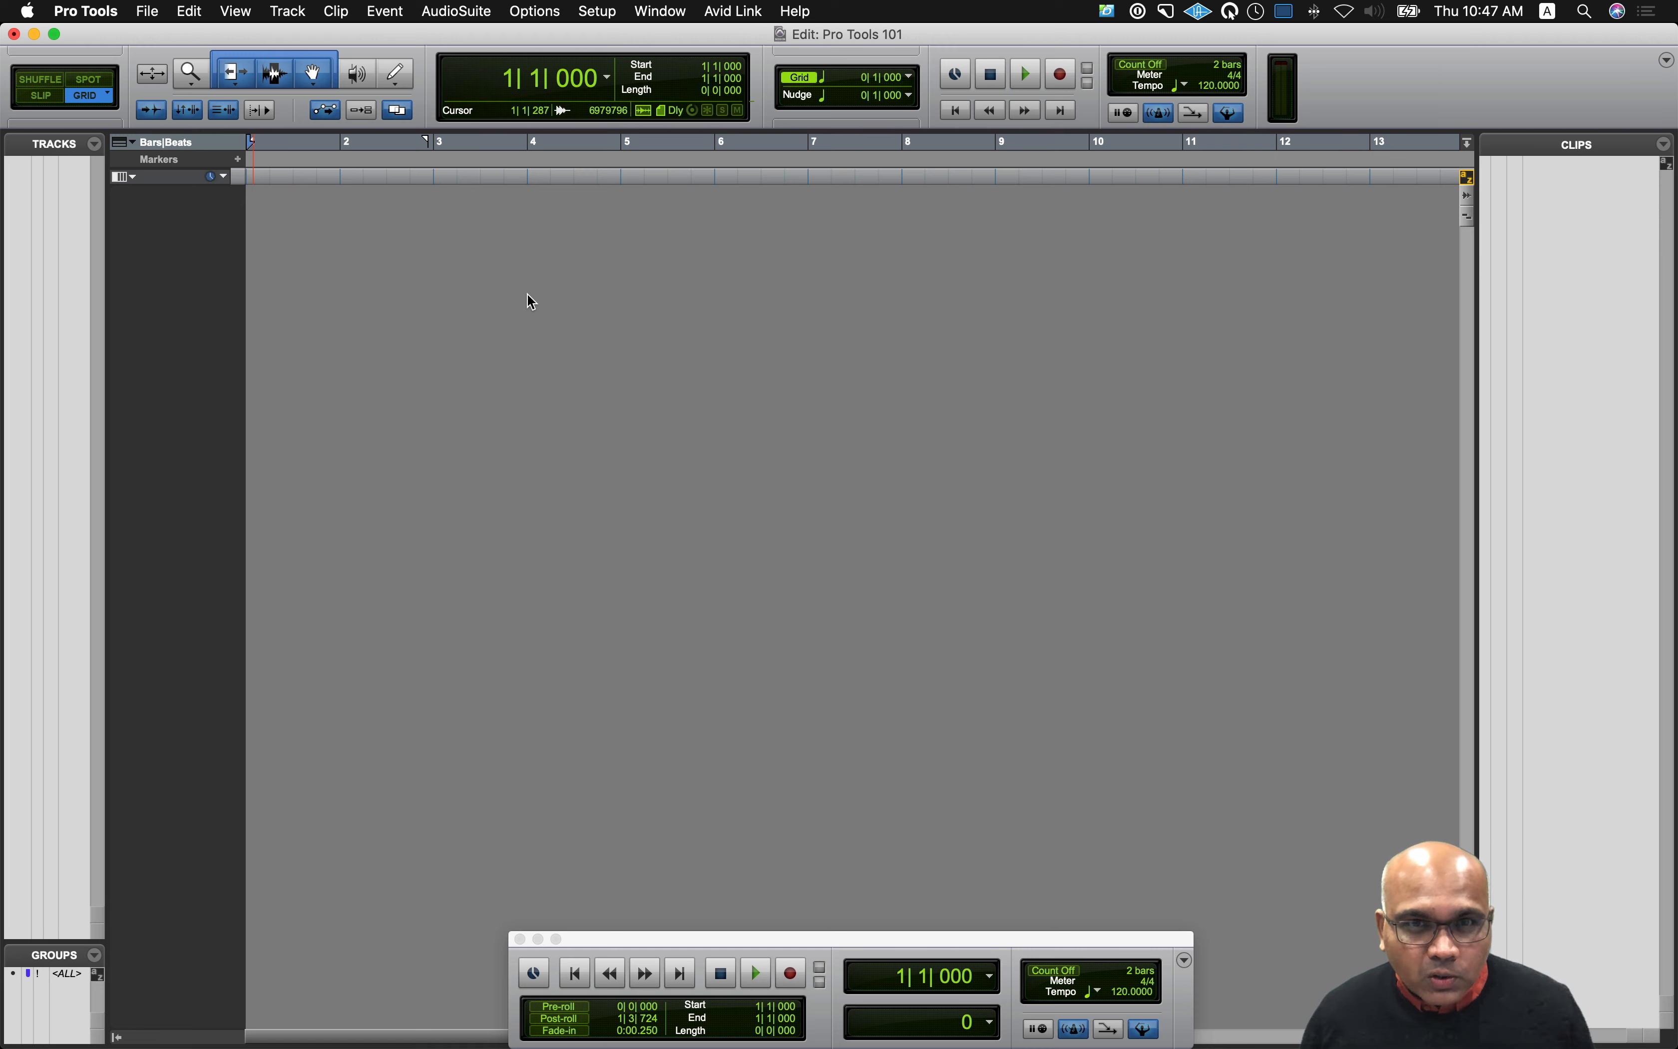
Step: Start an audio import, select Mono Audio.aif and preview it with the preview volume lowered
left_click(147, 11)
mouse_move(247, 321)
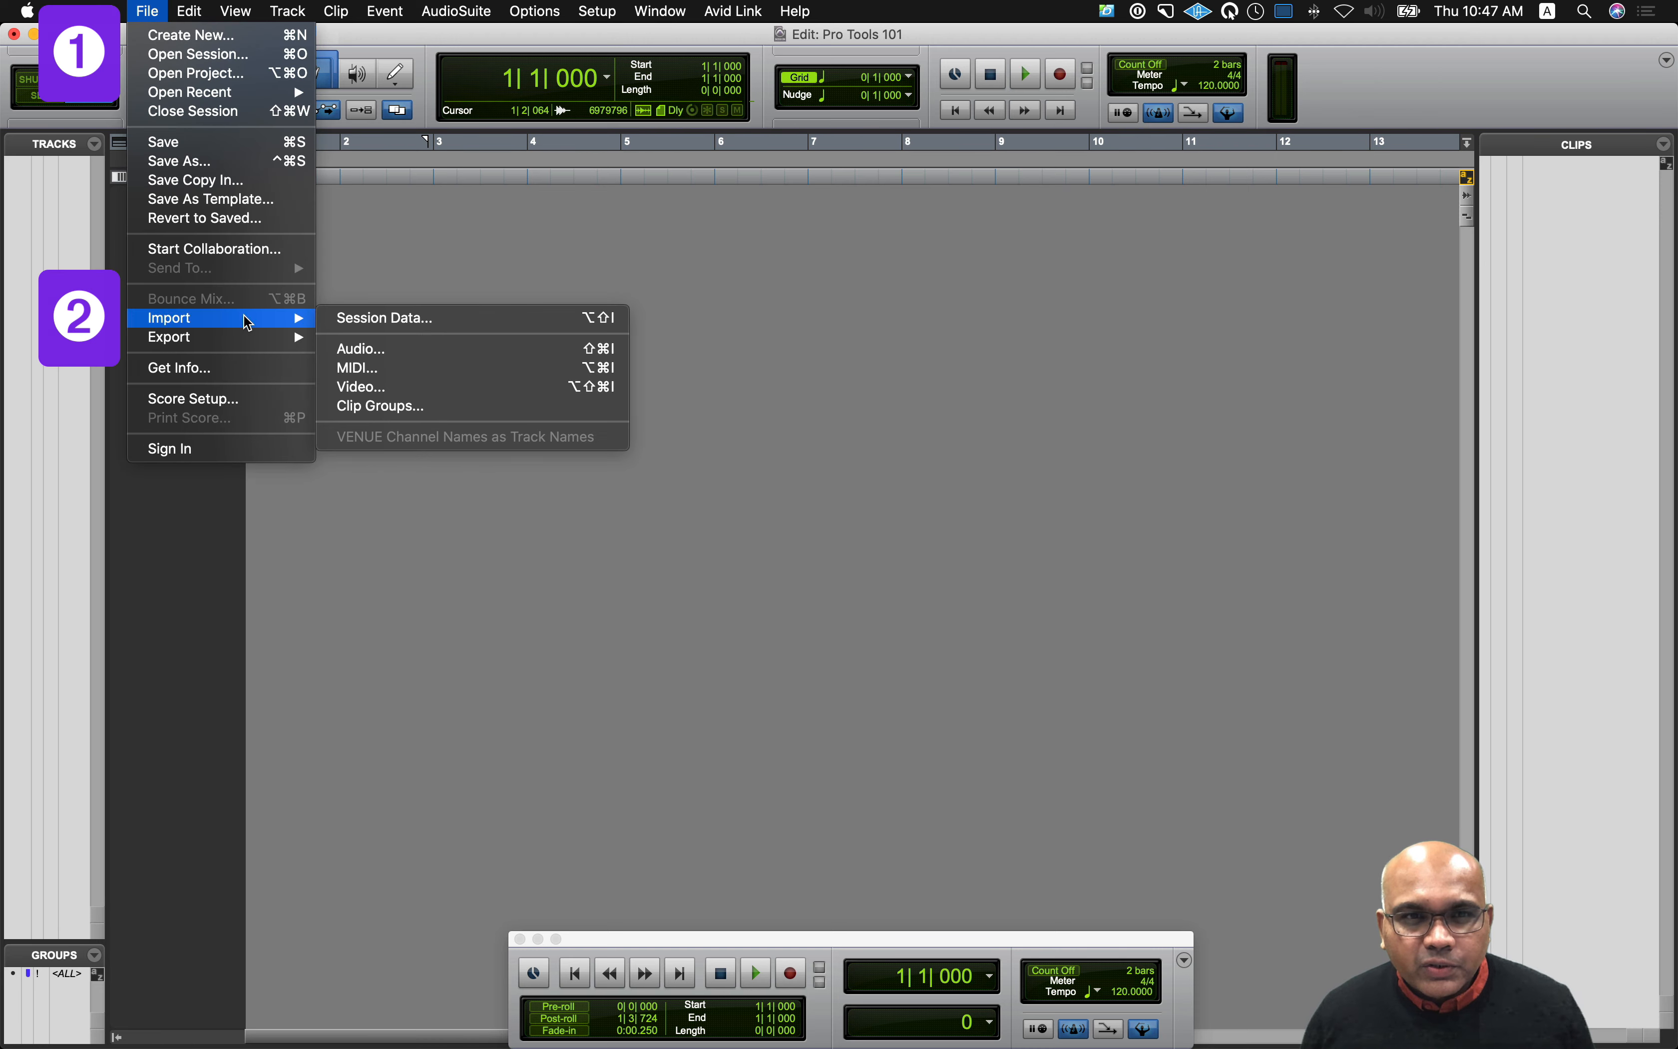
left_click(425, 356)
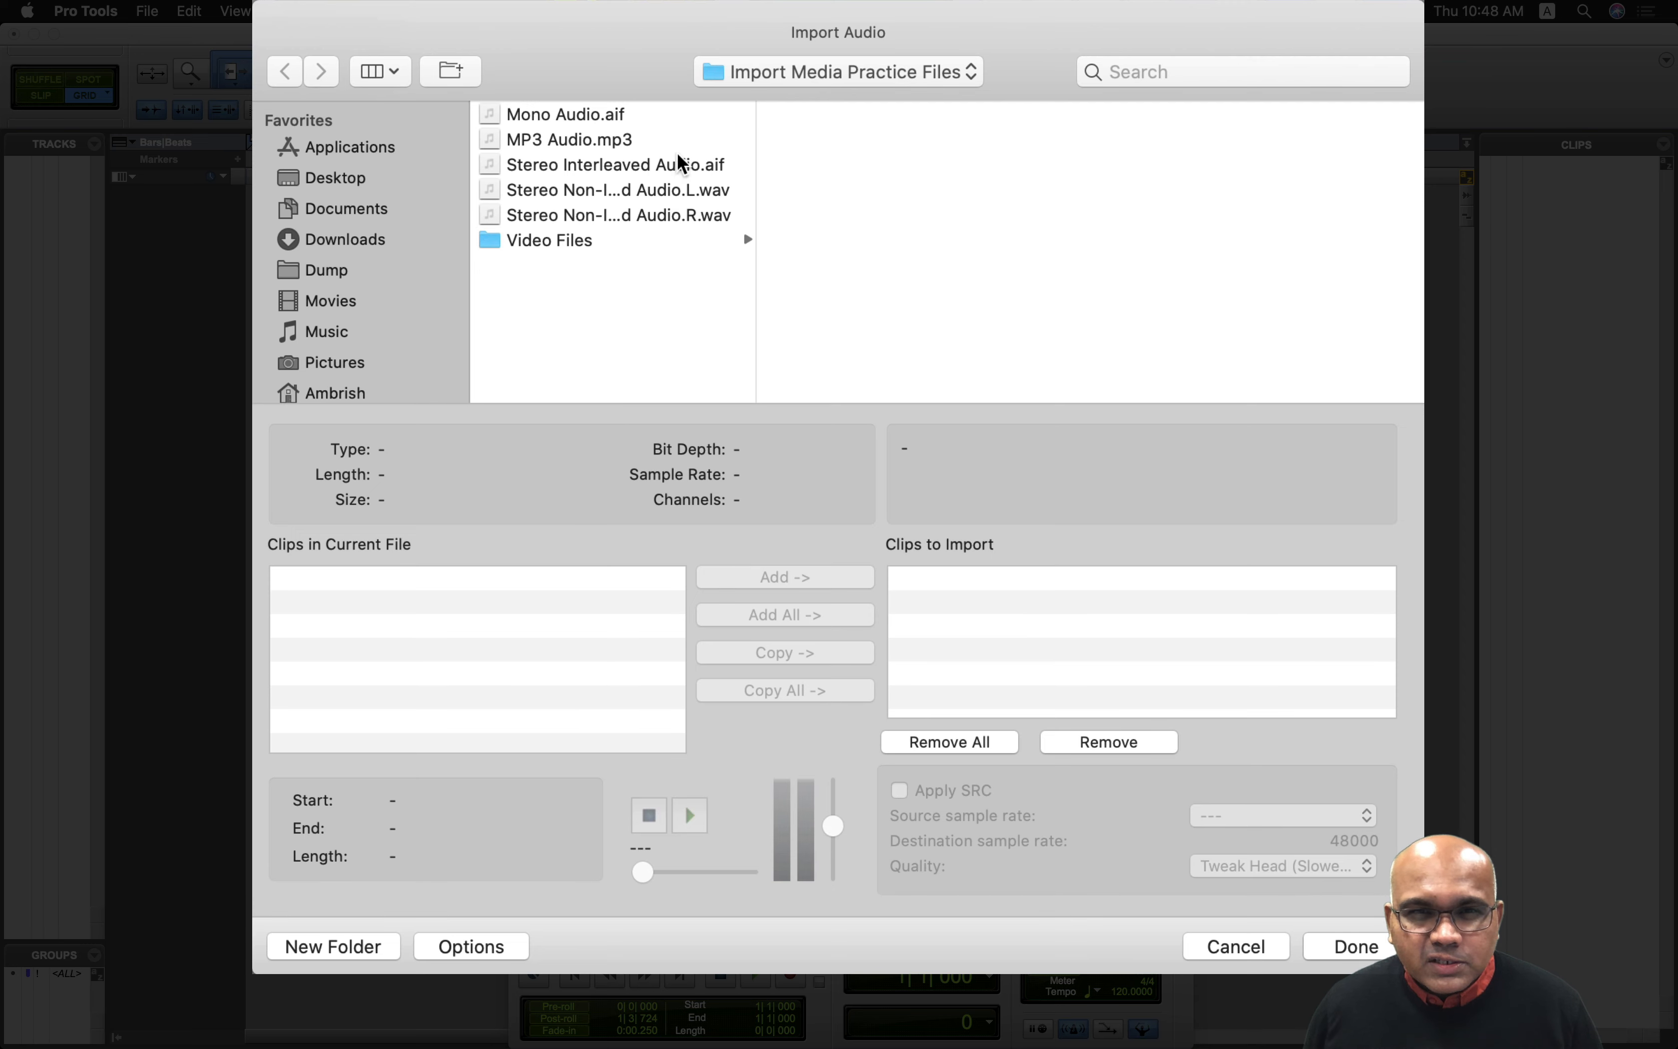
left_click(685, 118)
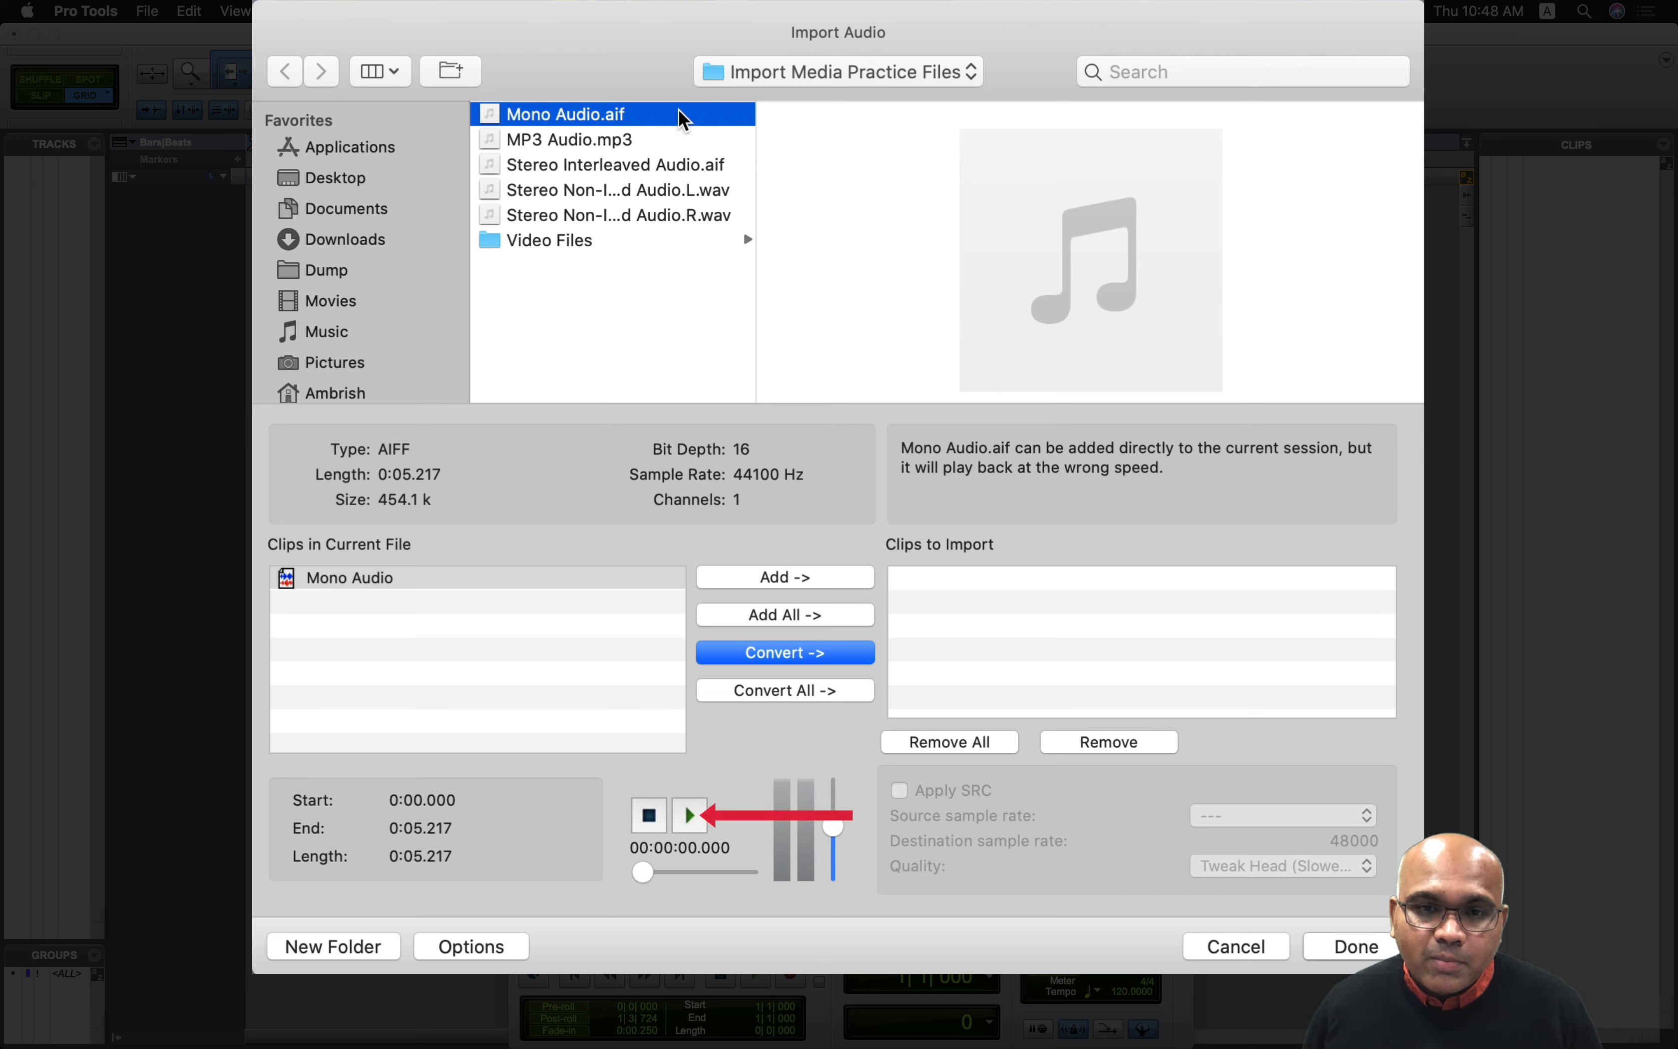
left_click(703, 827)
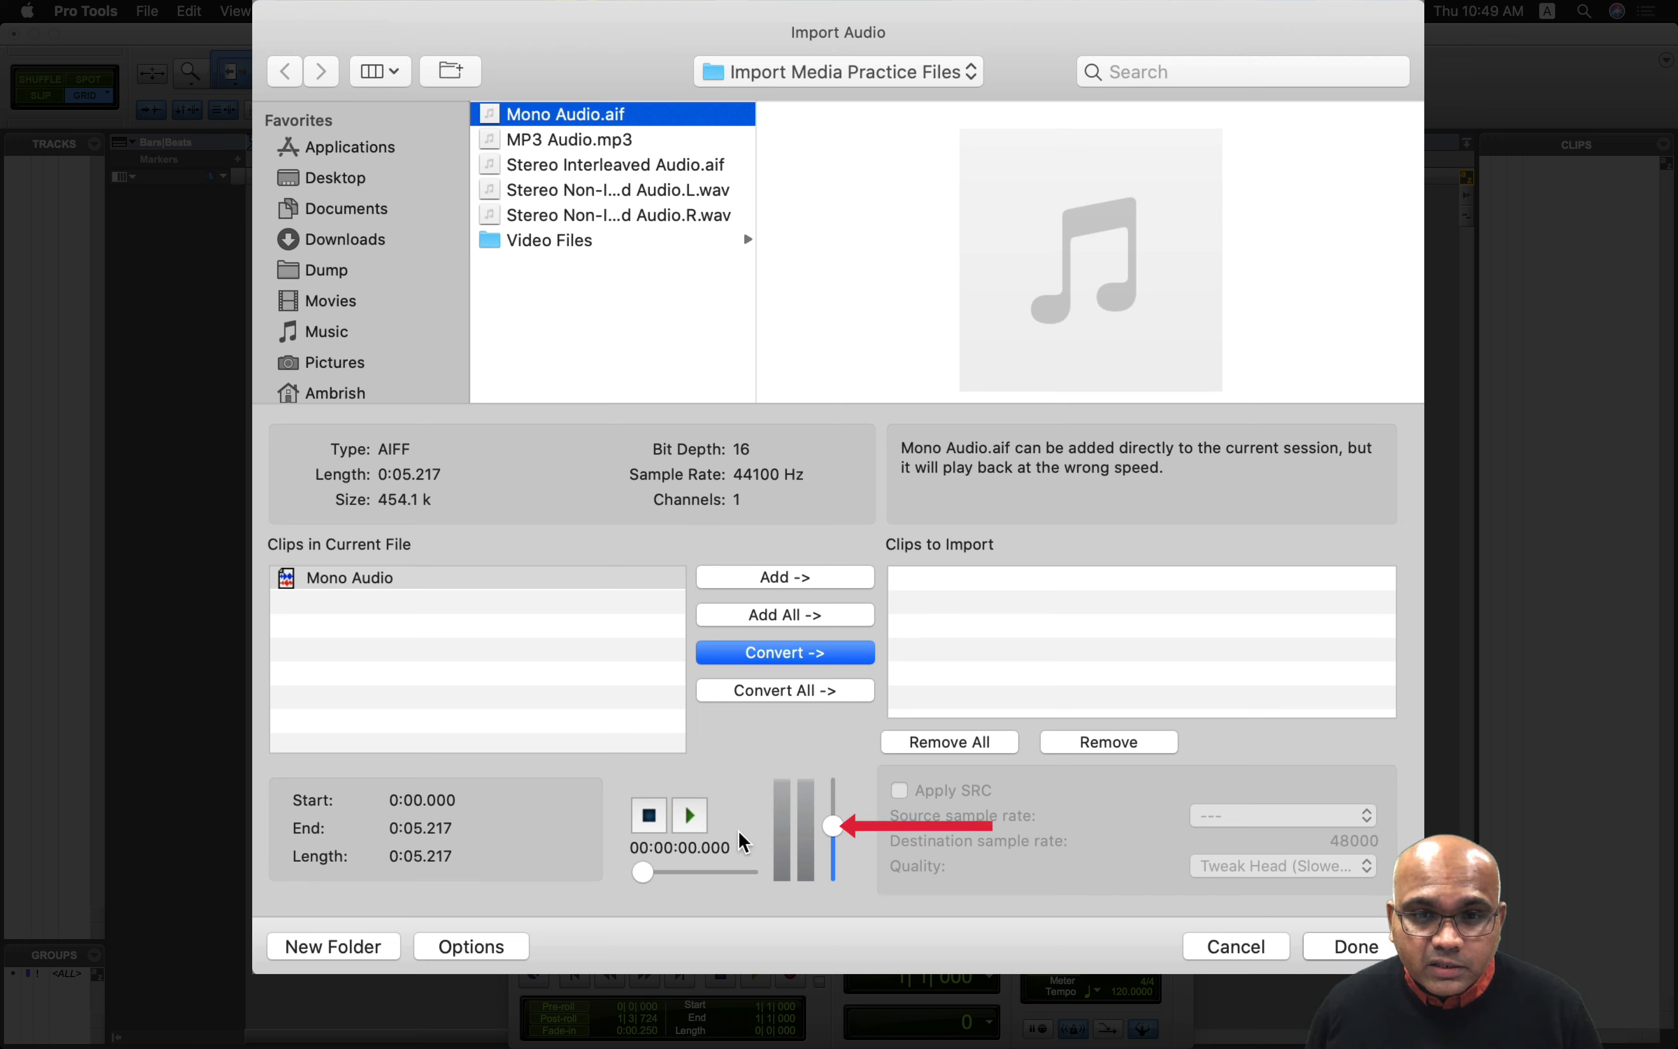
left_click_drag(833, 826, 832, 840)
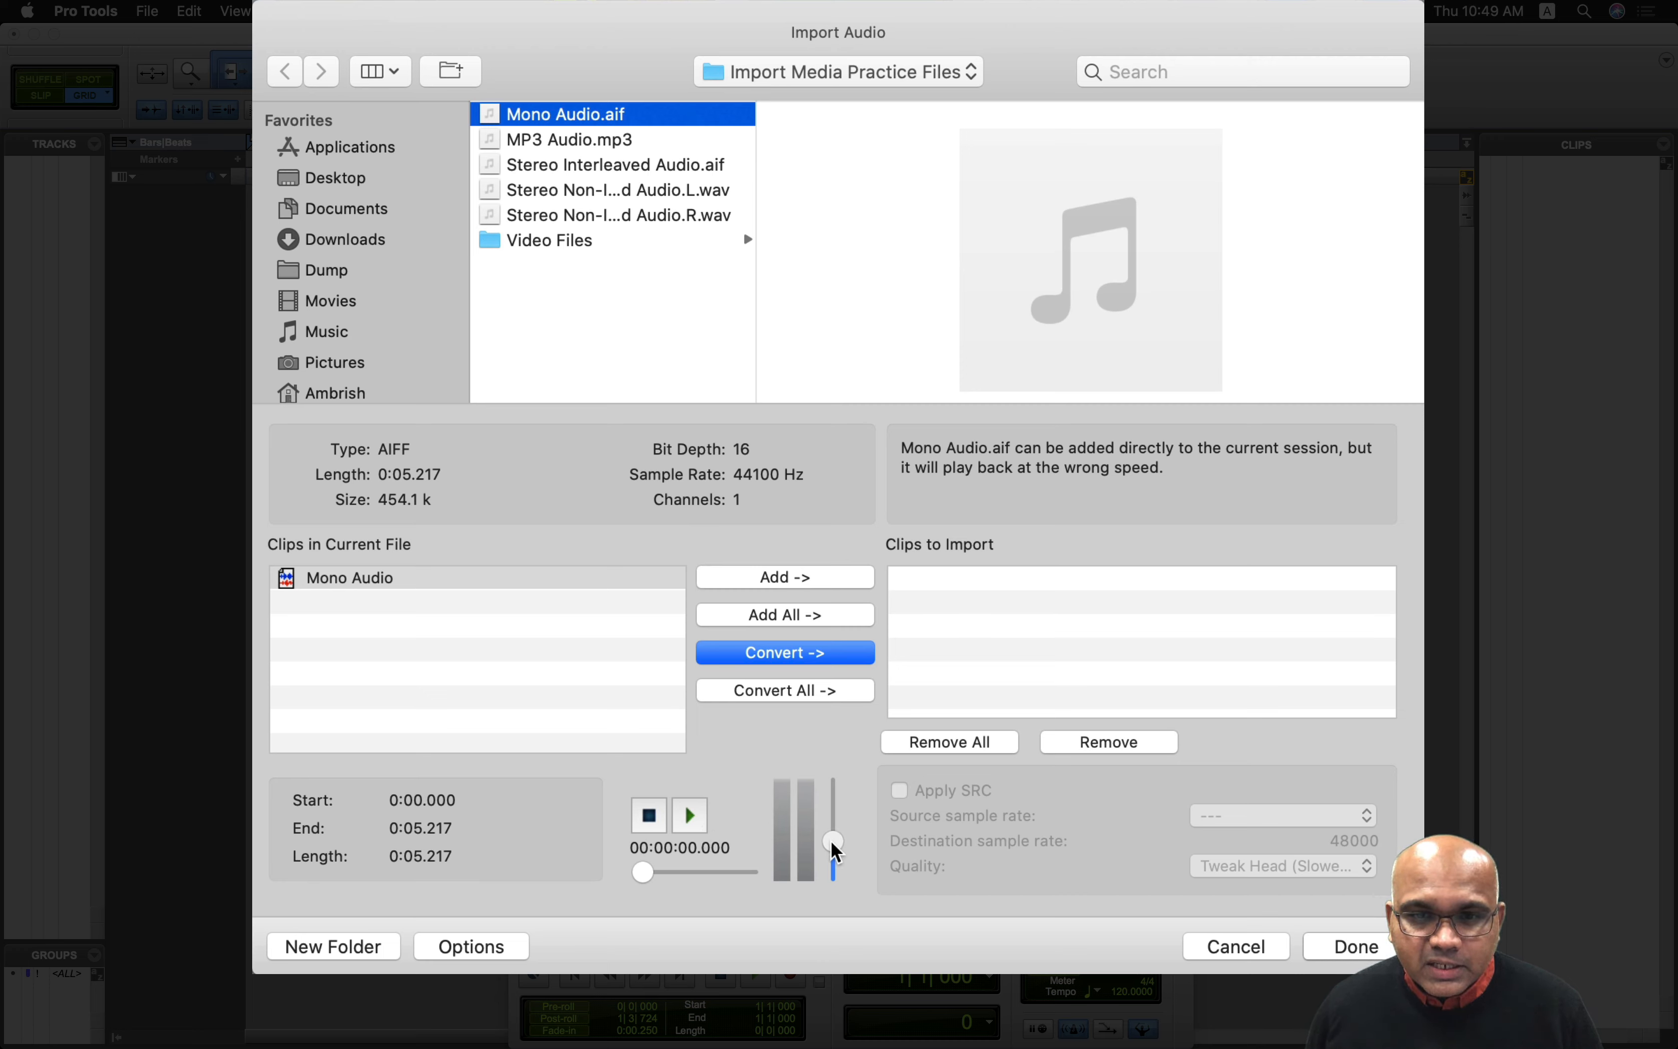
left_click(691, 815)
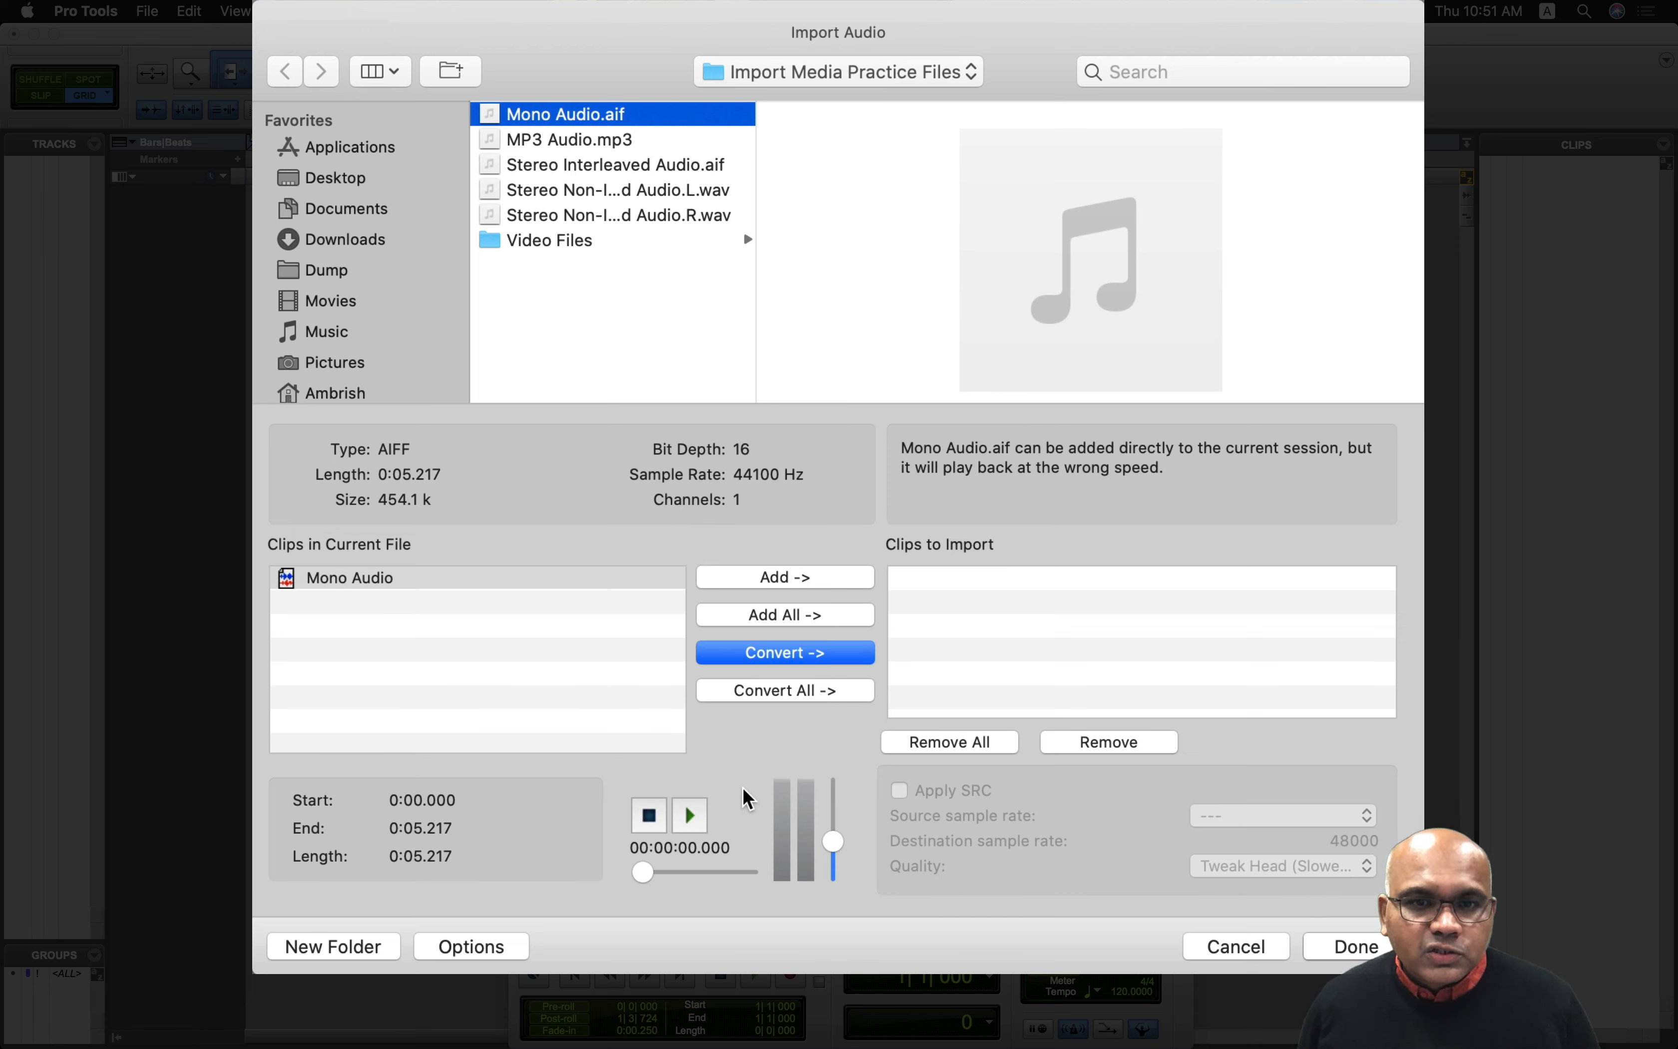
Step: Set Mono Audio to be converted on import, with a 44100 source sample rate and Tweak Head (Slowest) conversion quality
left_click(849, 658)
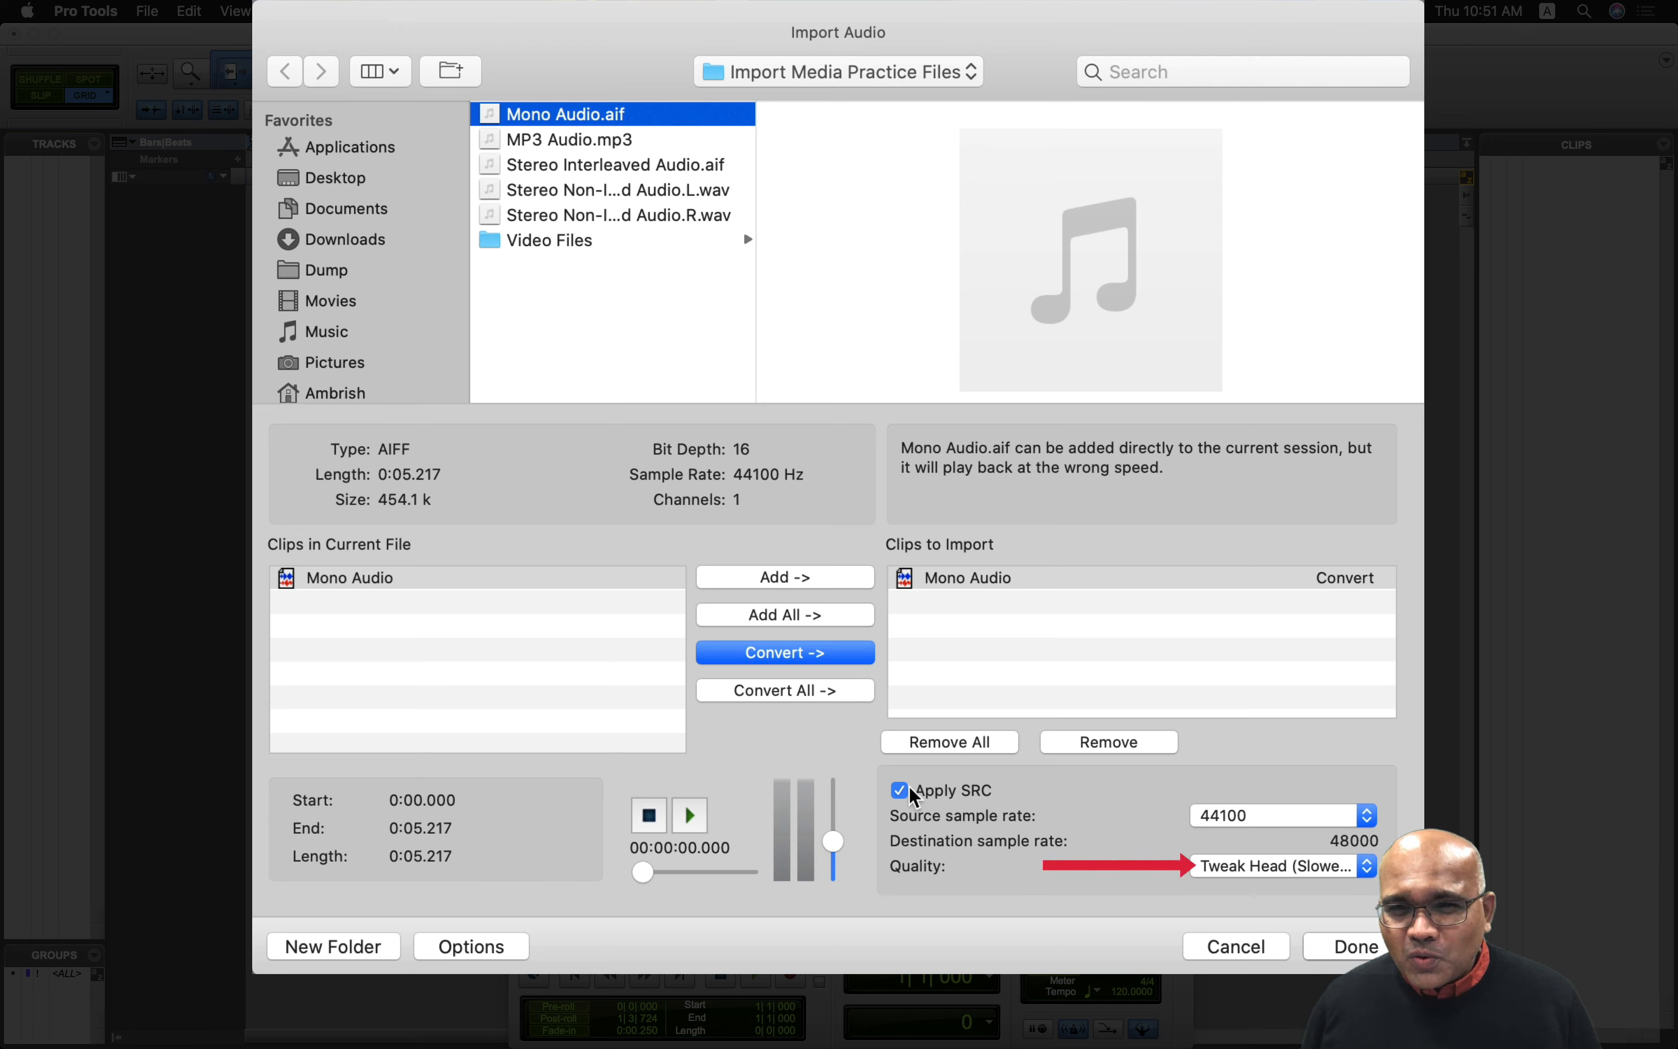
left_click(1369, 867)
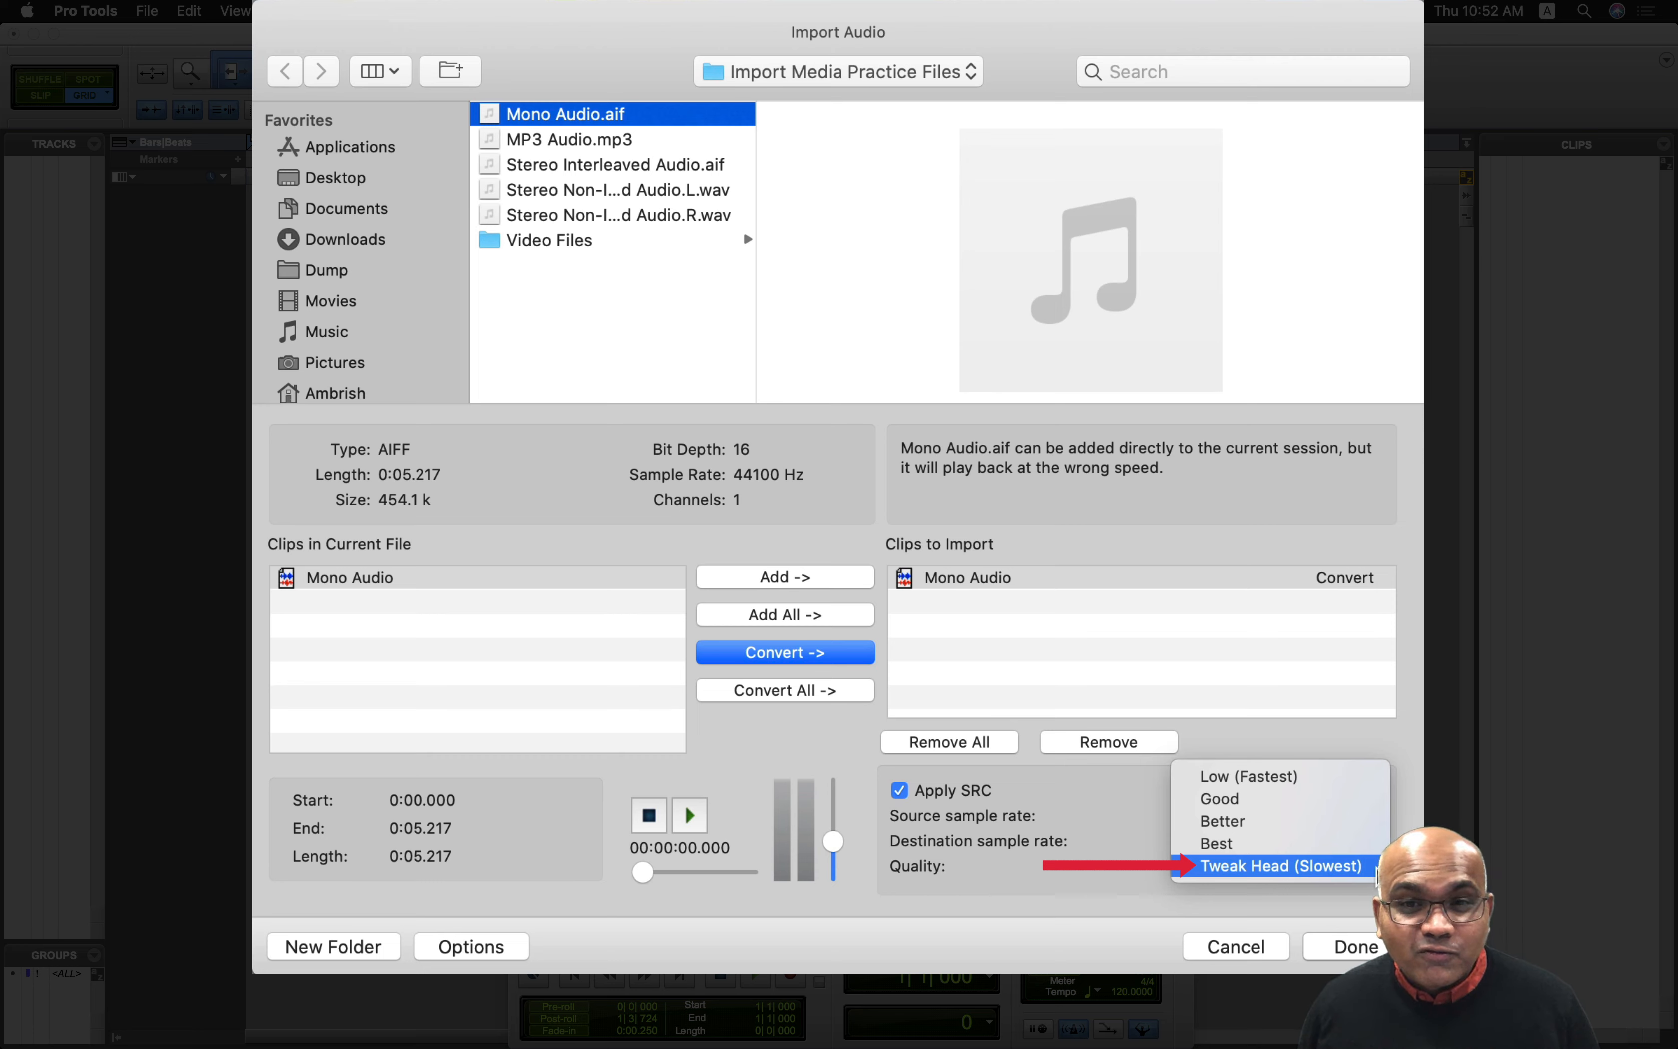
left_click(1376, 869)
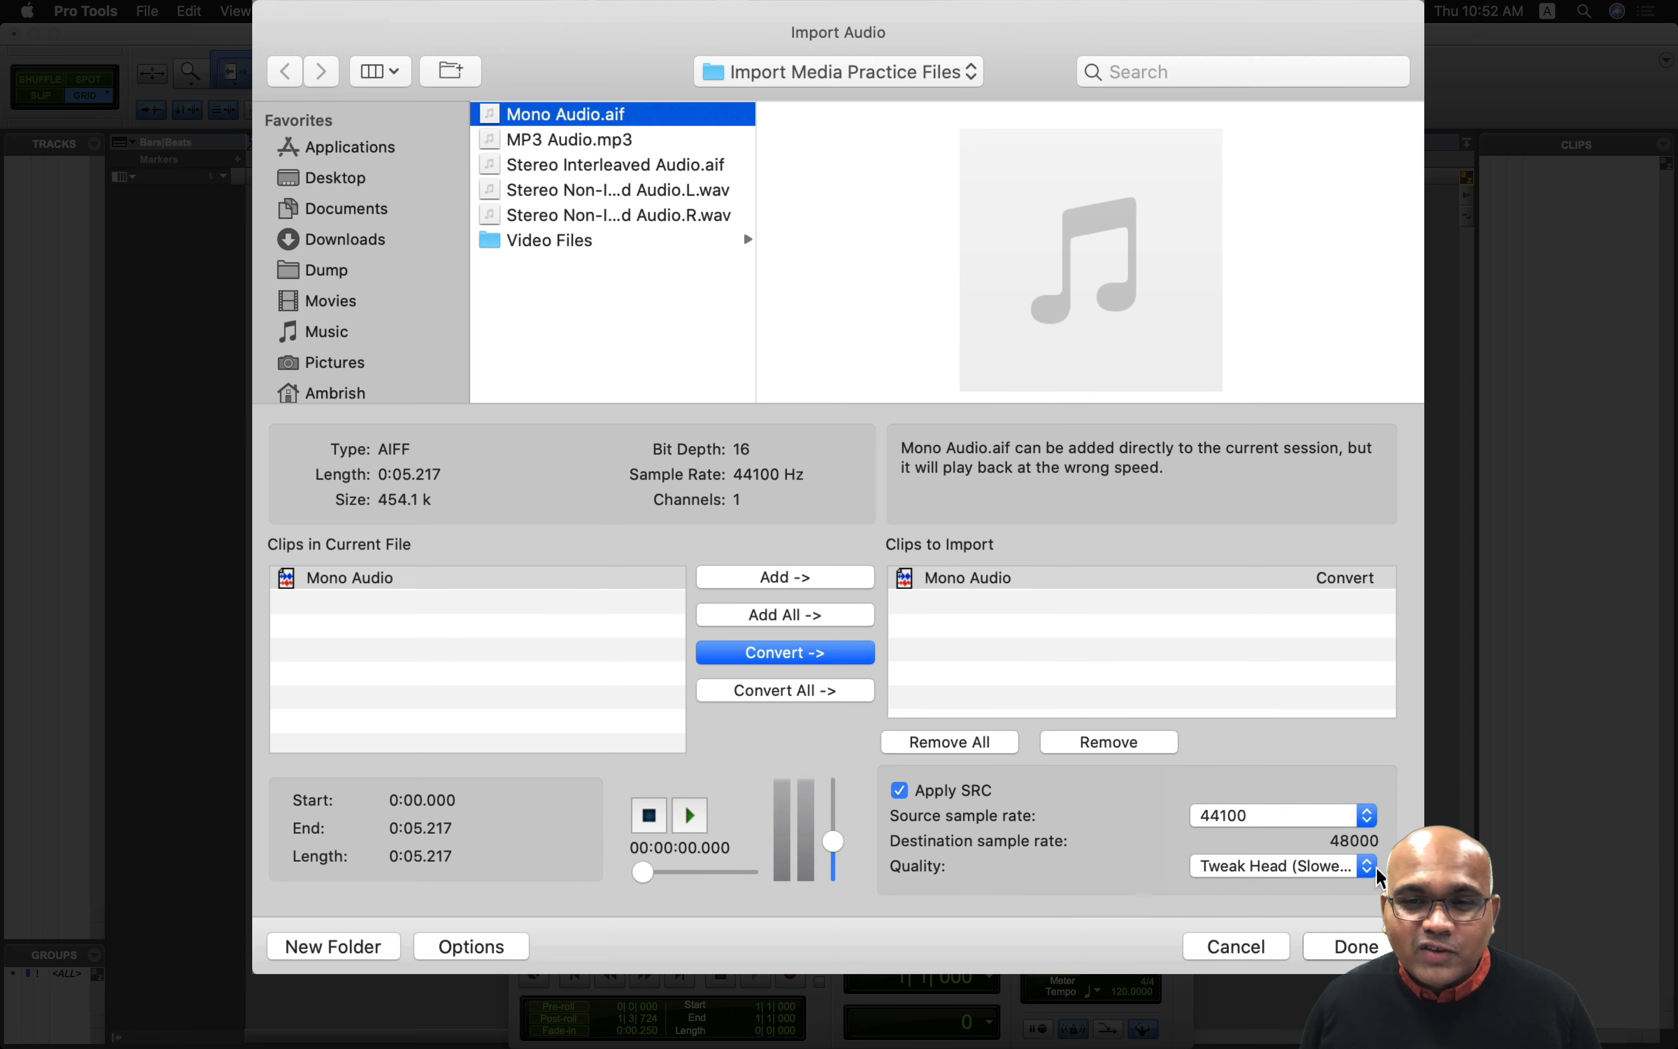
left_click(1377, 947)
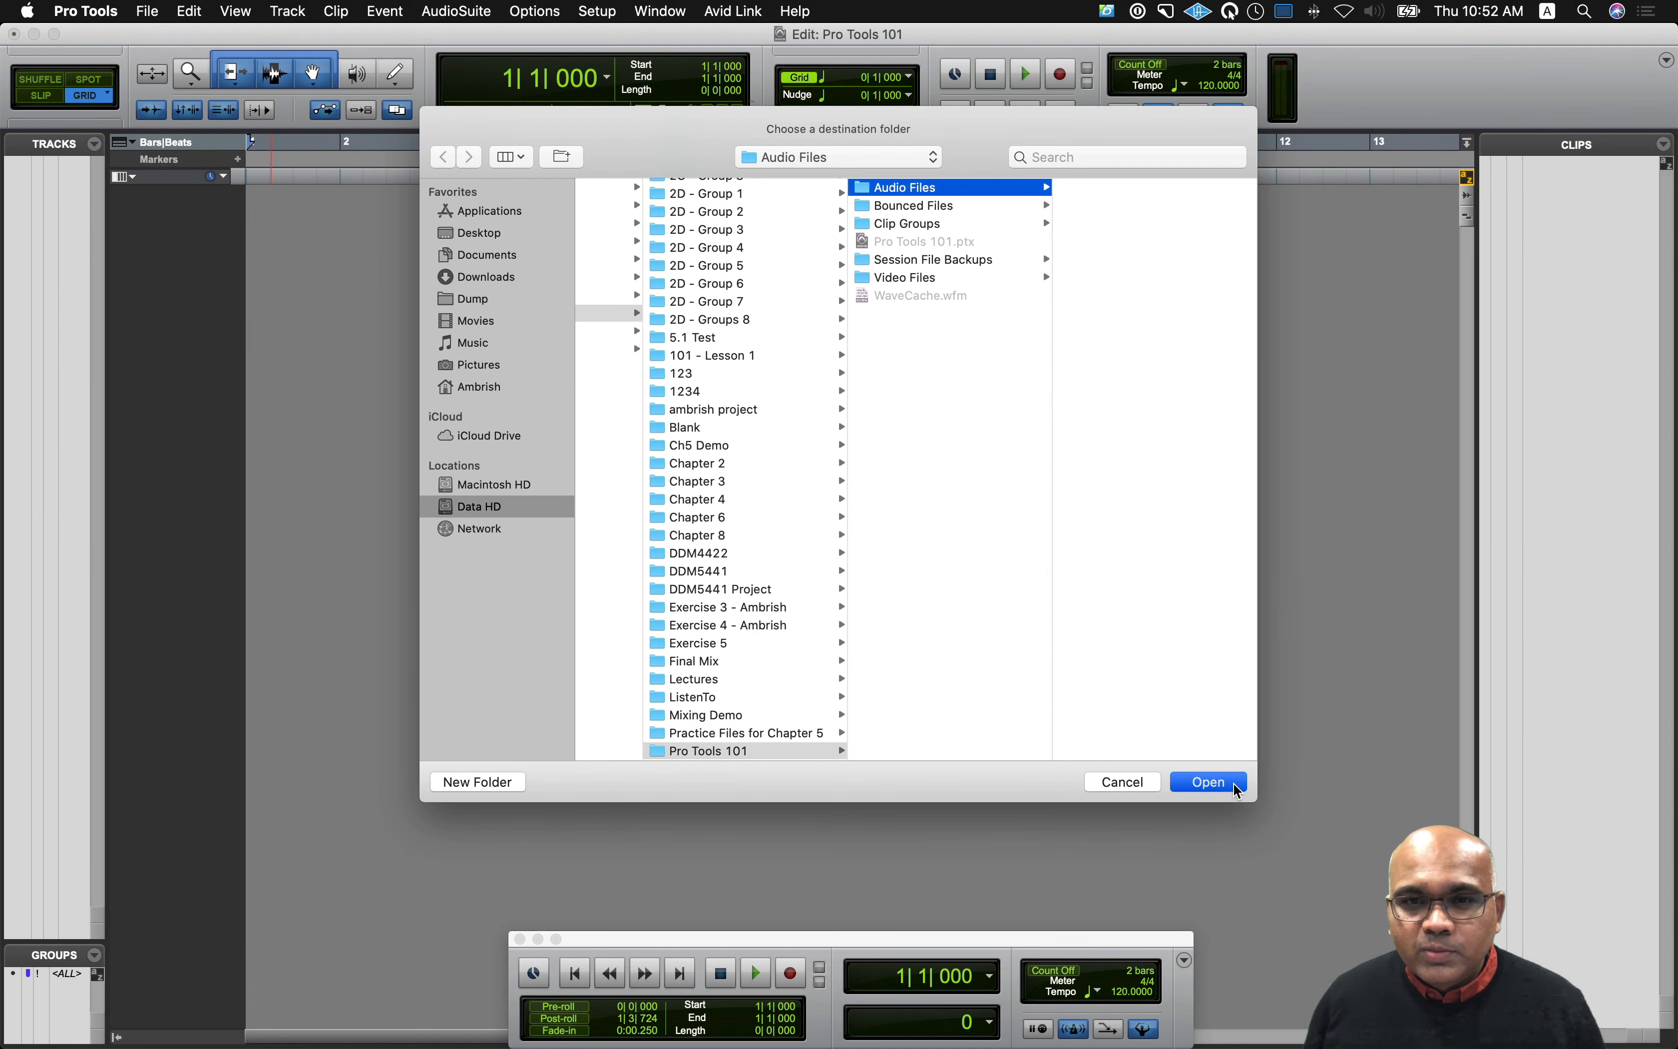
Step: Store the converted file in the session's Audio Files folder and place it on a new track at Session Start
left_click(1236, 786)
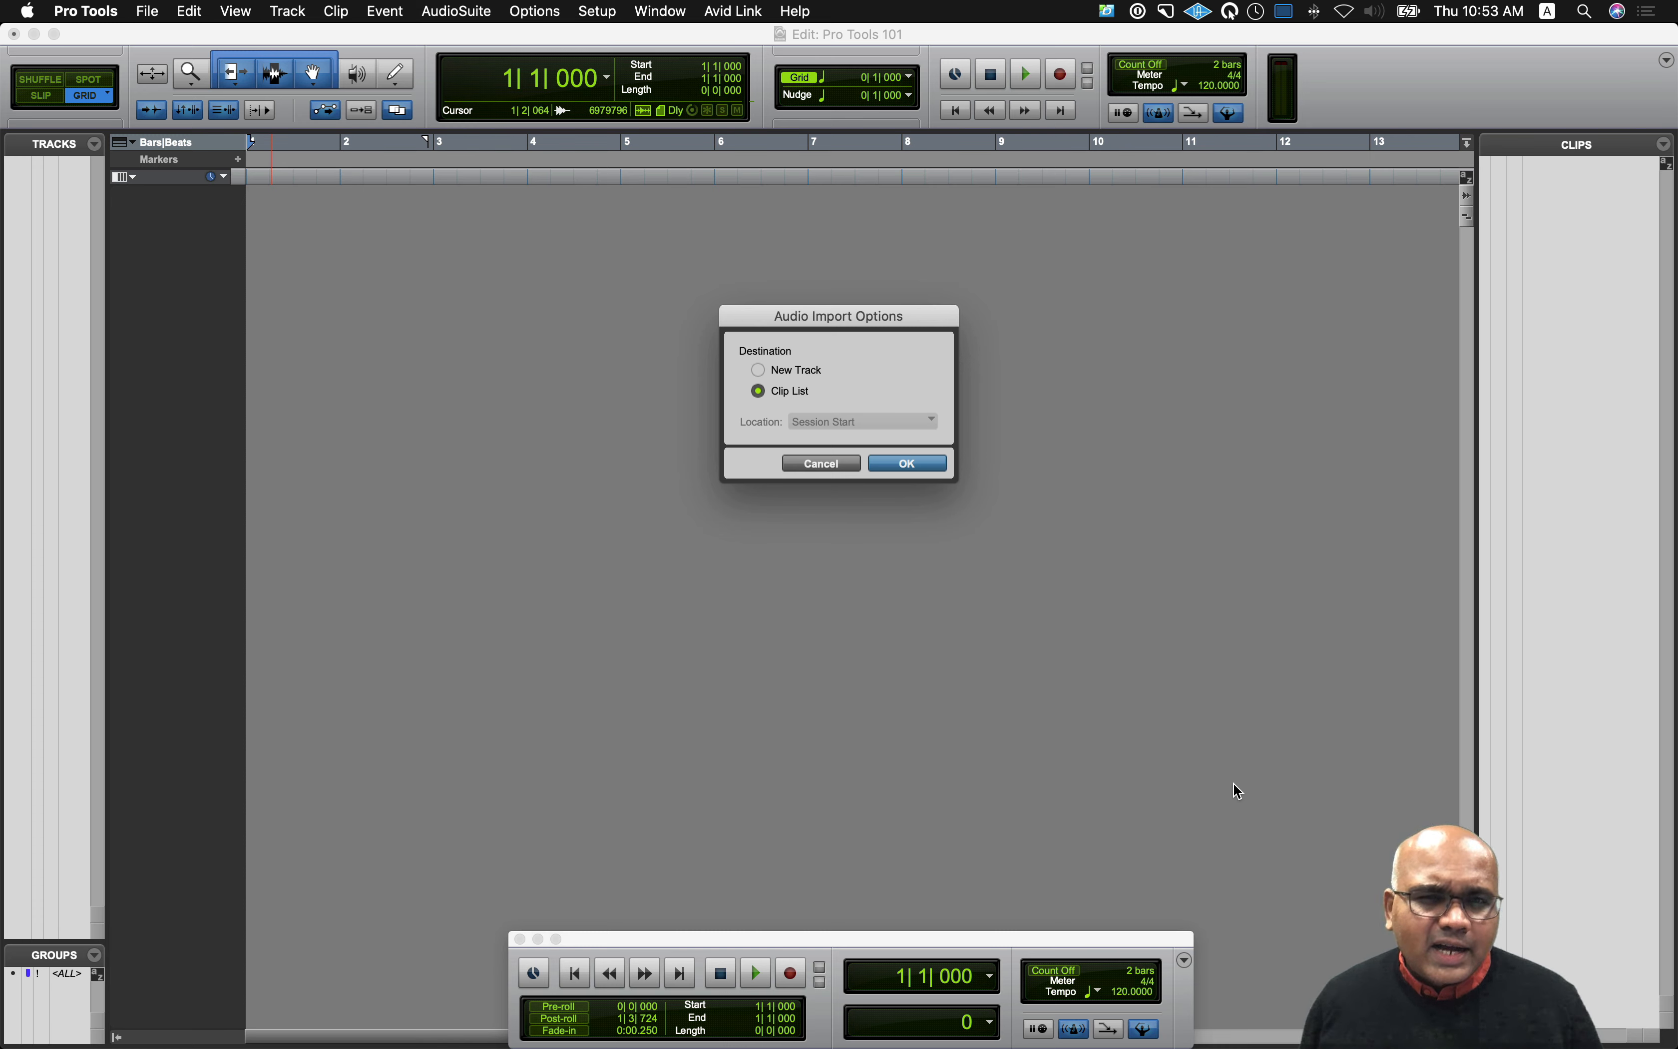
left_click(819, 374)
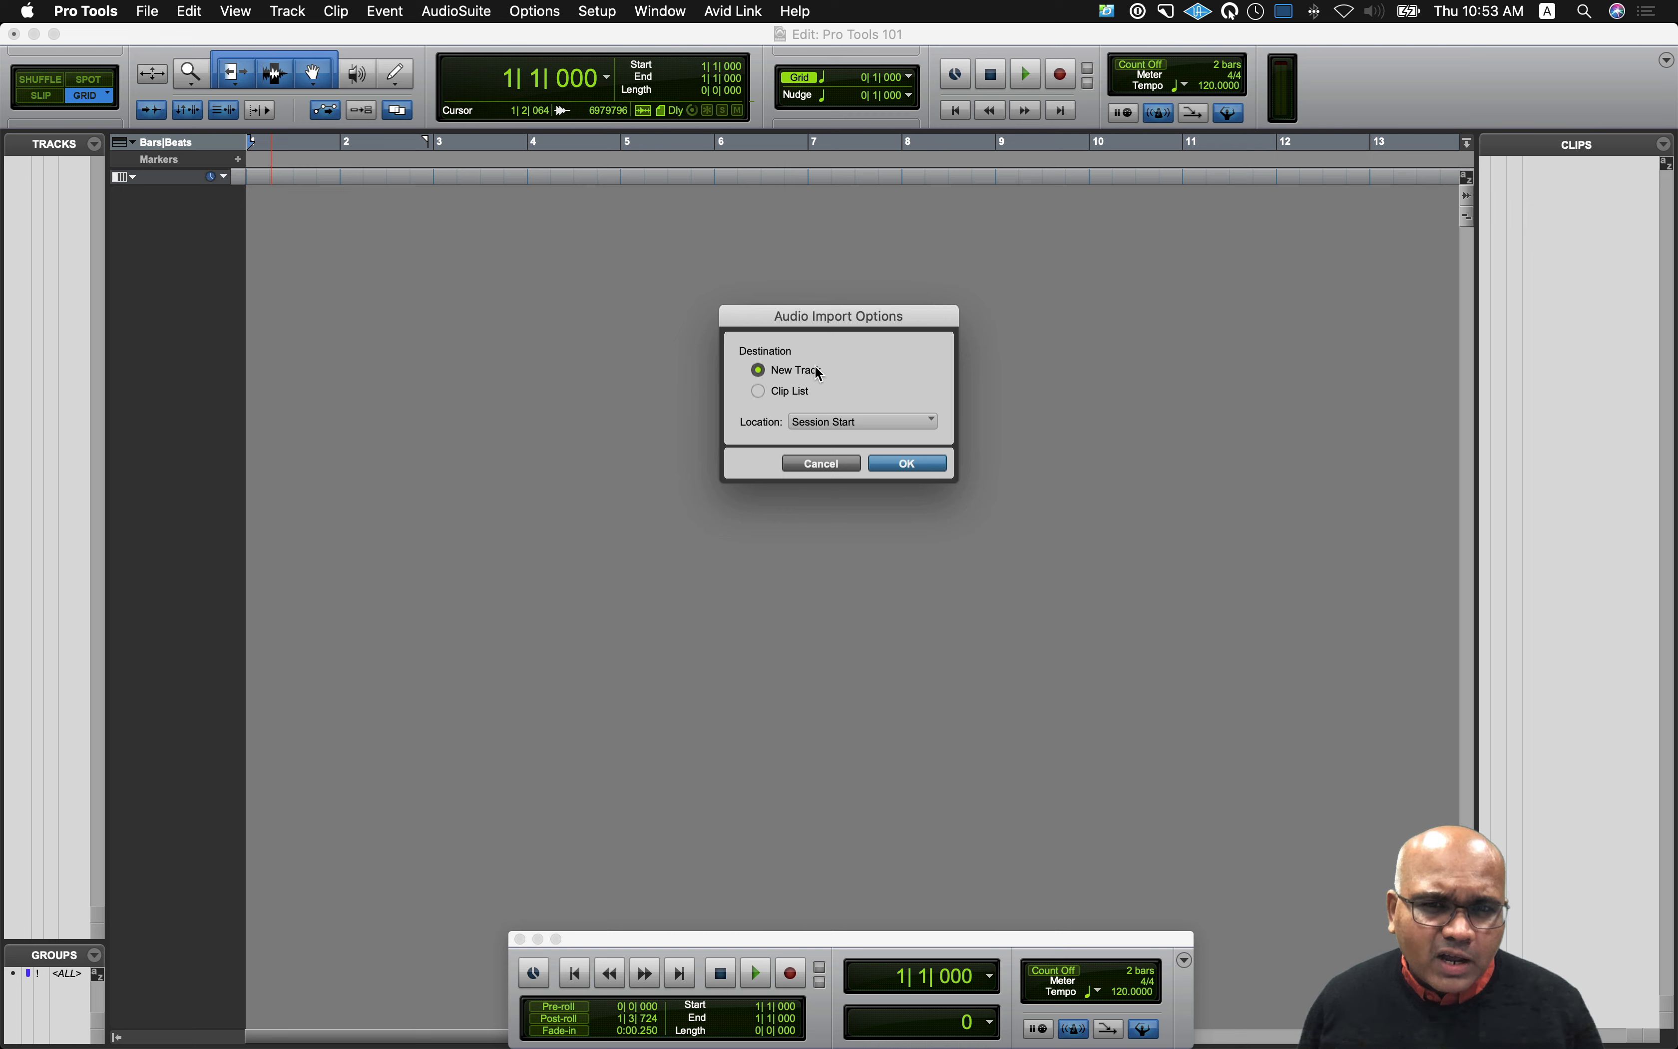
left_click(908, 464)
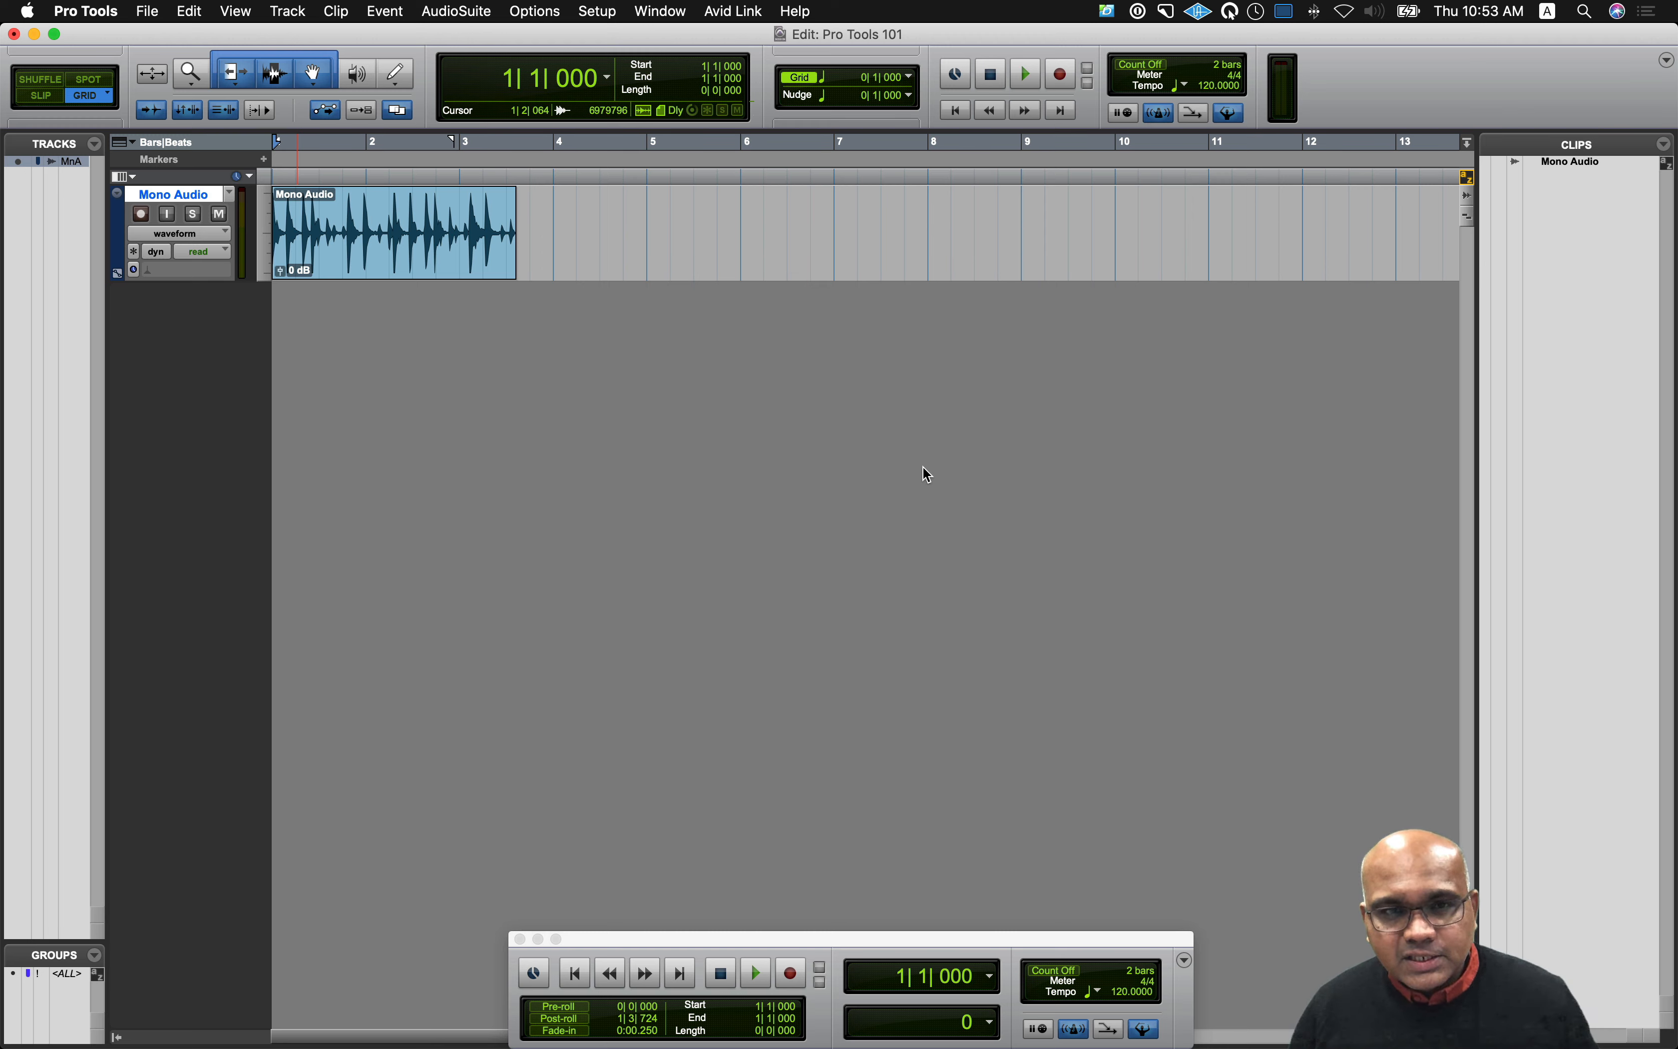
Step: Play back the imported Mono Audio track from the session start and stop it
key("space")
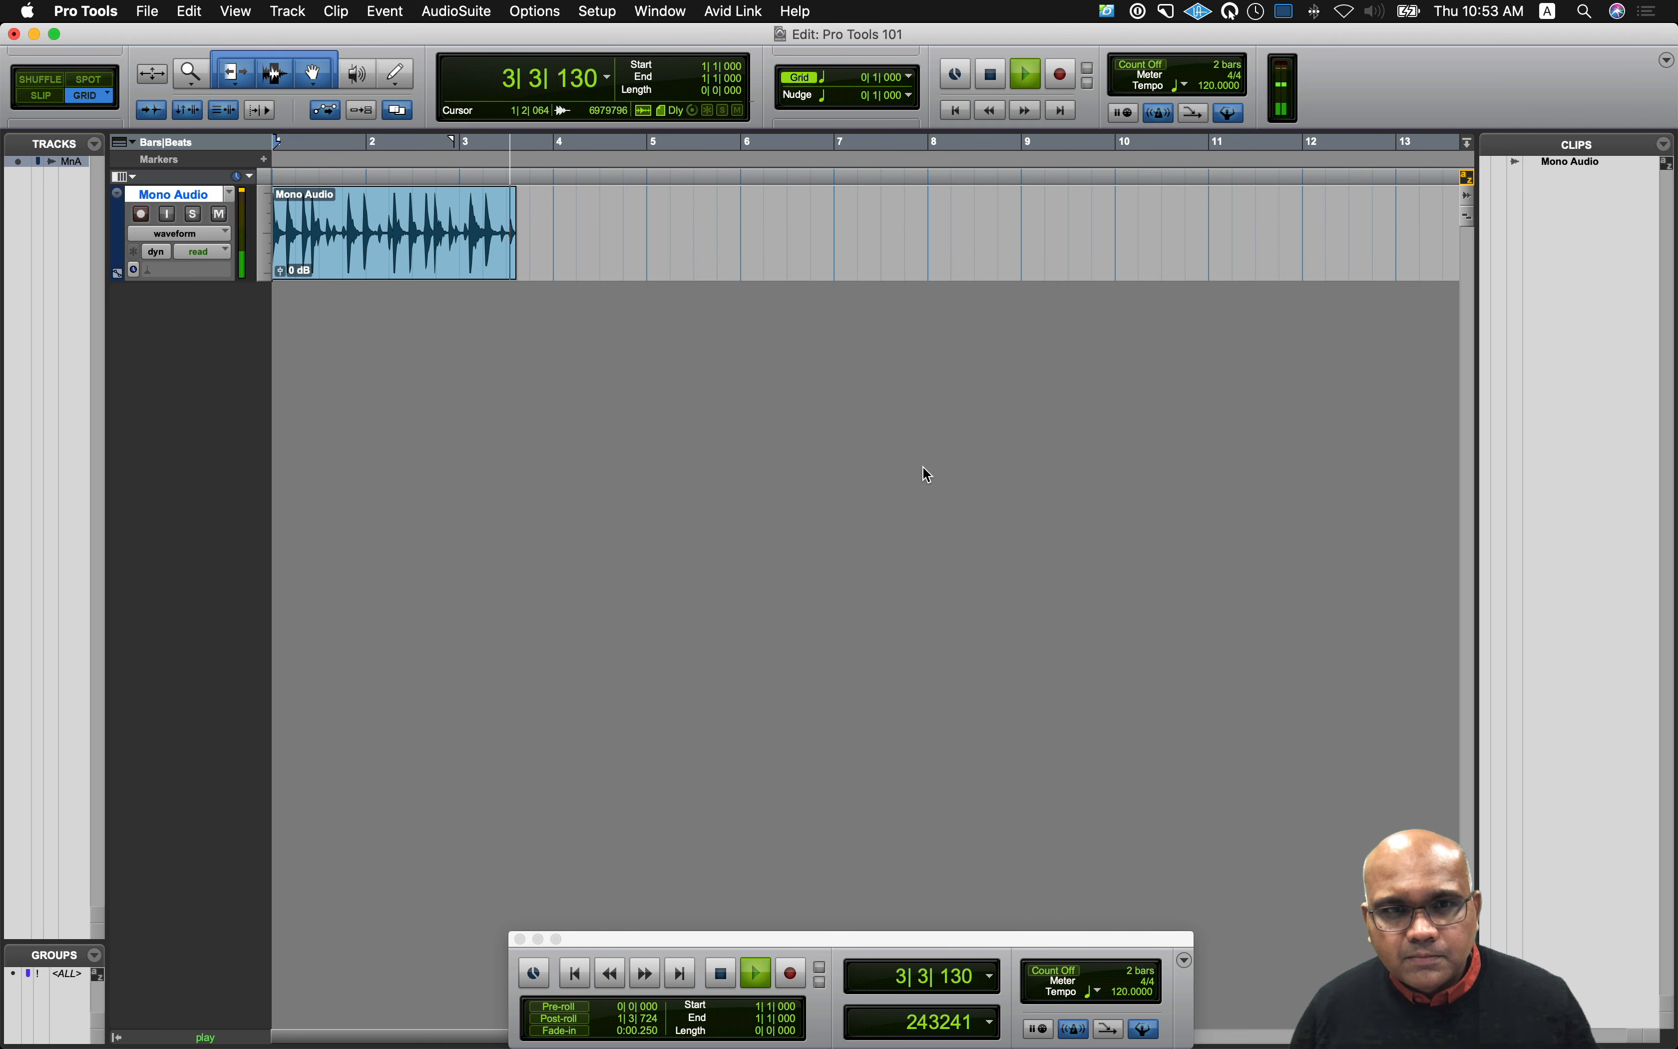
key("space")
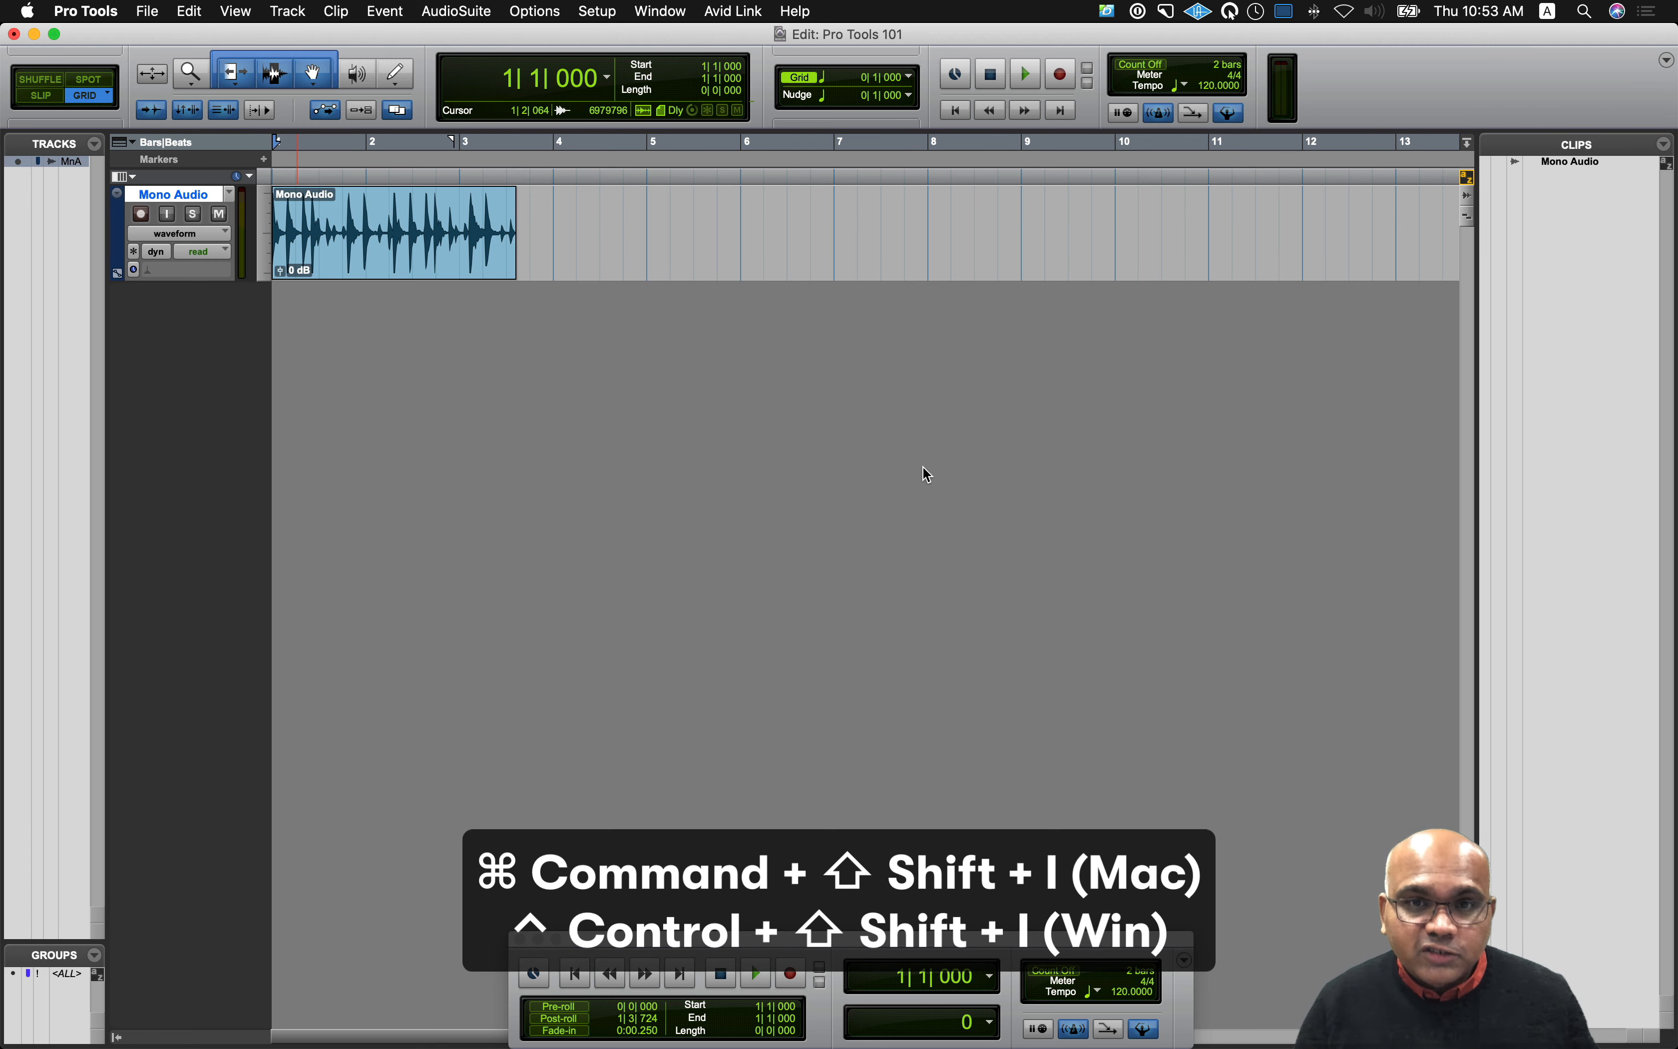
Step: Start another audio import and add Mono Audio.aif to the clips to import without converting it
key("super+shift+i")
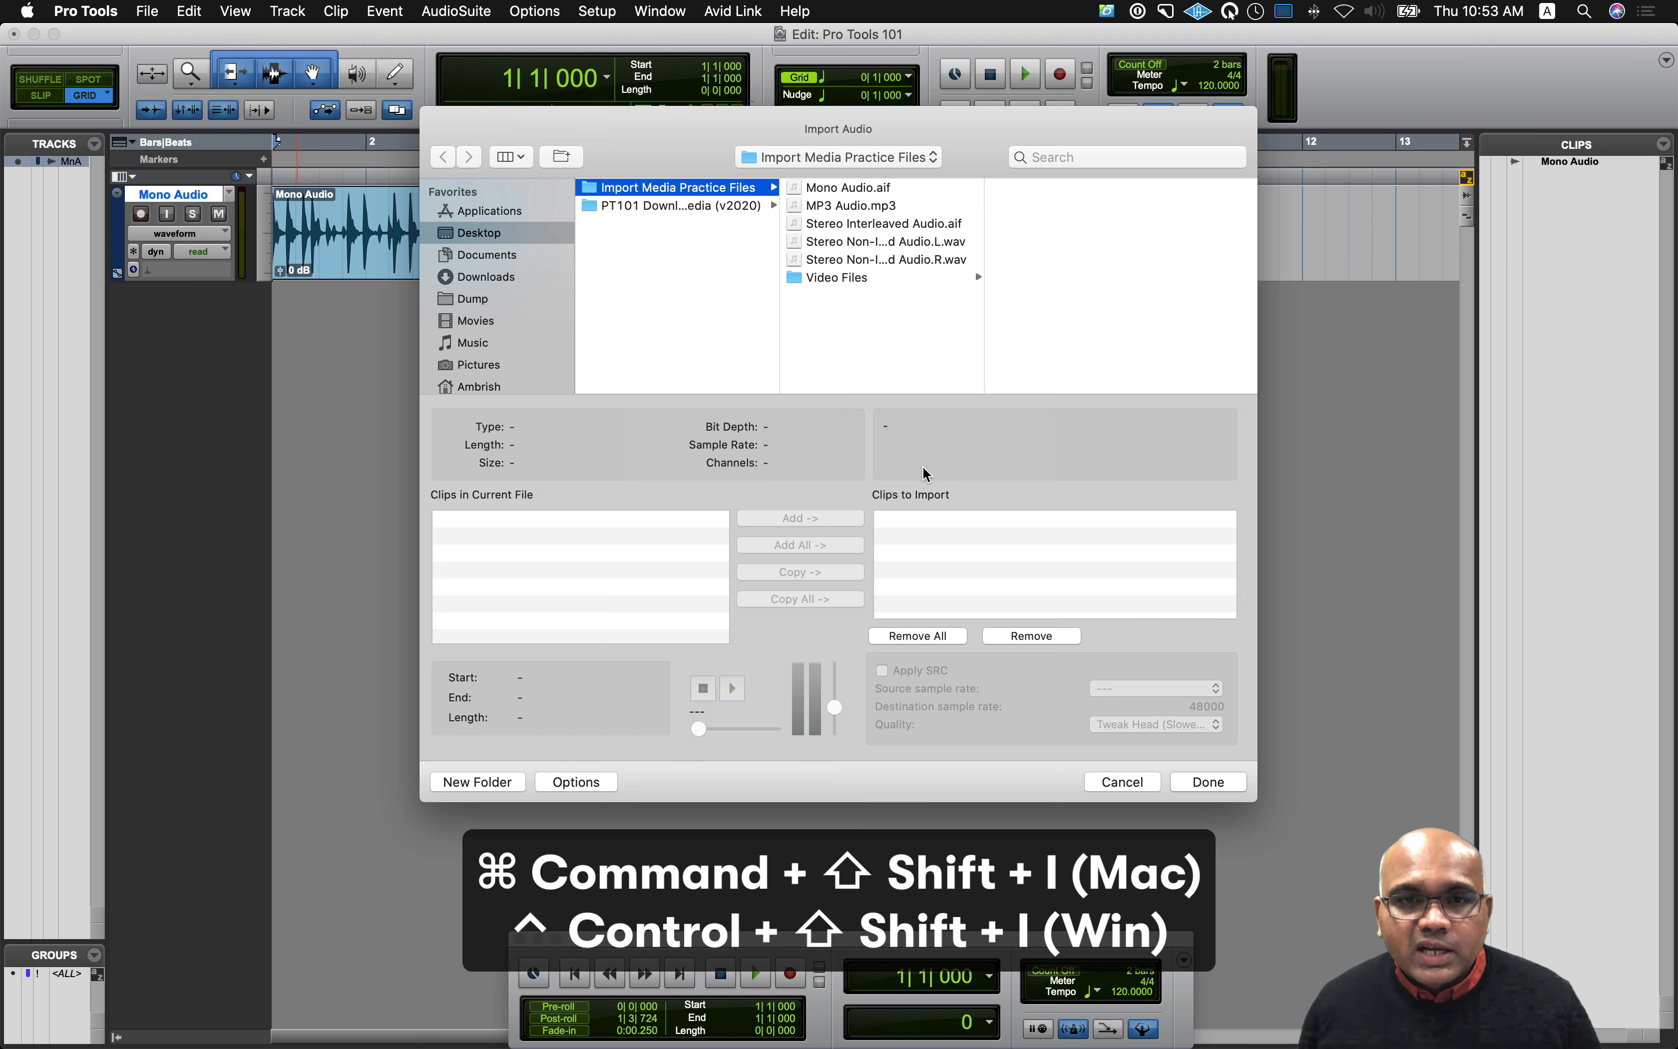
left_click(924, 191)
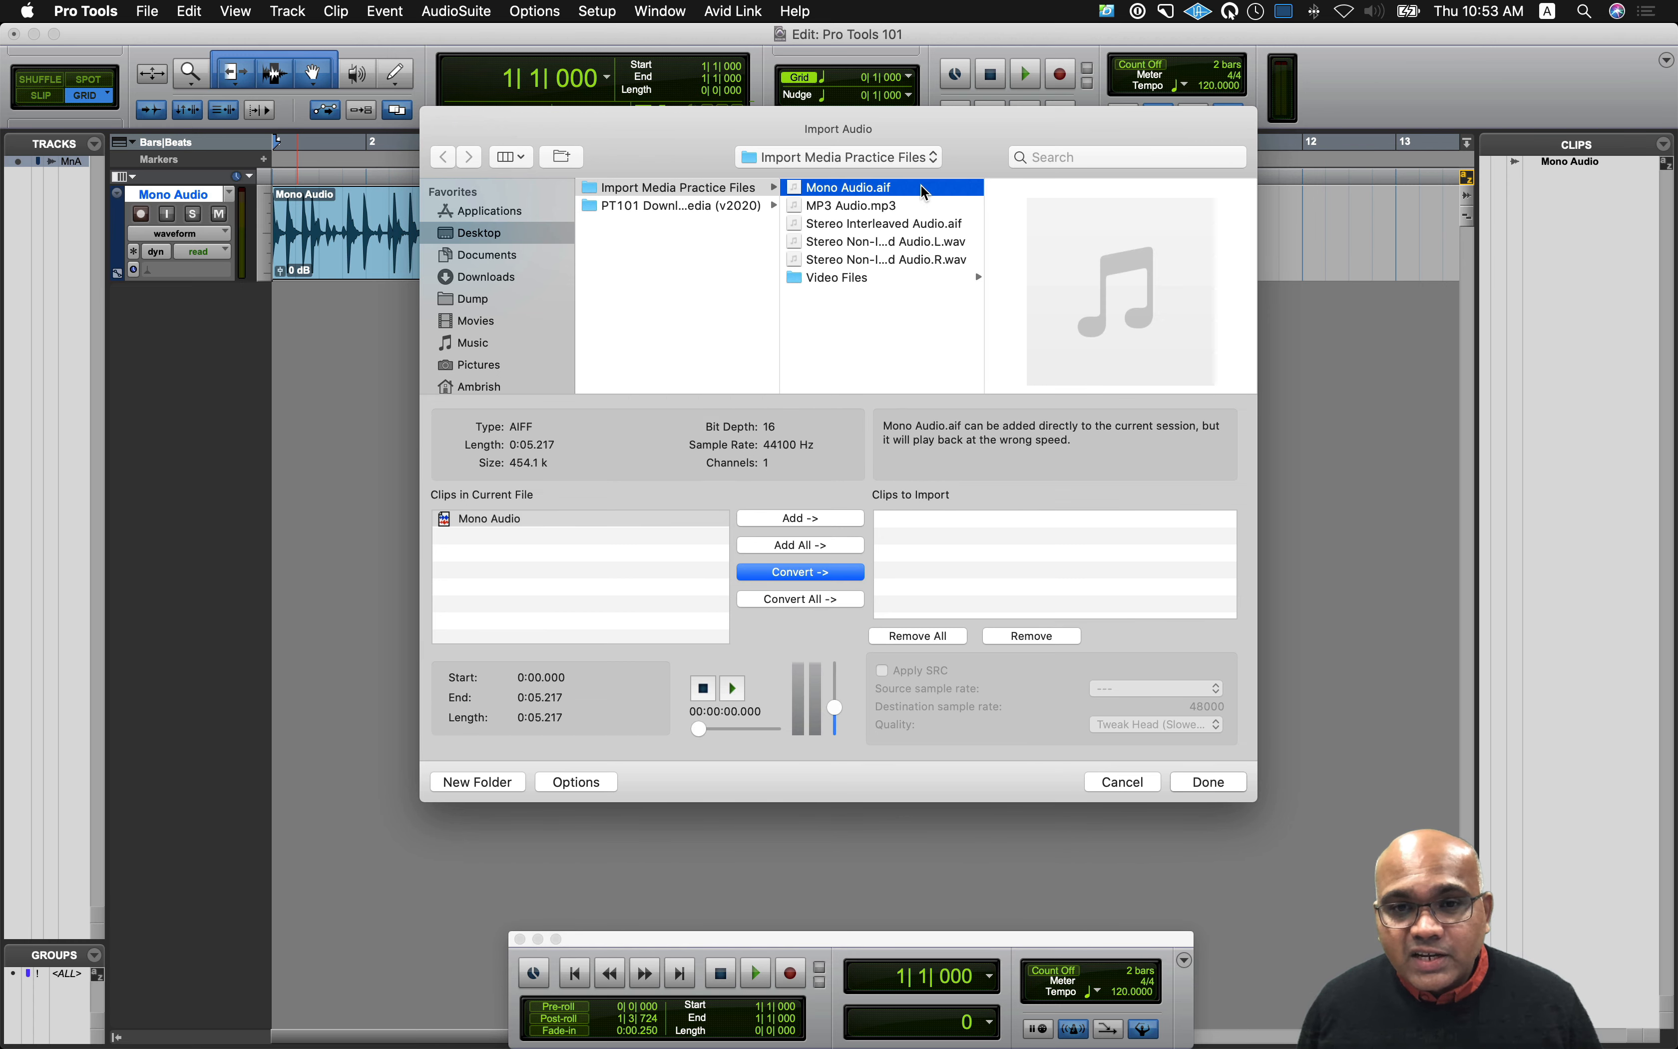
left_click(838, 520)
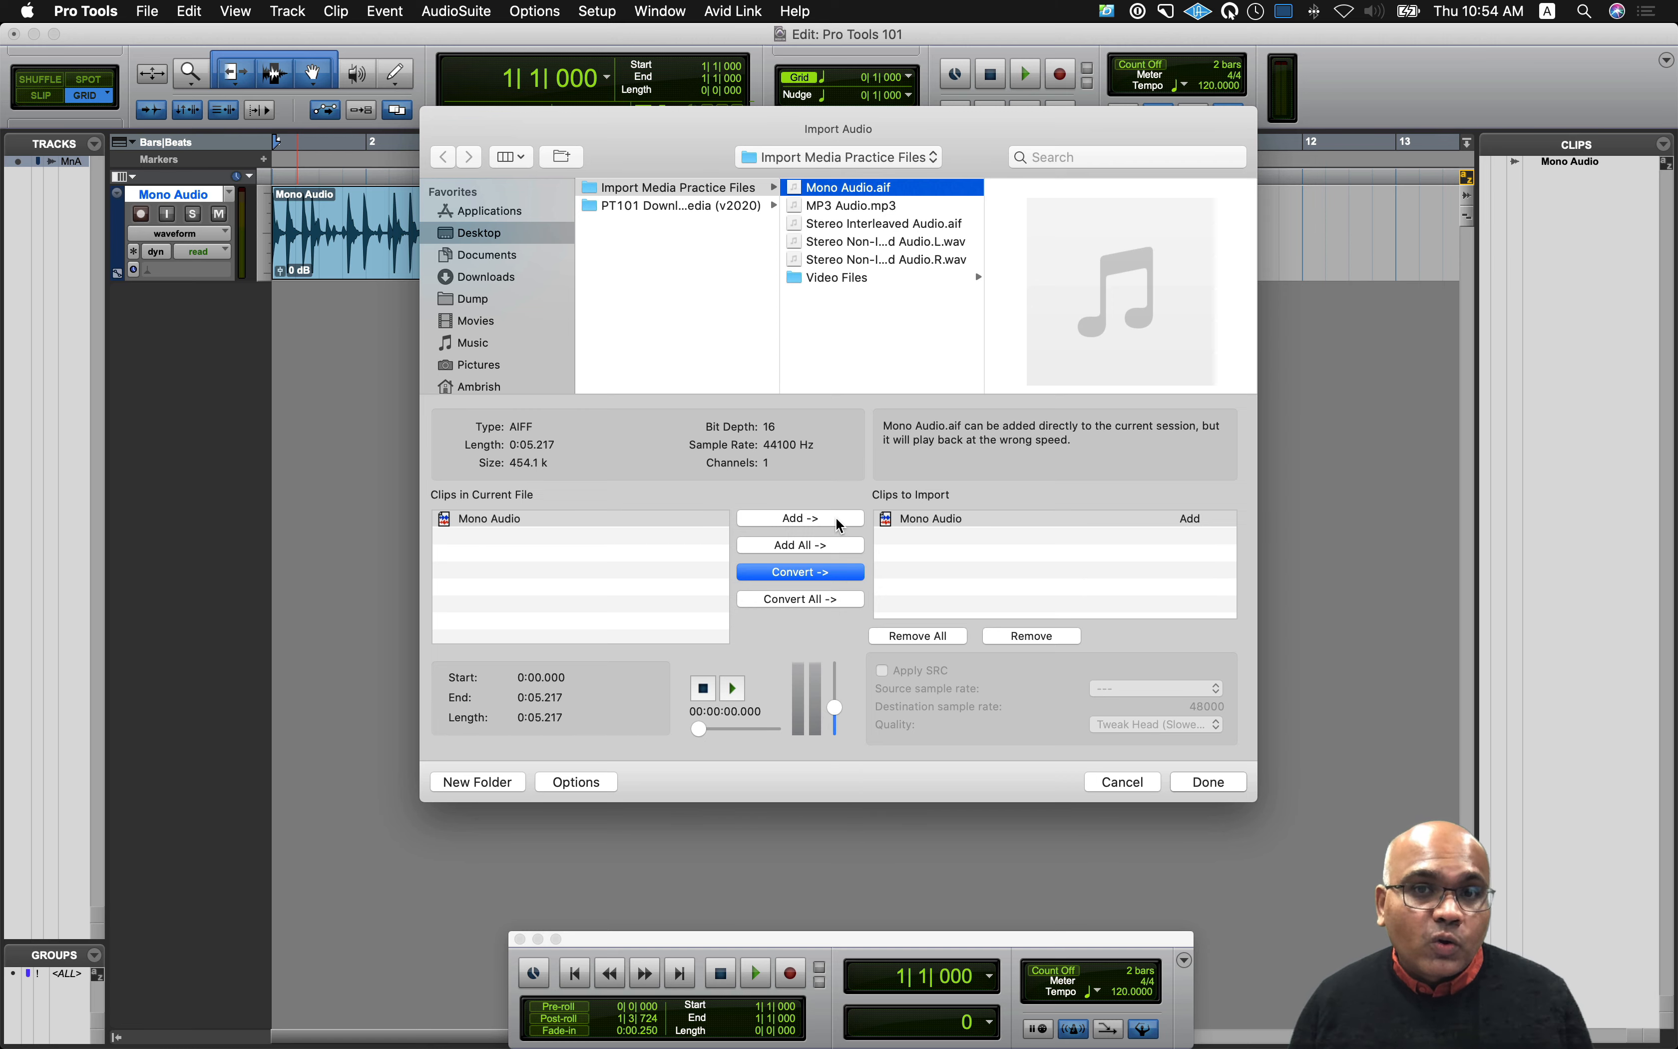
Step: Switch to Finder, inspect the Audio Files folder inside the Pro Tools 101 session folder, and return to the import dialog
key("super+Tab")
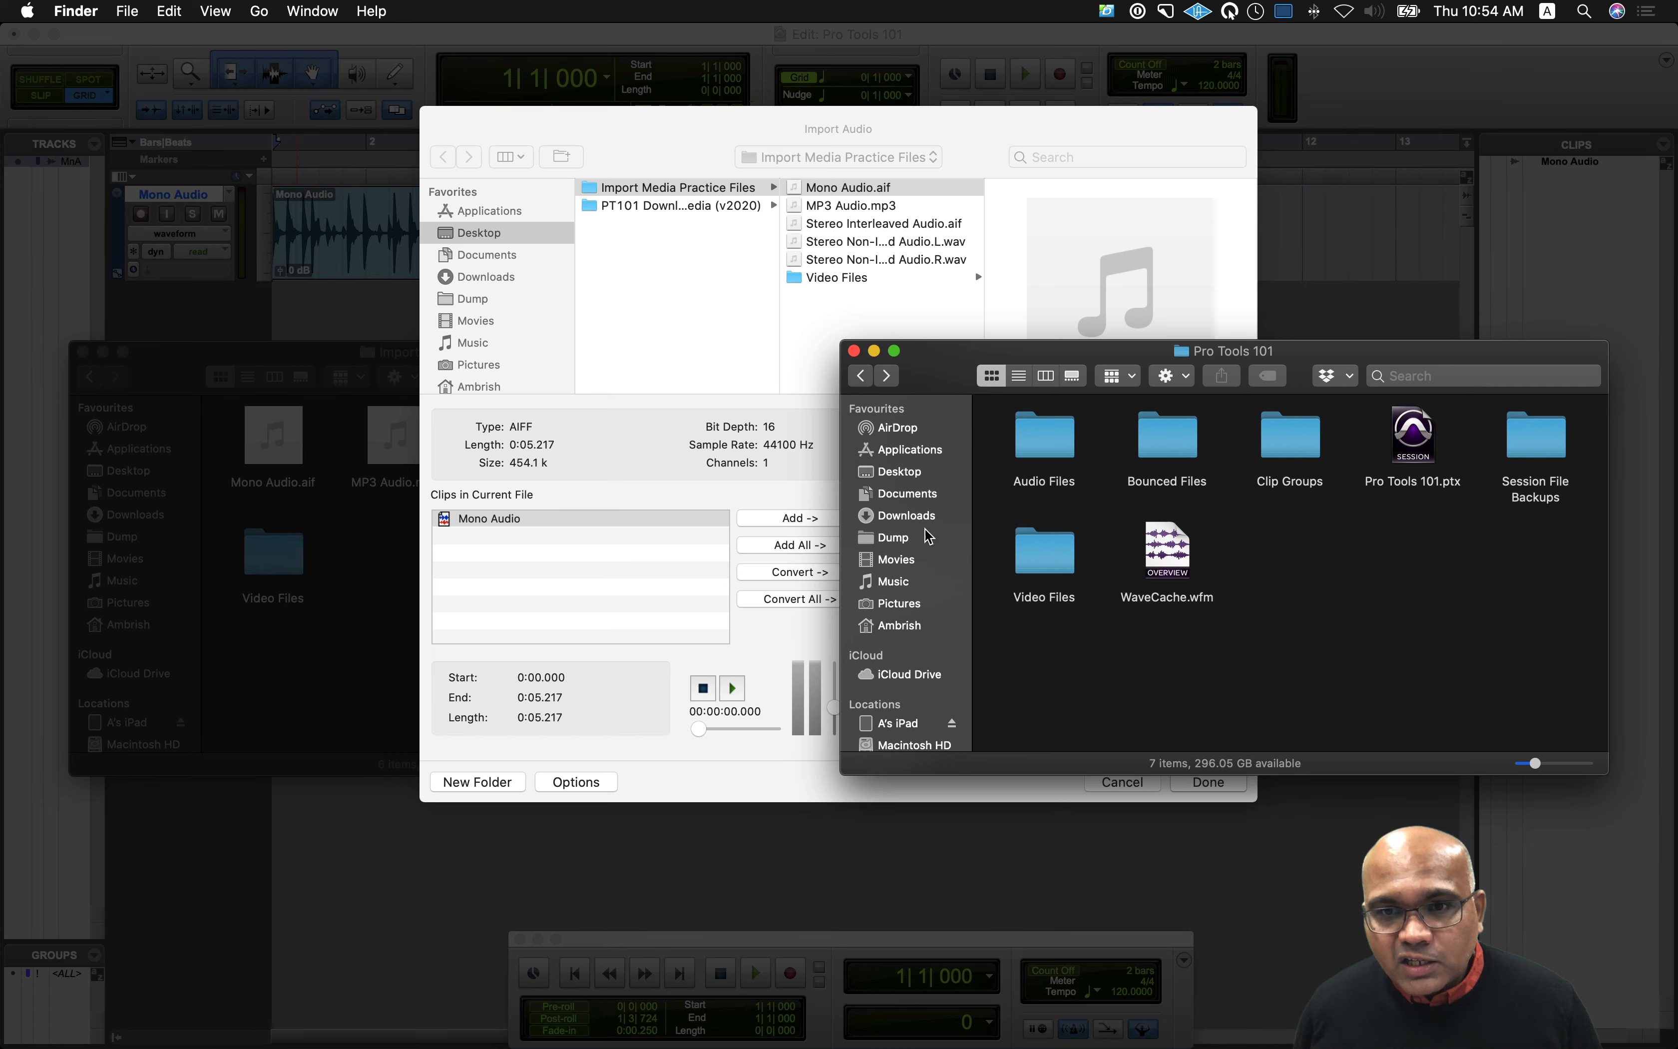
double_click(1063, 450)
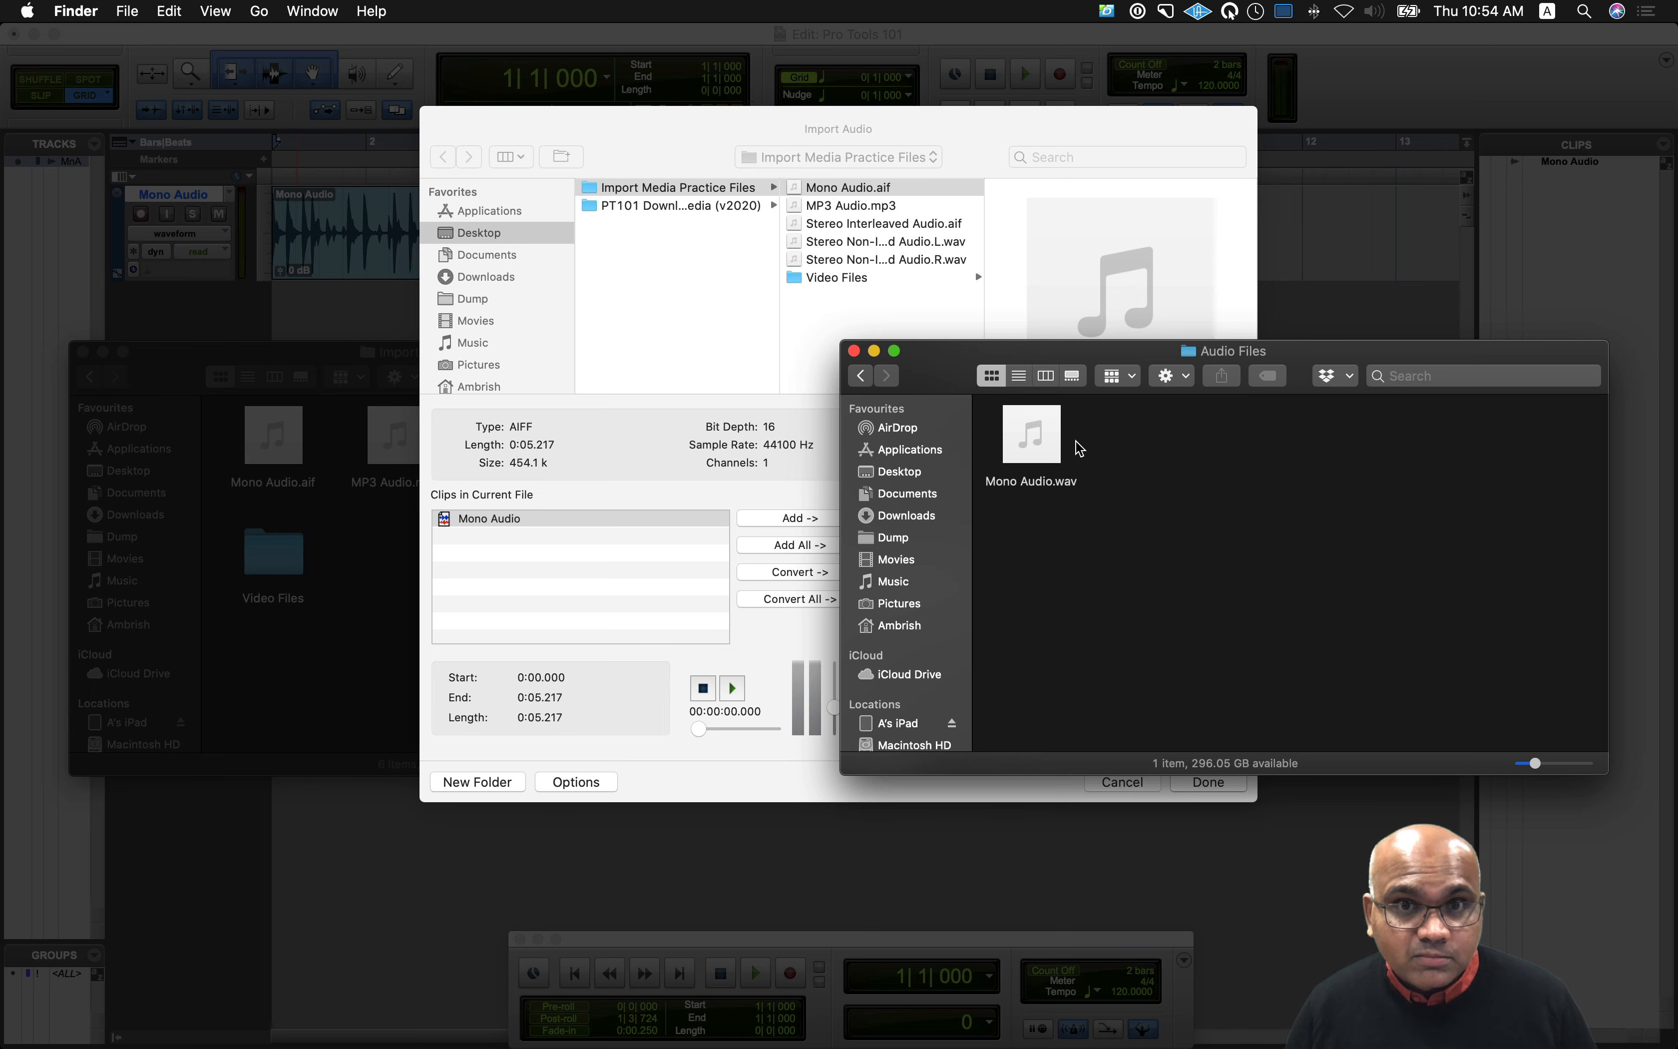
left_click(842, 523)
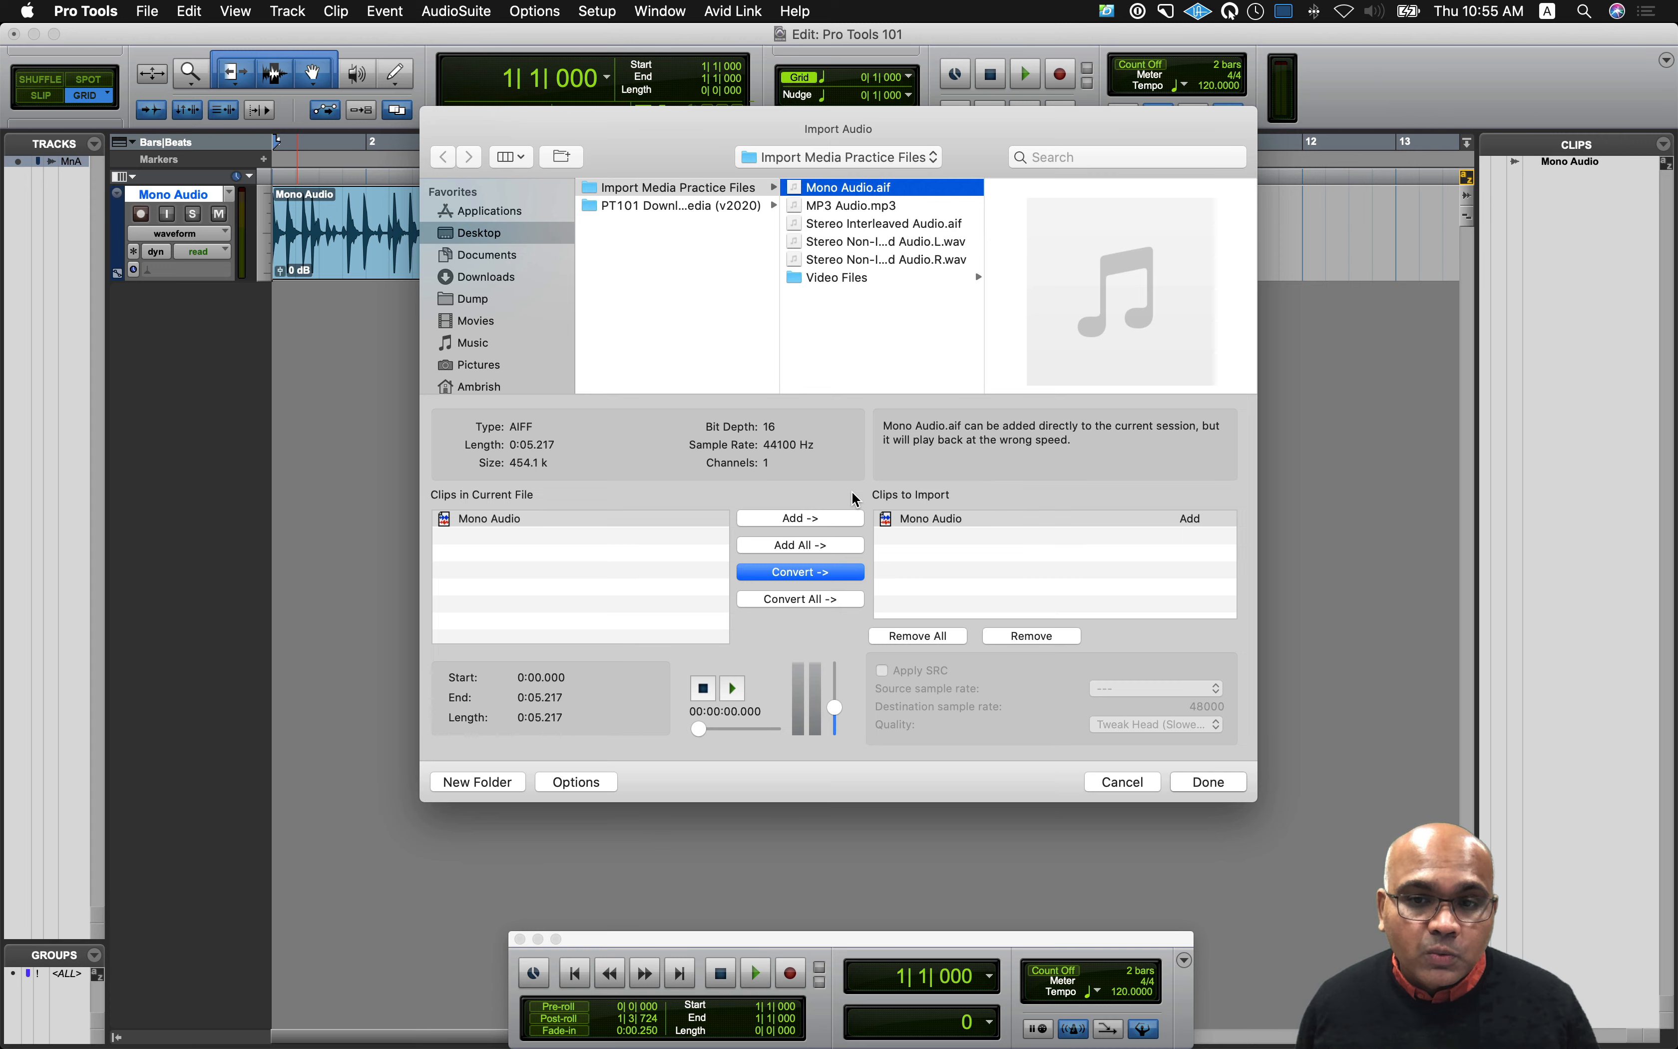
Step: Import the added Mono Audio file despite its different sample rate, placing it on a new track at Session Start
left_click(1241, 787)
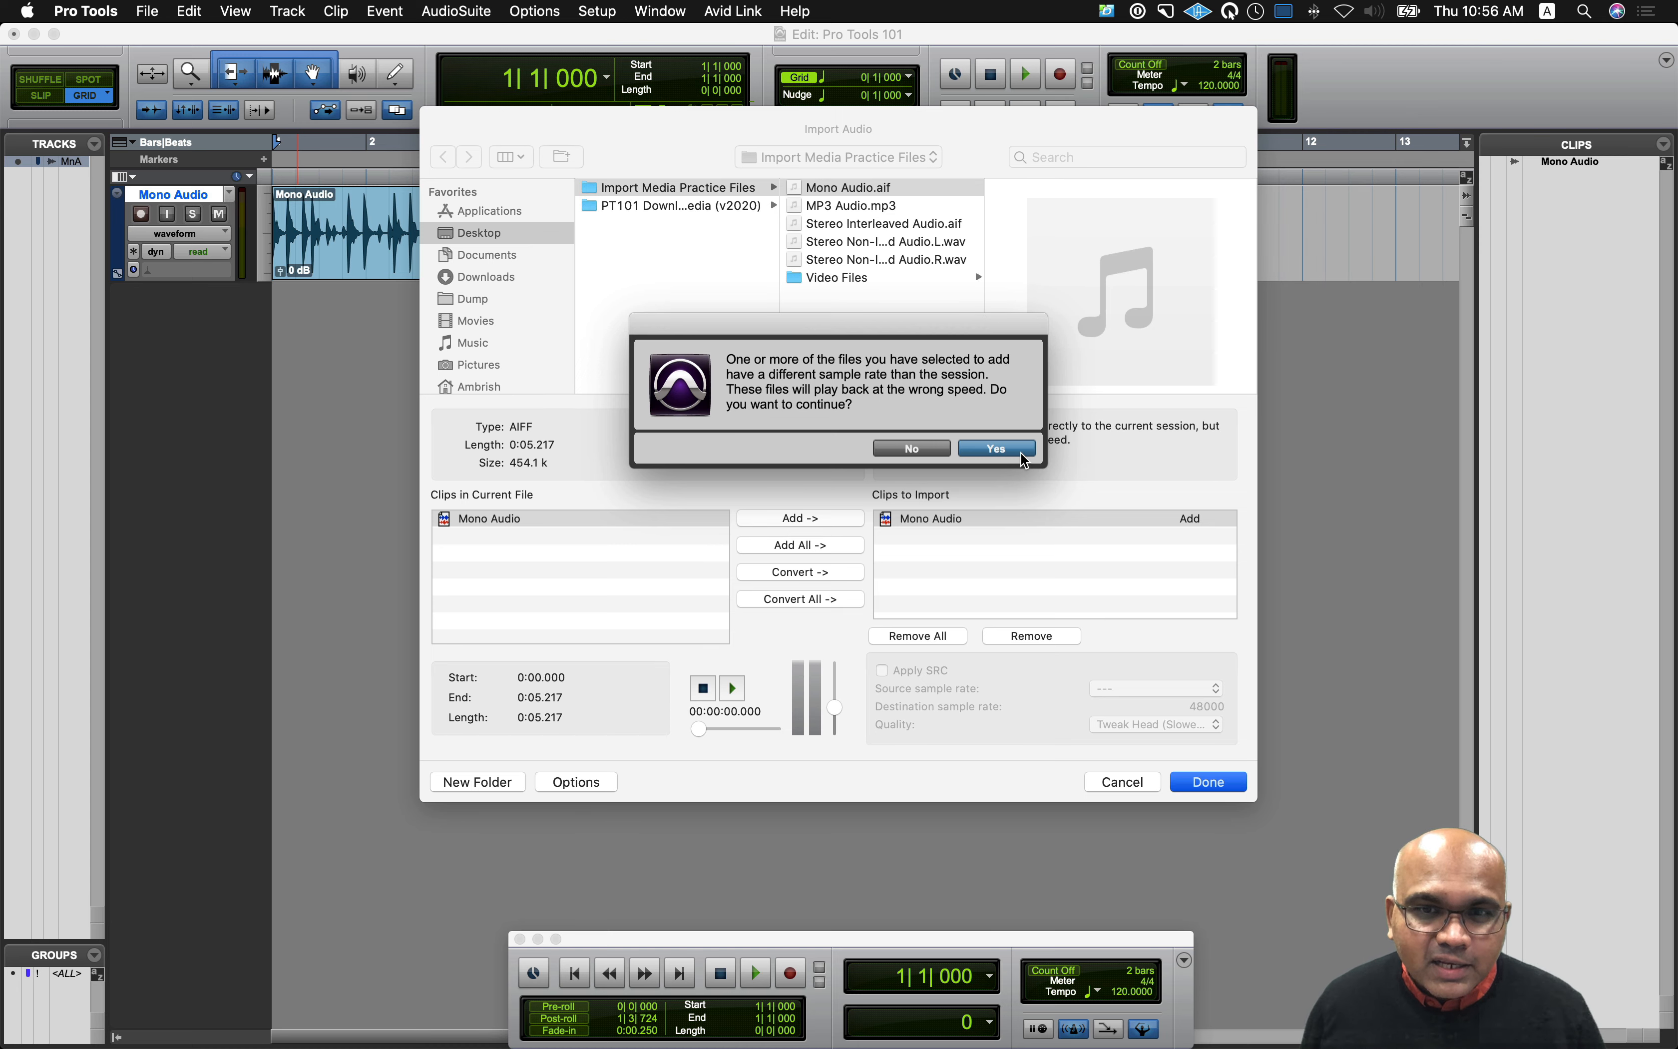
left_click(998, 449)
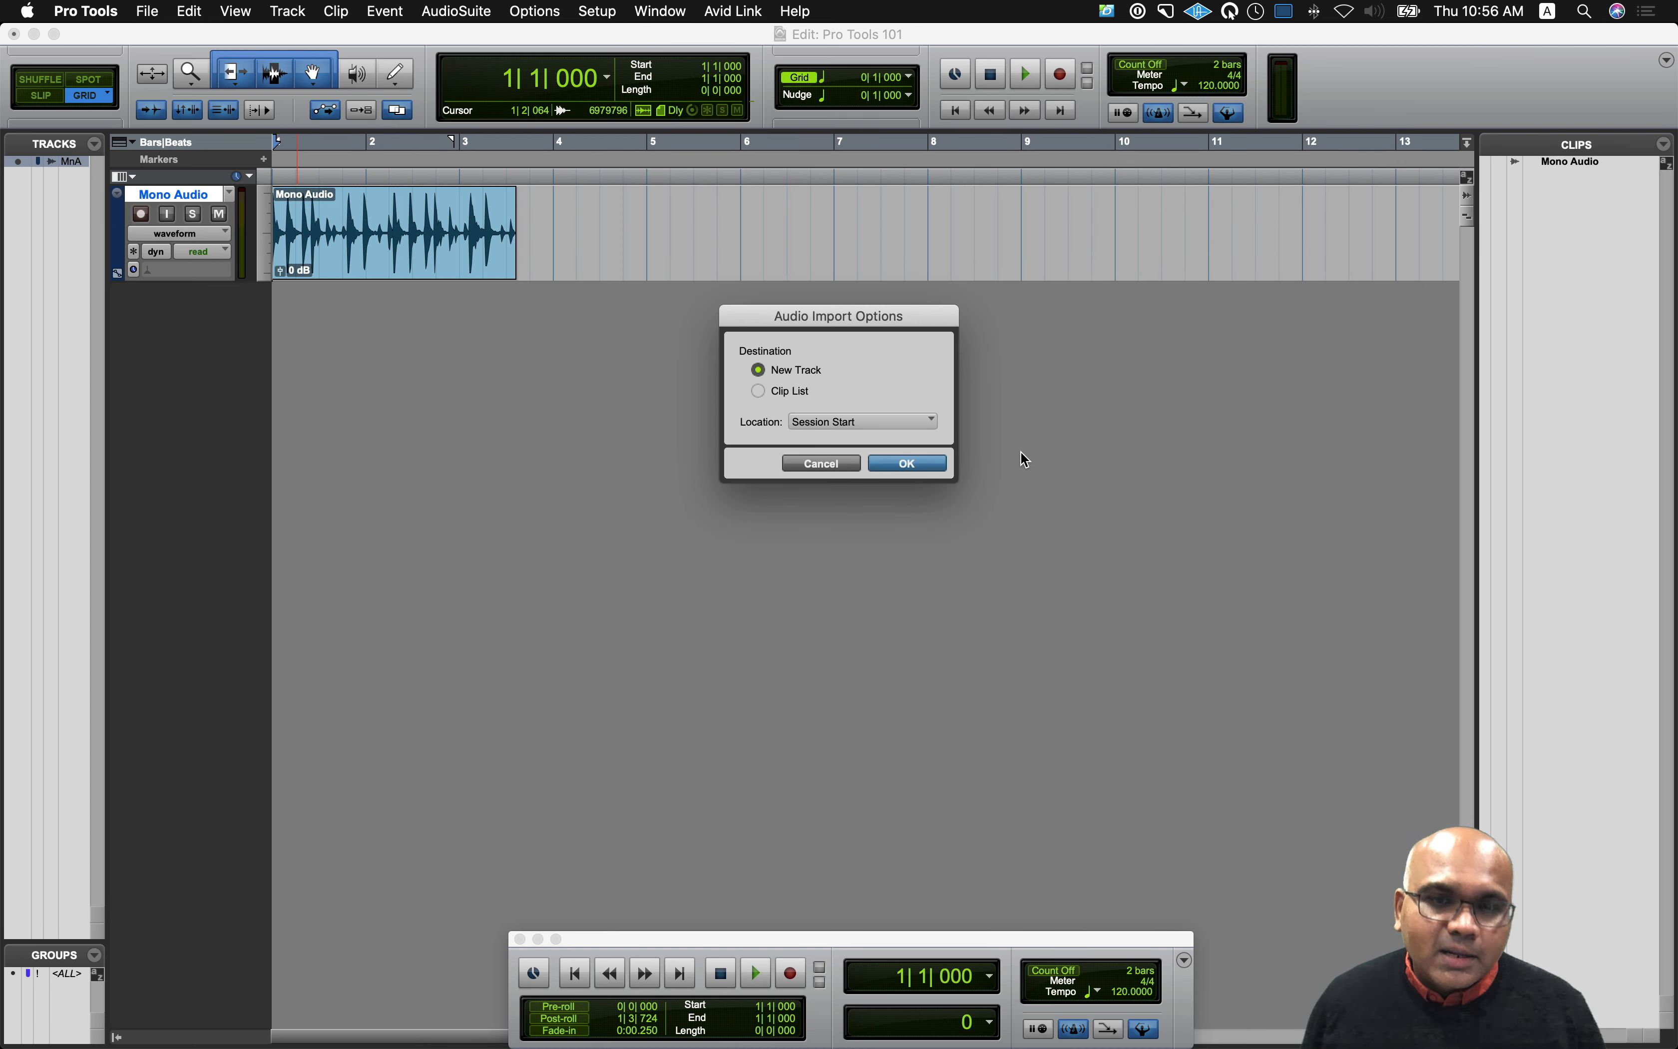
left_click(932, 465)
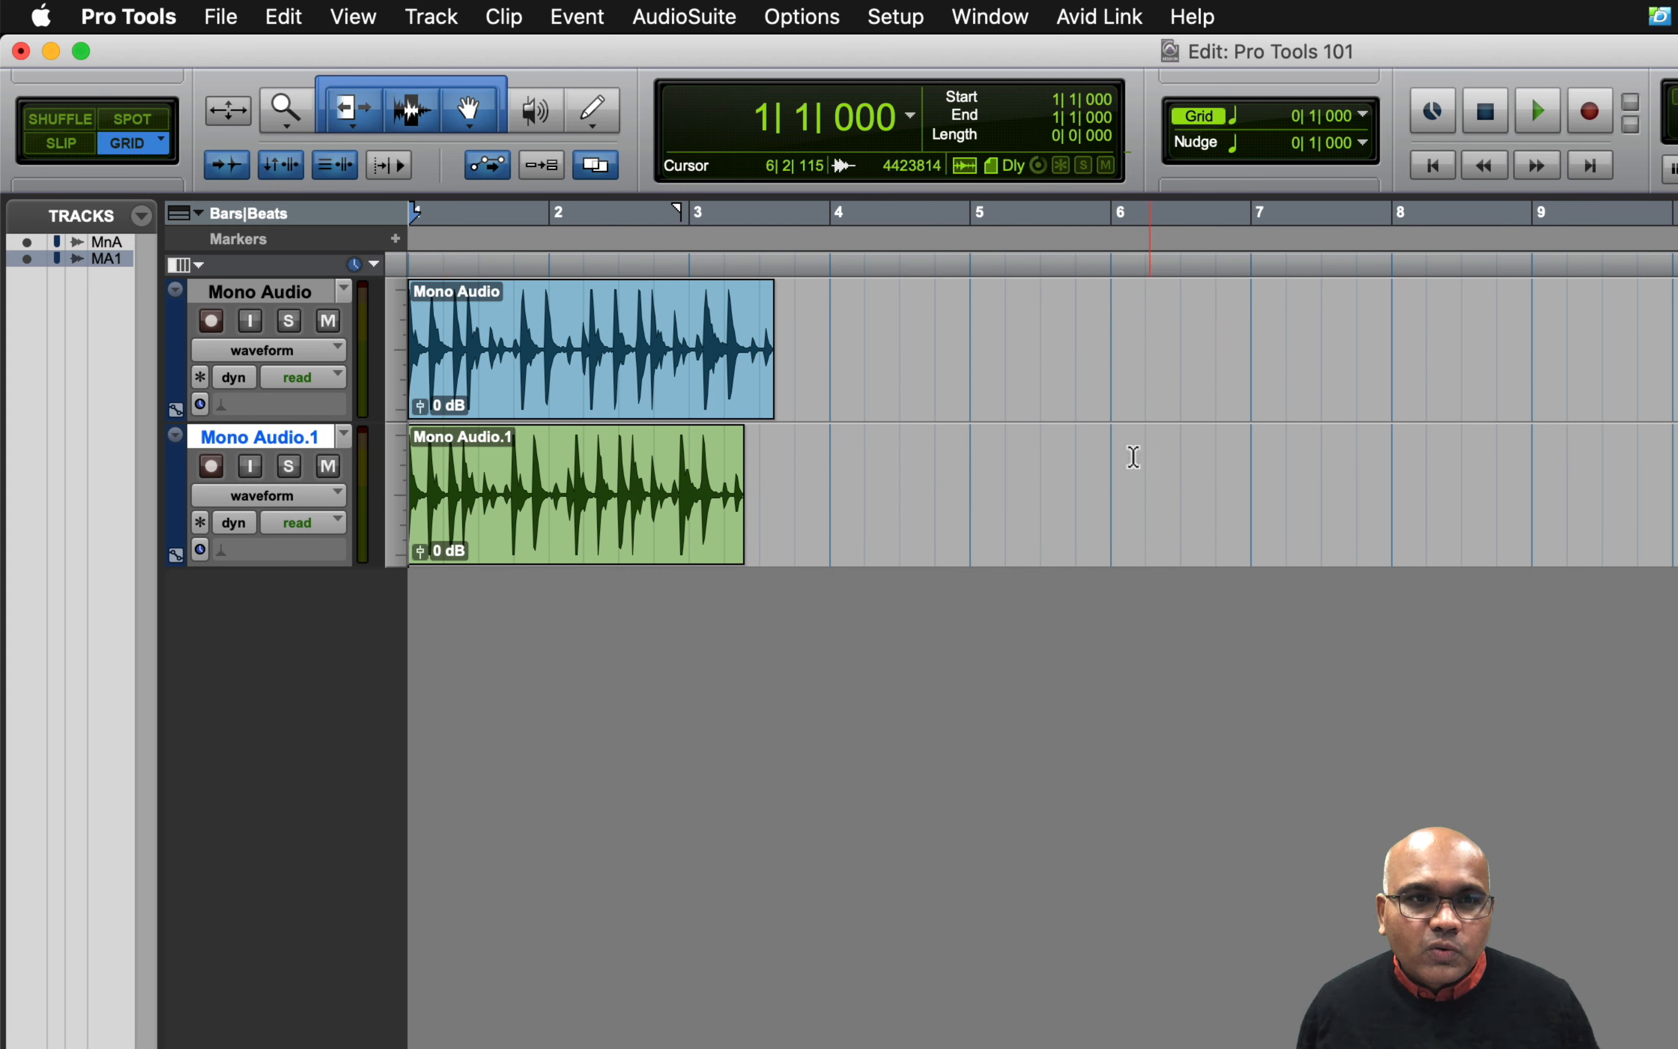
Step: Solo the converted Mono Audio track, play it back, and turn its solo off
left_click(288, 324)
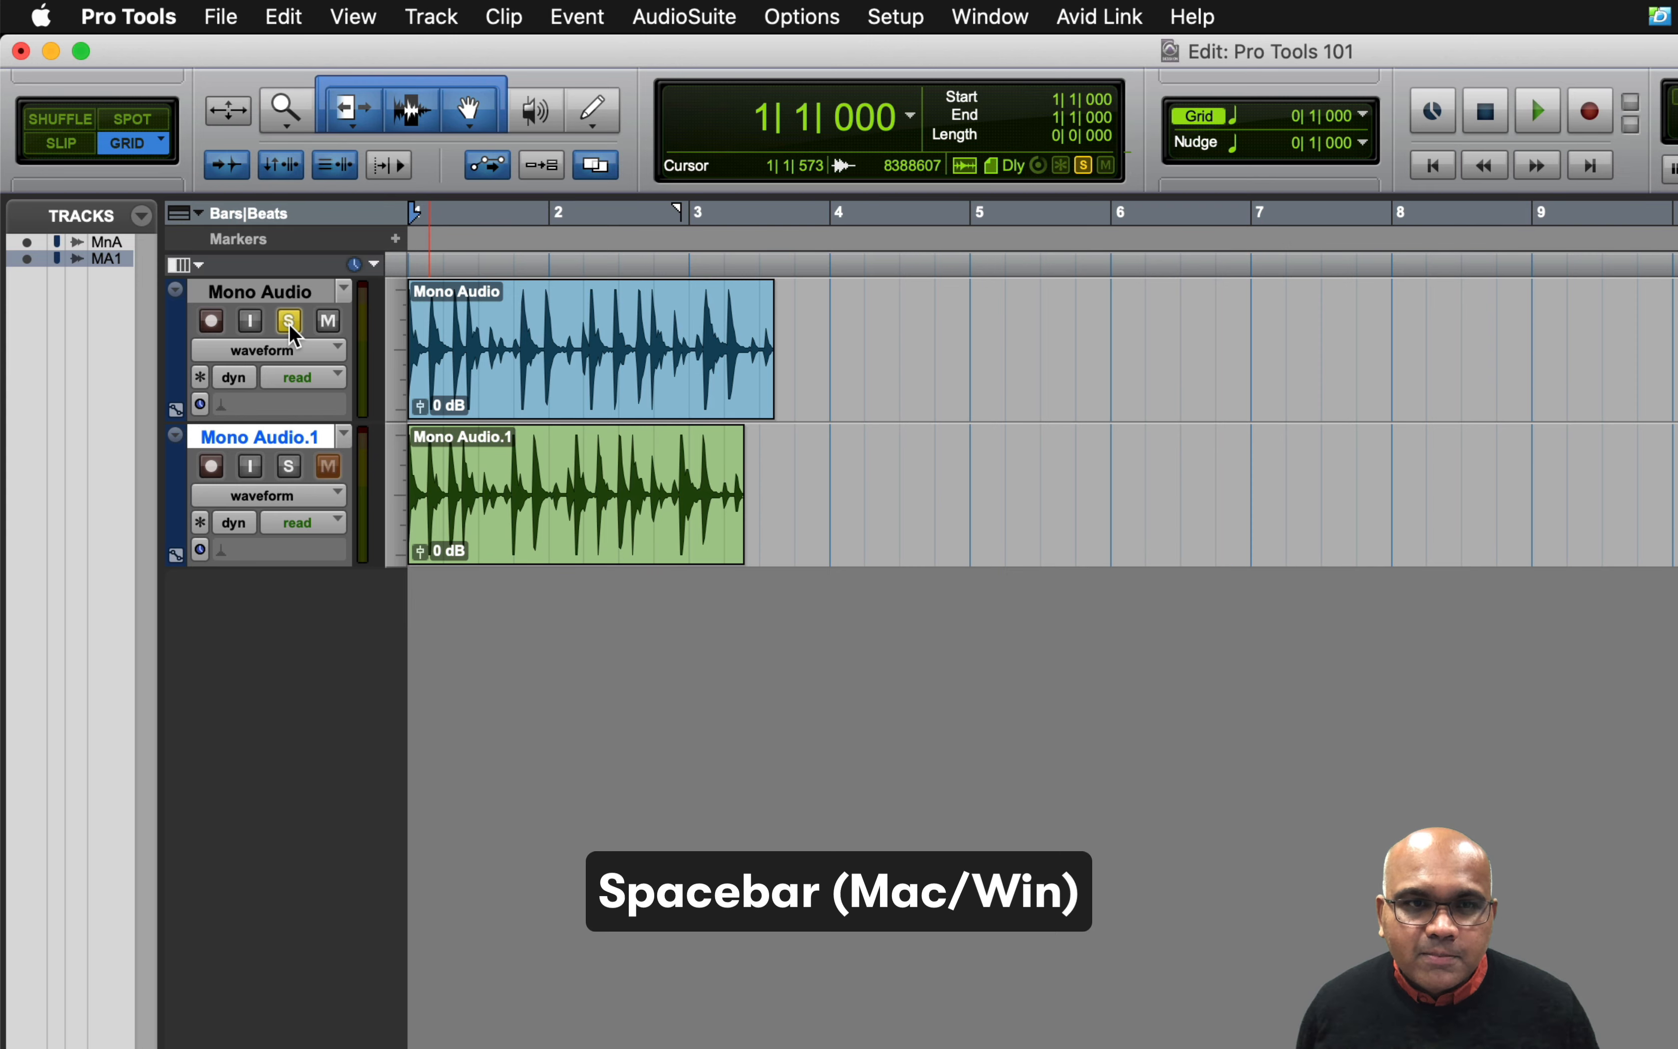
key("space")
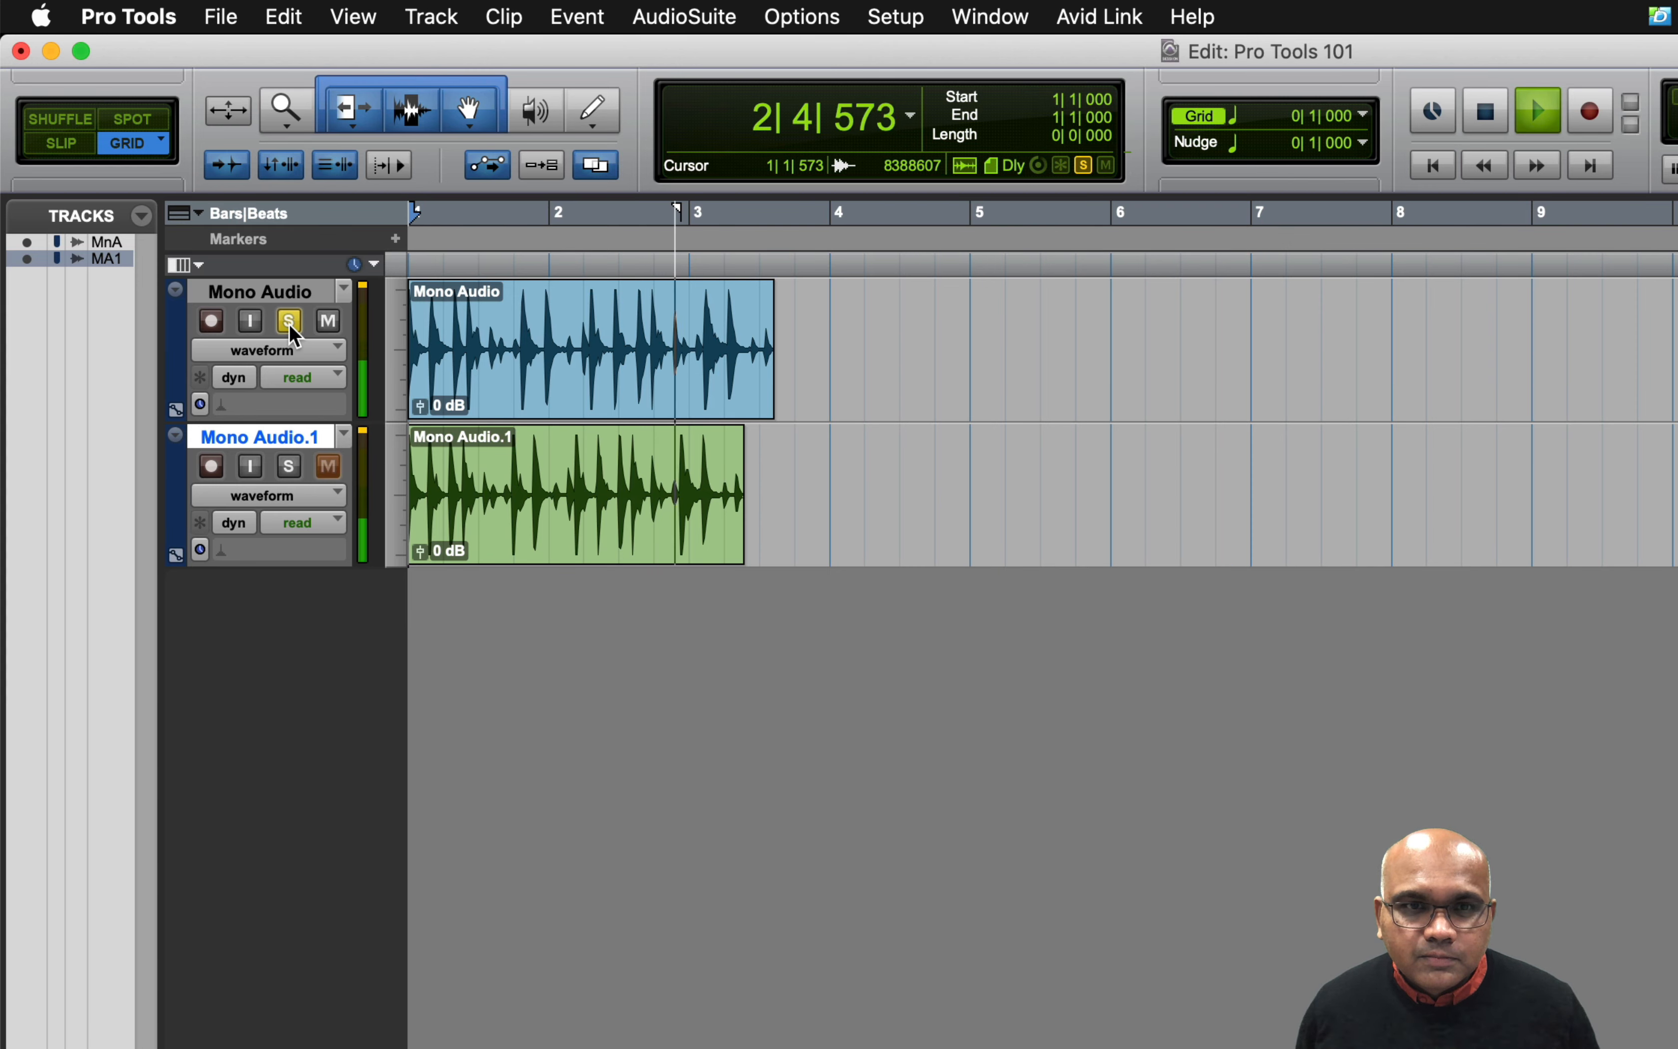
key("space")
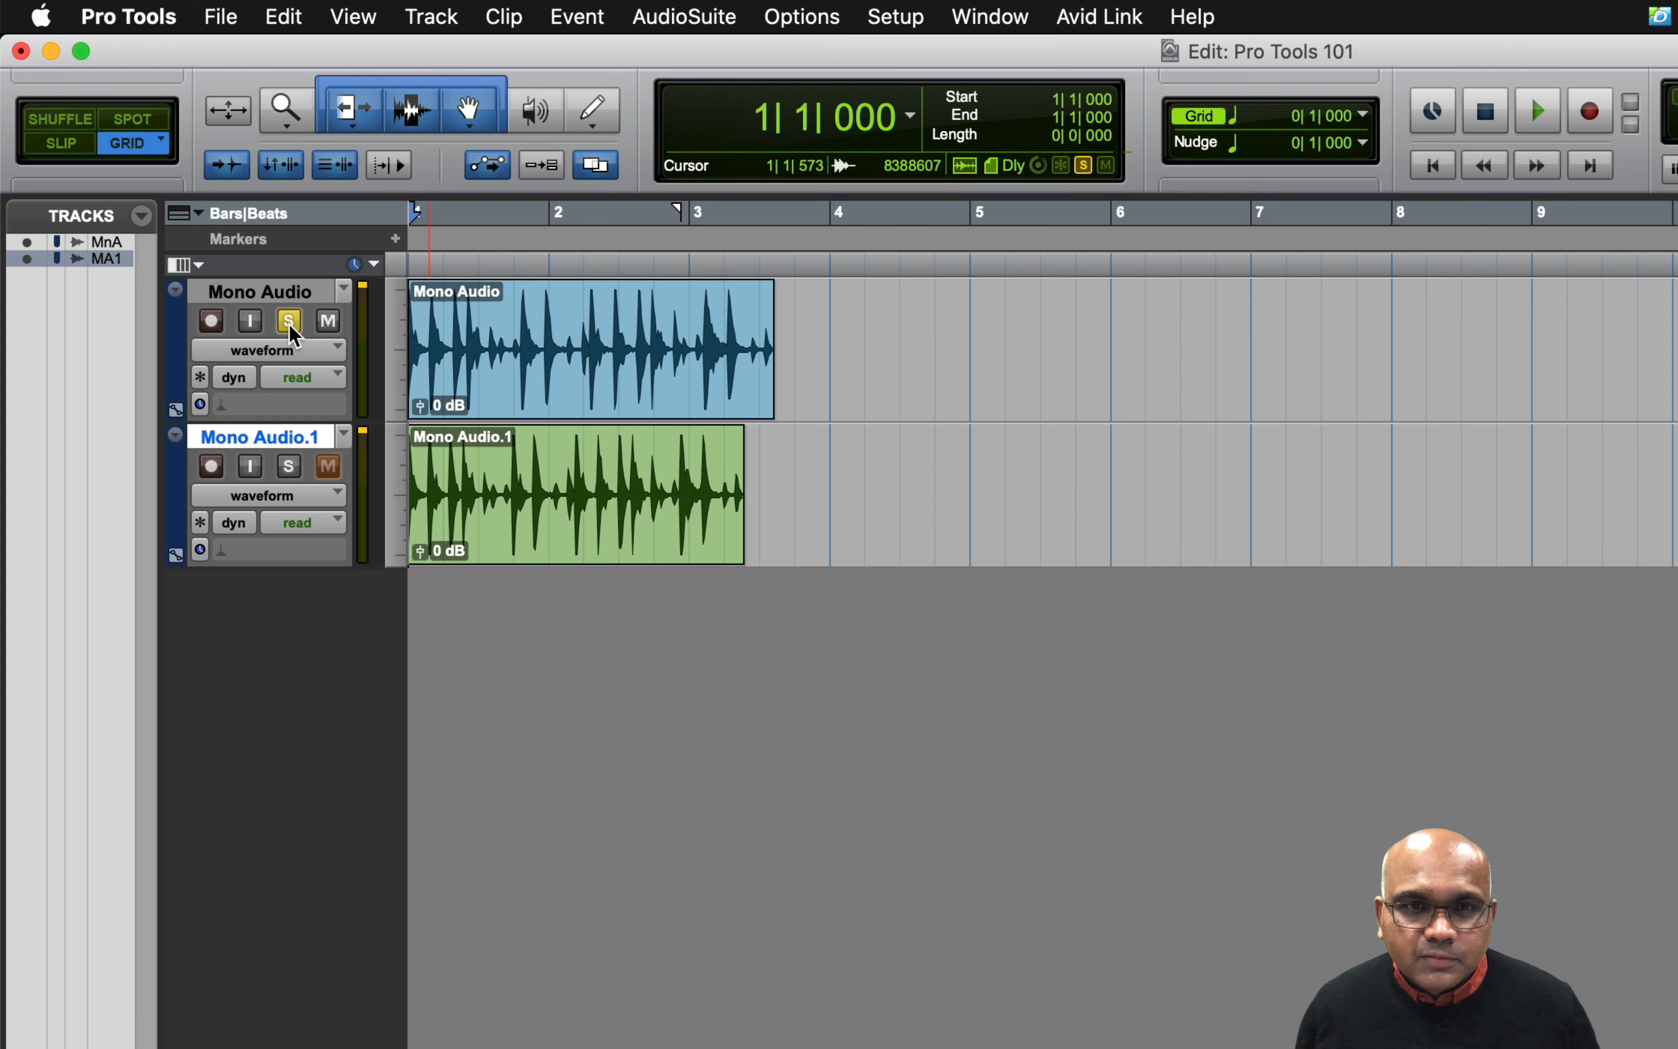
left_click(291, 326)
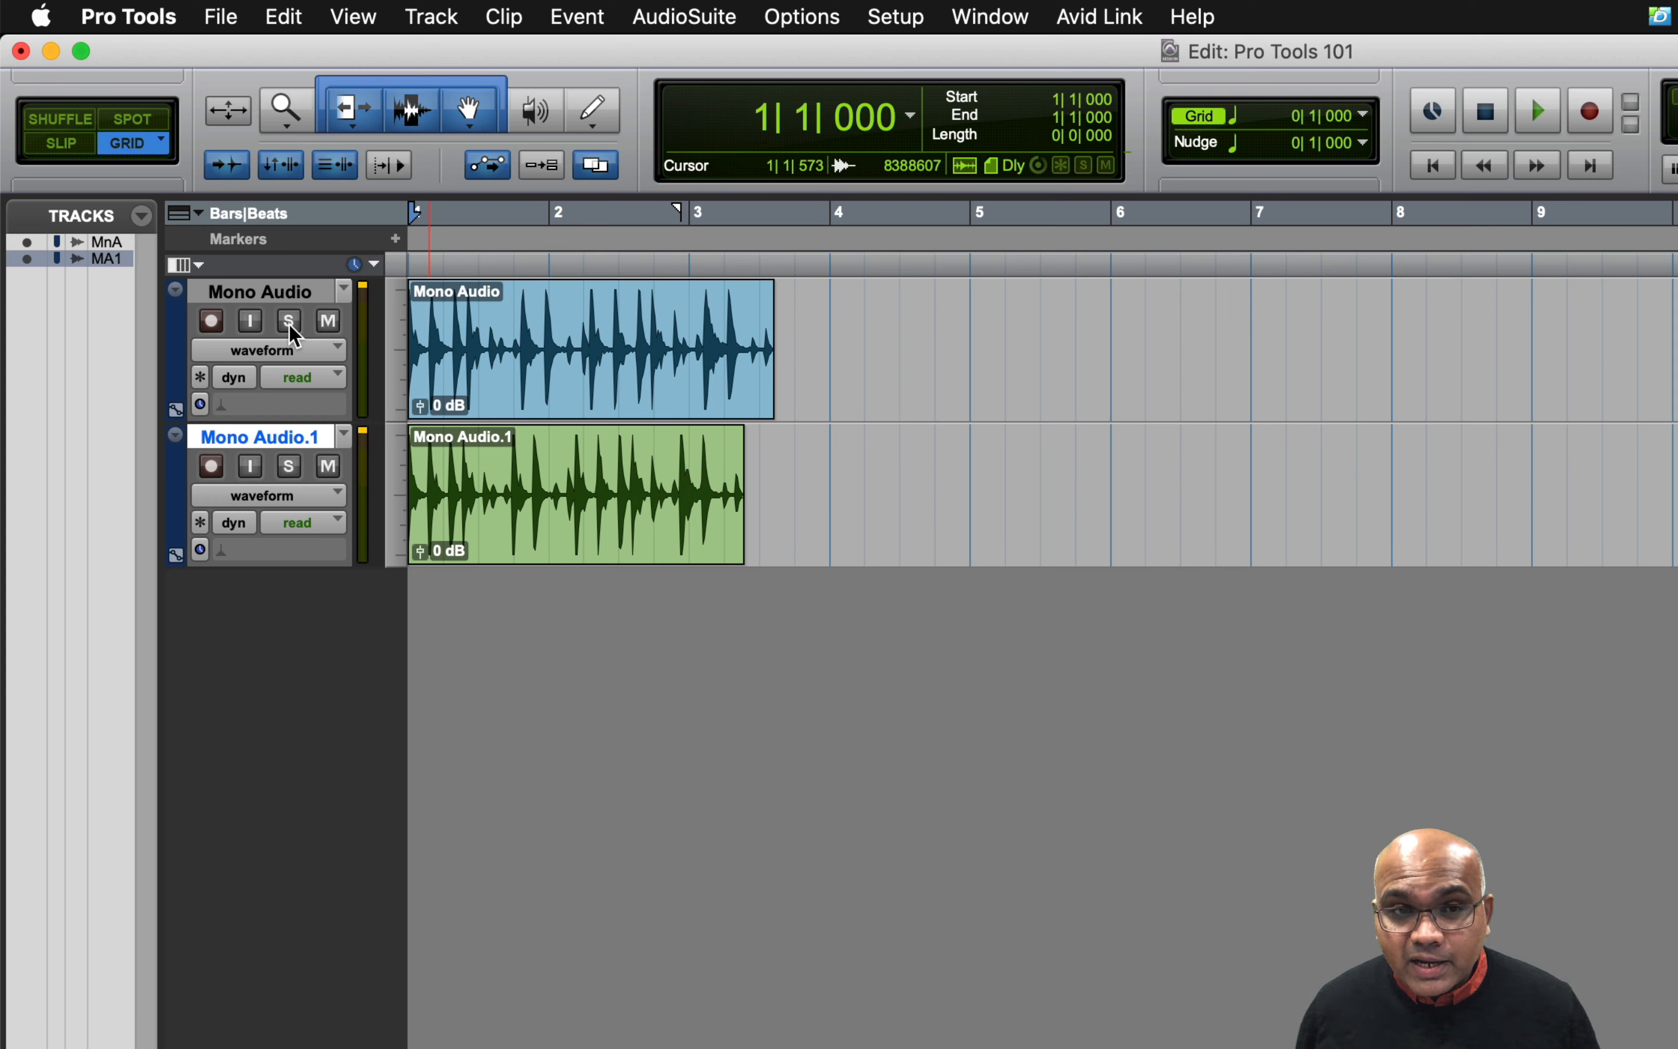
Step: Solo the added Mono Audio.1 track and play it back to compare its speed
left_click(287, 470)
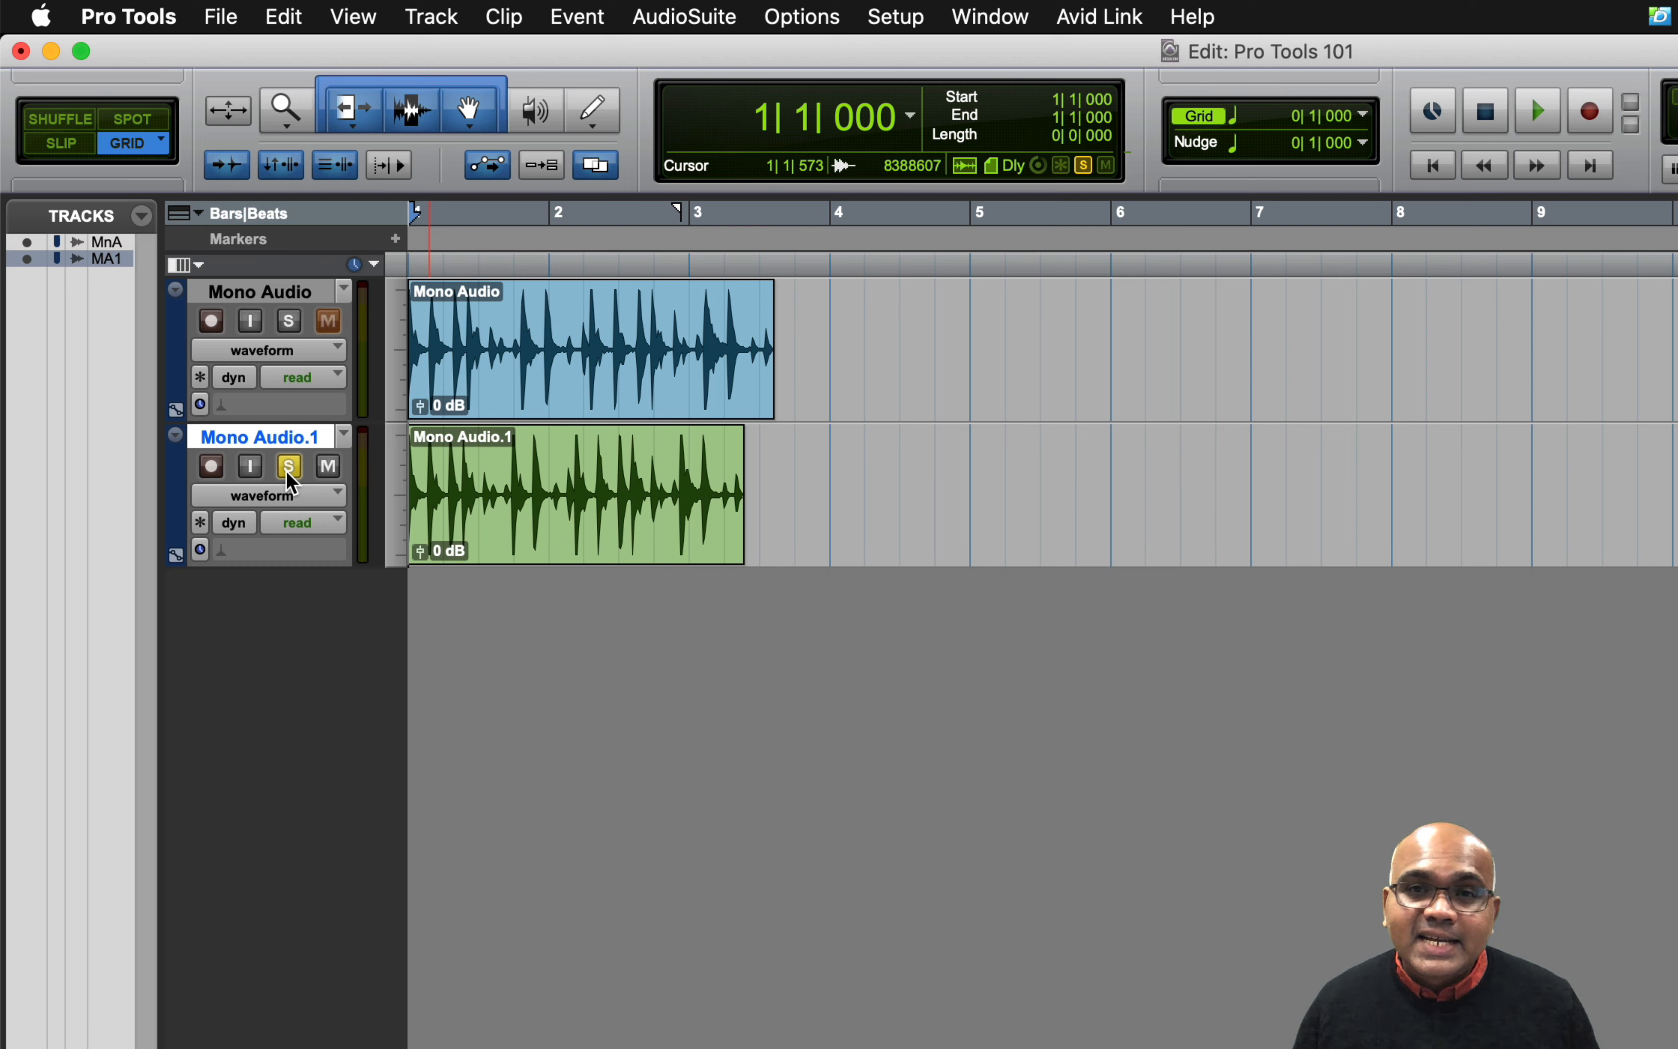
key("space")
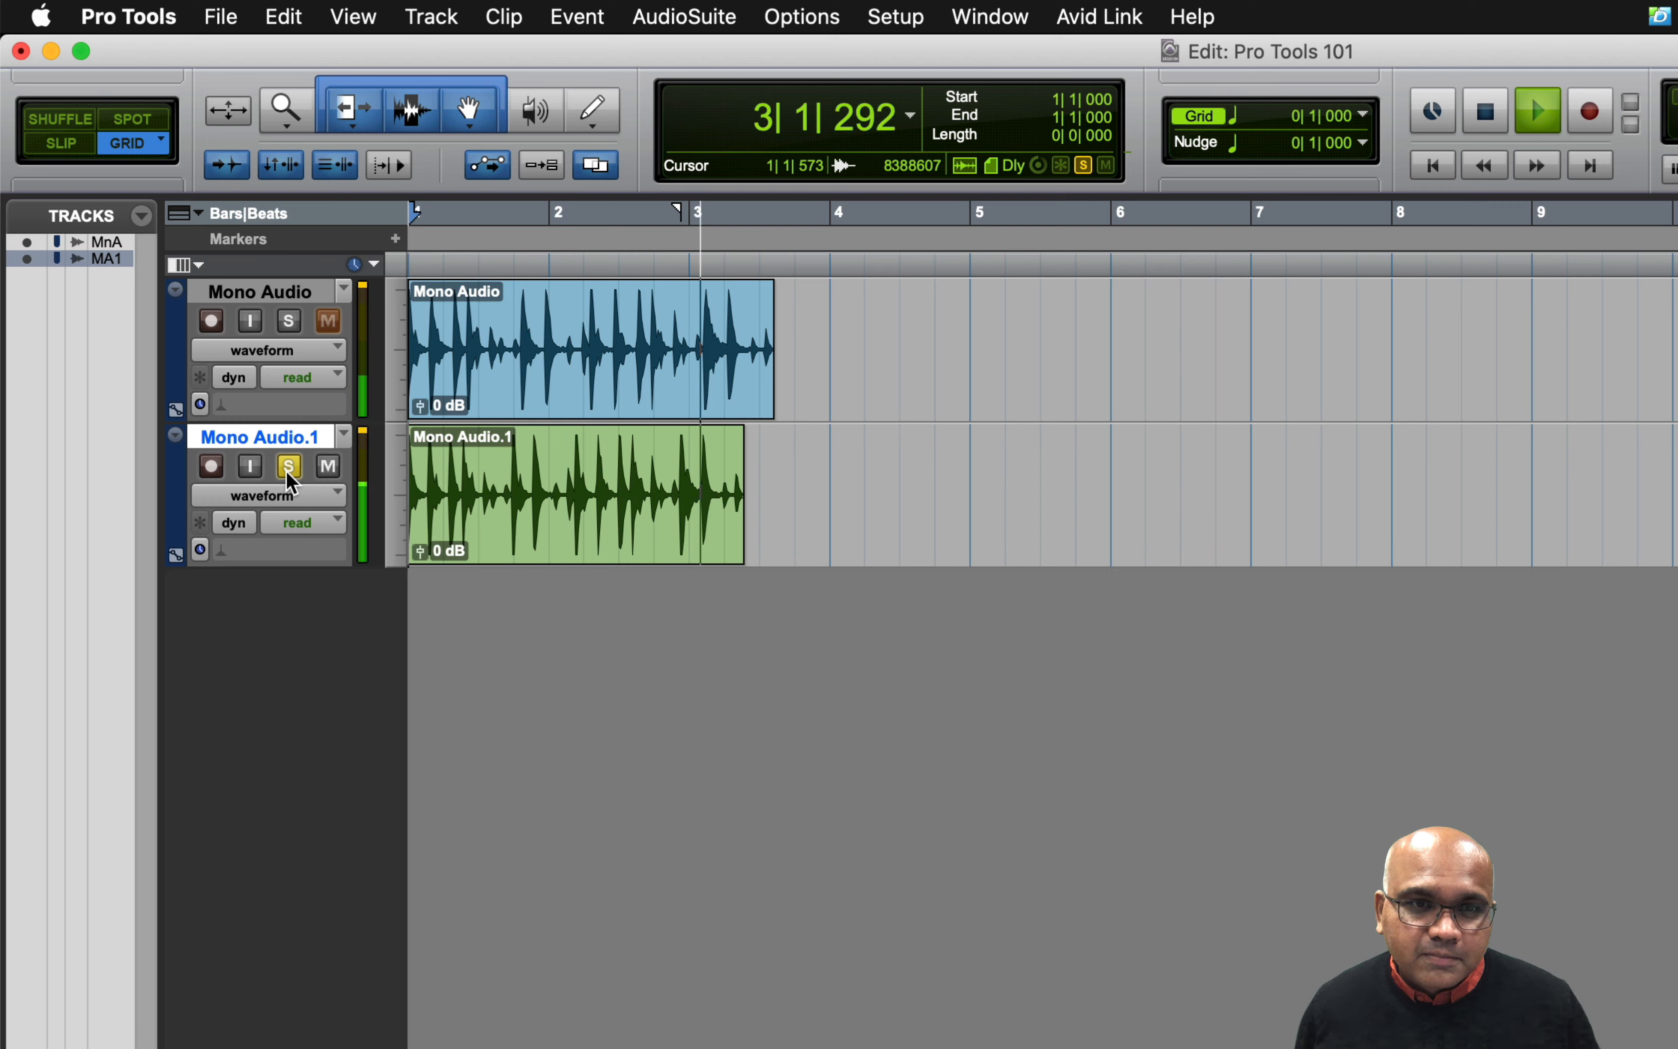
key("space")
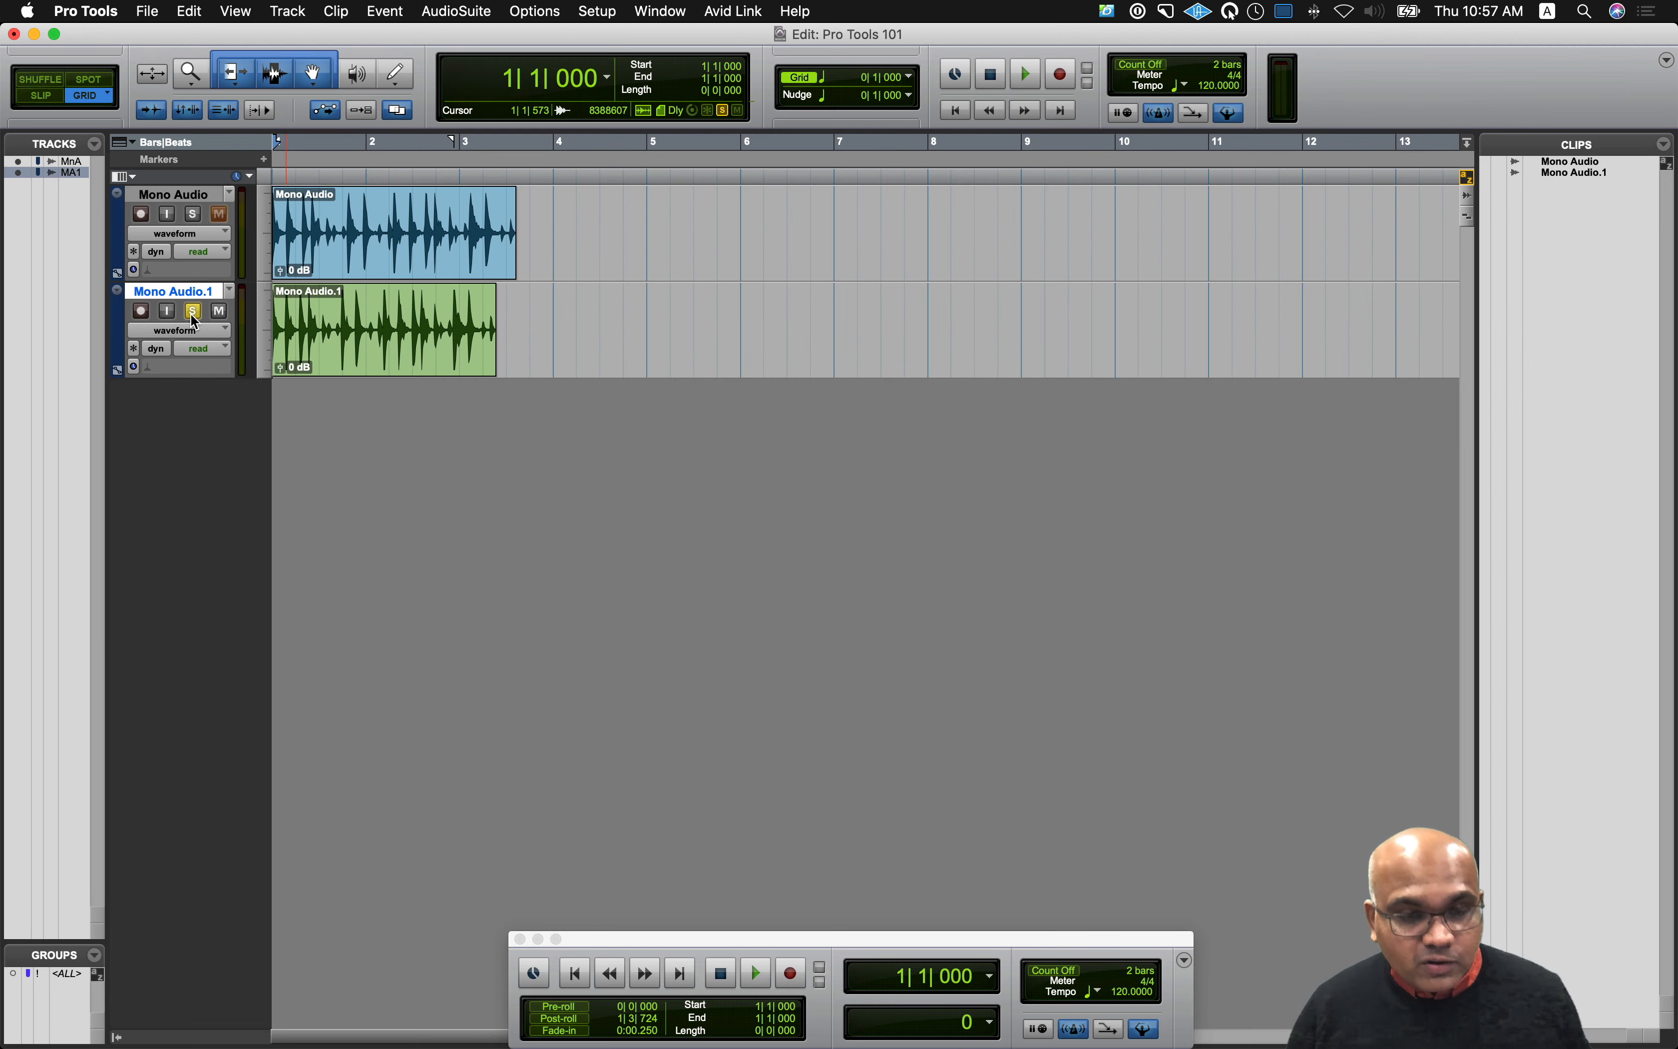
Step: Switch to Finder to check which imported files are stored in the session's Audio Files folder
key("super+Tab")
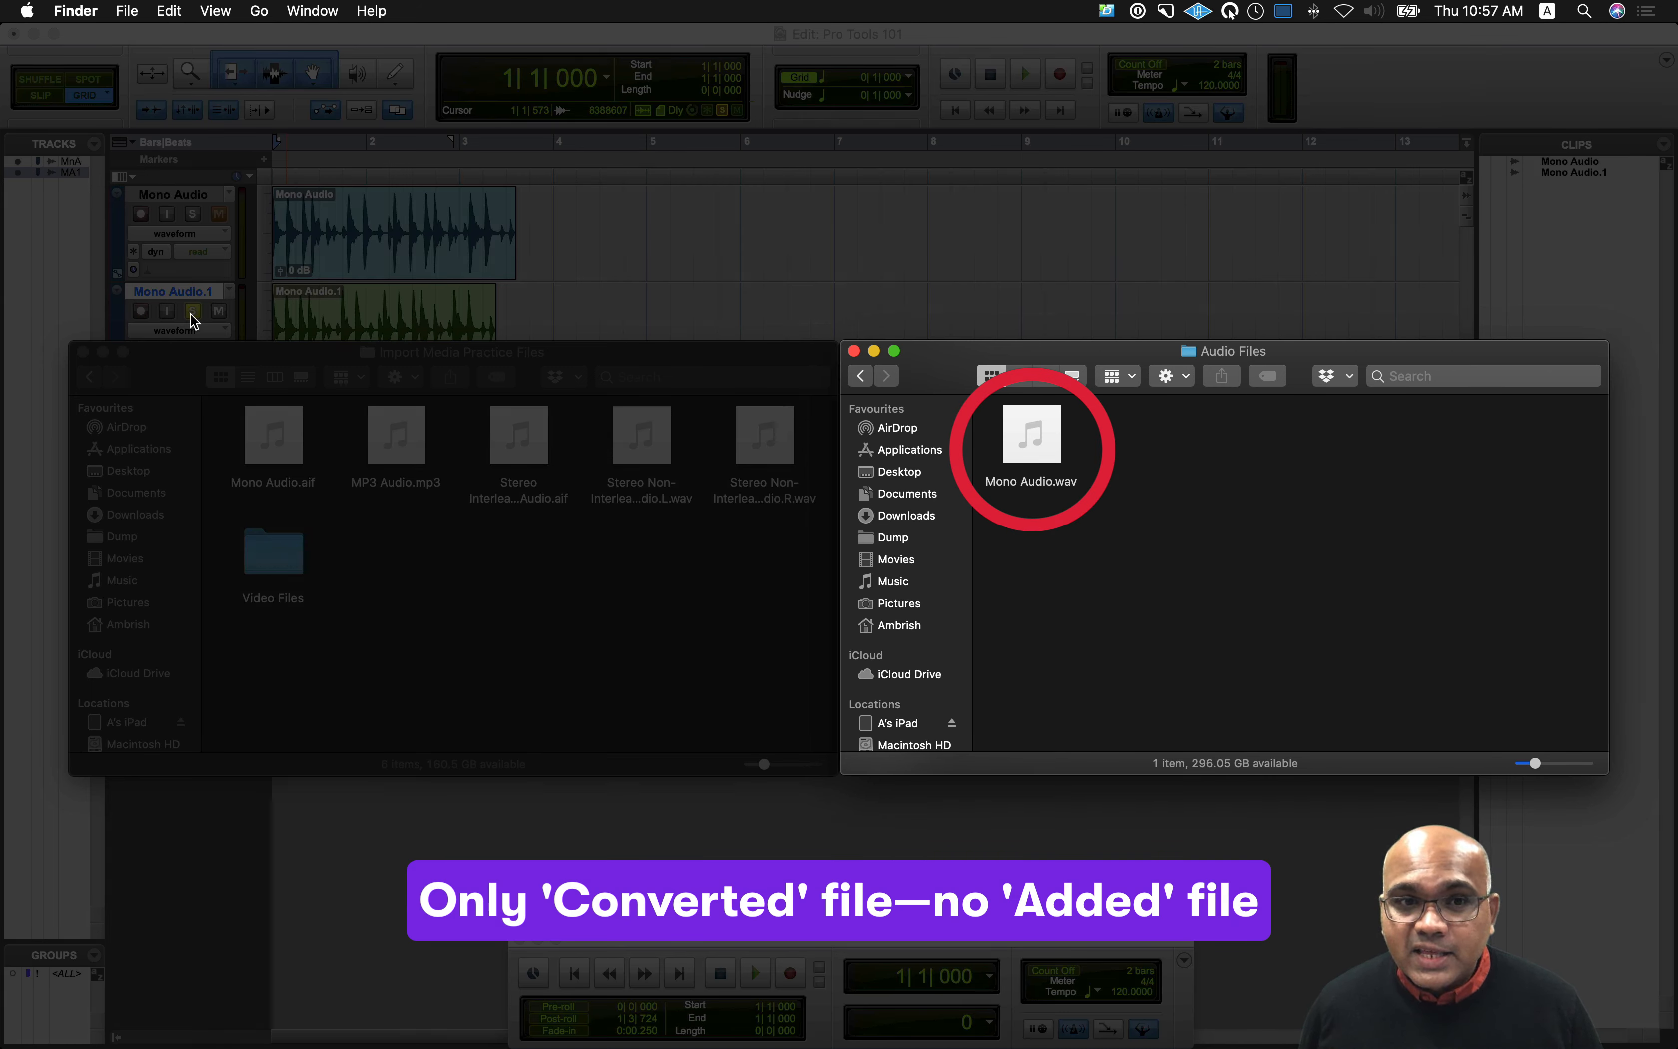
Step: Compare the Import Media Practice Files folder with the session's Audio Files folder, and switch back to Pro Tools
left_click(373, 592)
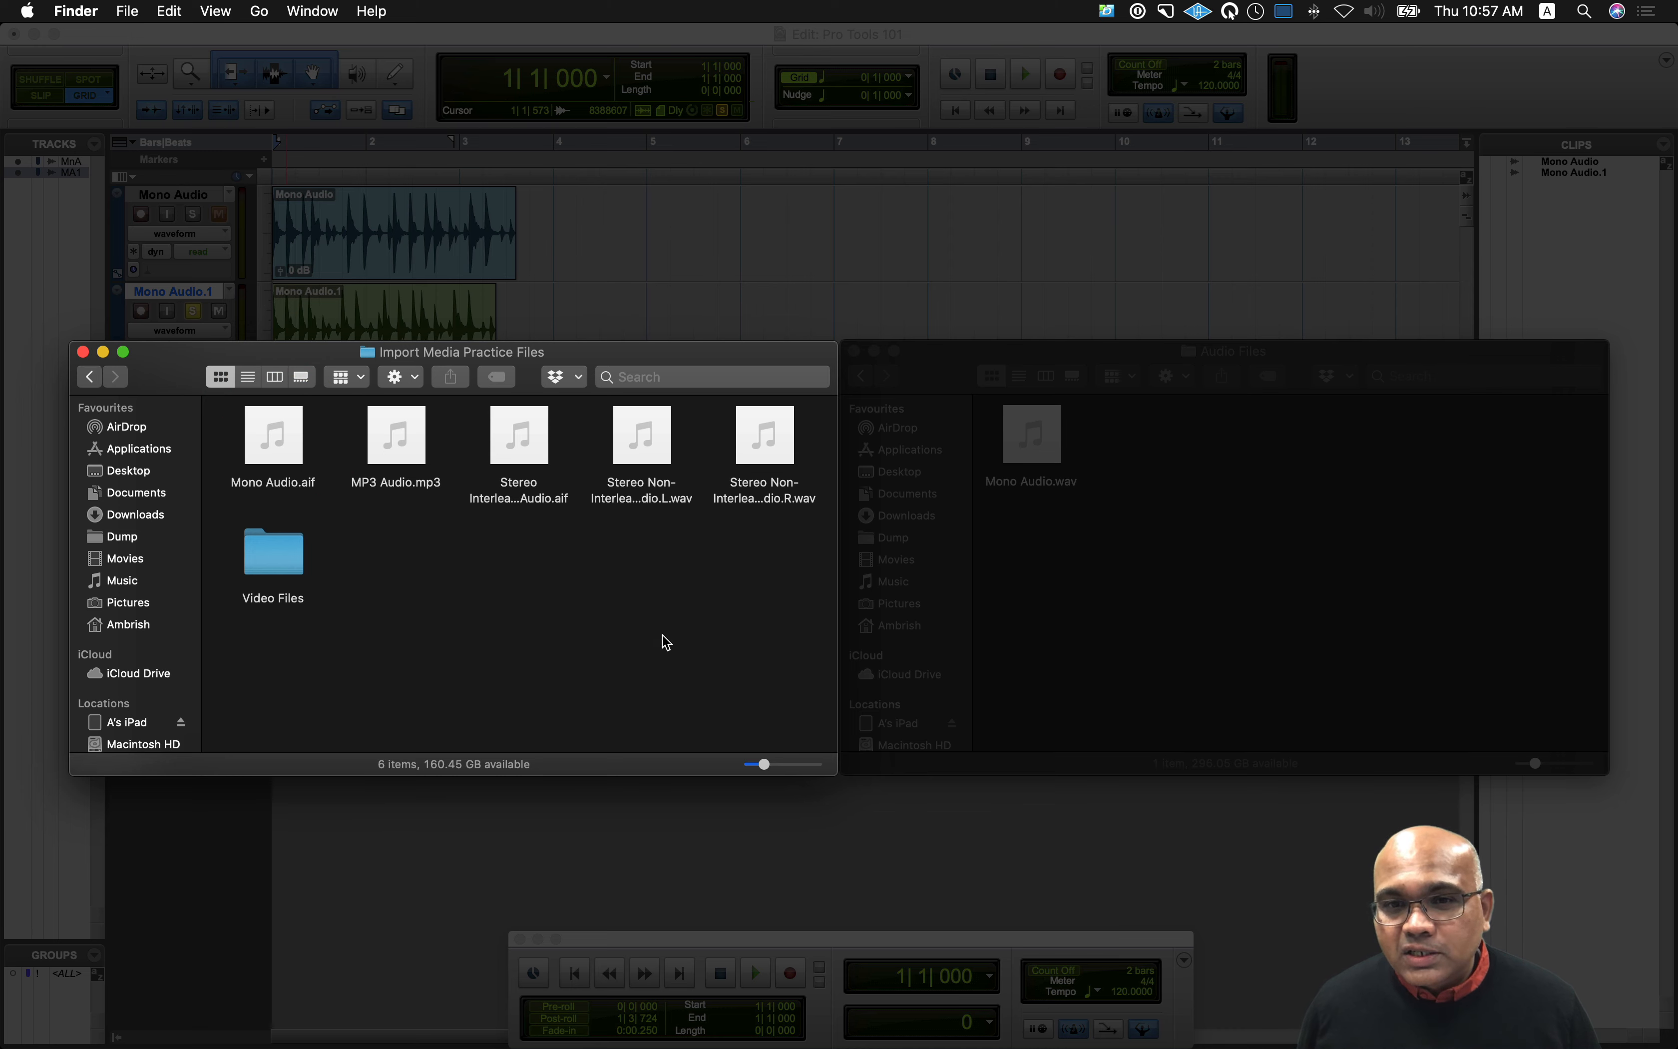
left_click(1023, 594)
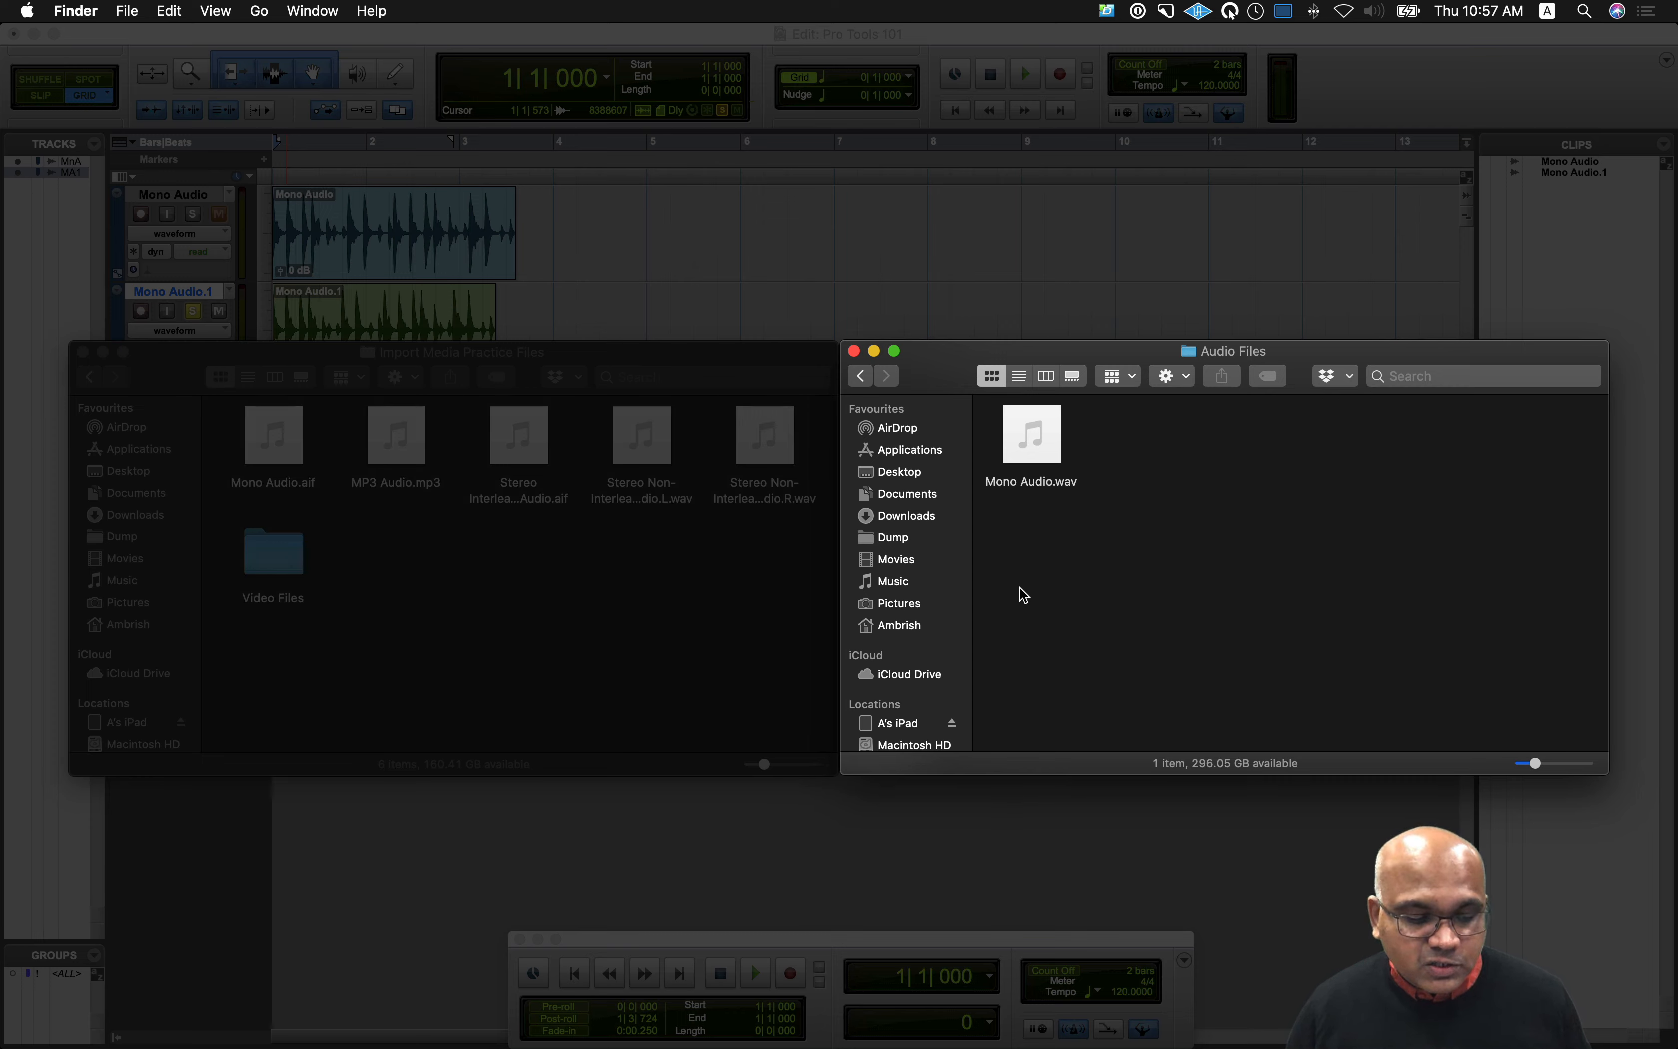
key("super+Tab")
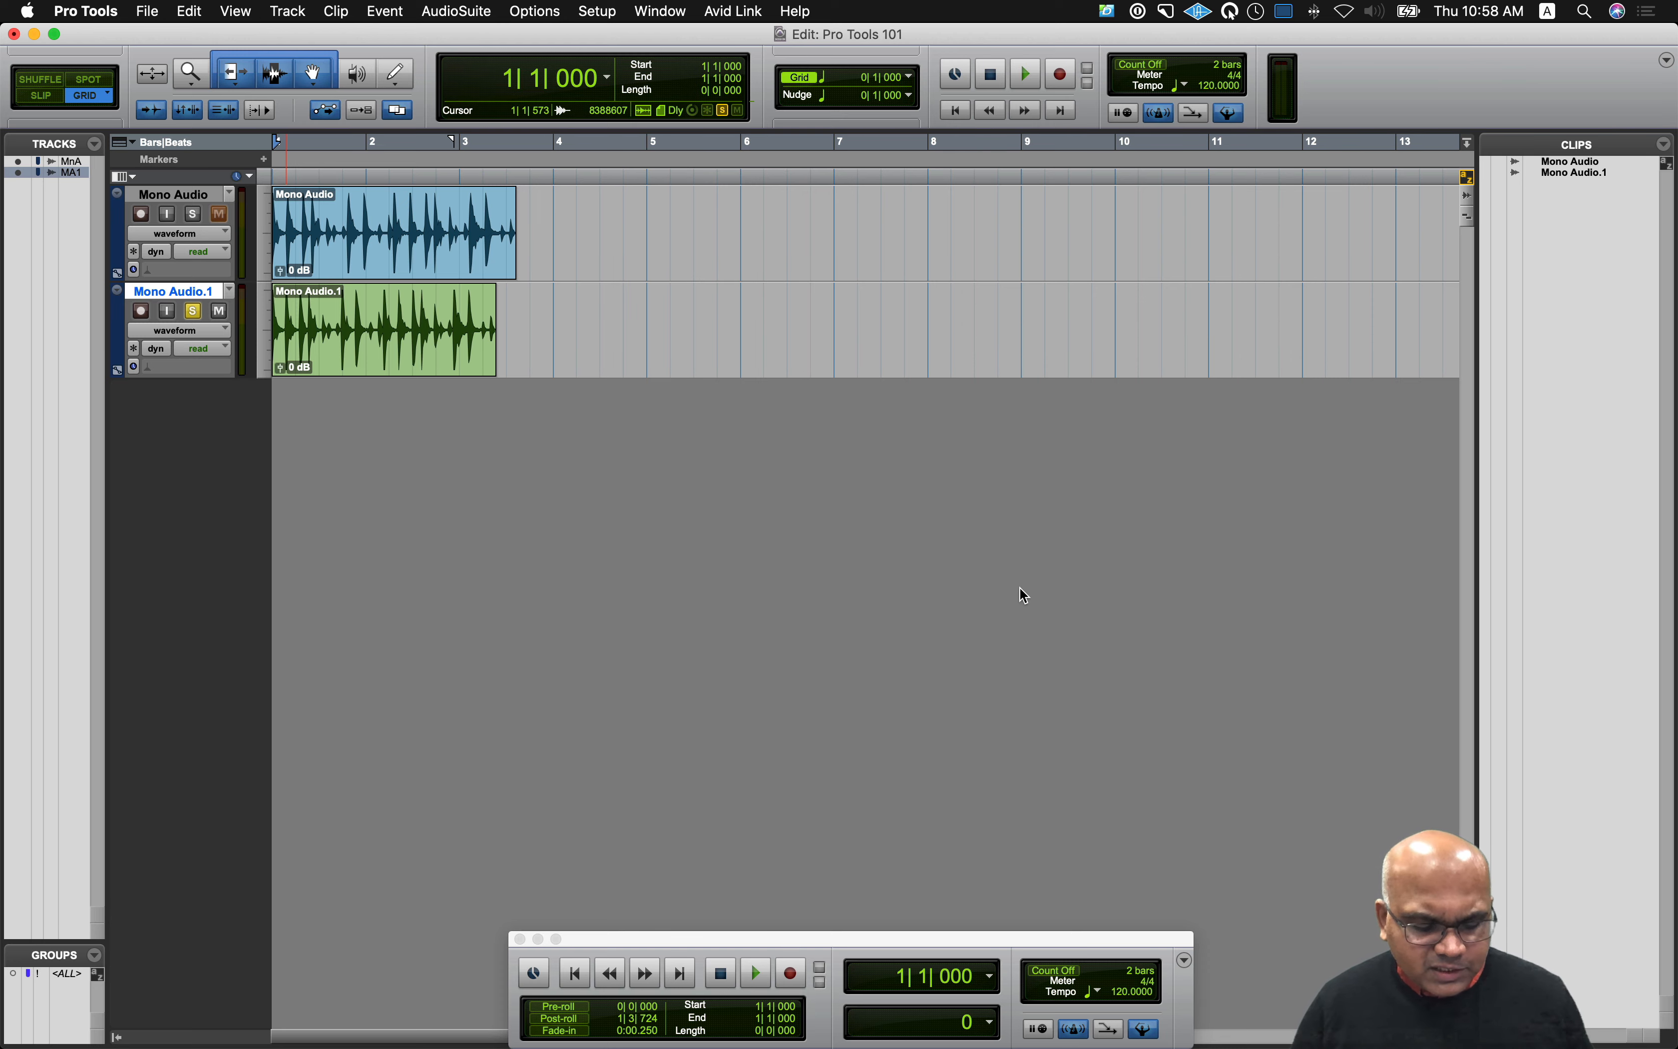
Step: Preview MP3 Audio.mp3 in the Import Audio dialog and convert it into the clips to import
key("super+shift+i")
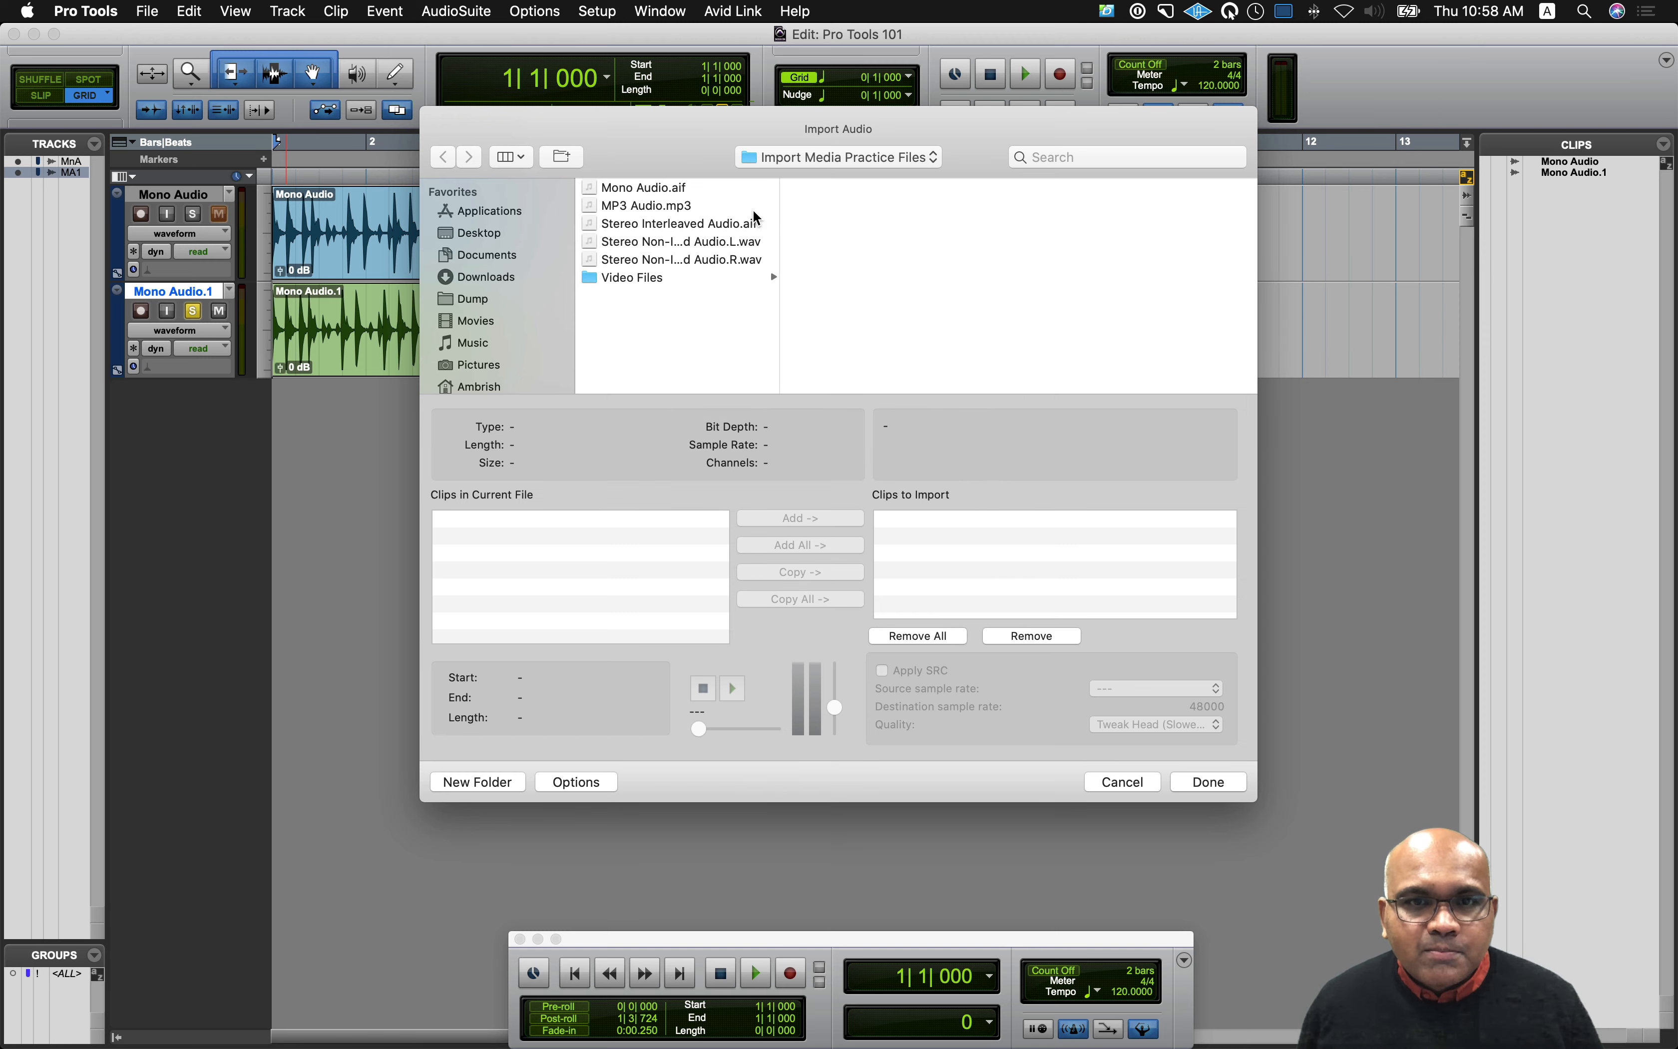
left_click(736, 207)
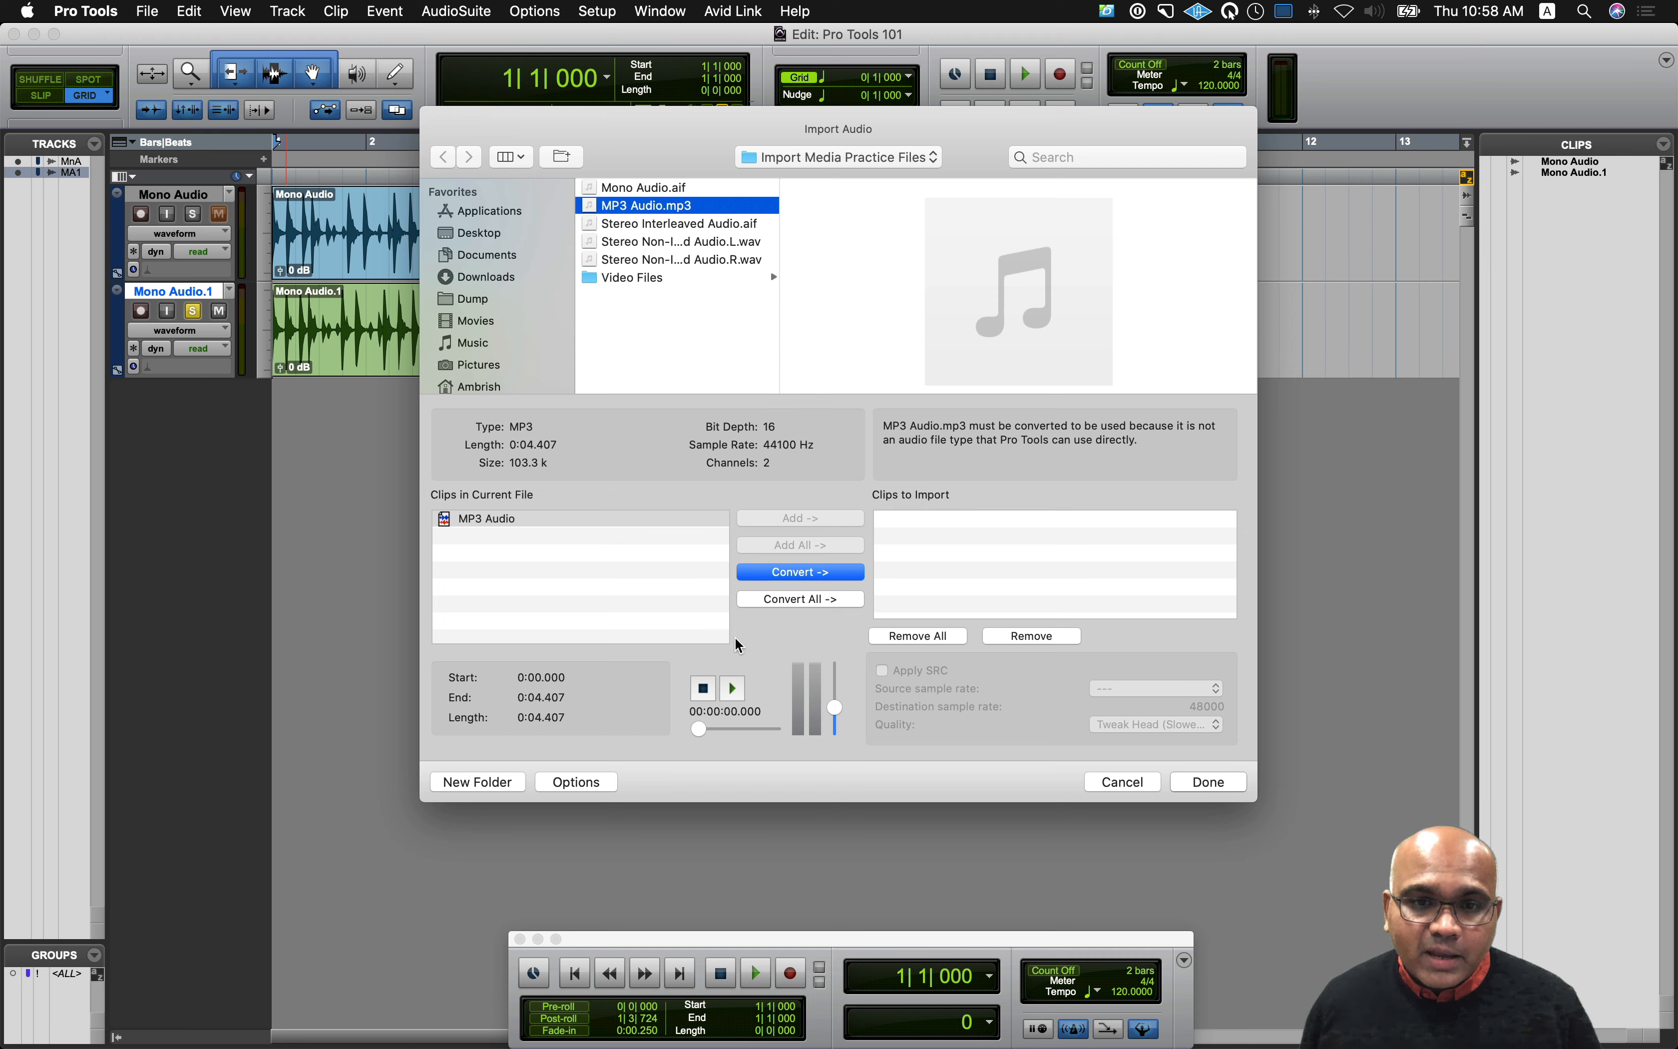
left_click(733, 689)
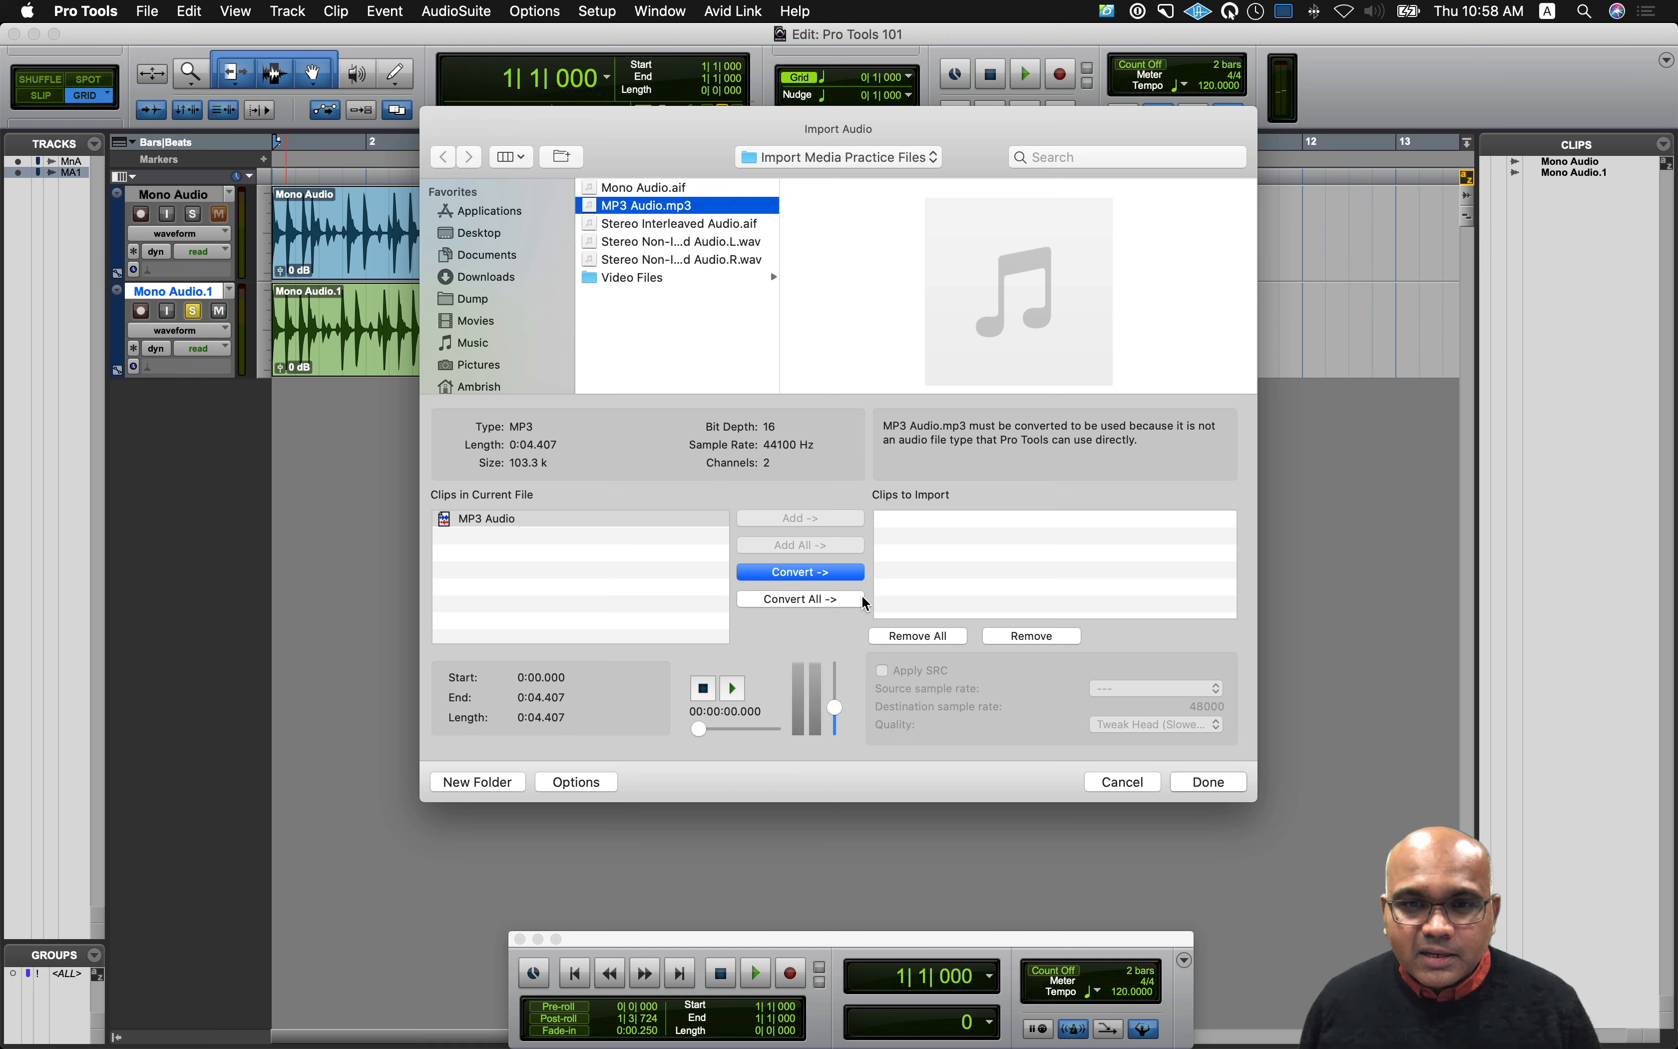
left_click(857, 572)
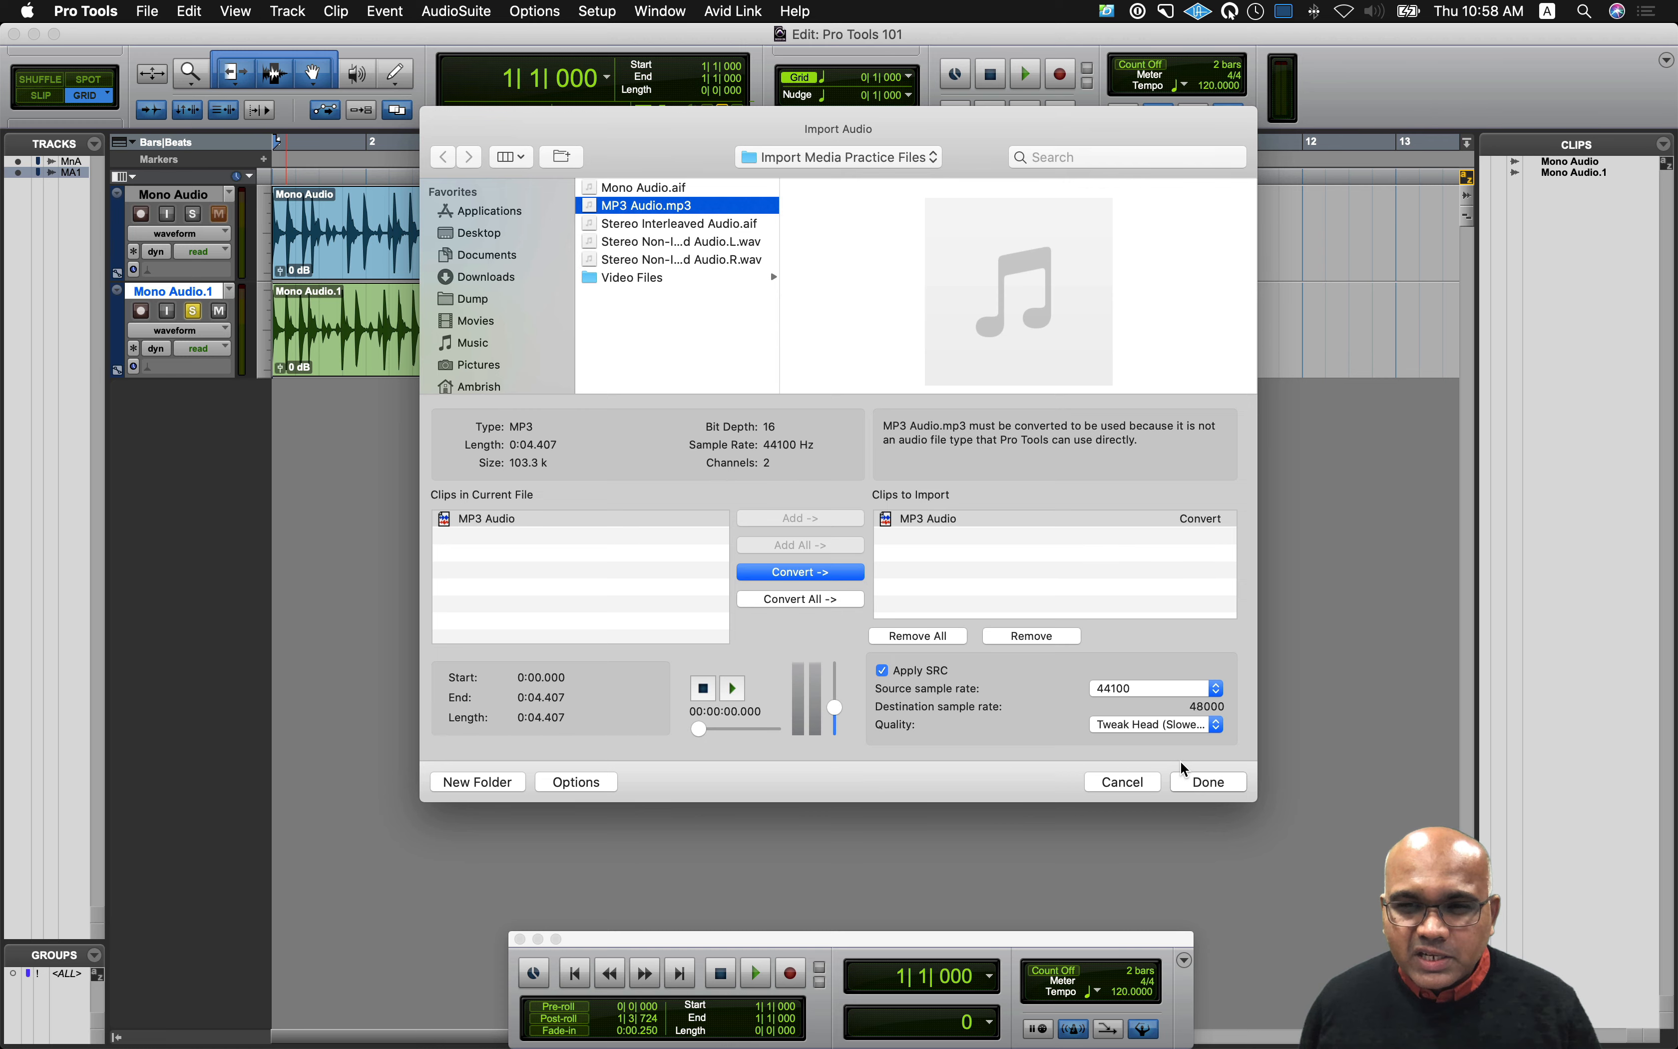
Step: Import the converted MP3 into the session's Audio Files folder and place it on a new track at Session Start
left_click(1238, 787)
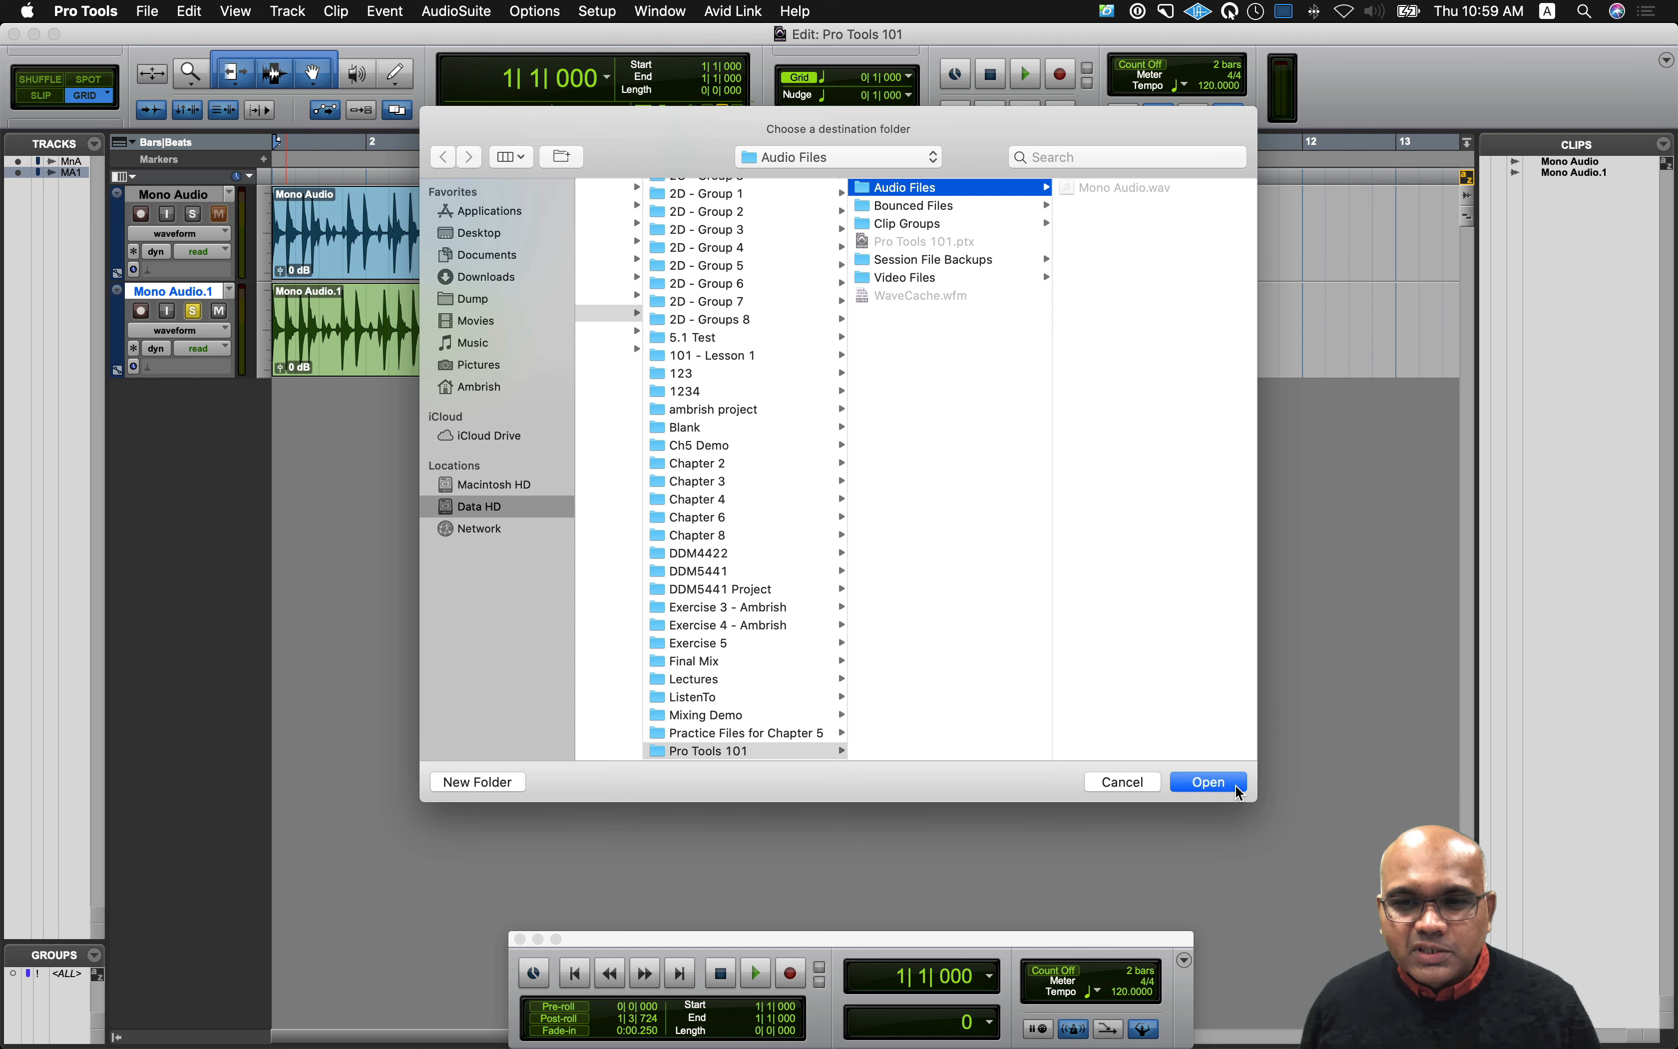
left_click(1209, 781)
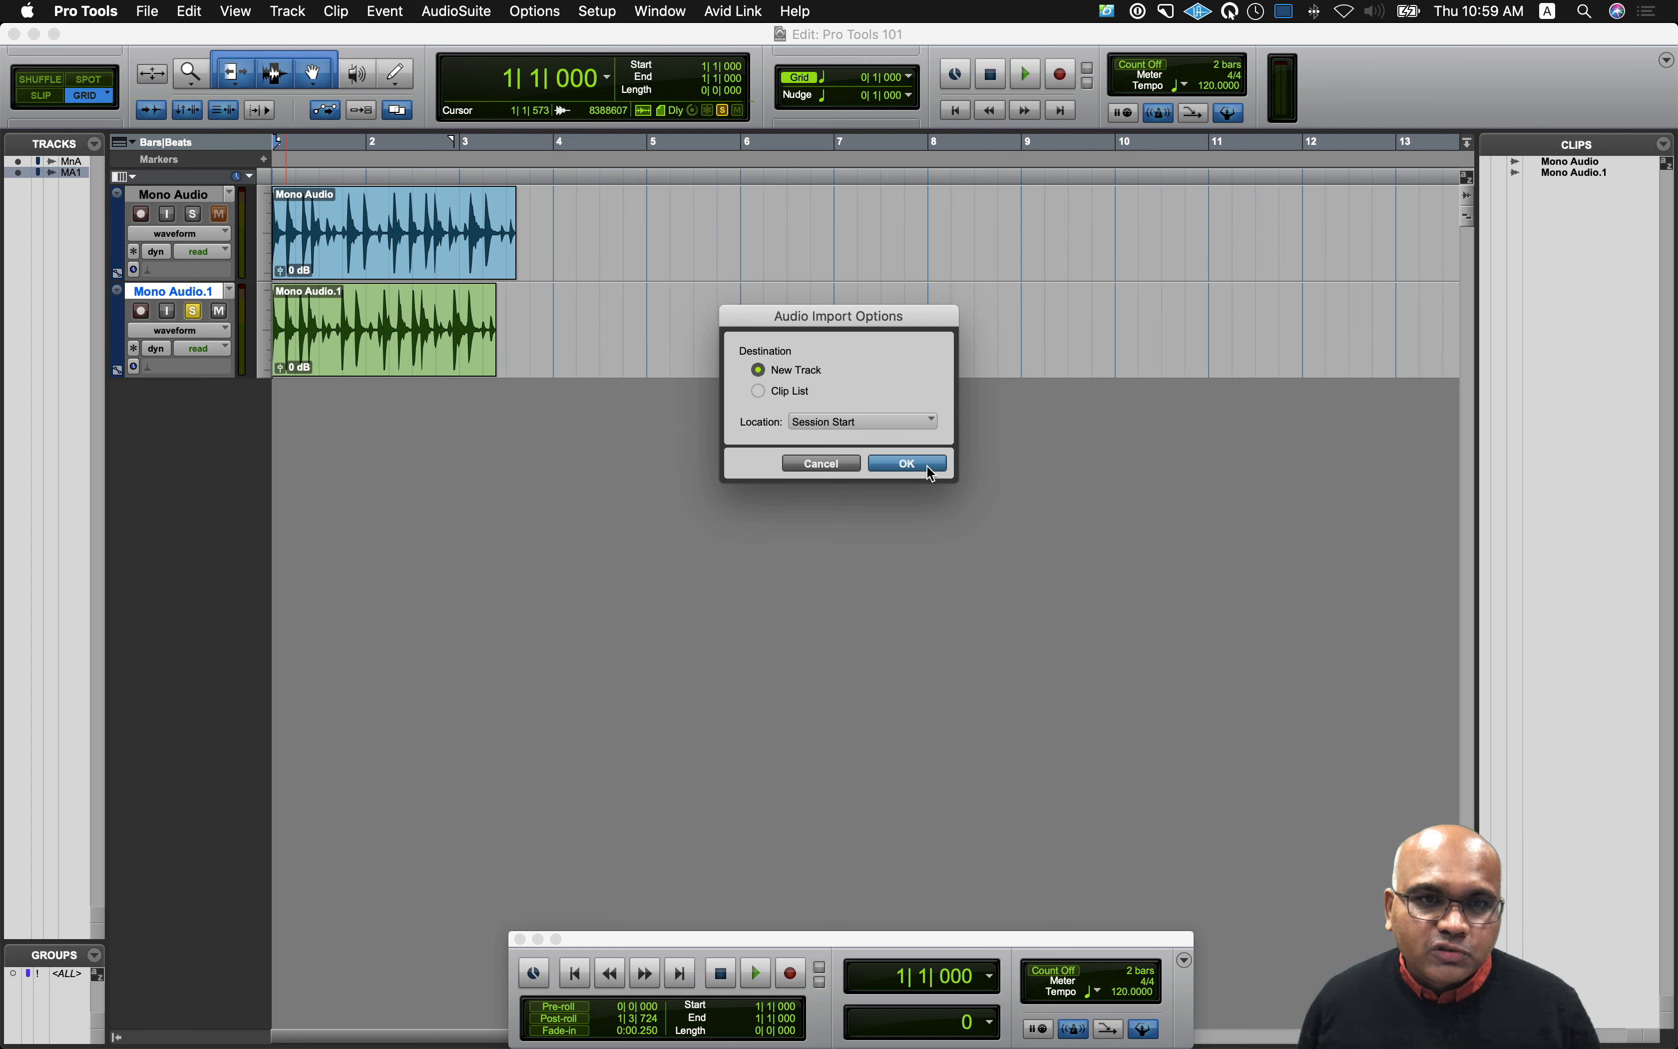
left_click(908, 464)
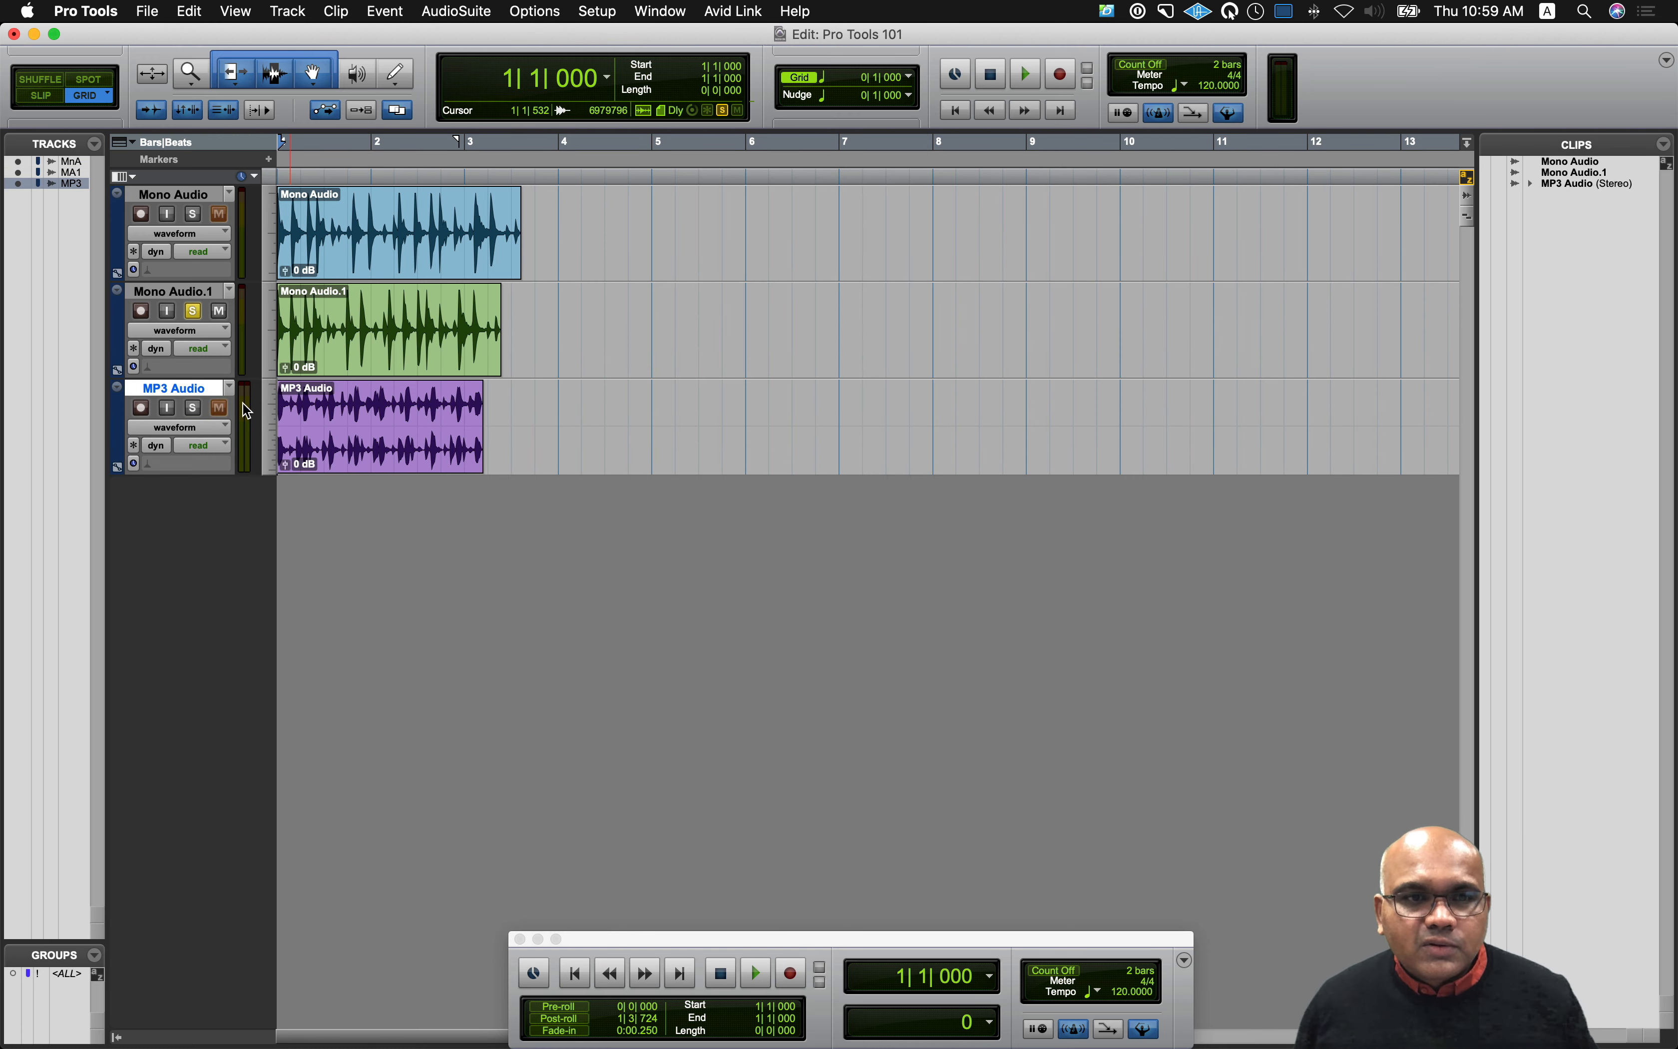
Step: Solo only the MP3 Audio track, play it back, and check the session's Audio Files folder in Finder before returning to Pro Tools
left_click(197, 415)
left_click(195, 312)
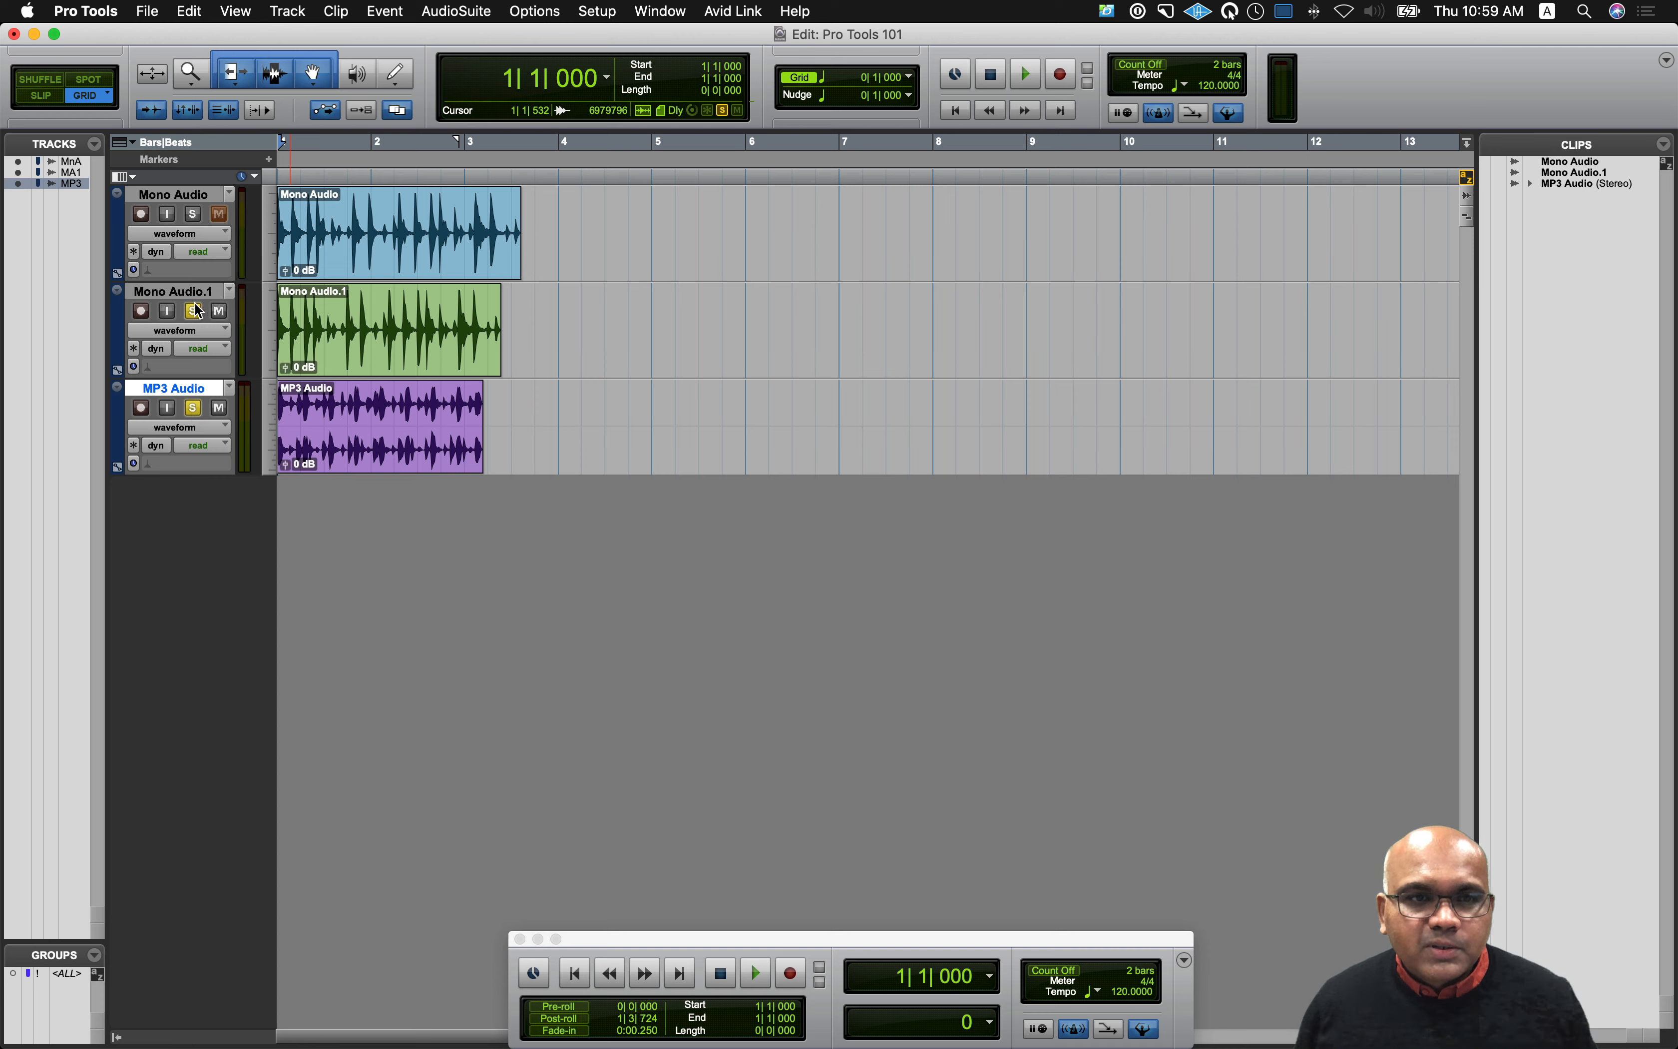
key("space")
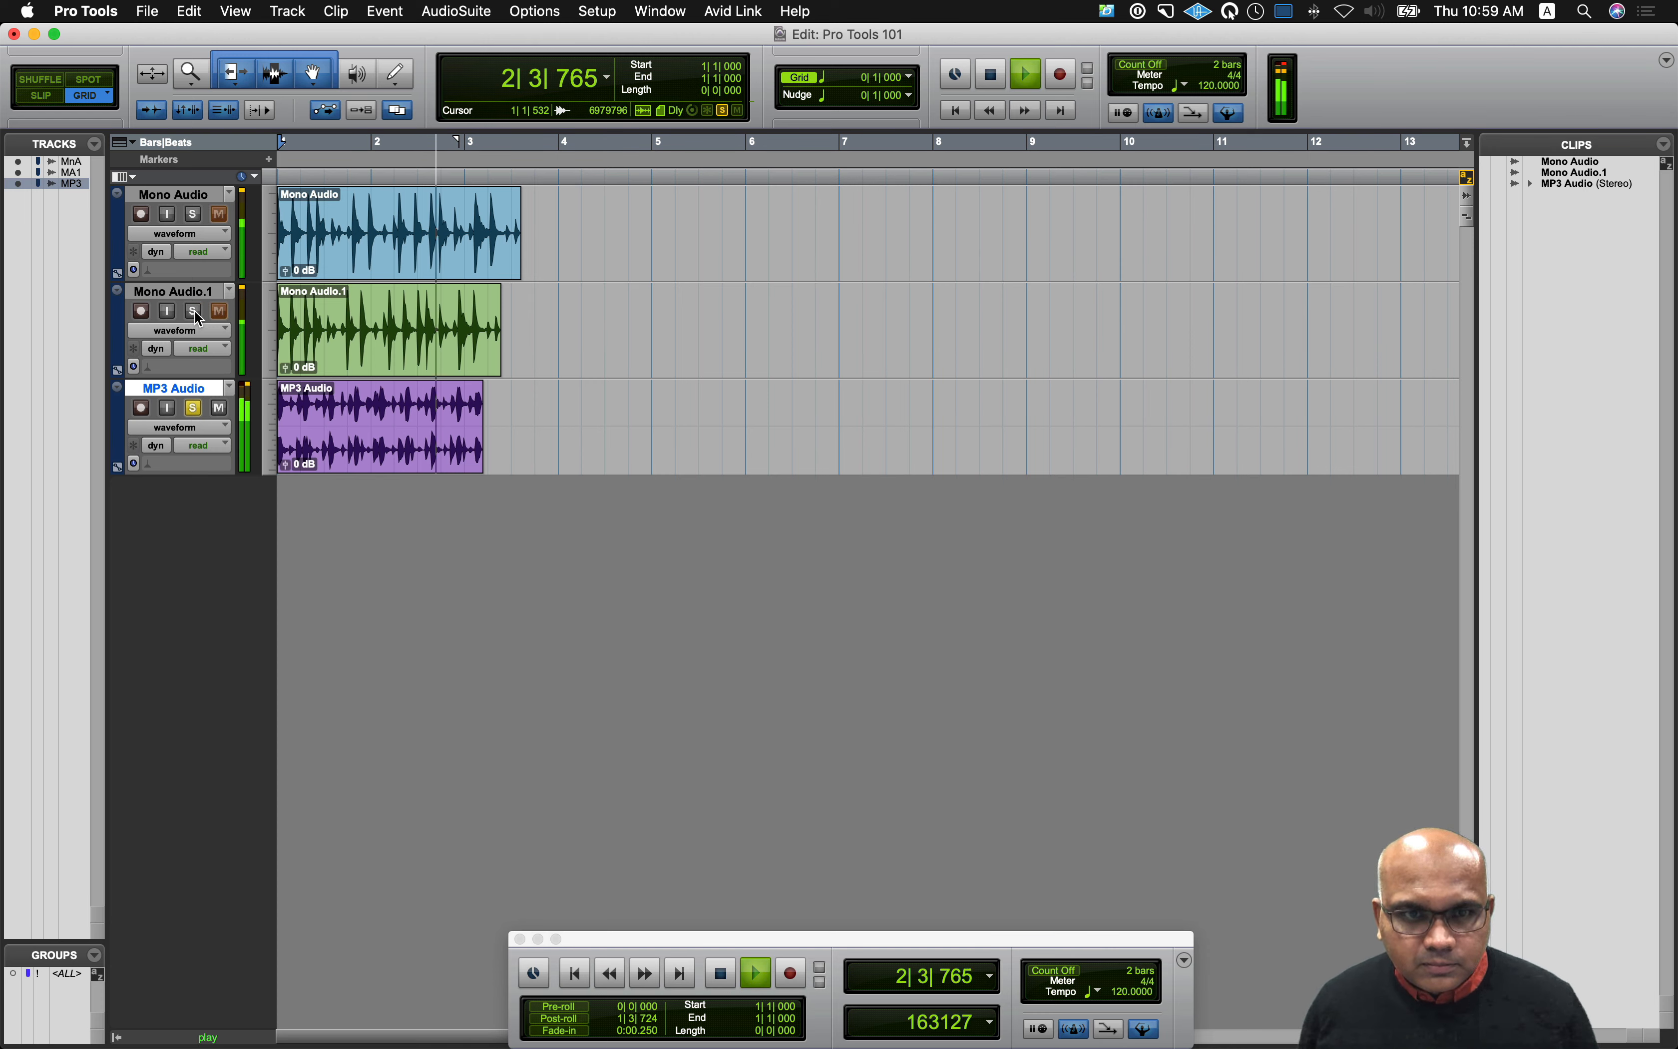
key("space")
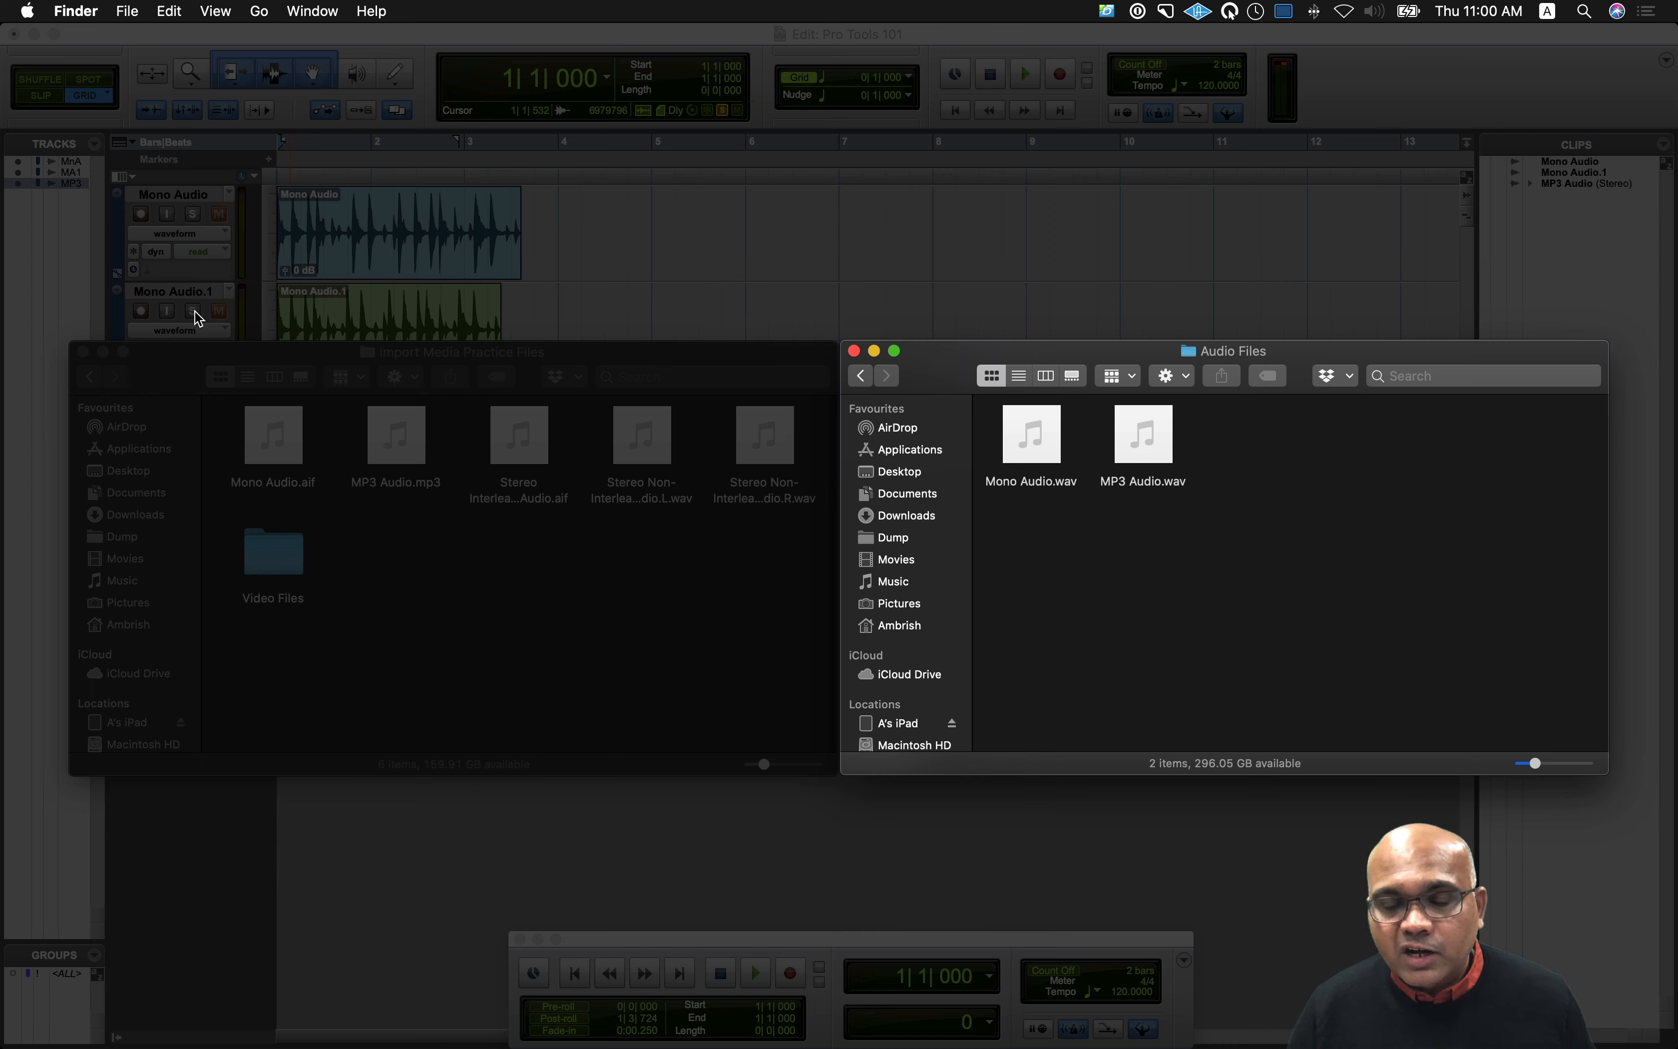
left_click(198, 320)
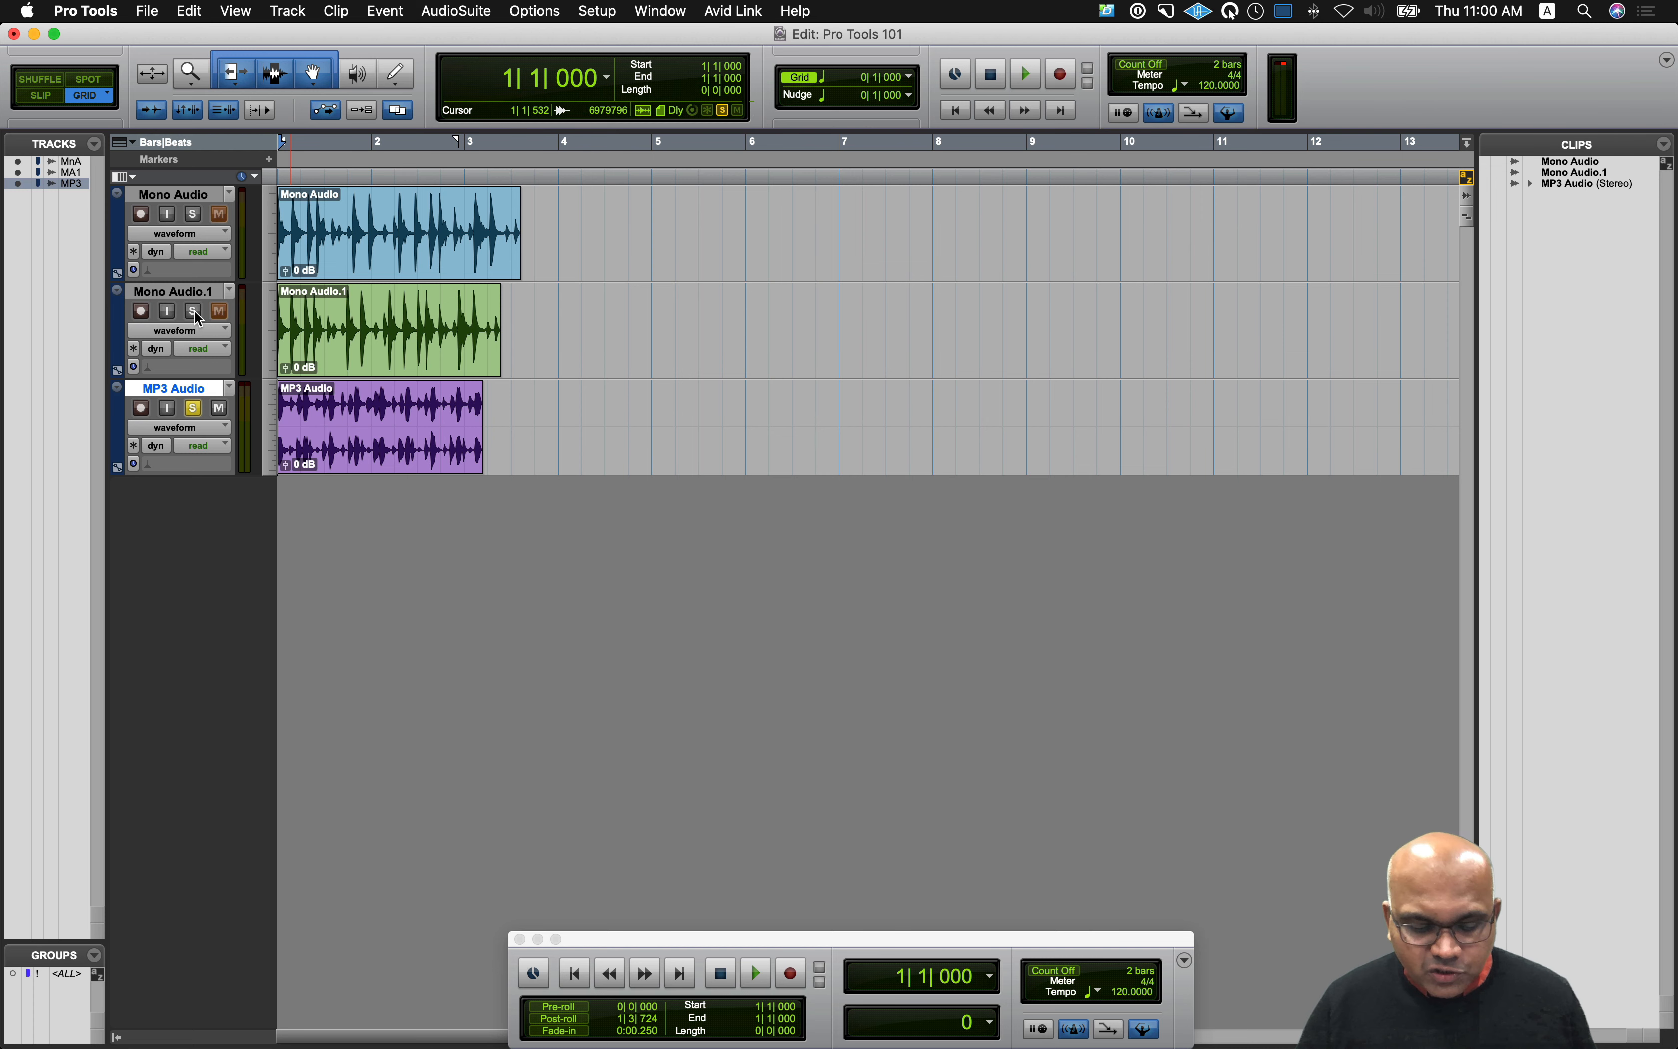
Step: Choose Stereo Interleaved Audio.aif in the Import Audio dialog, copy it into the clips to import, and preview it
key("super+shift+i")
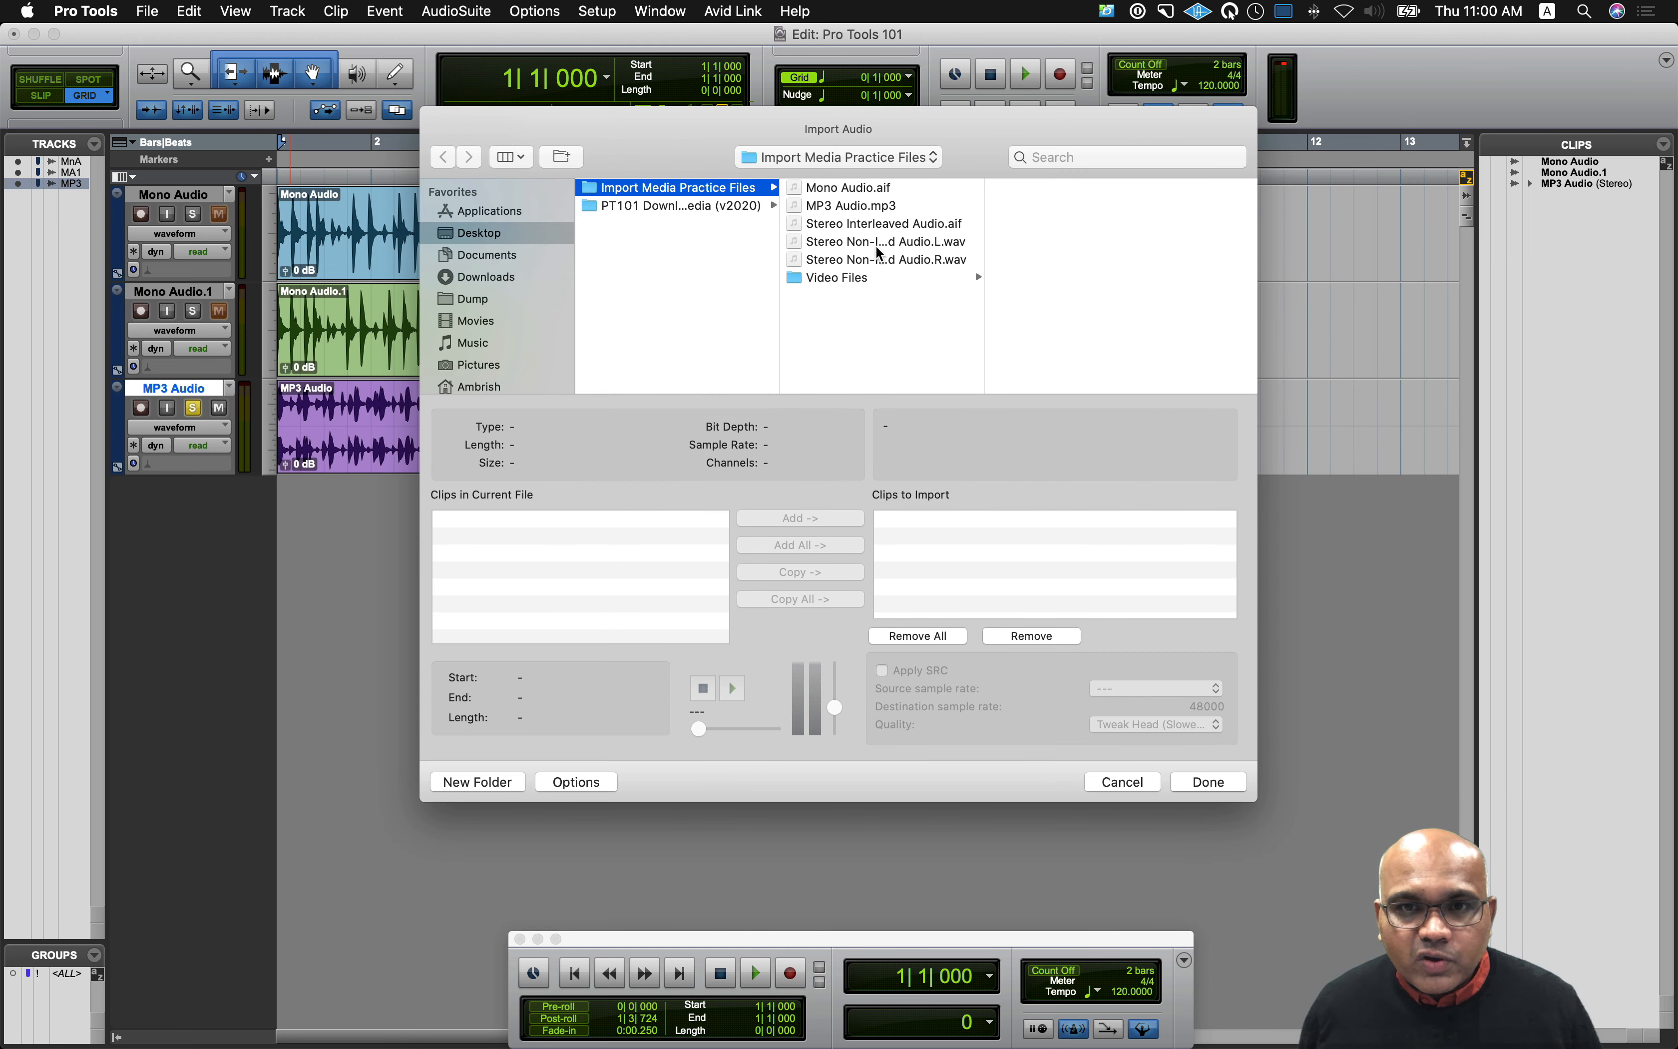
left_click(970, 227)
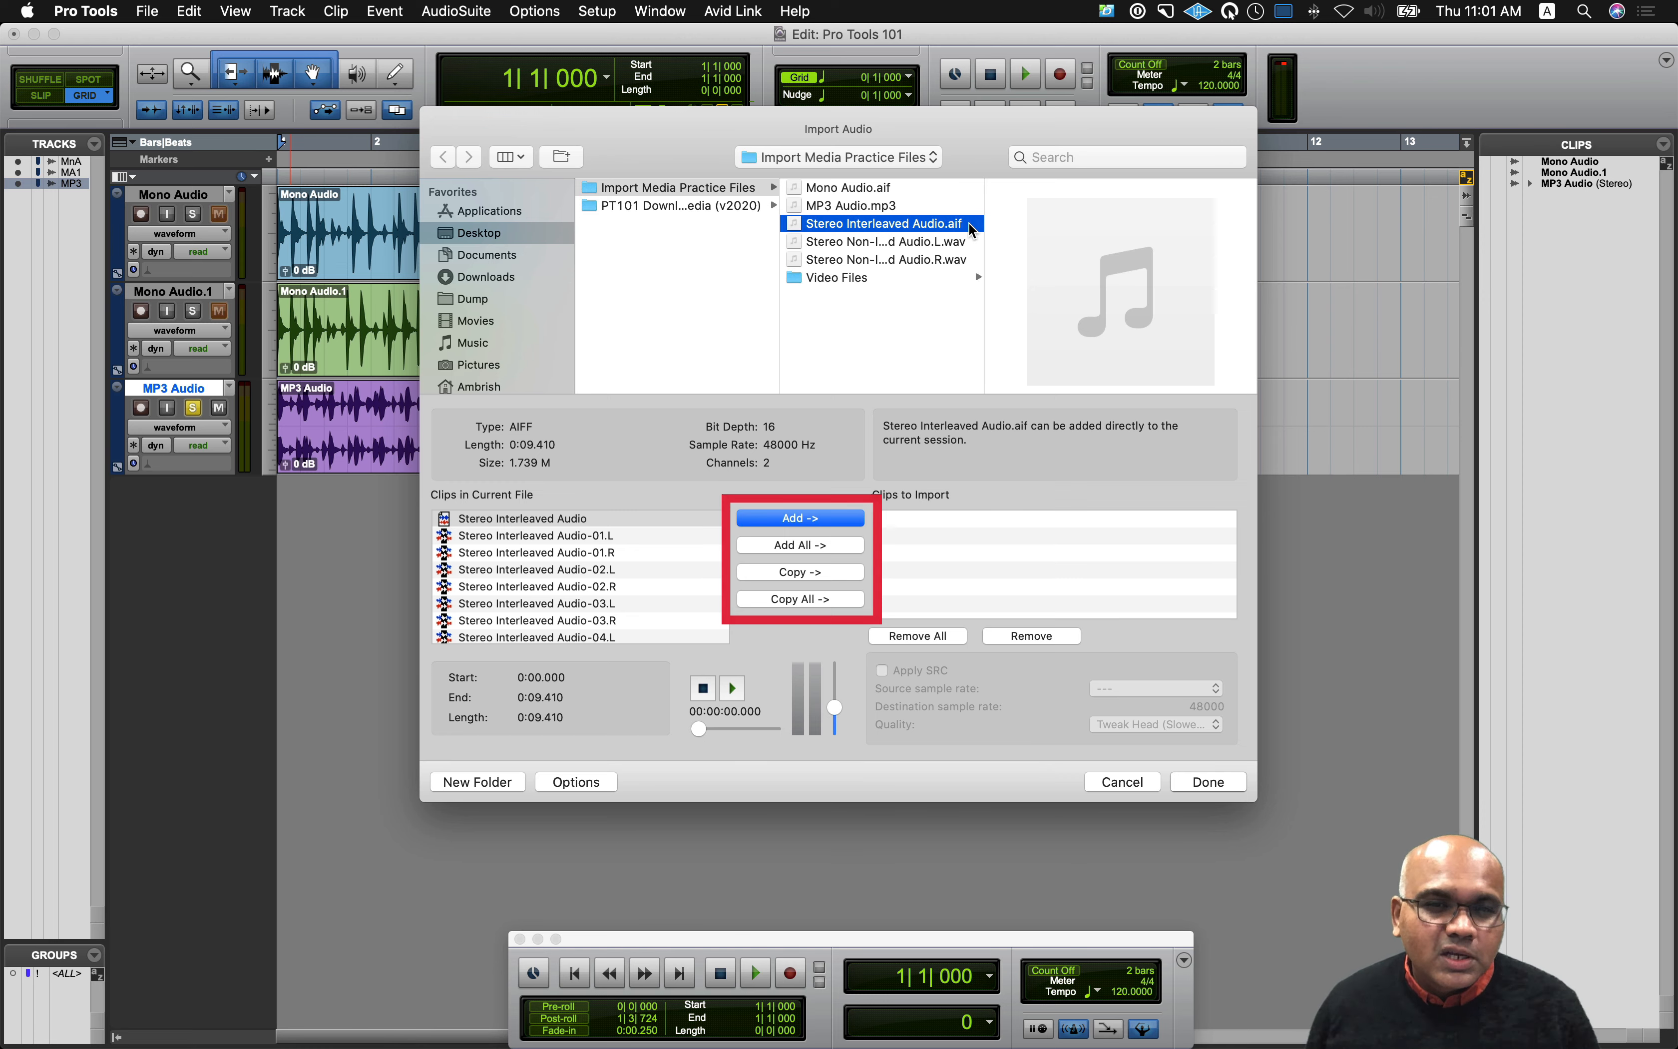
left_click(857, 574)
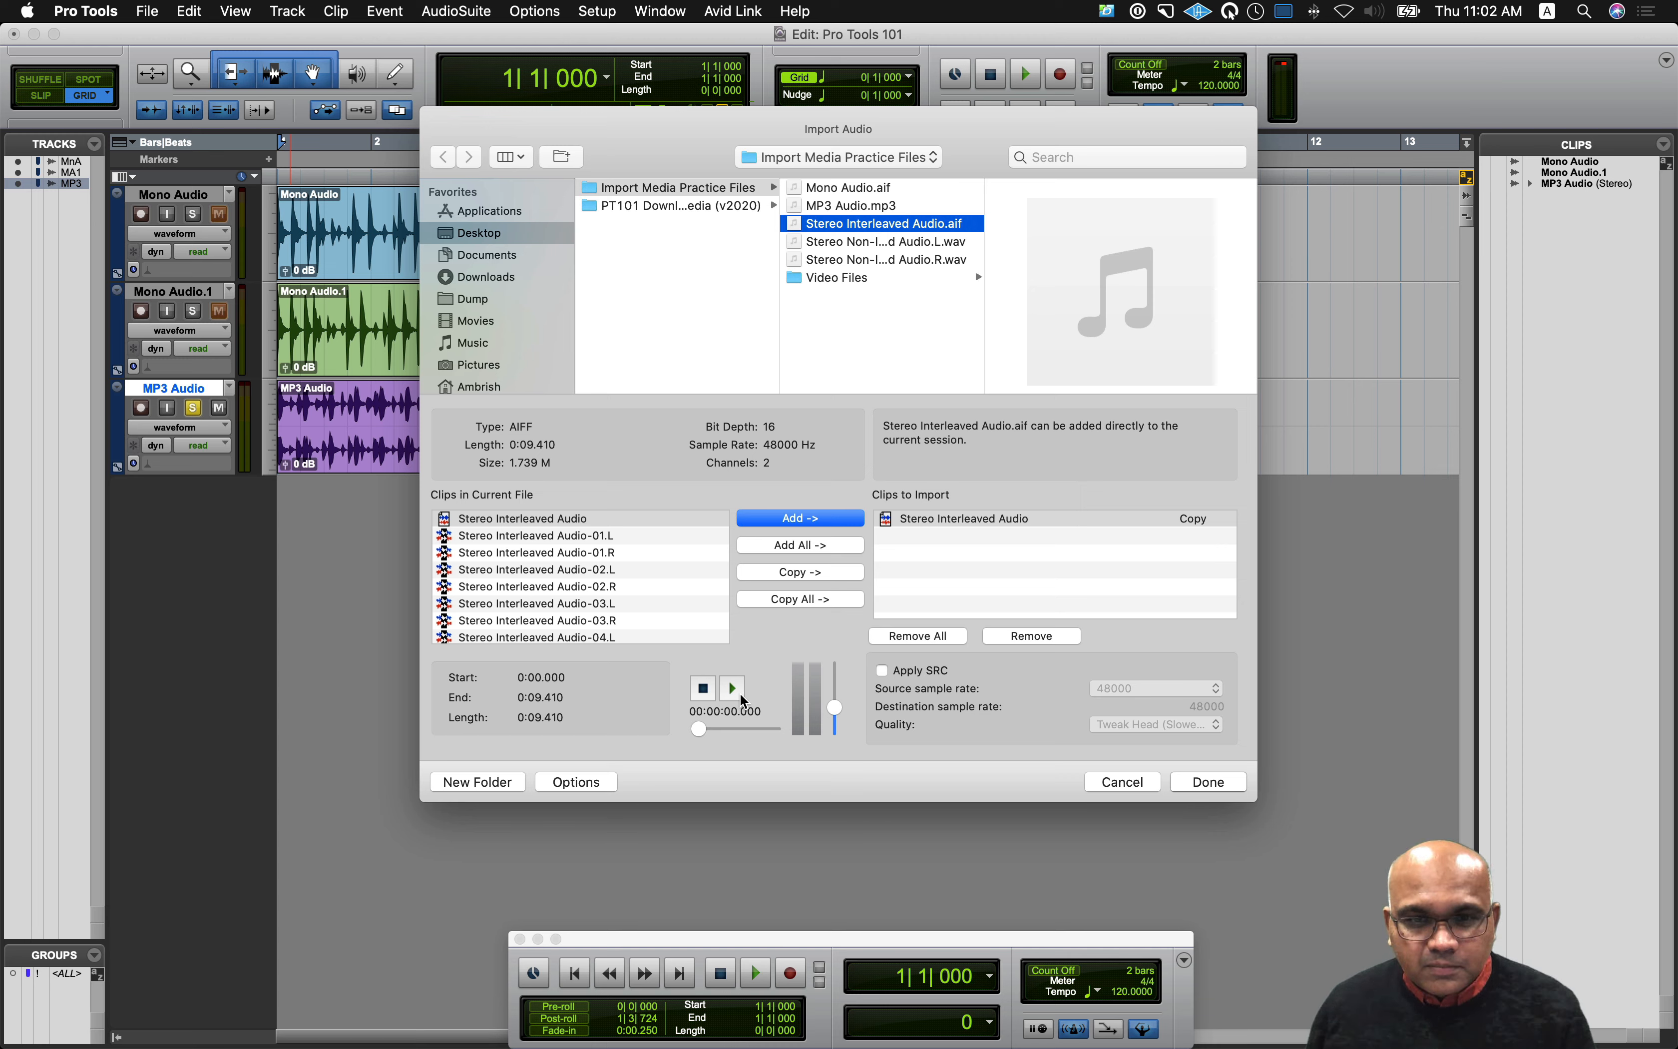
left_click(739, 692)
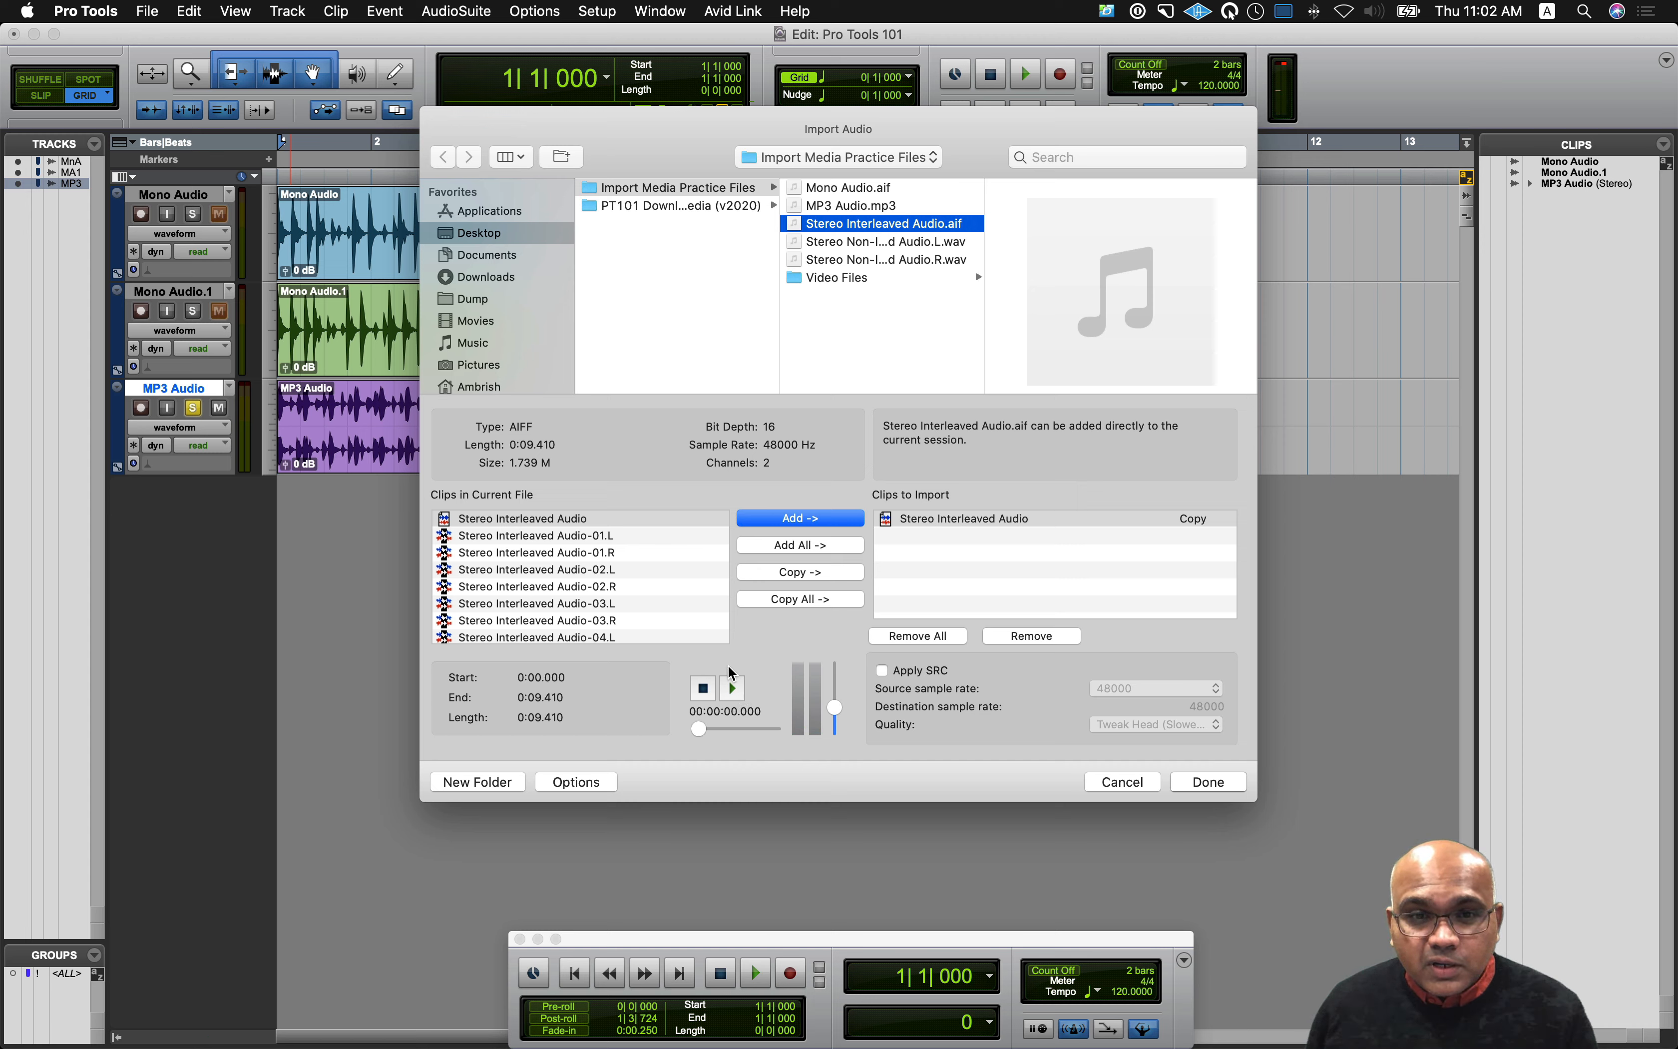
Step: Examine the individual clips contained in Stereo Interleaved Audio, selecting the 03.L and 03.R pair and then the whole-file clip
scroll(653, 591, "down", 2)
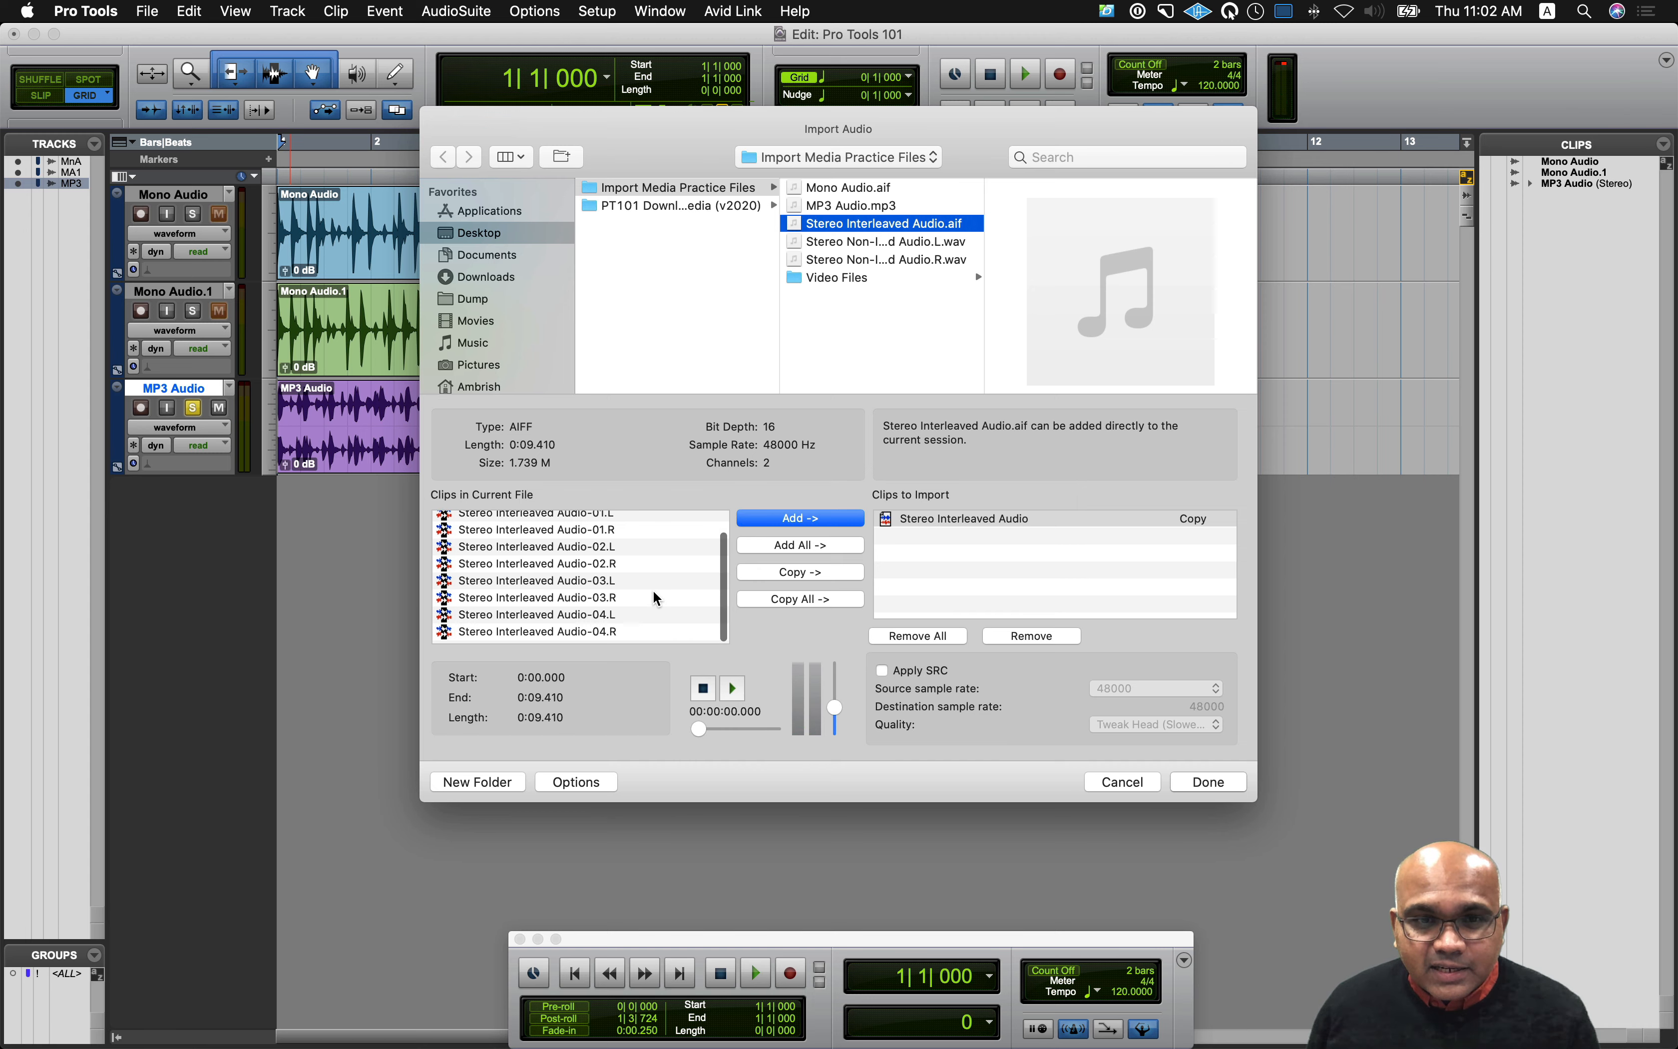
scroll(653, 591, "up", 2)
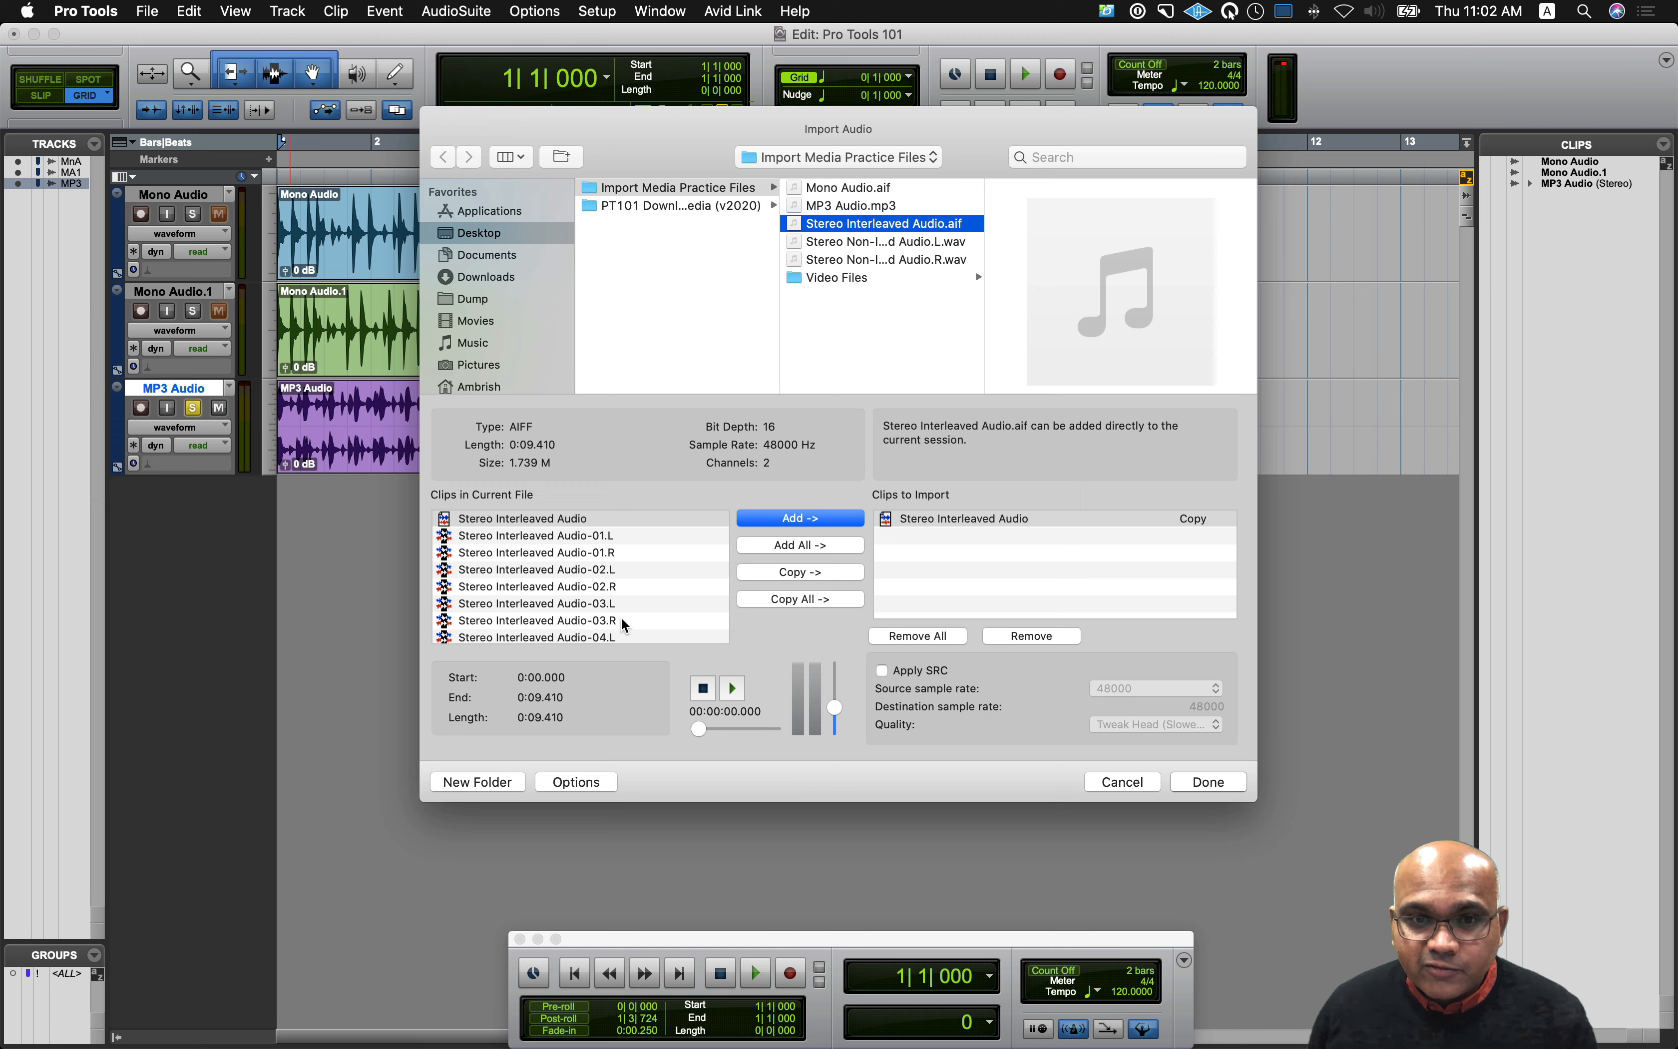
scroll(621, 620, "down", 1)
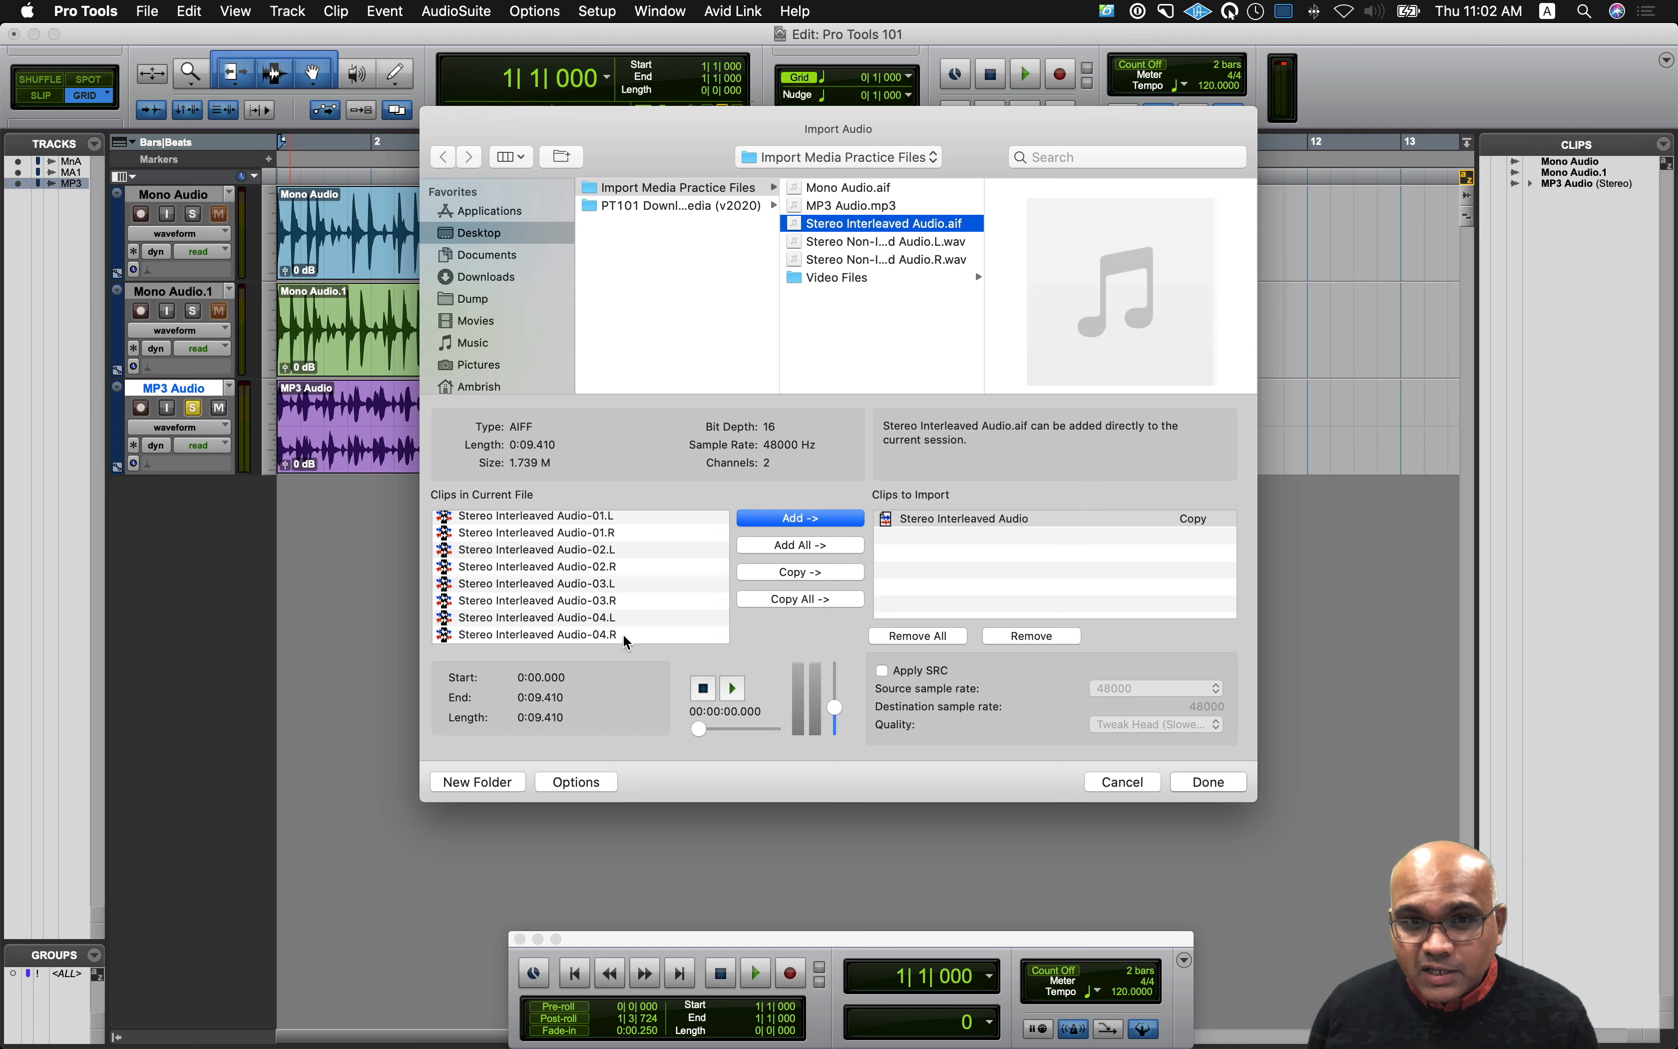
scroll(623, 634, "up", 1)
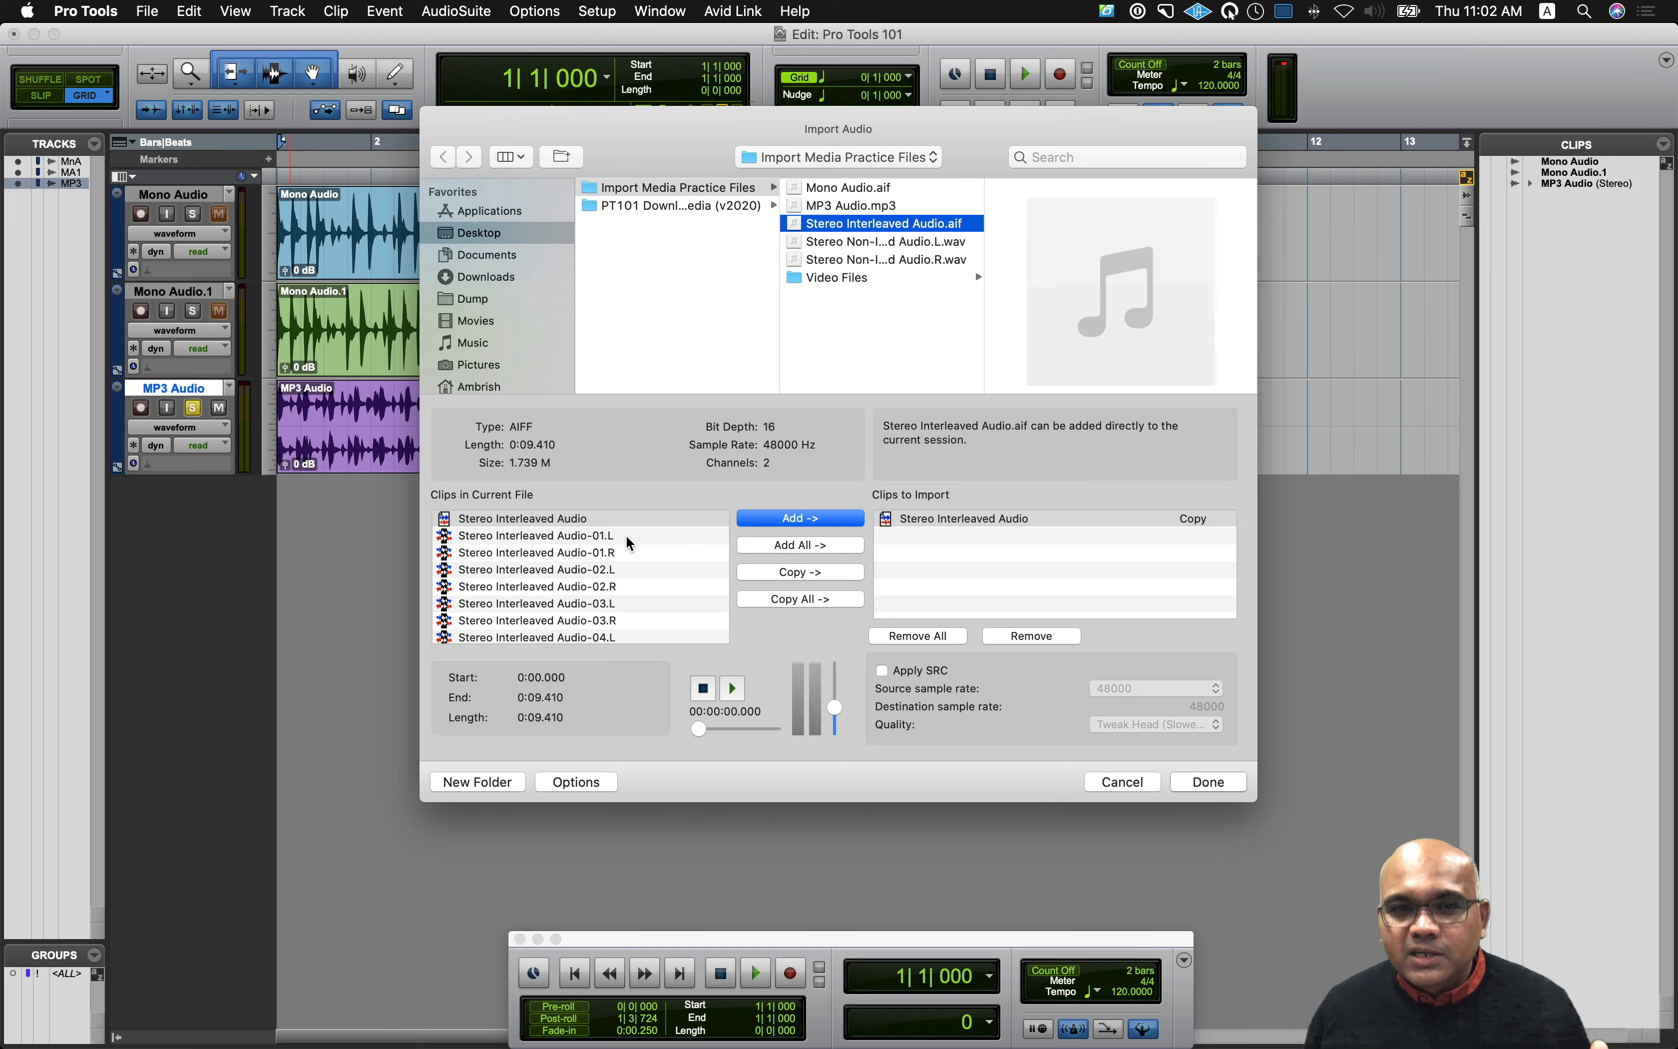
scroll(626, 535, "down", 2)
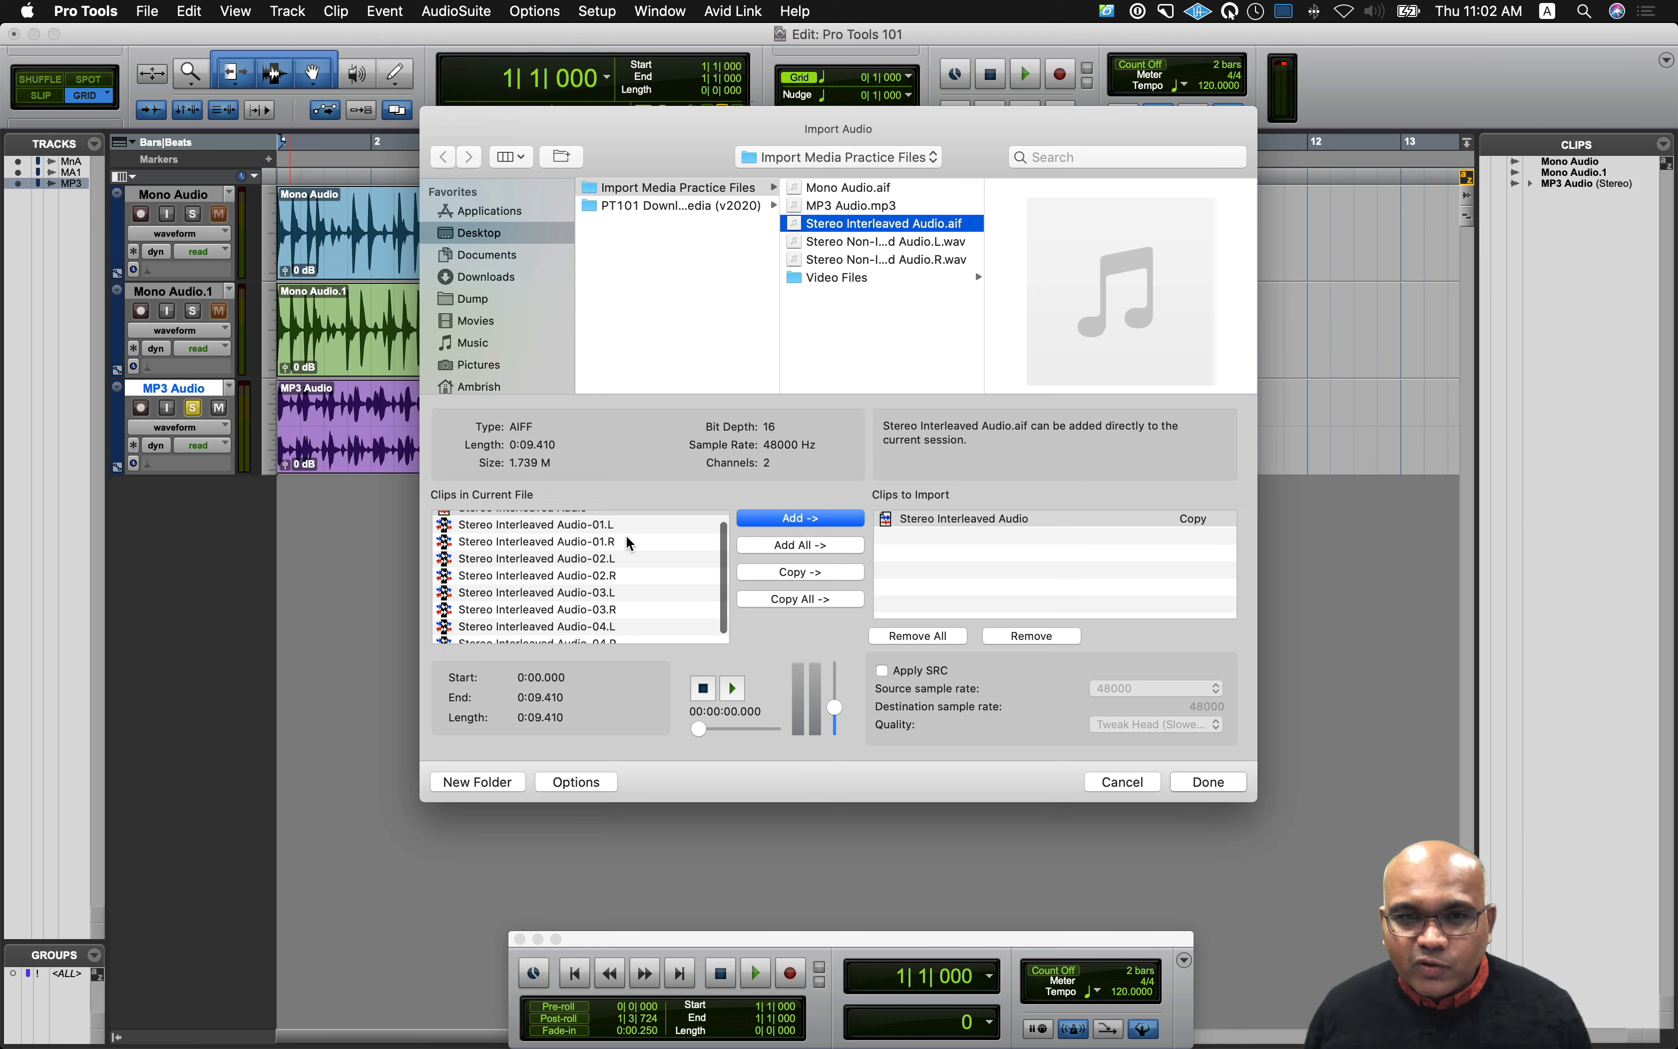
left_click(625, 586)
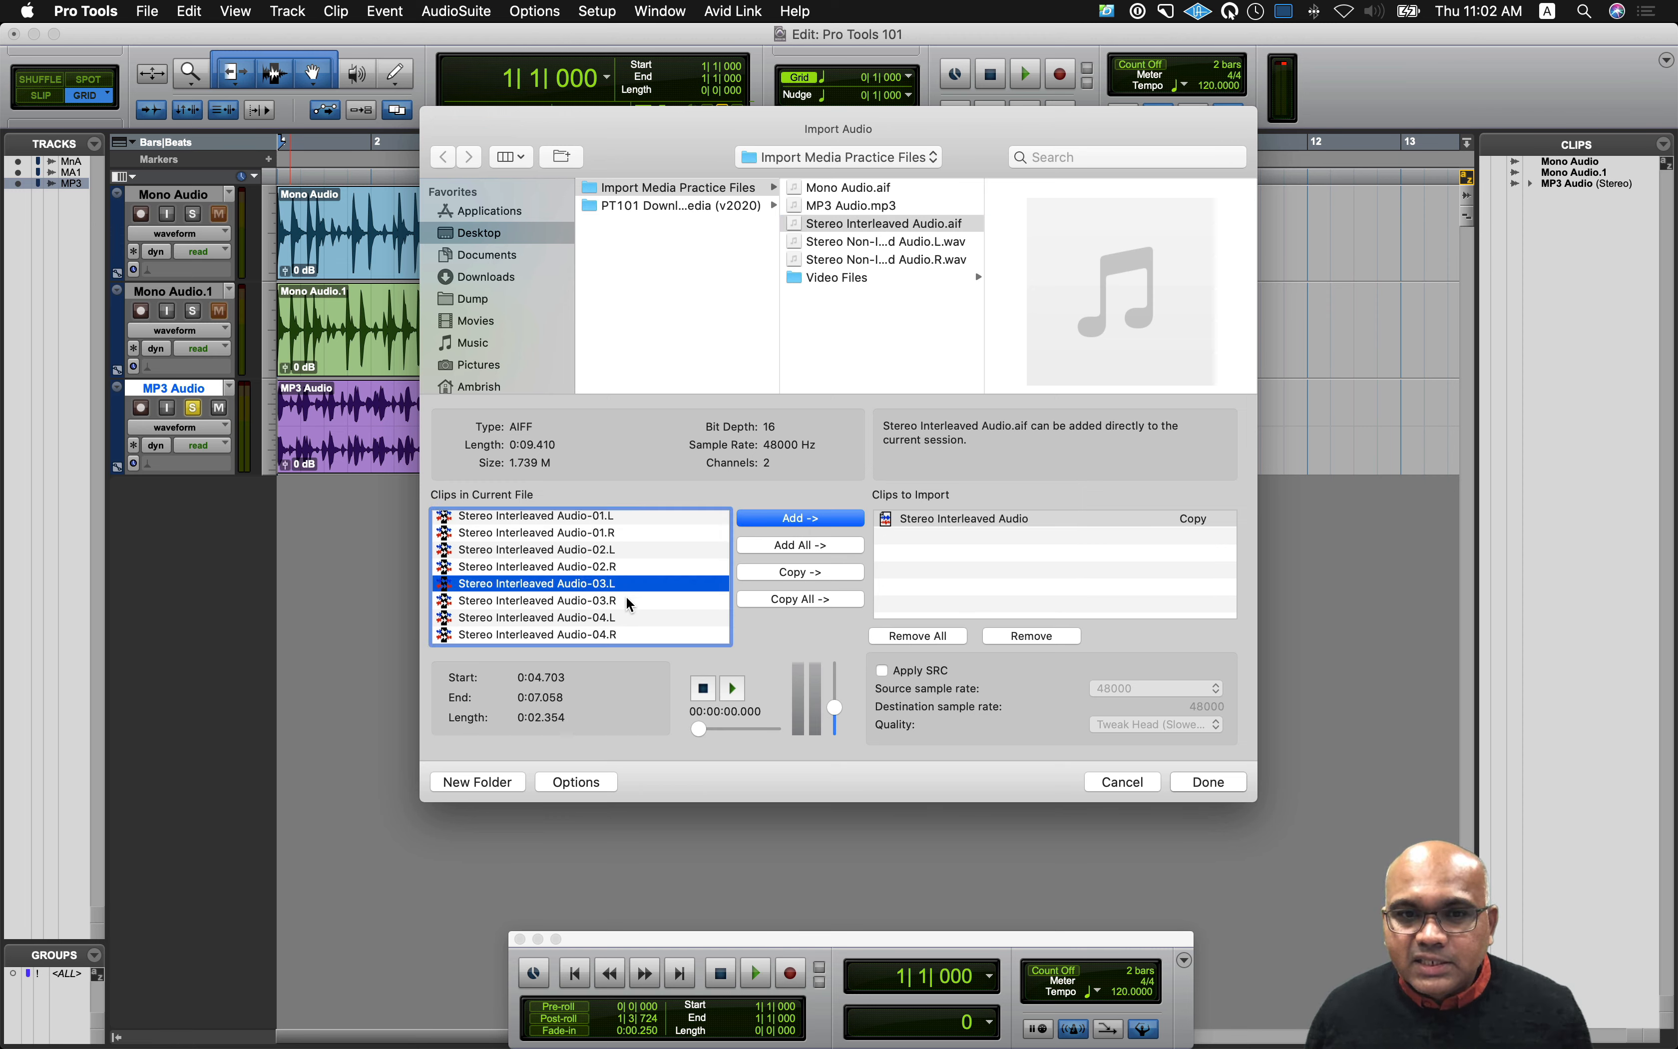
left_click(623, 599, "shift")
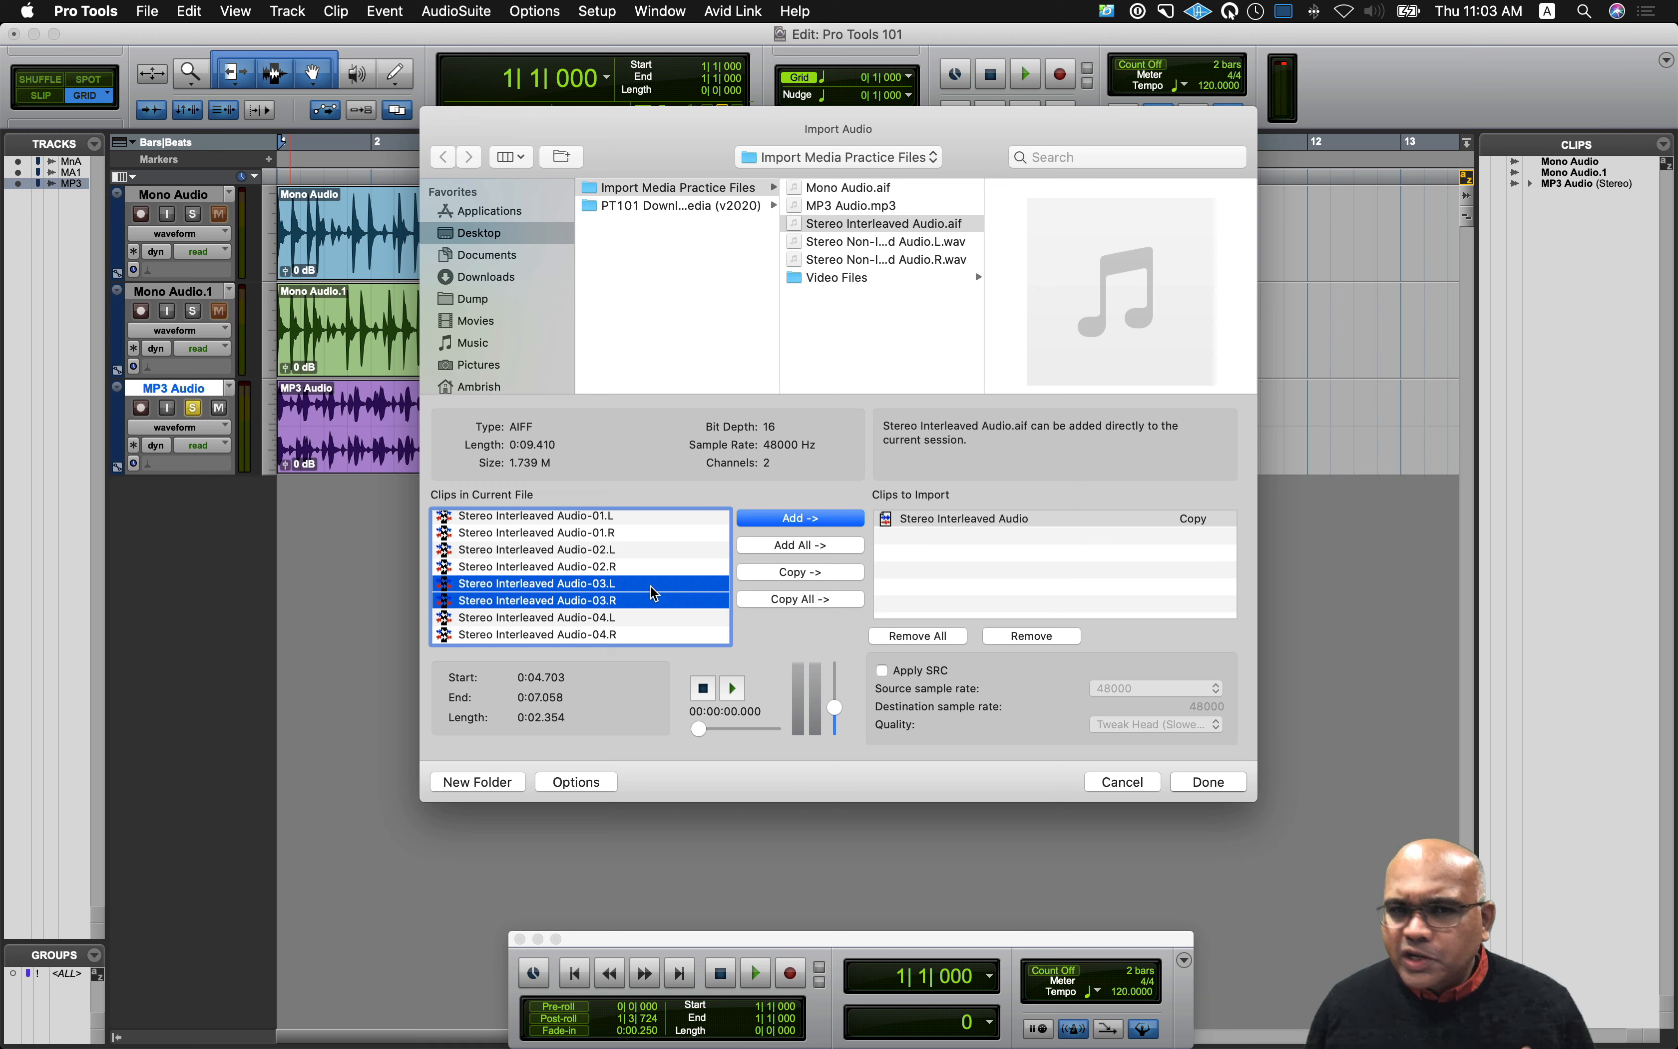
scroll(654, 593, "up", 1)
scroll(654, 593, "up", 1)
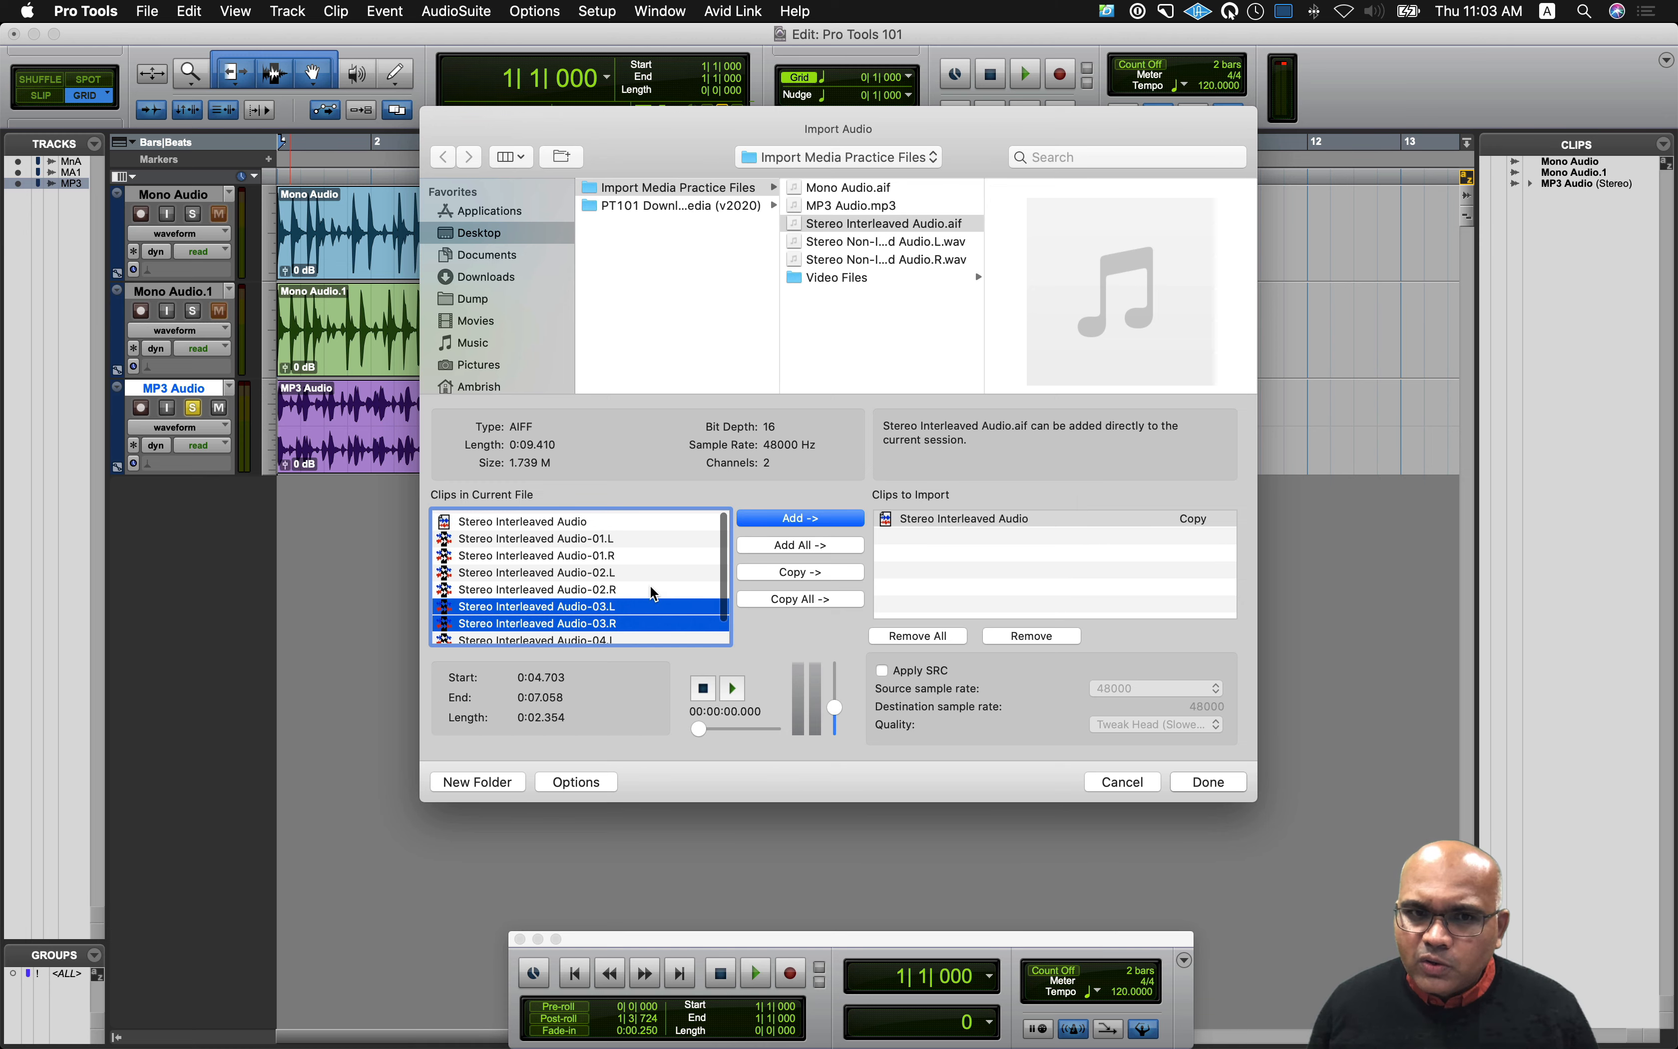
left_click(623, 521)
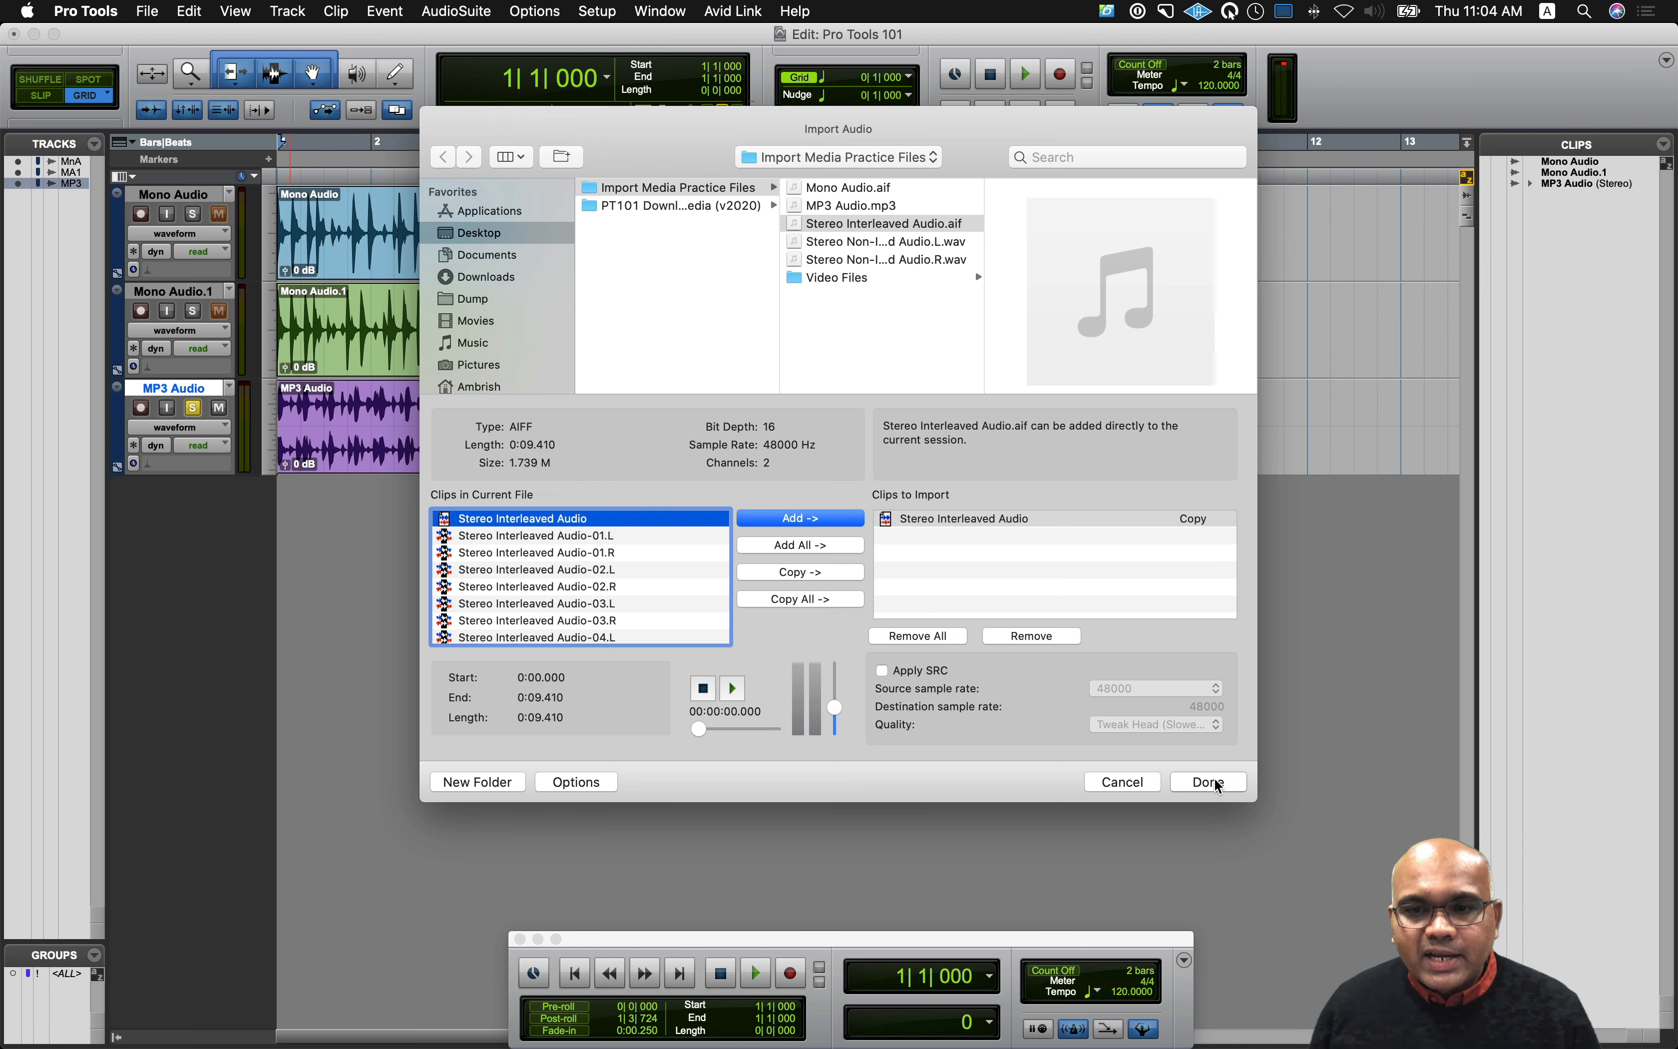
Step: Import the copied Stereo Interleaved Audio into the session's Audio Files folder and place it on a new track at Session Start
left_click(1221, 793)
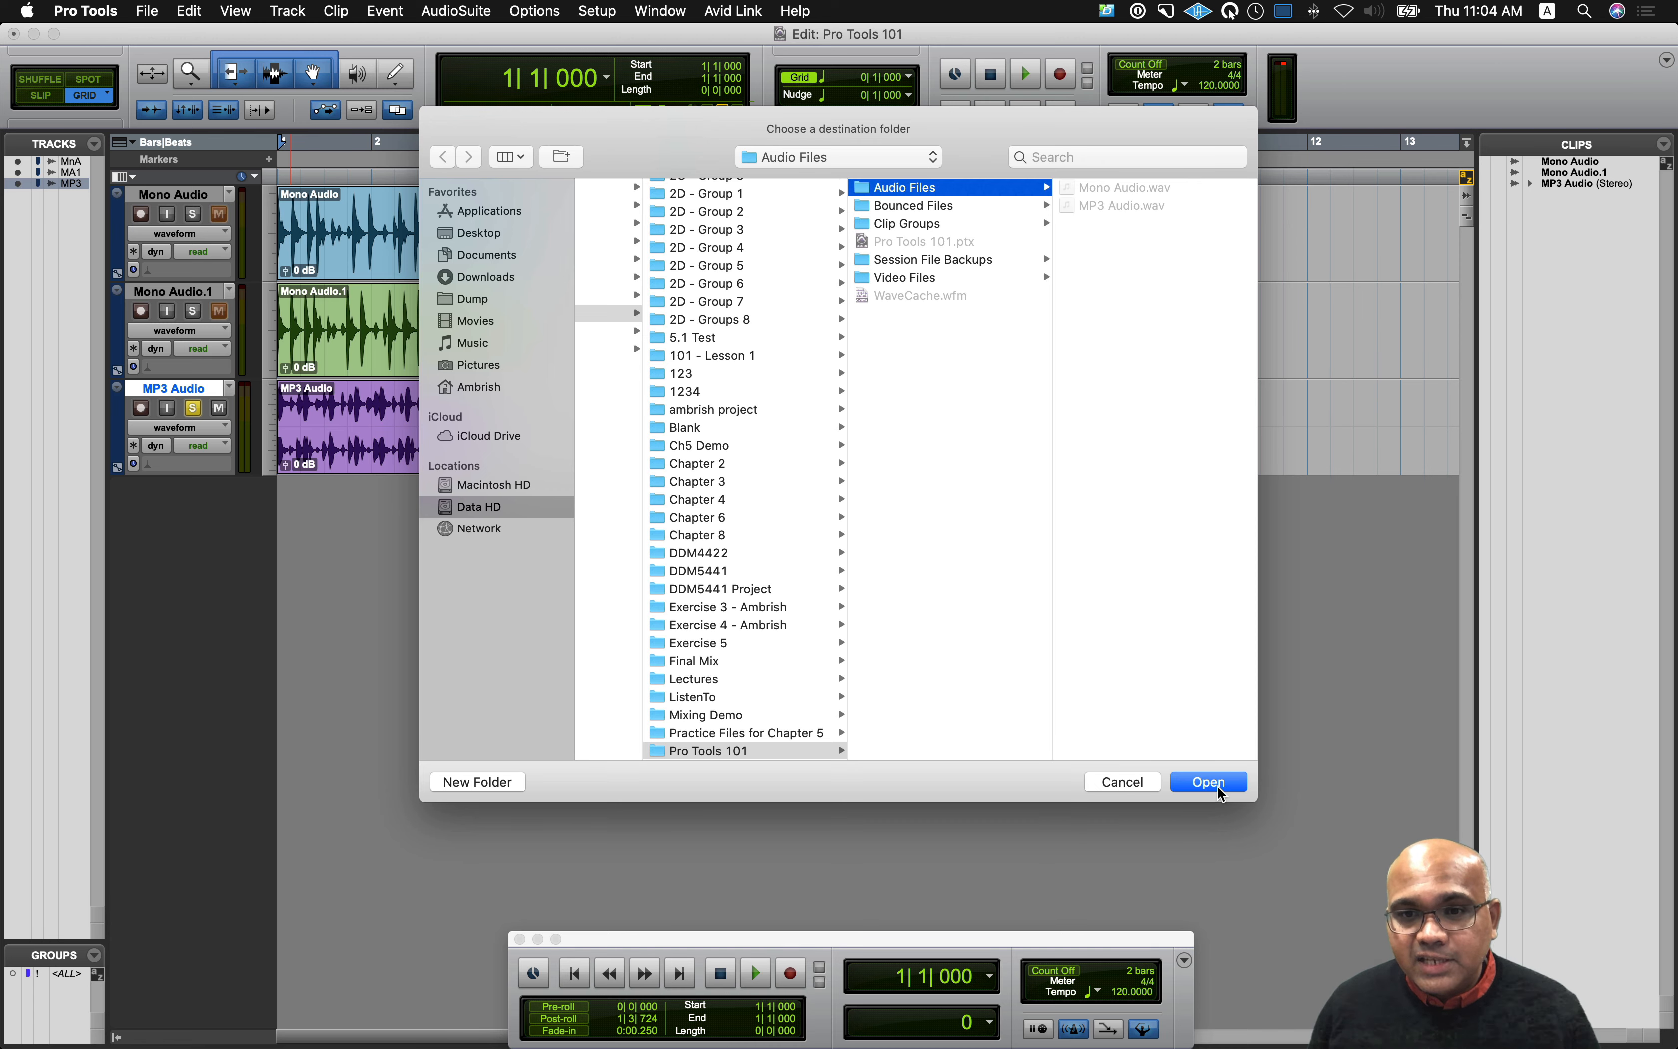
left_click(1218, 787)
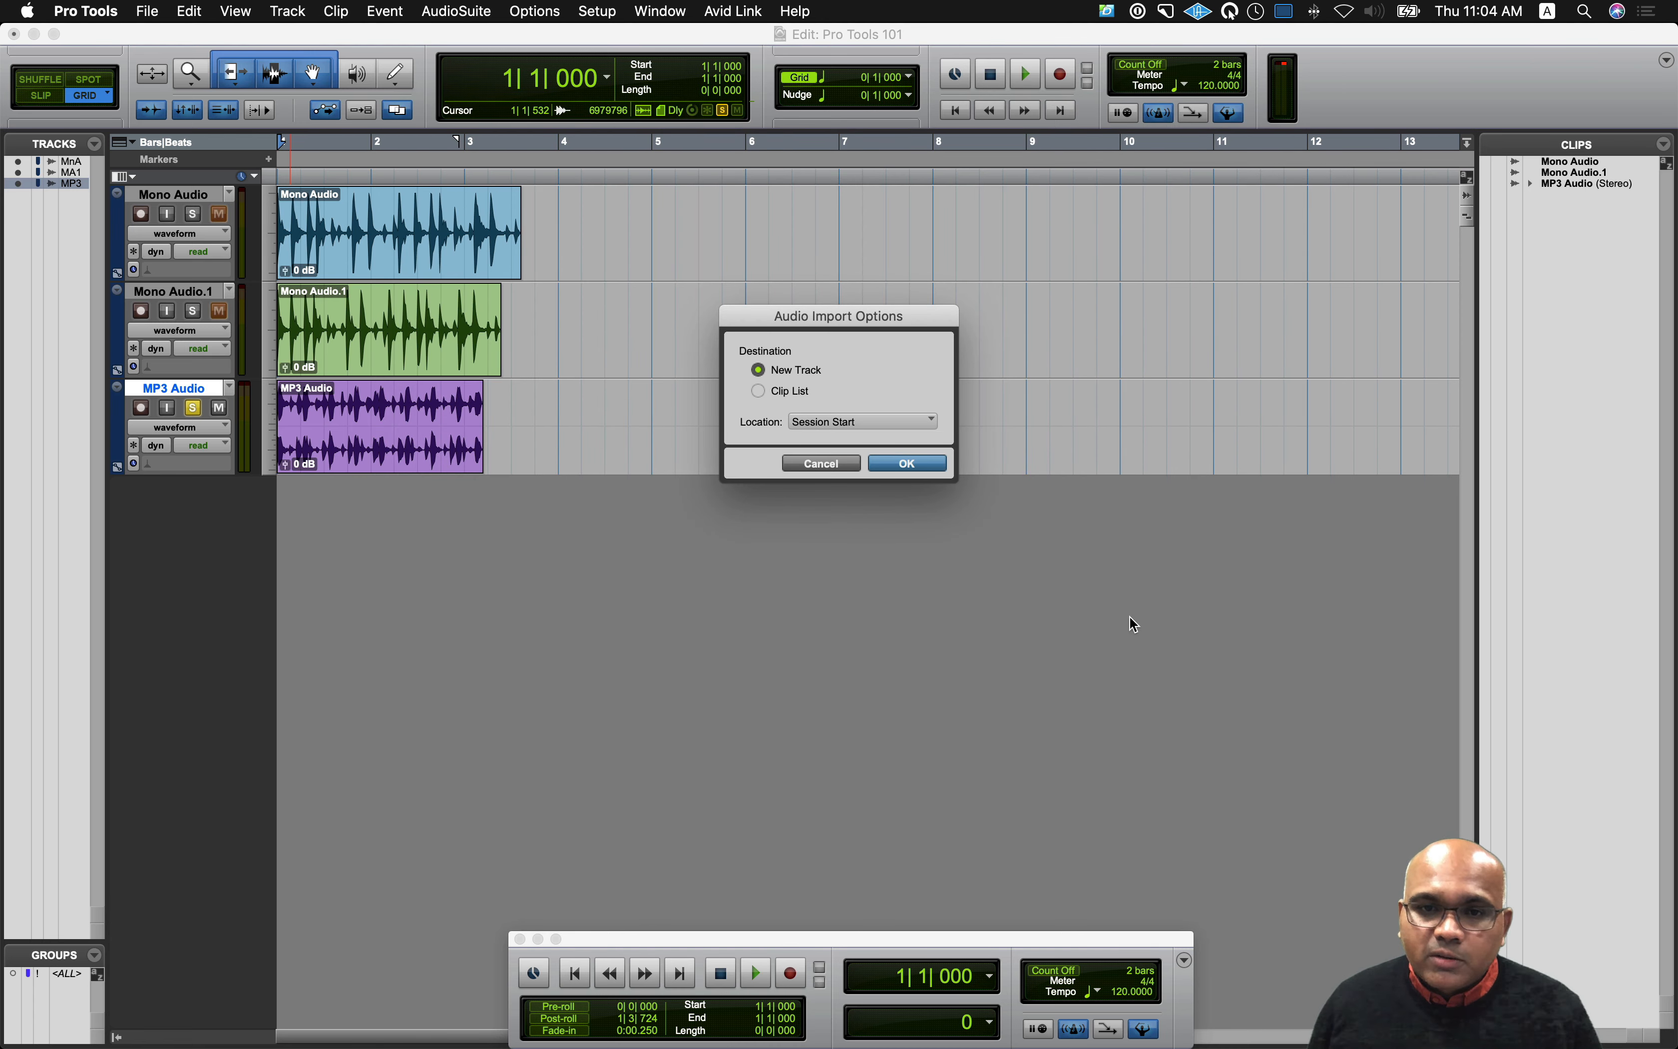
left_click(937, 465)
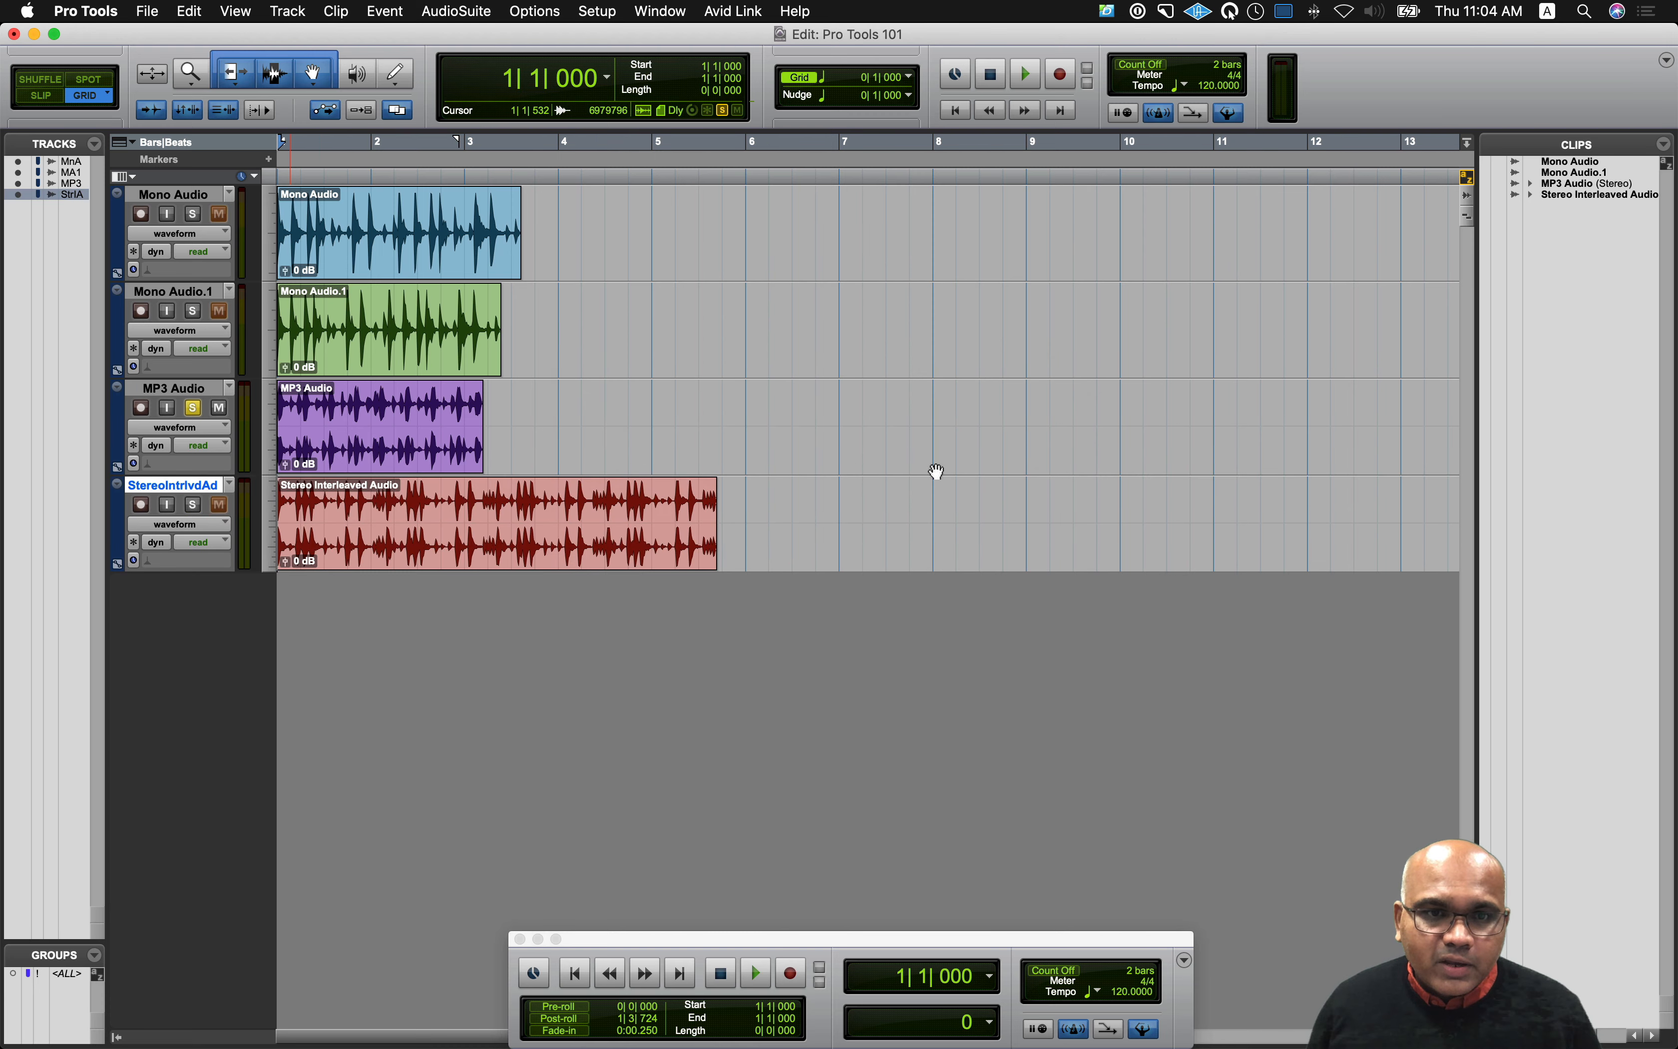
Step: Clear the existing solo, solo only the stereo interleaved track, and play it back to the end of its clip
left_click(193, 510, "alt")
left_click(192, 511)
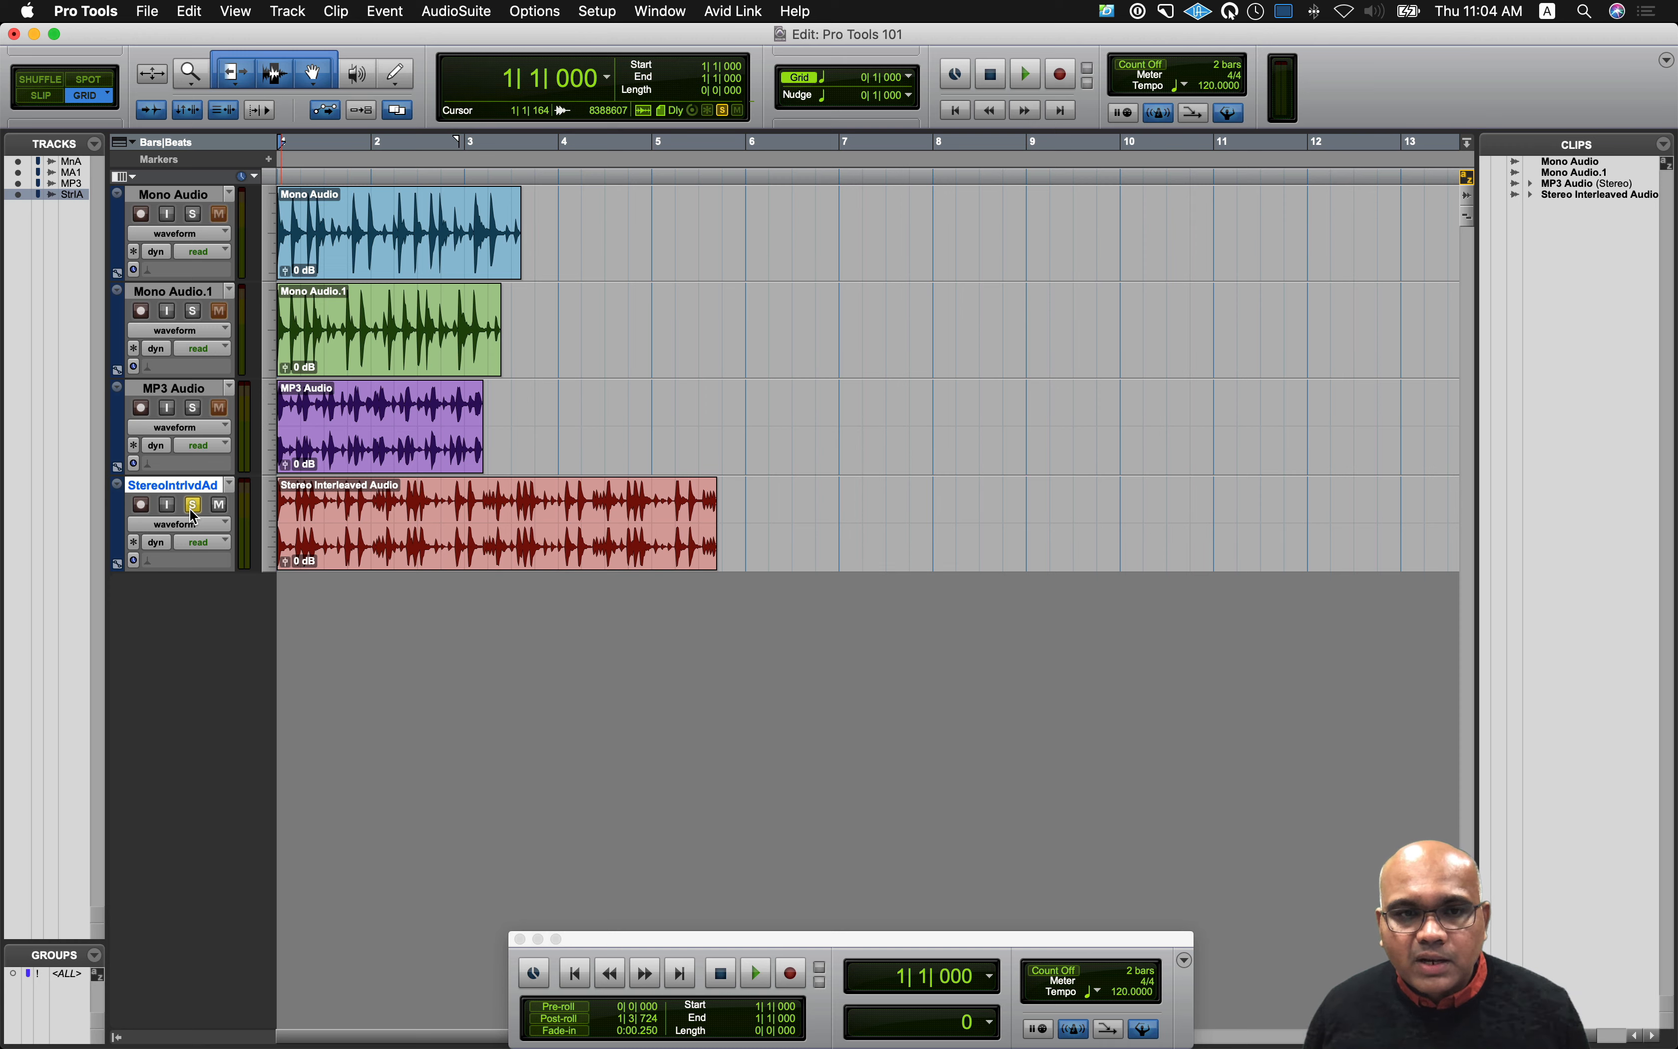
key("space")
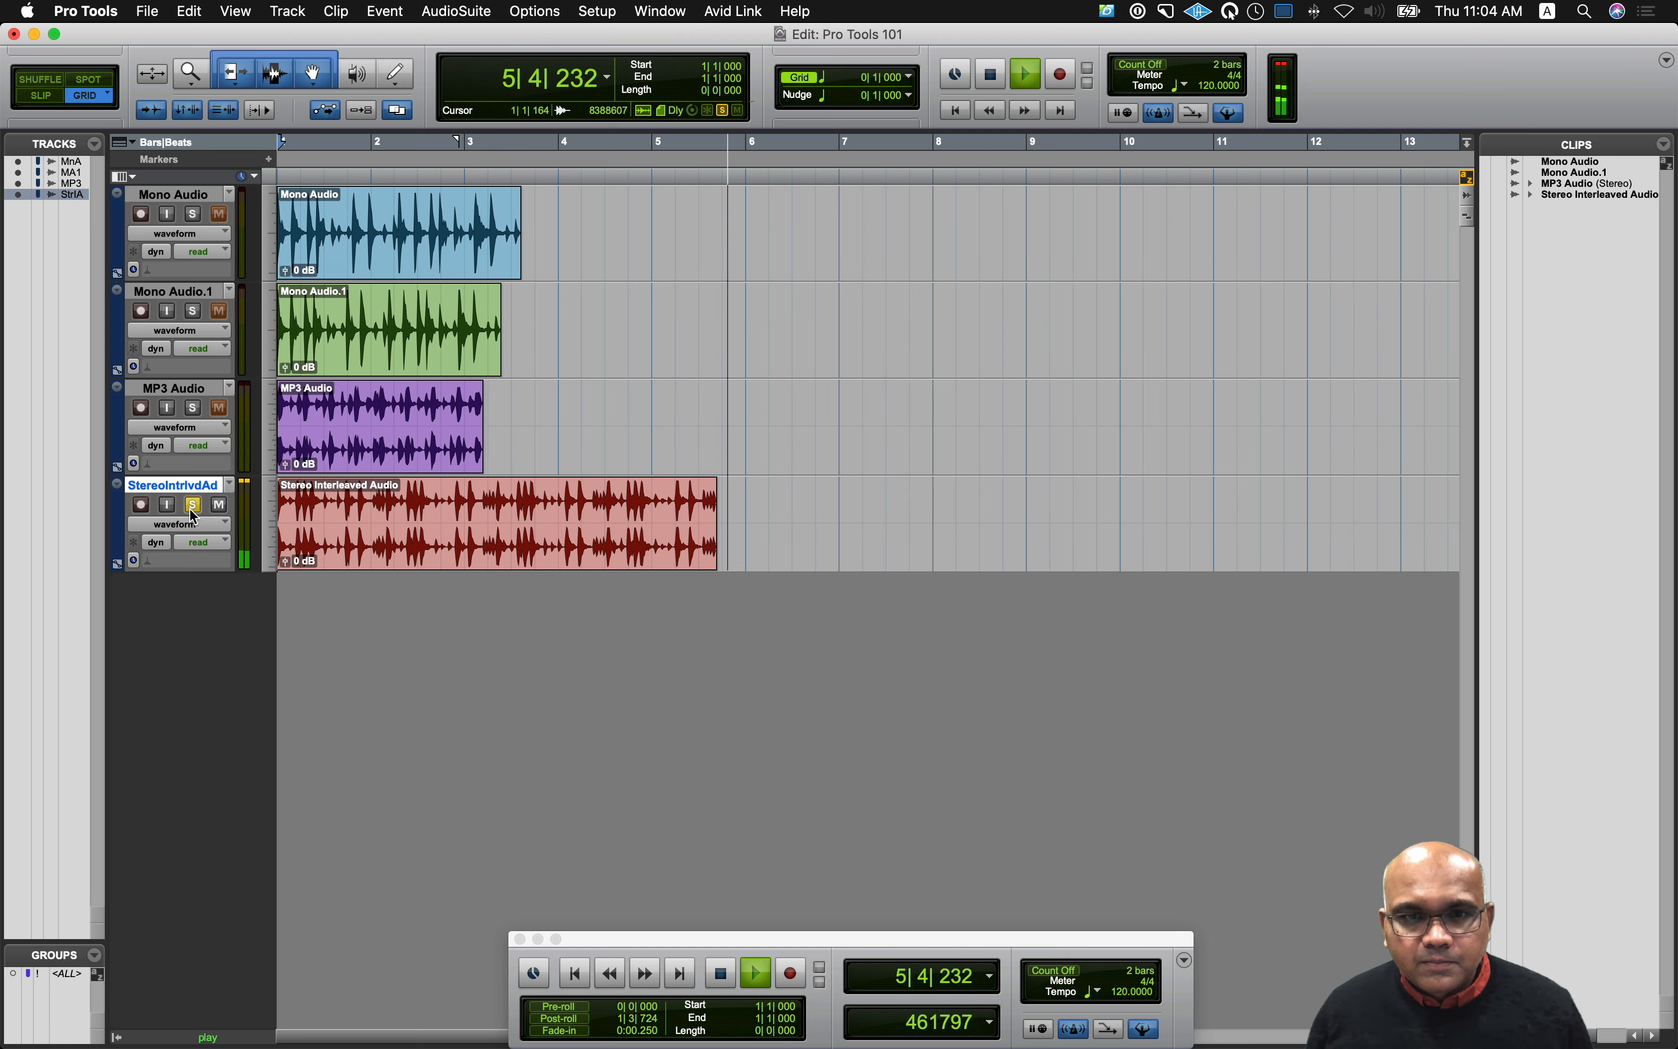
key("space")
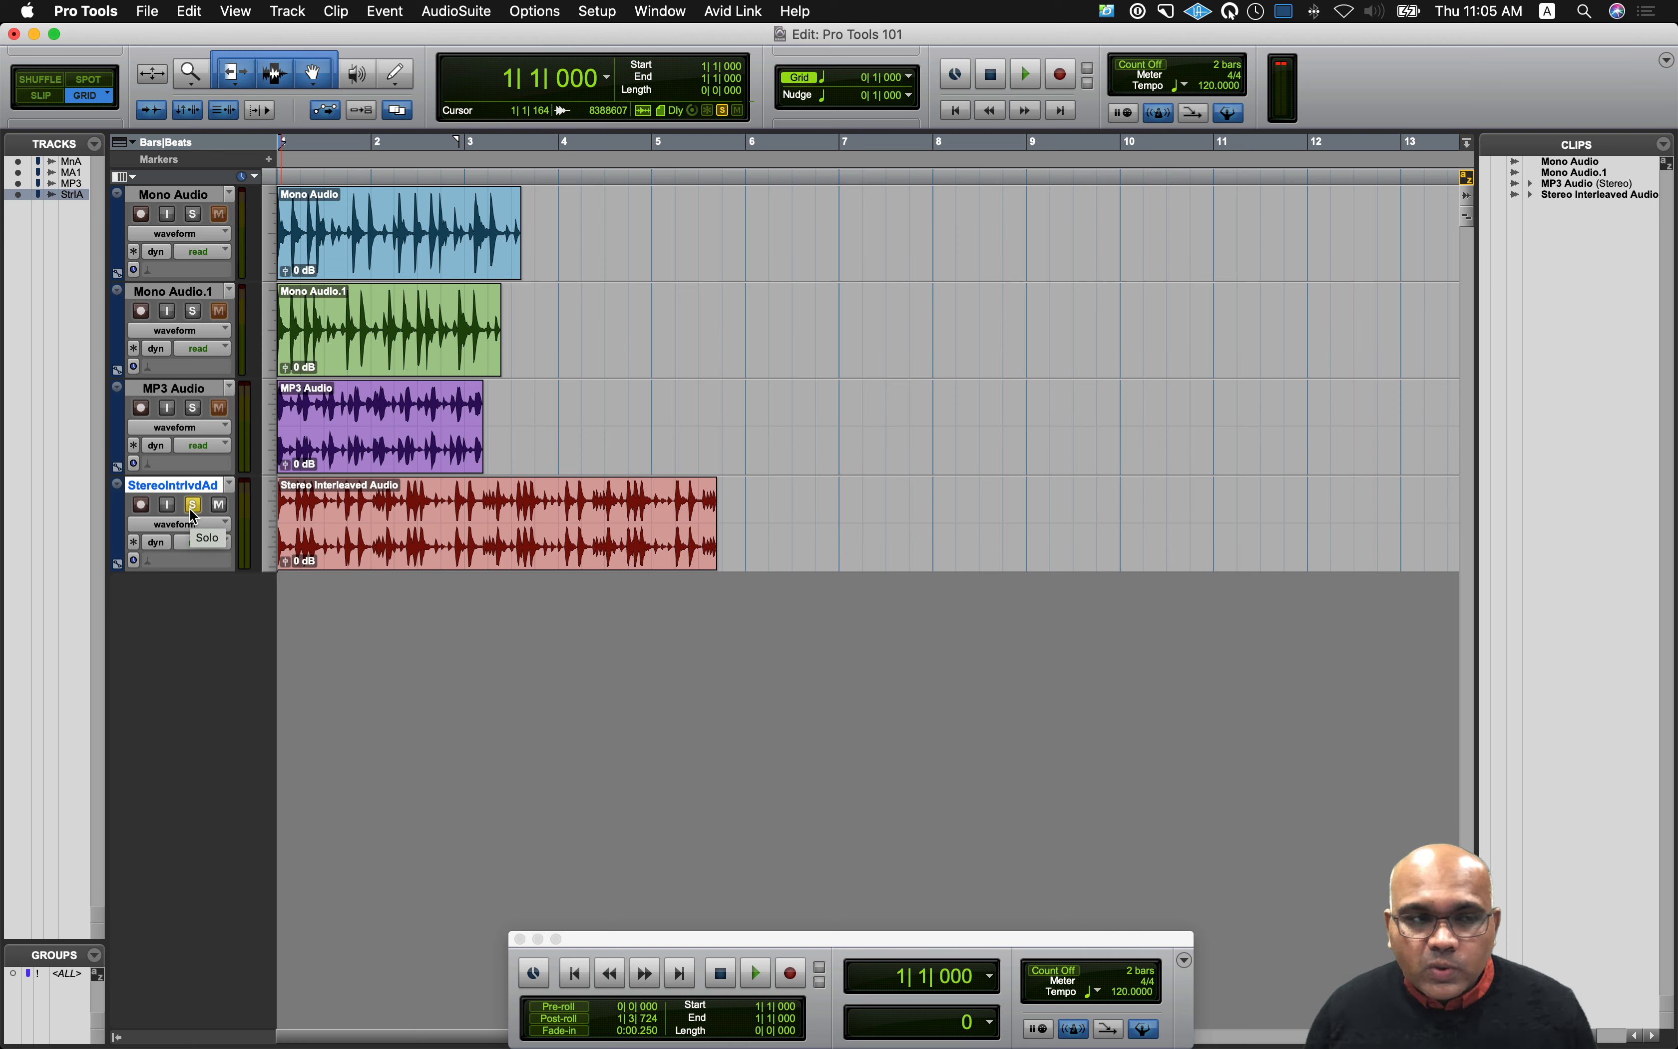
Step: Check the session's format settings, including Audio Format and Interleaved, in Session Setup and close it
key("super+2")
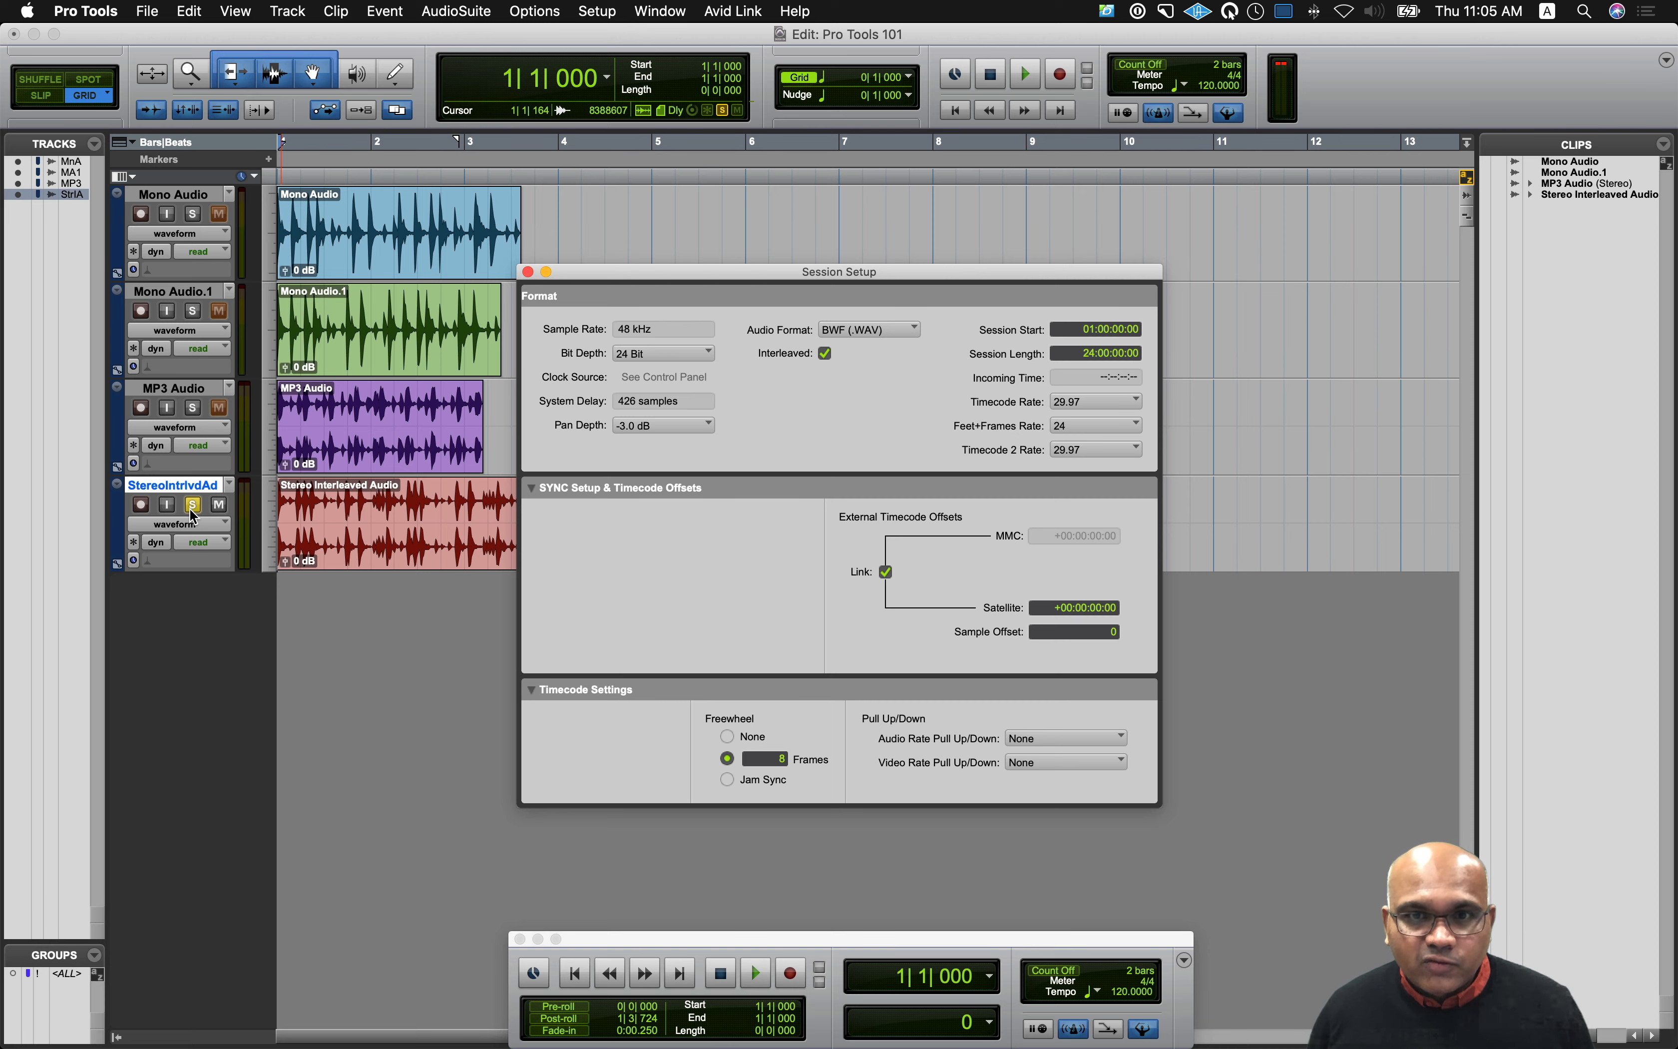
key("super+w")
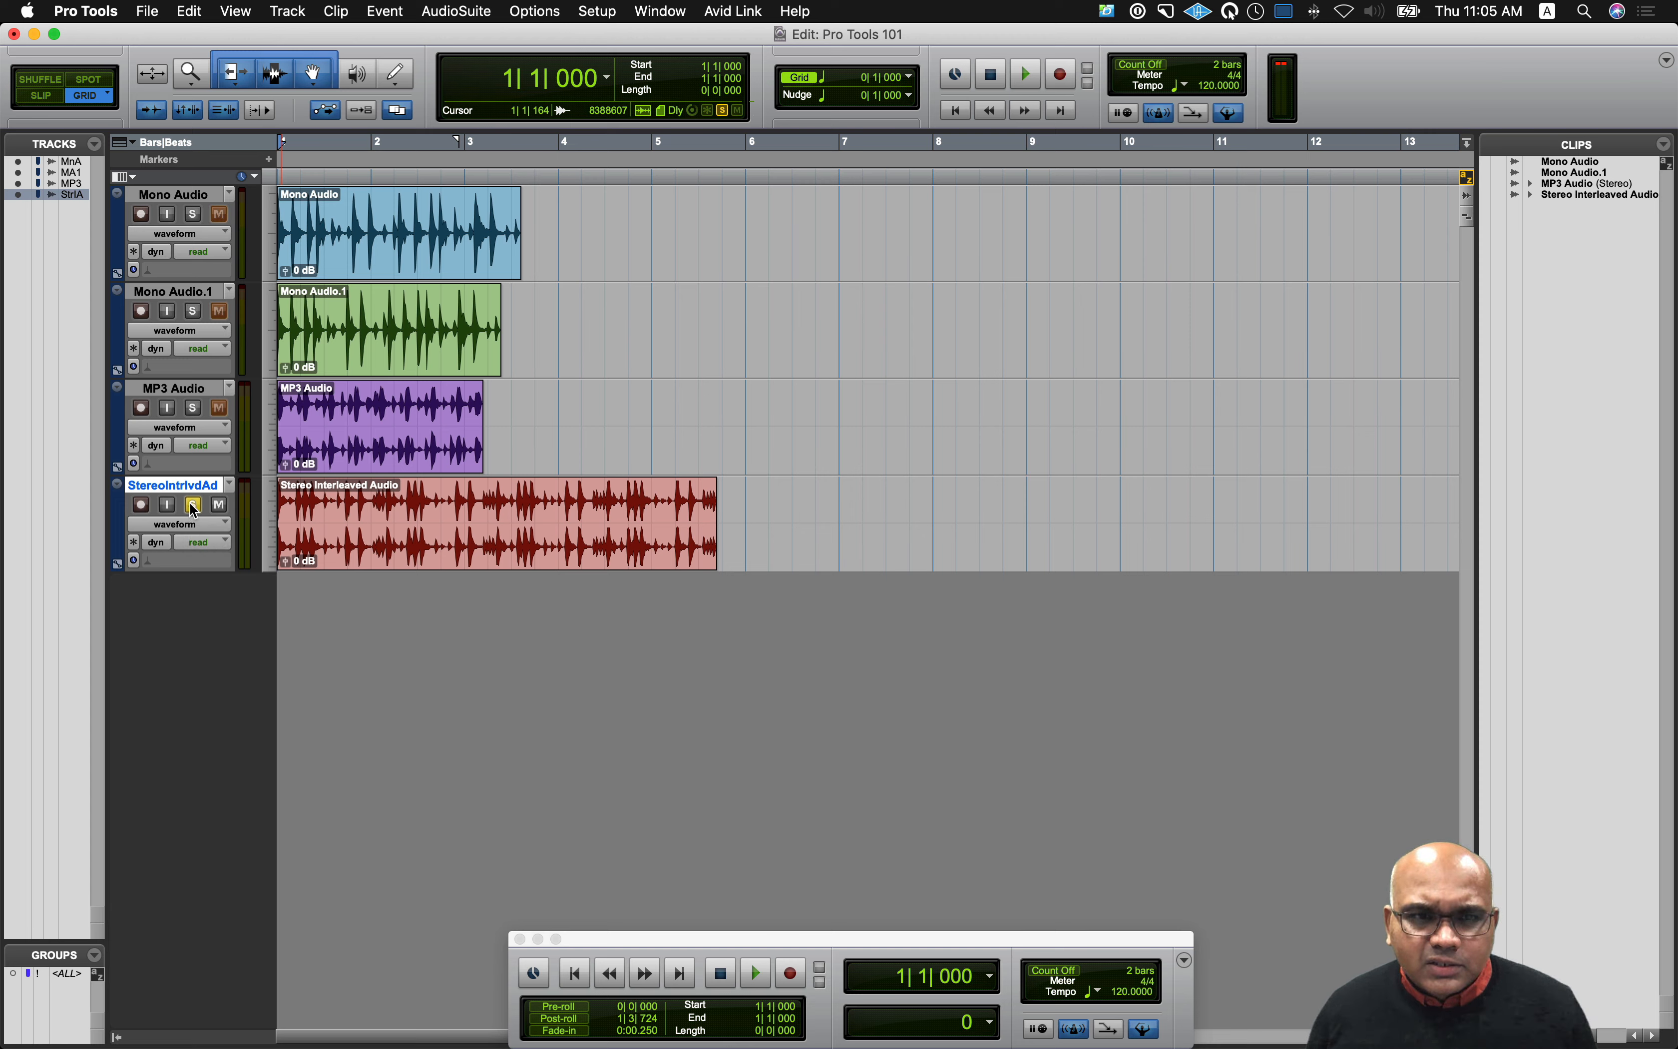
Step: Turn off solo on the stereo interleaved track, select the MP3 Audio clip and expand its left and right channels in the clip list
left_click(193, 507)
left_click(343, 450)
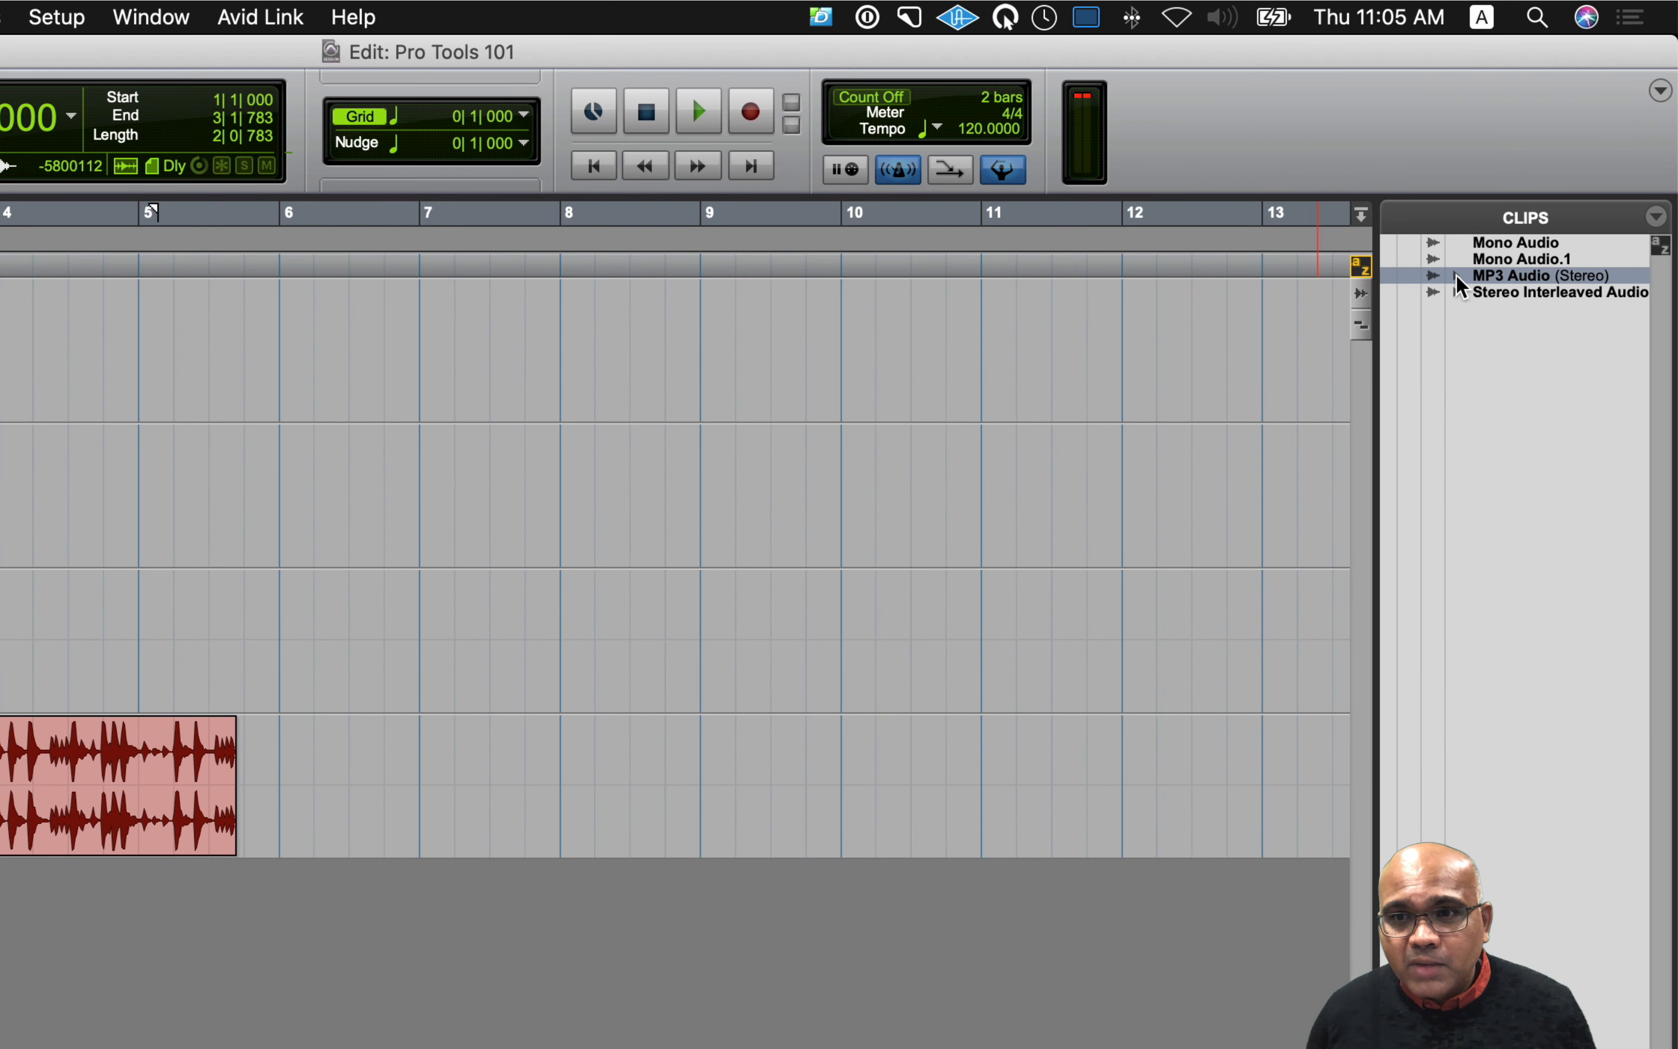
left_click(1531, 184)
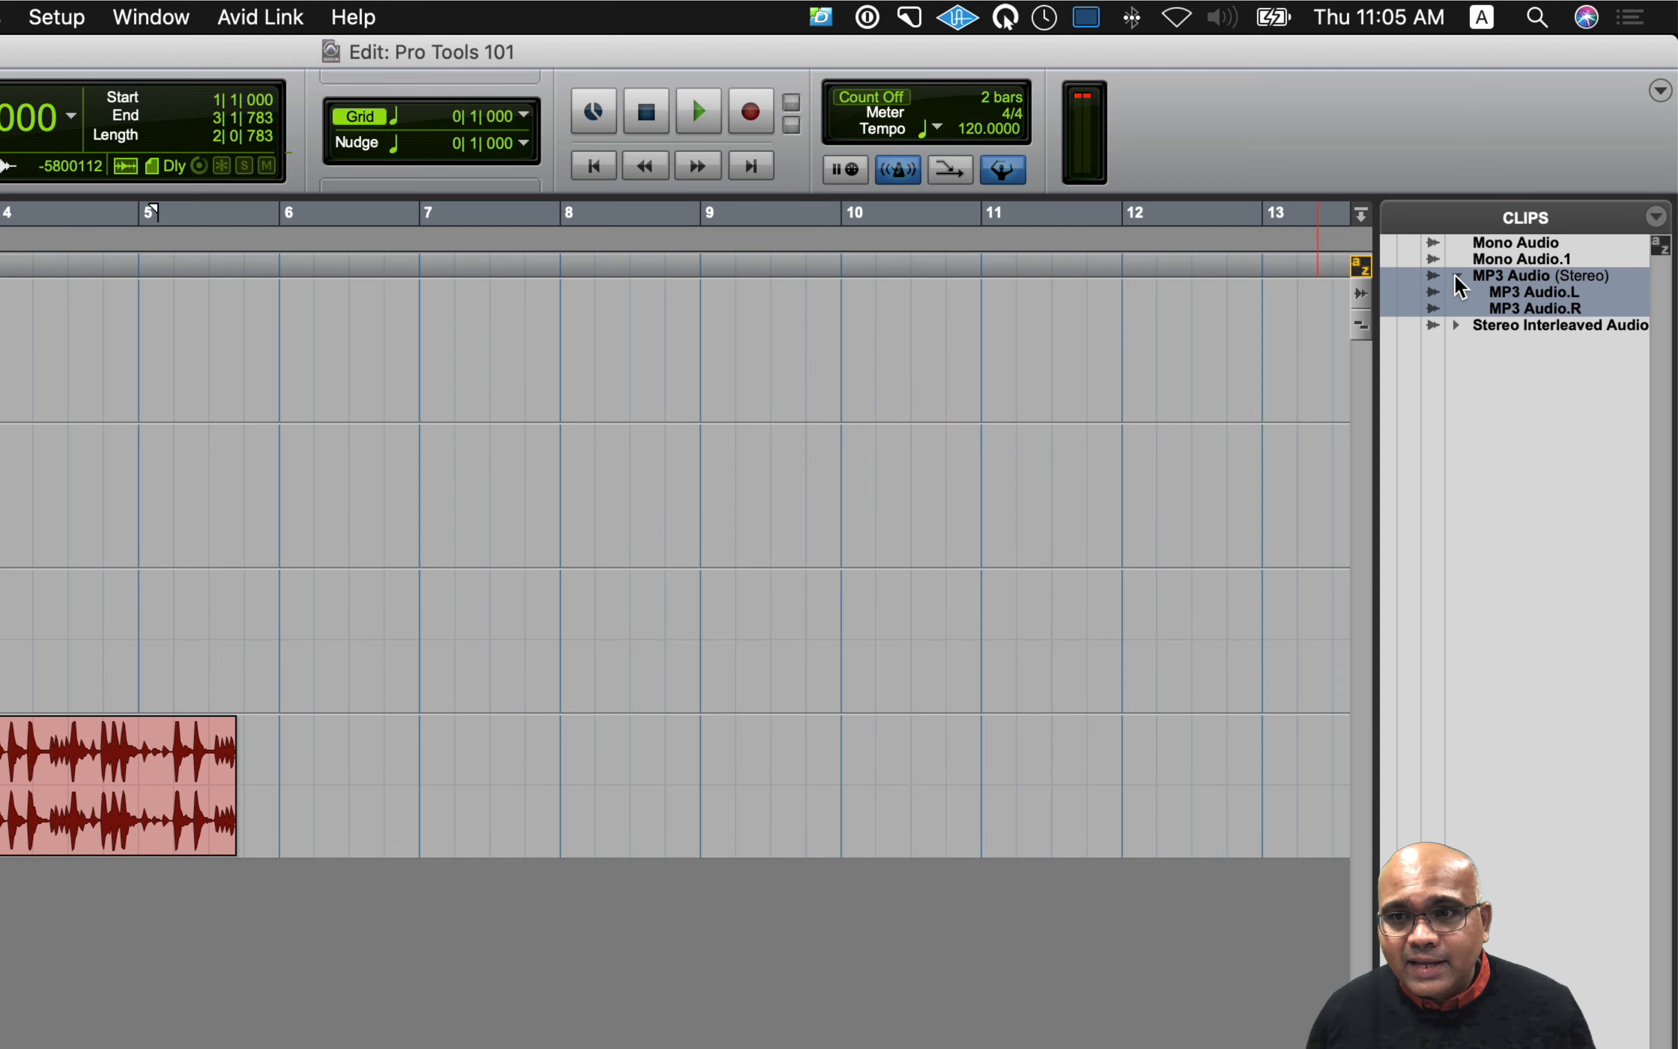
Step: Disable Interleaved for new audio in Session Setup and close the window
key("super+Tab")
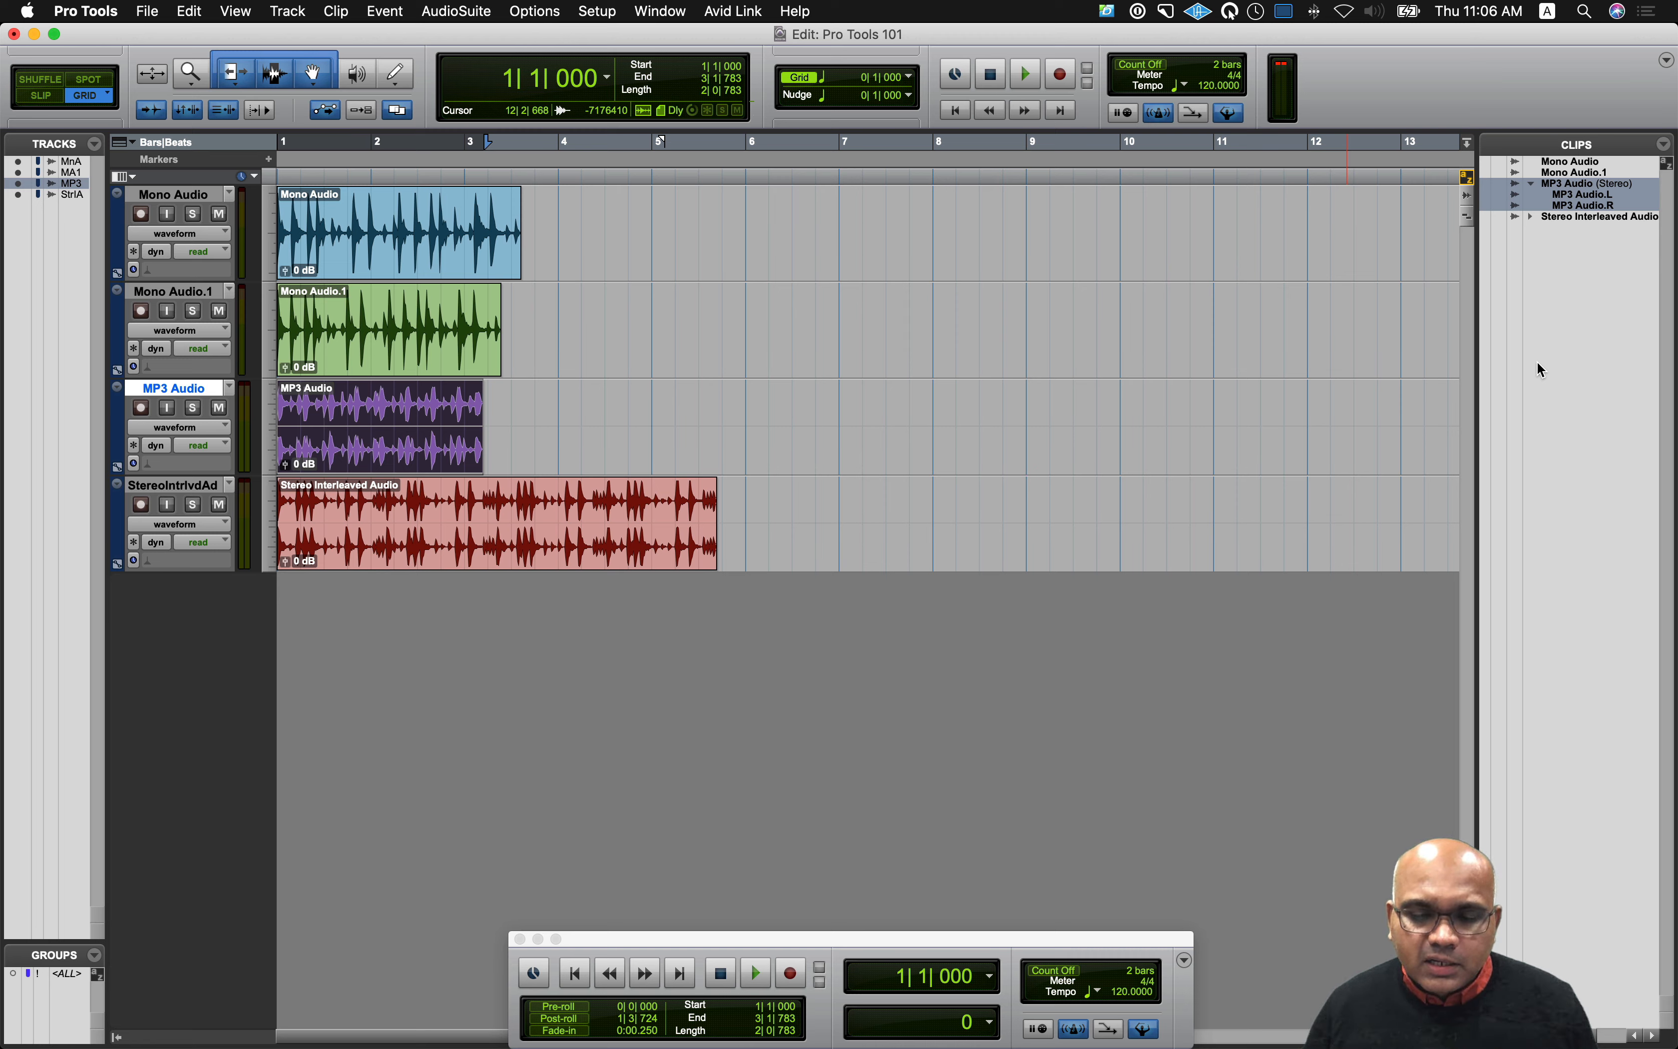
key("super+2")
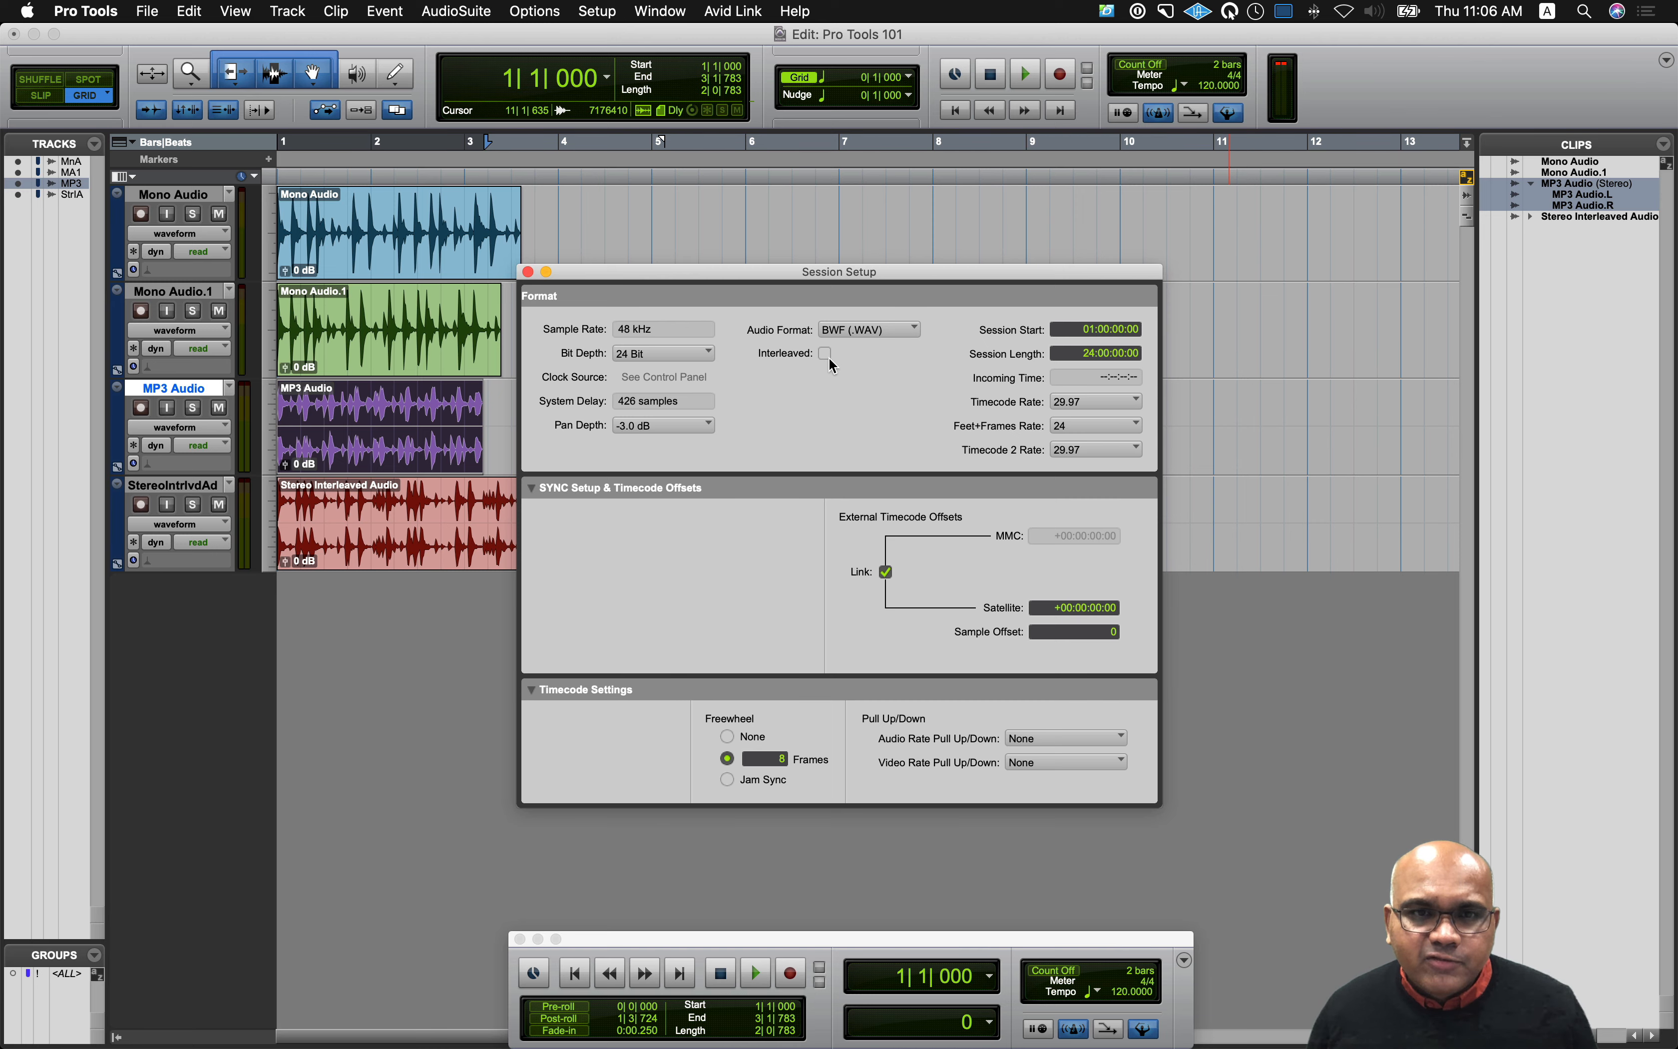
left_click(528, 271)
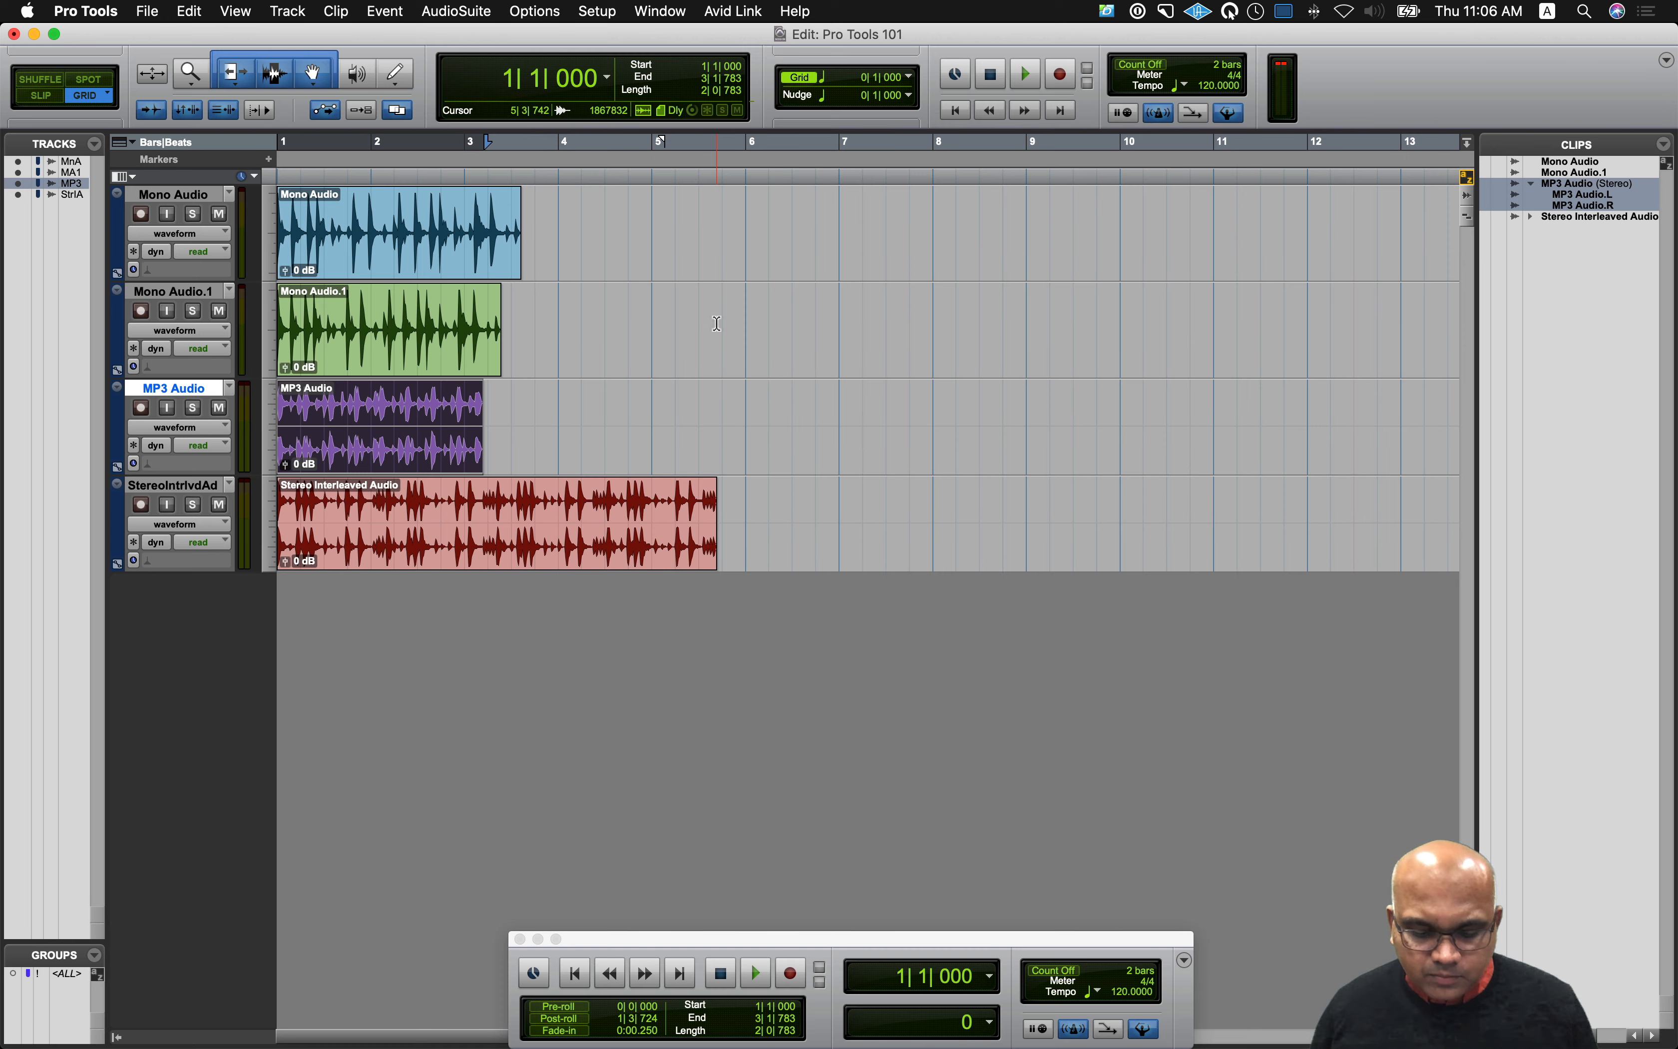
Step: Convert MP3 Audio.mp3 into the session's Audio Files folder and import it onto a new track at Session Start
key("super+shift+i")
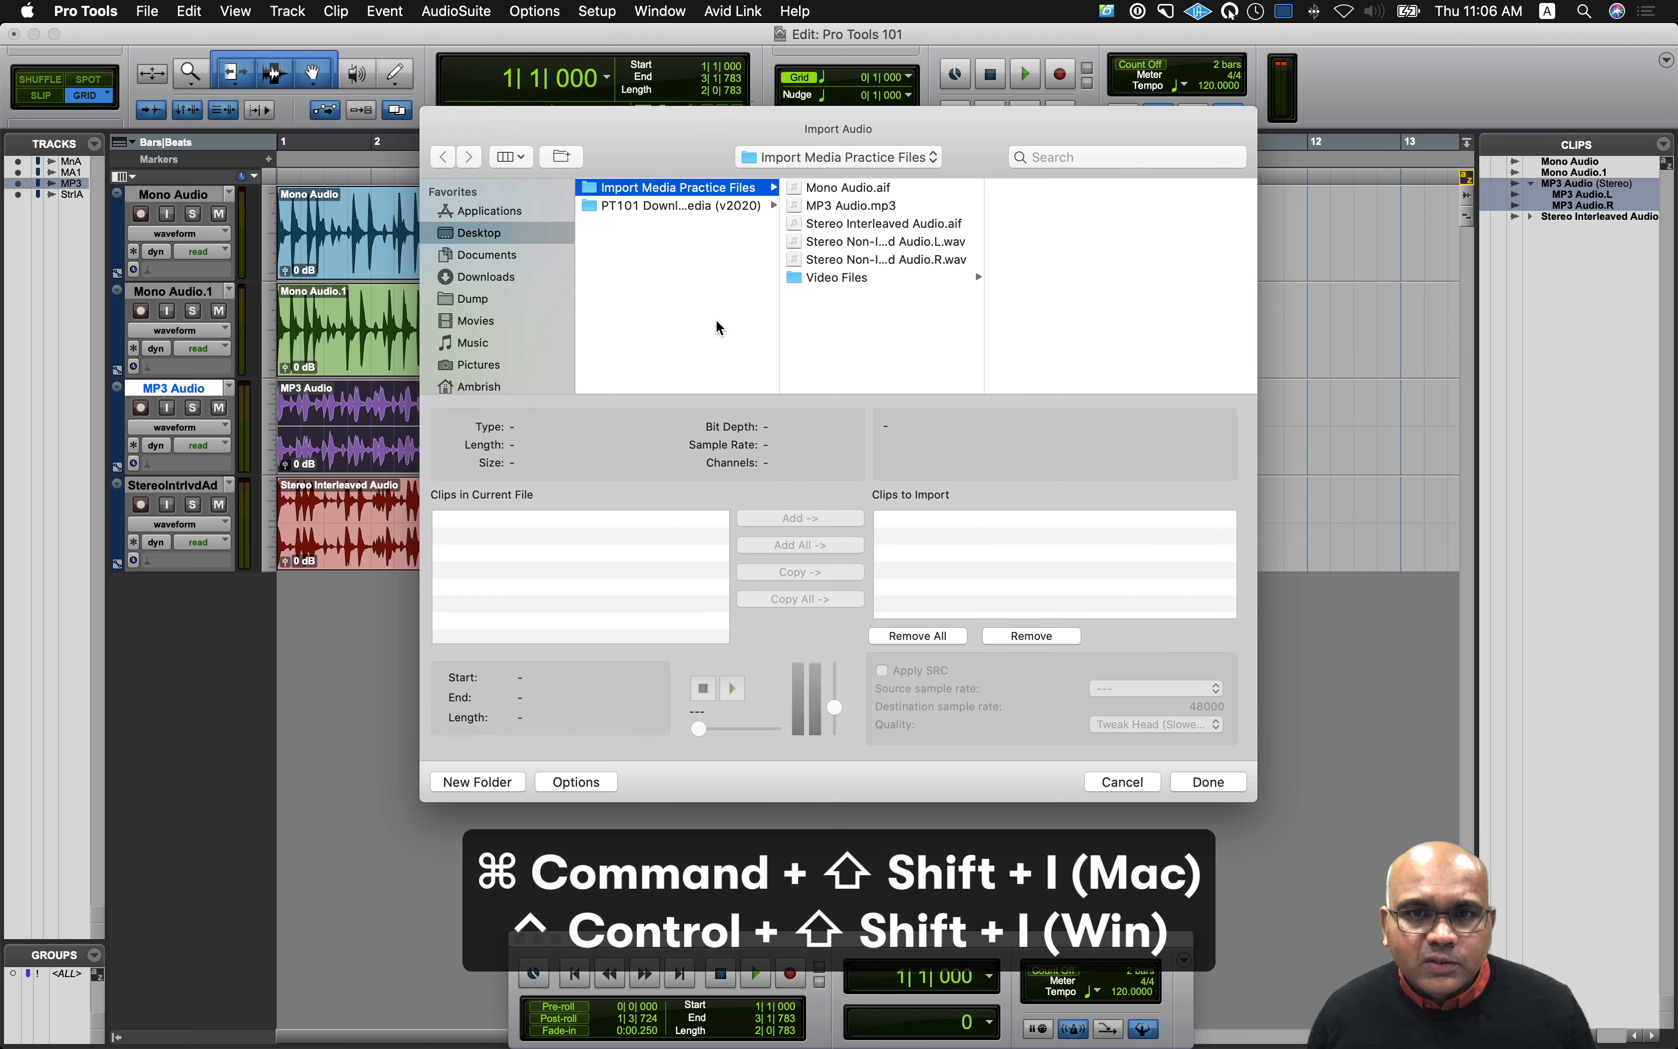
left_click(921, 203)
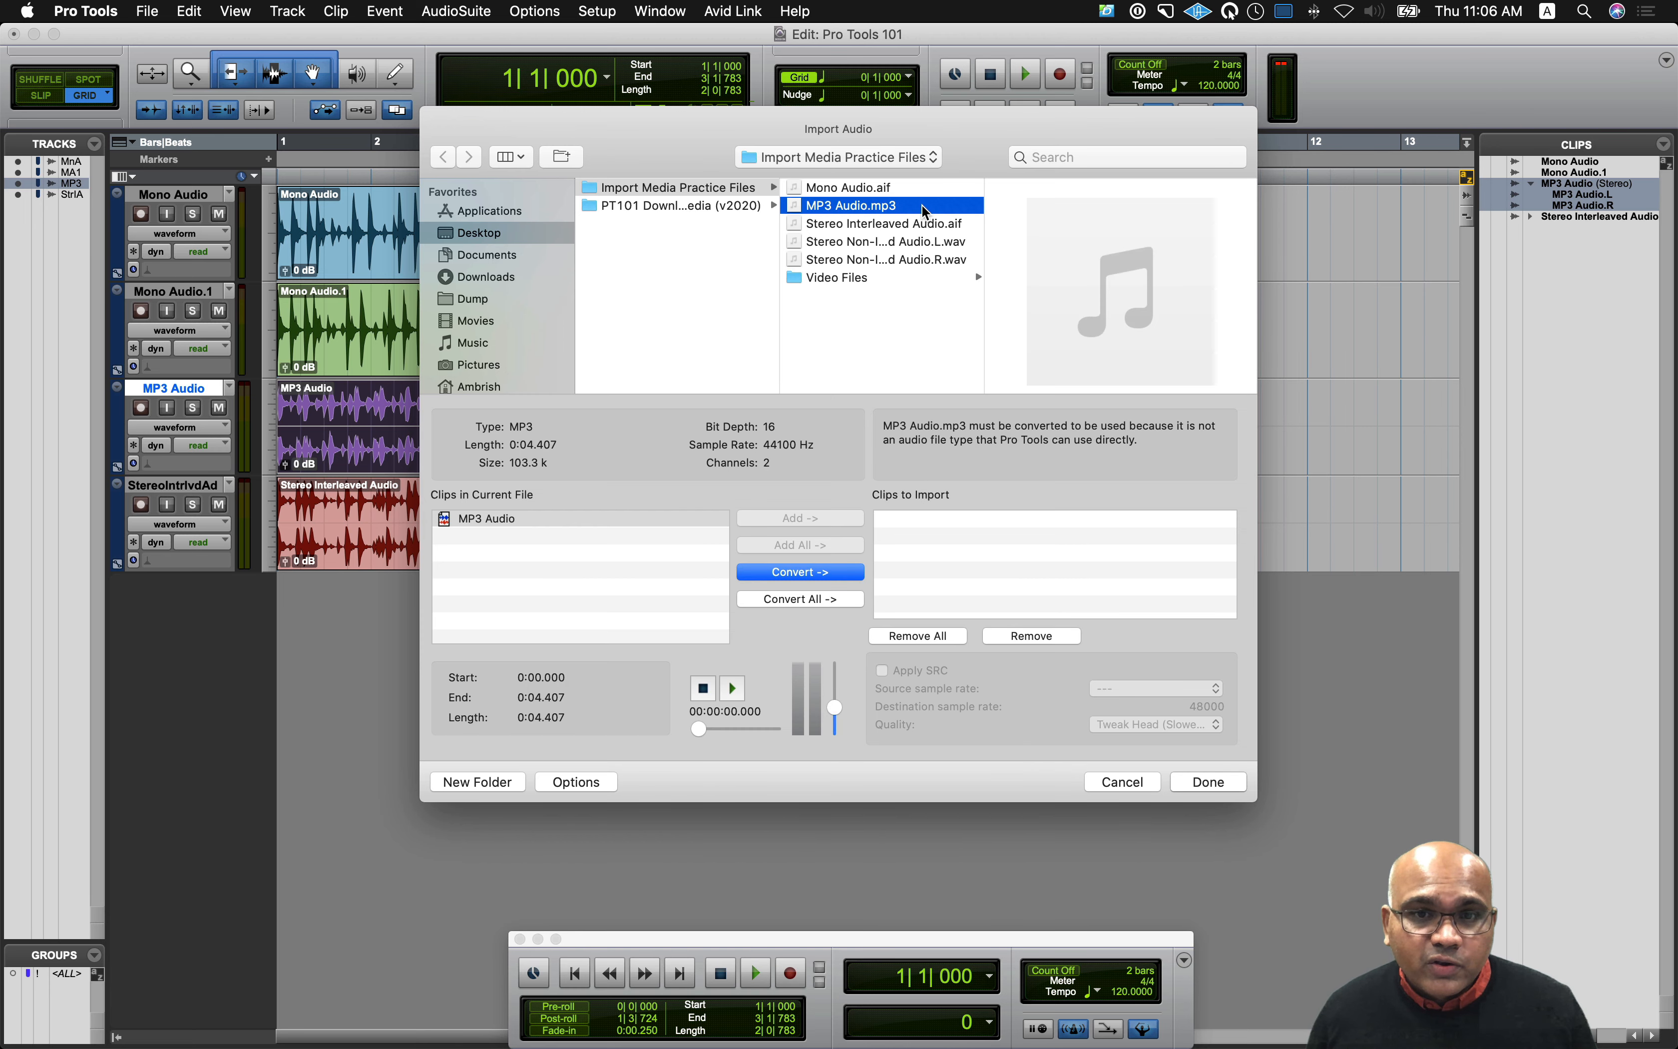
left_click(852, 574)
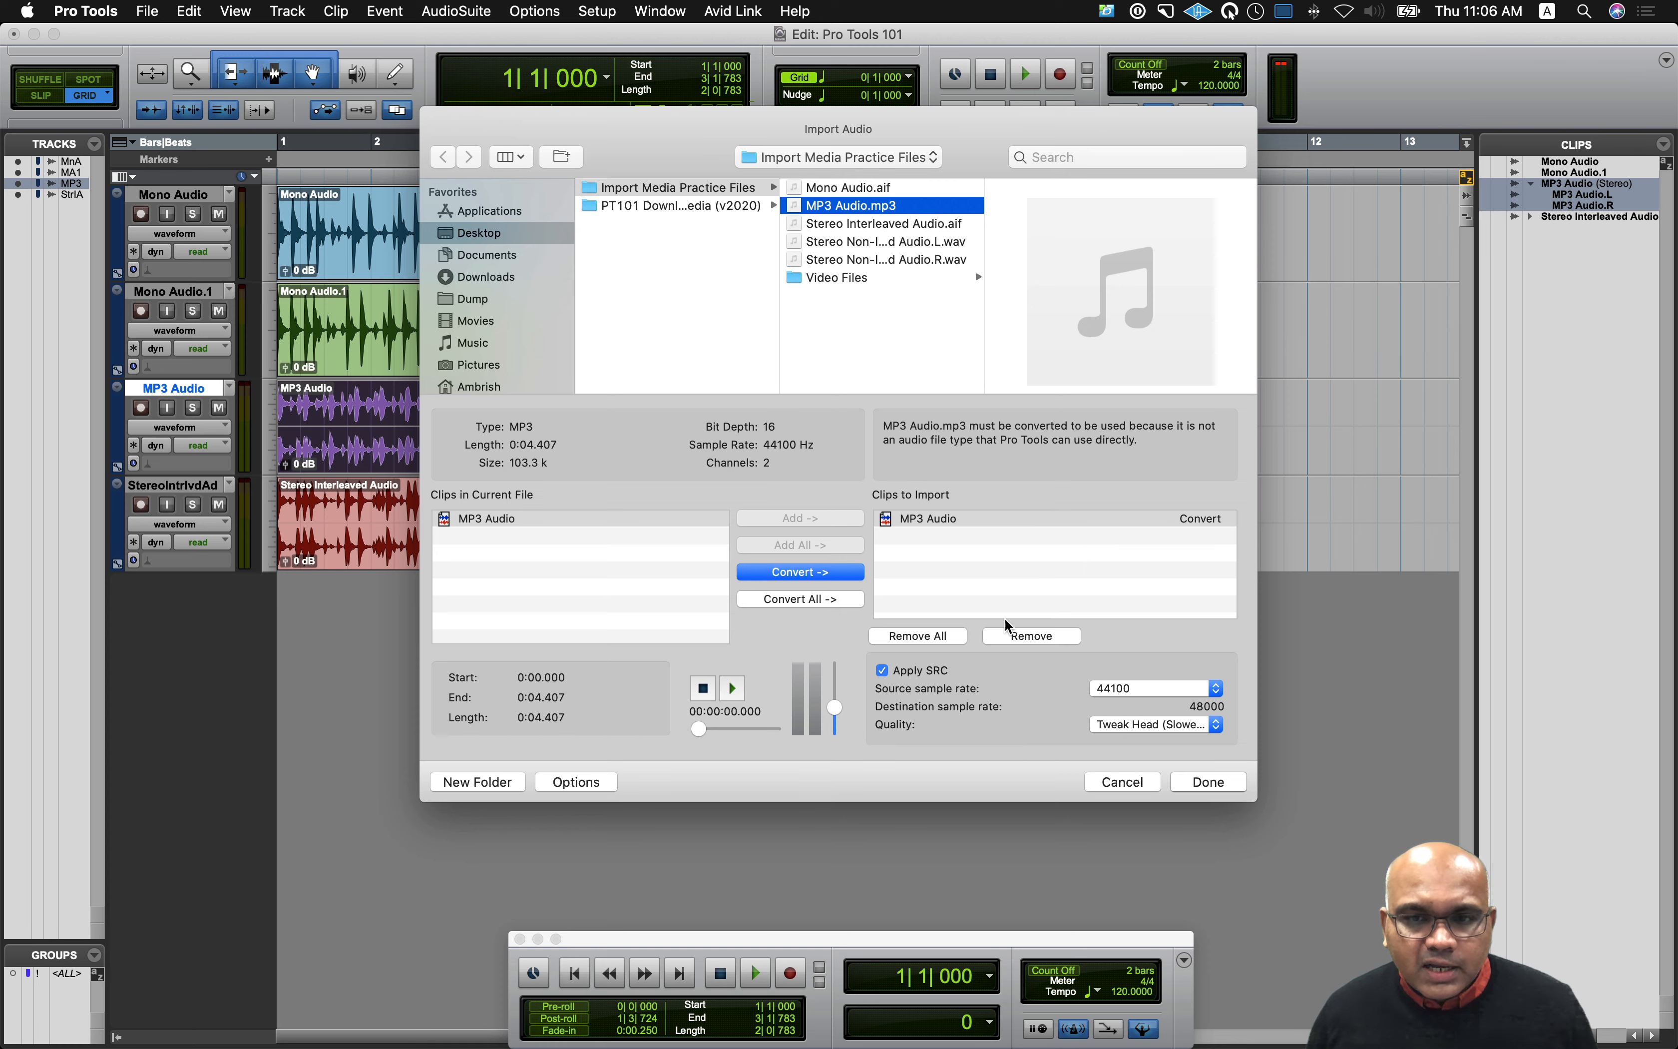
left_click(1218, 784)
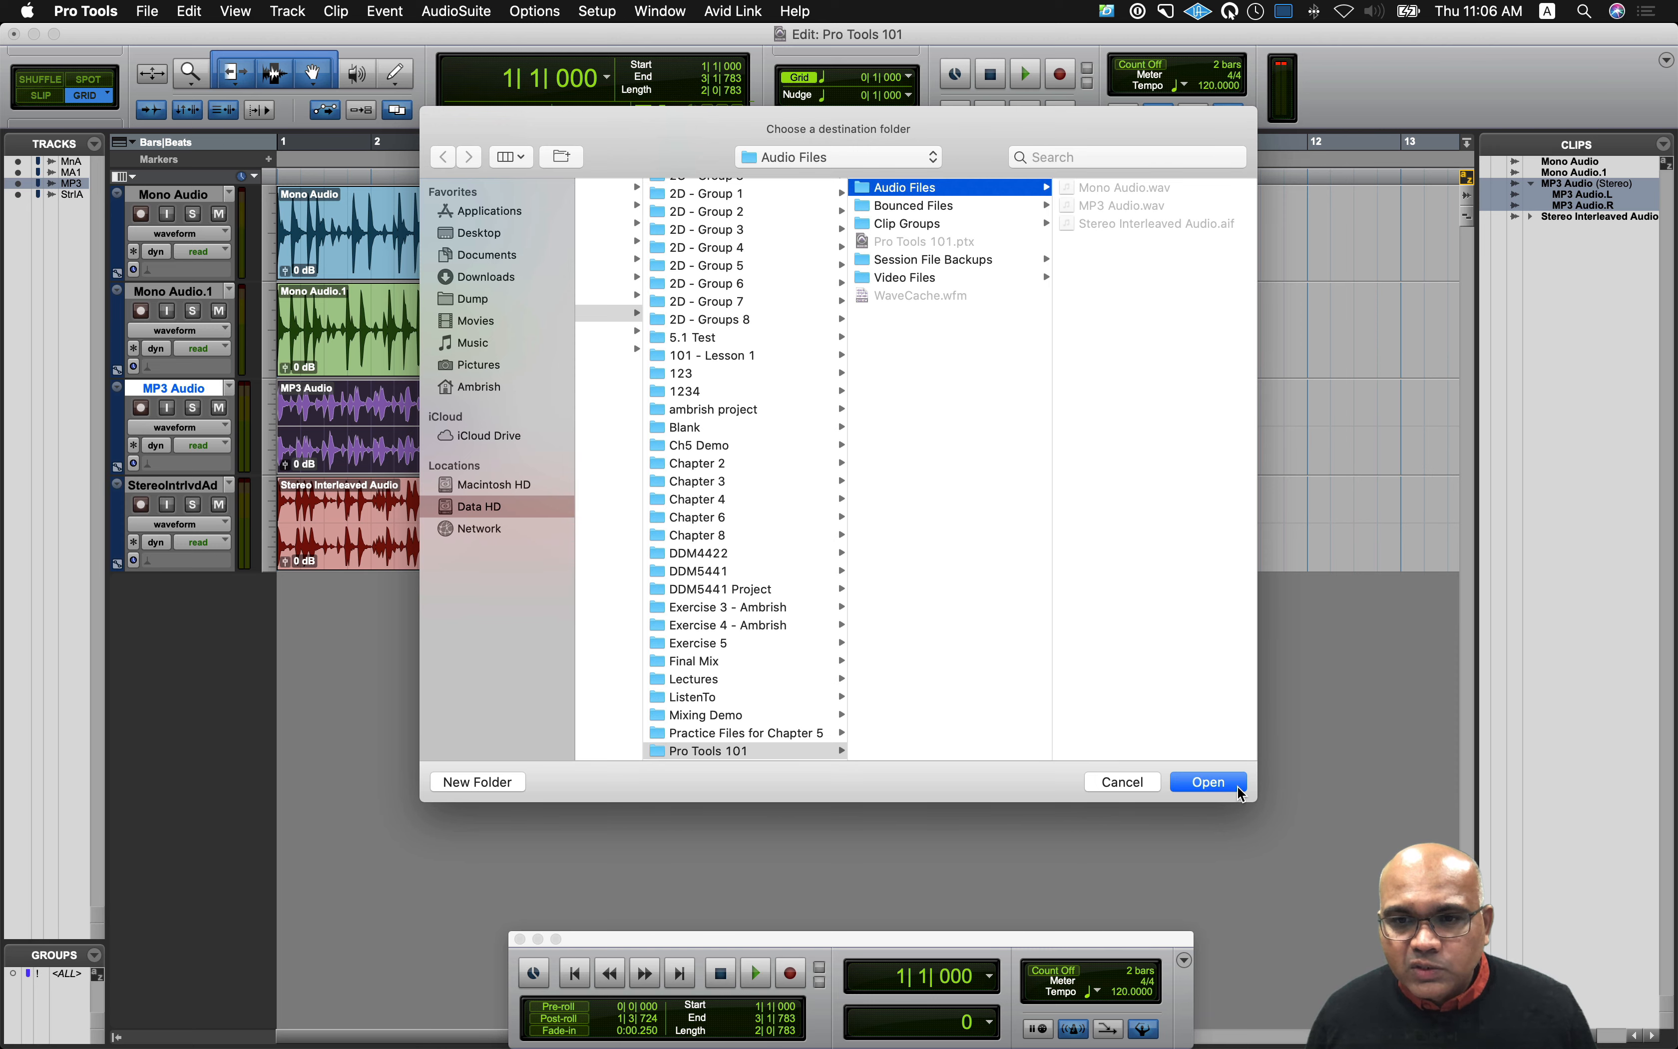
left_click(1240, 790)
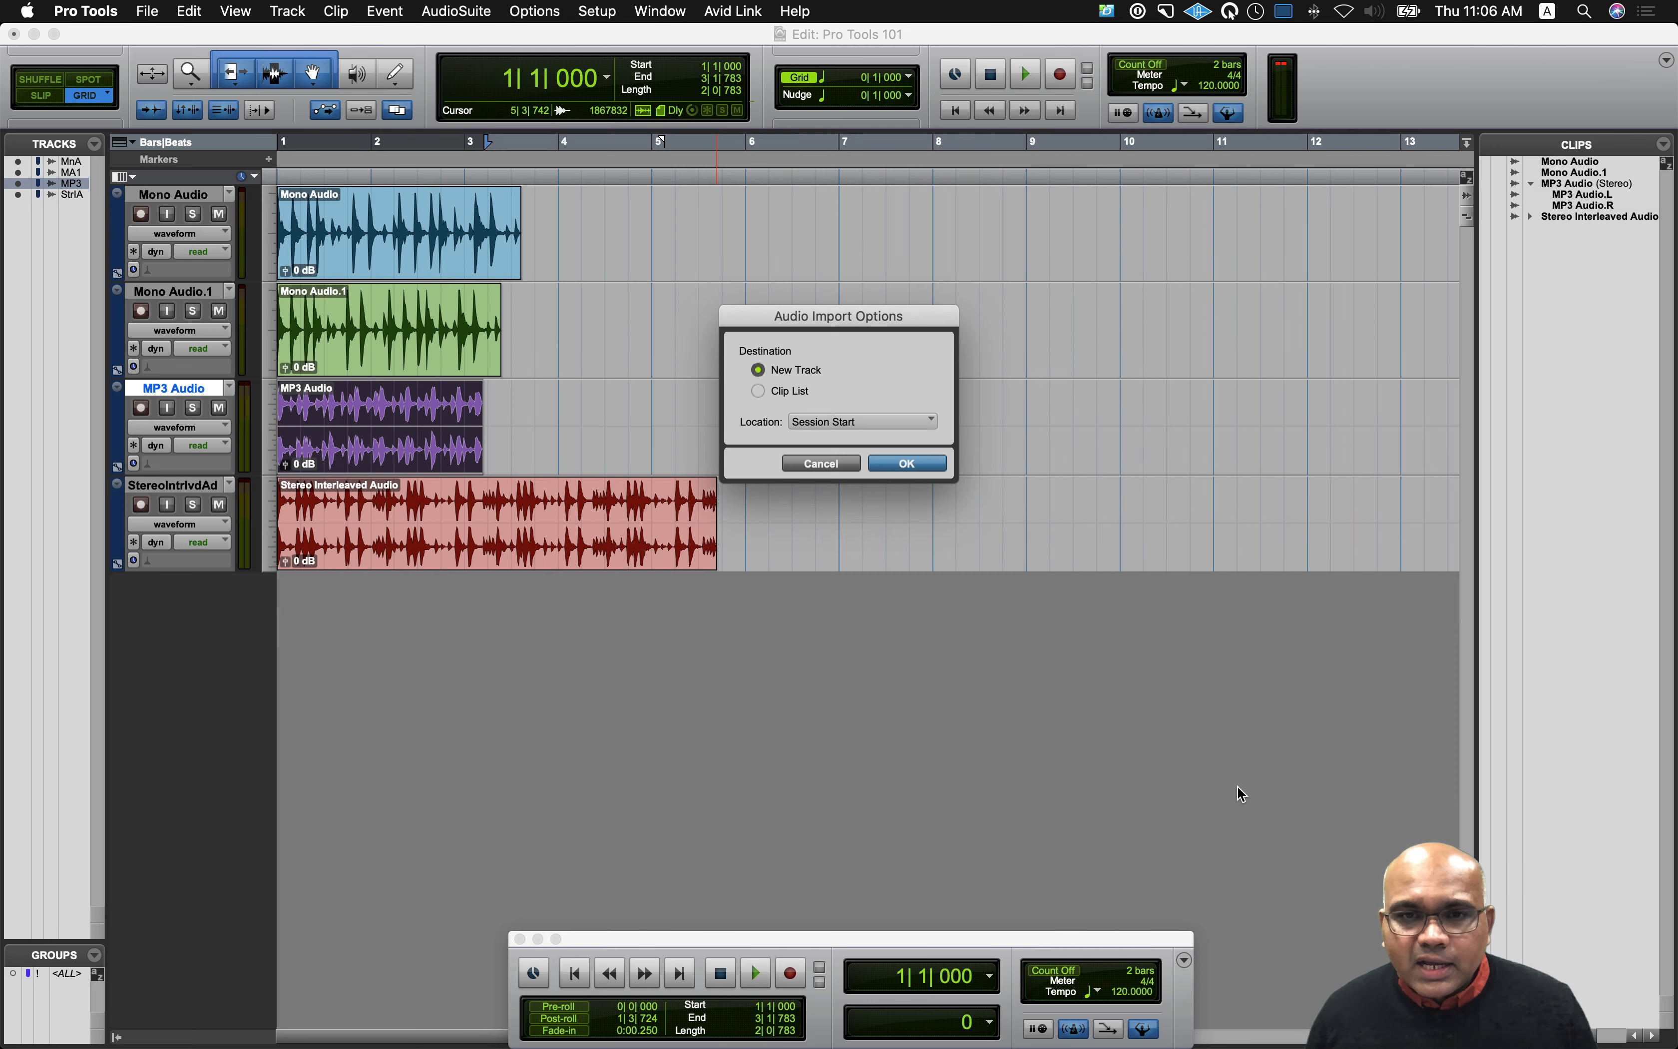
left_click(936, 467)
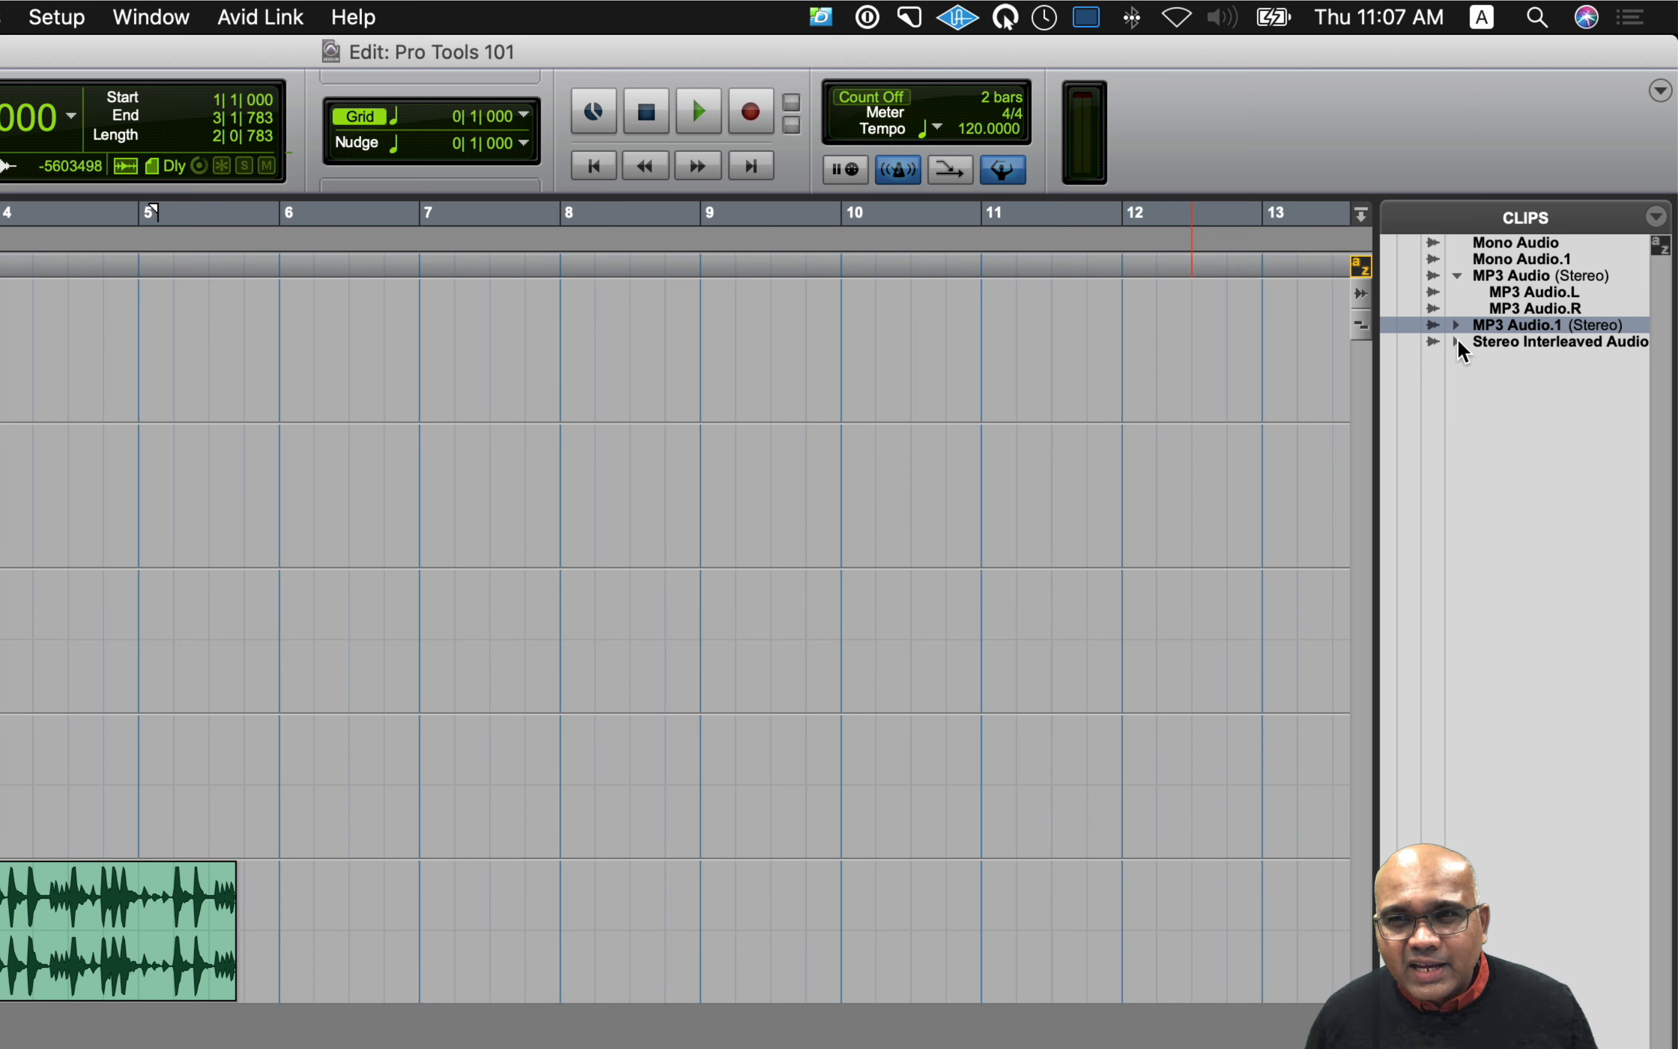
Step: Expand the MP3 Audio.1 clip's channels, and in Finder open the file info for MP3 Audio.1.L.wav, MP3 Audio.1.R.wav and MP3 Audio.wav
left_click(1456, 326)
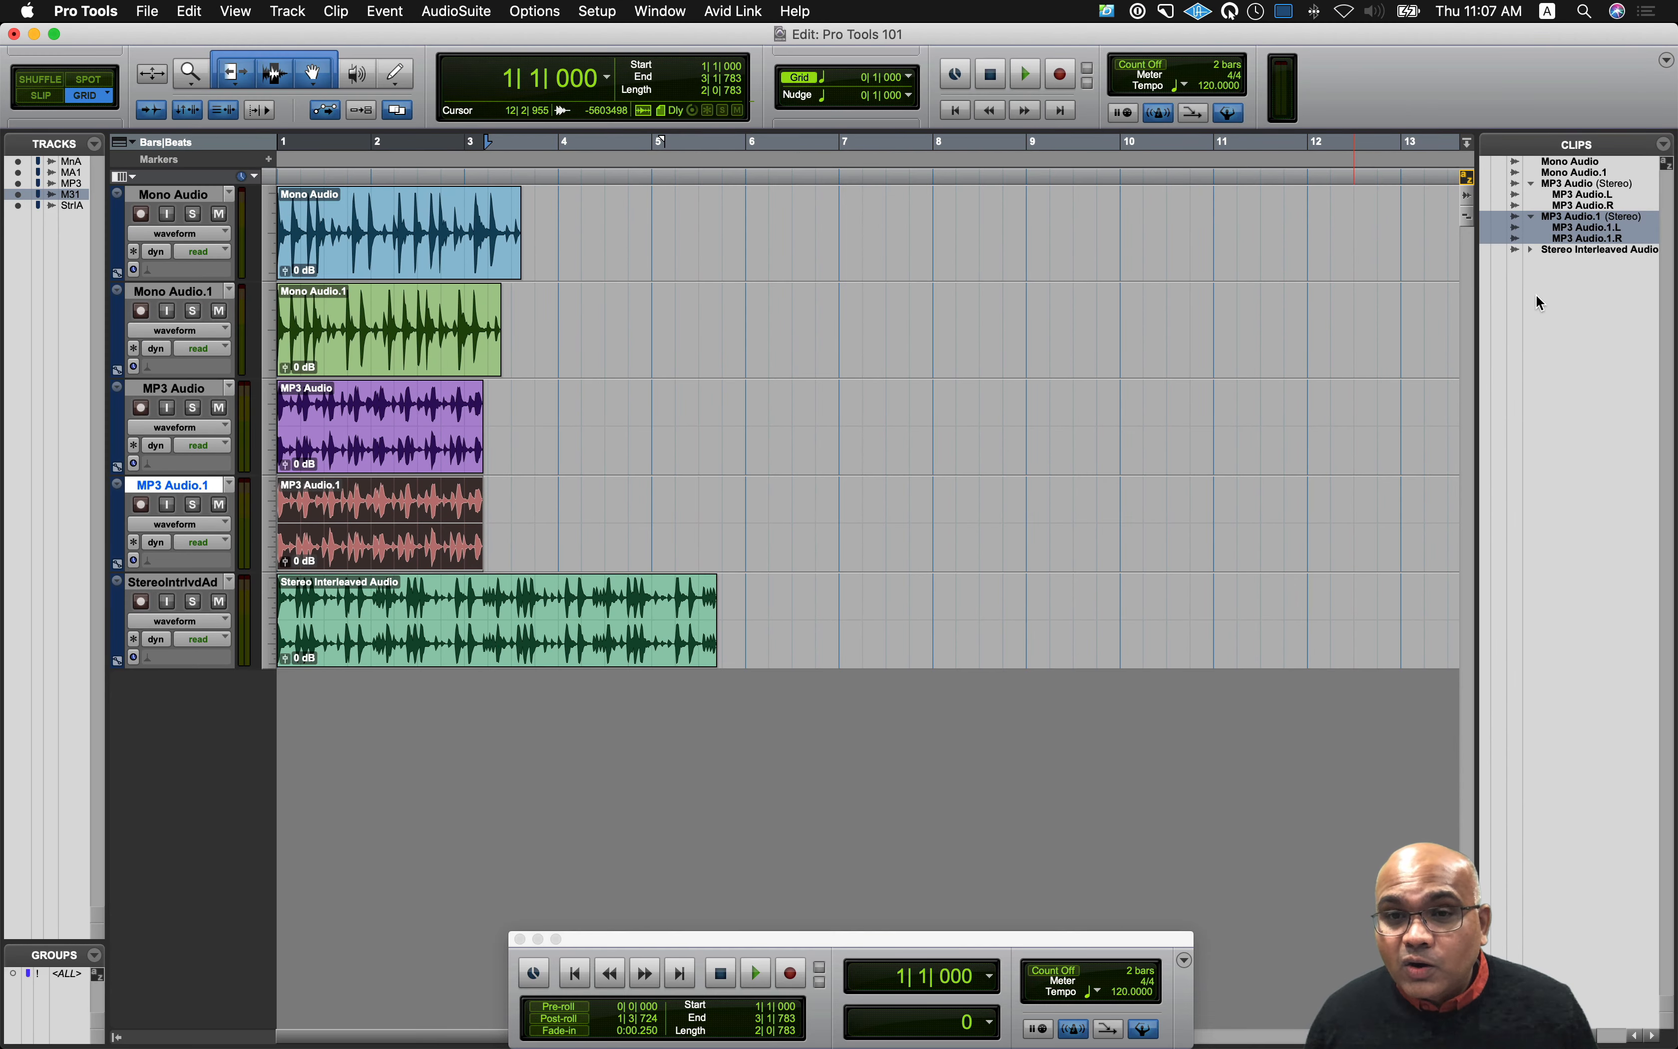
key("super+Tab")
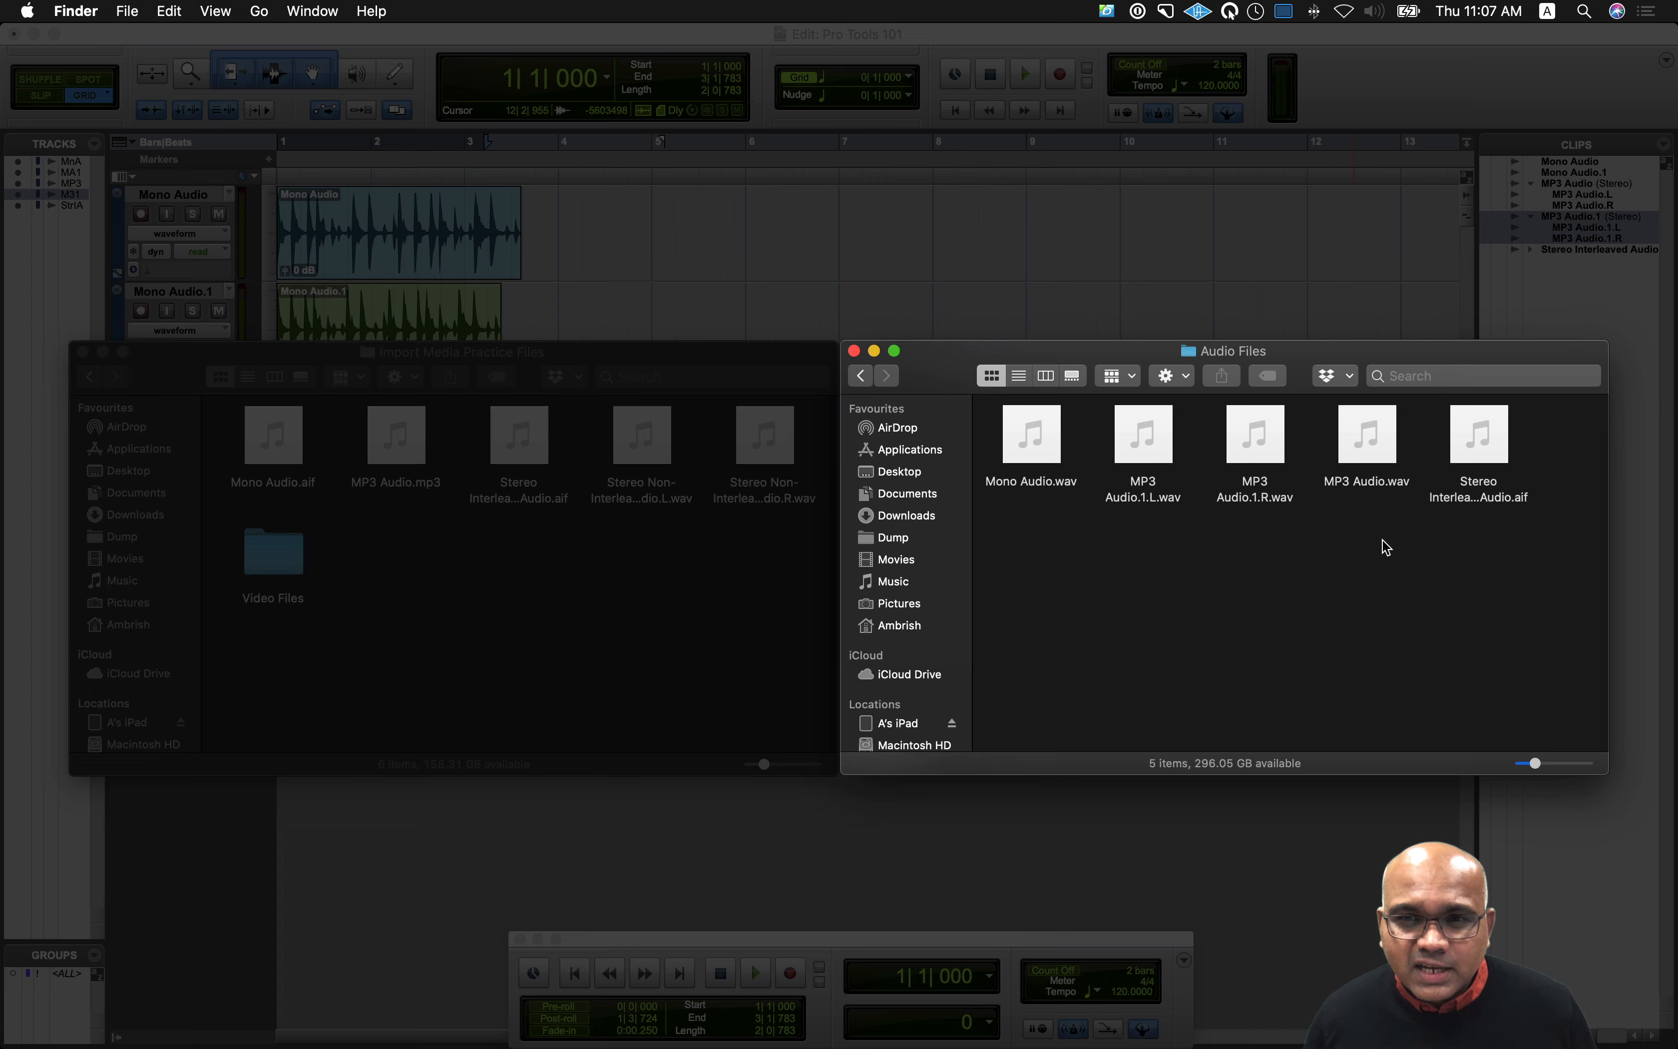
left_click_drag(1384, 548, 1143, 440)
key("super+i")
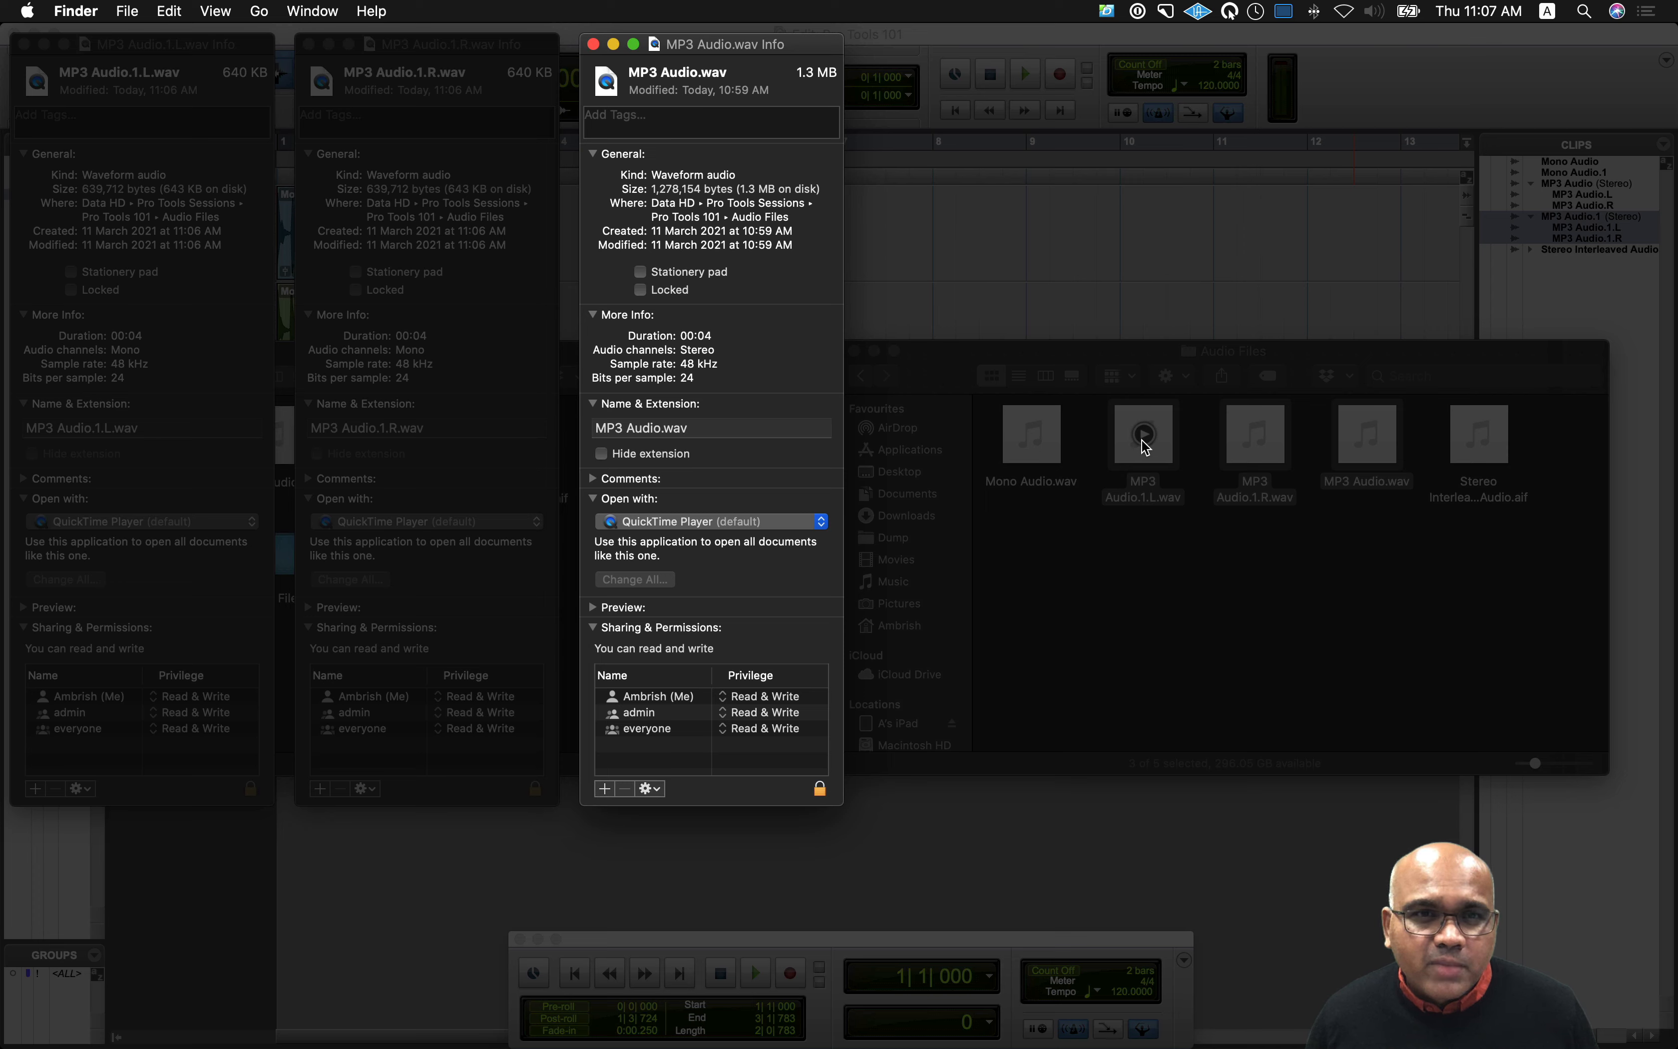
Step: Compare the channel and size details of MP3 Audio.1.L.wav, MP3 Audio.1.R.wav and MP3 Audio.wav, and close all three info windows
left_click(235, 50)
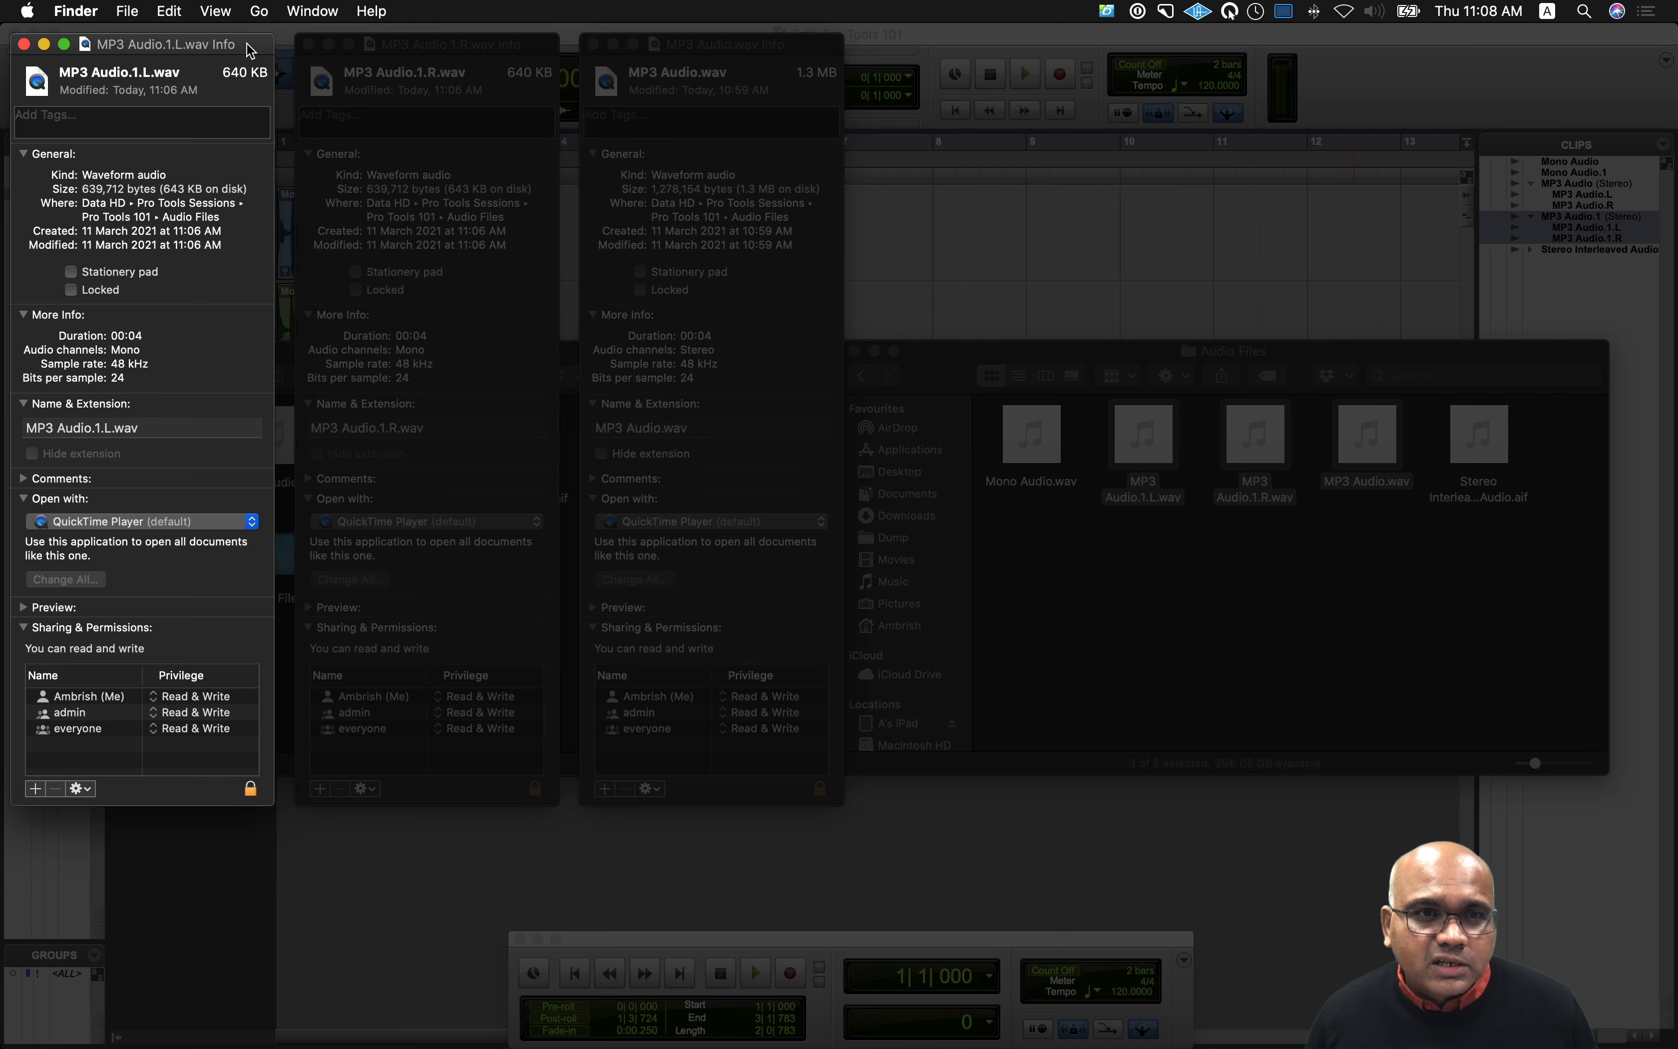
left_click(546, 52)
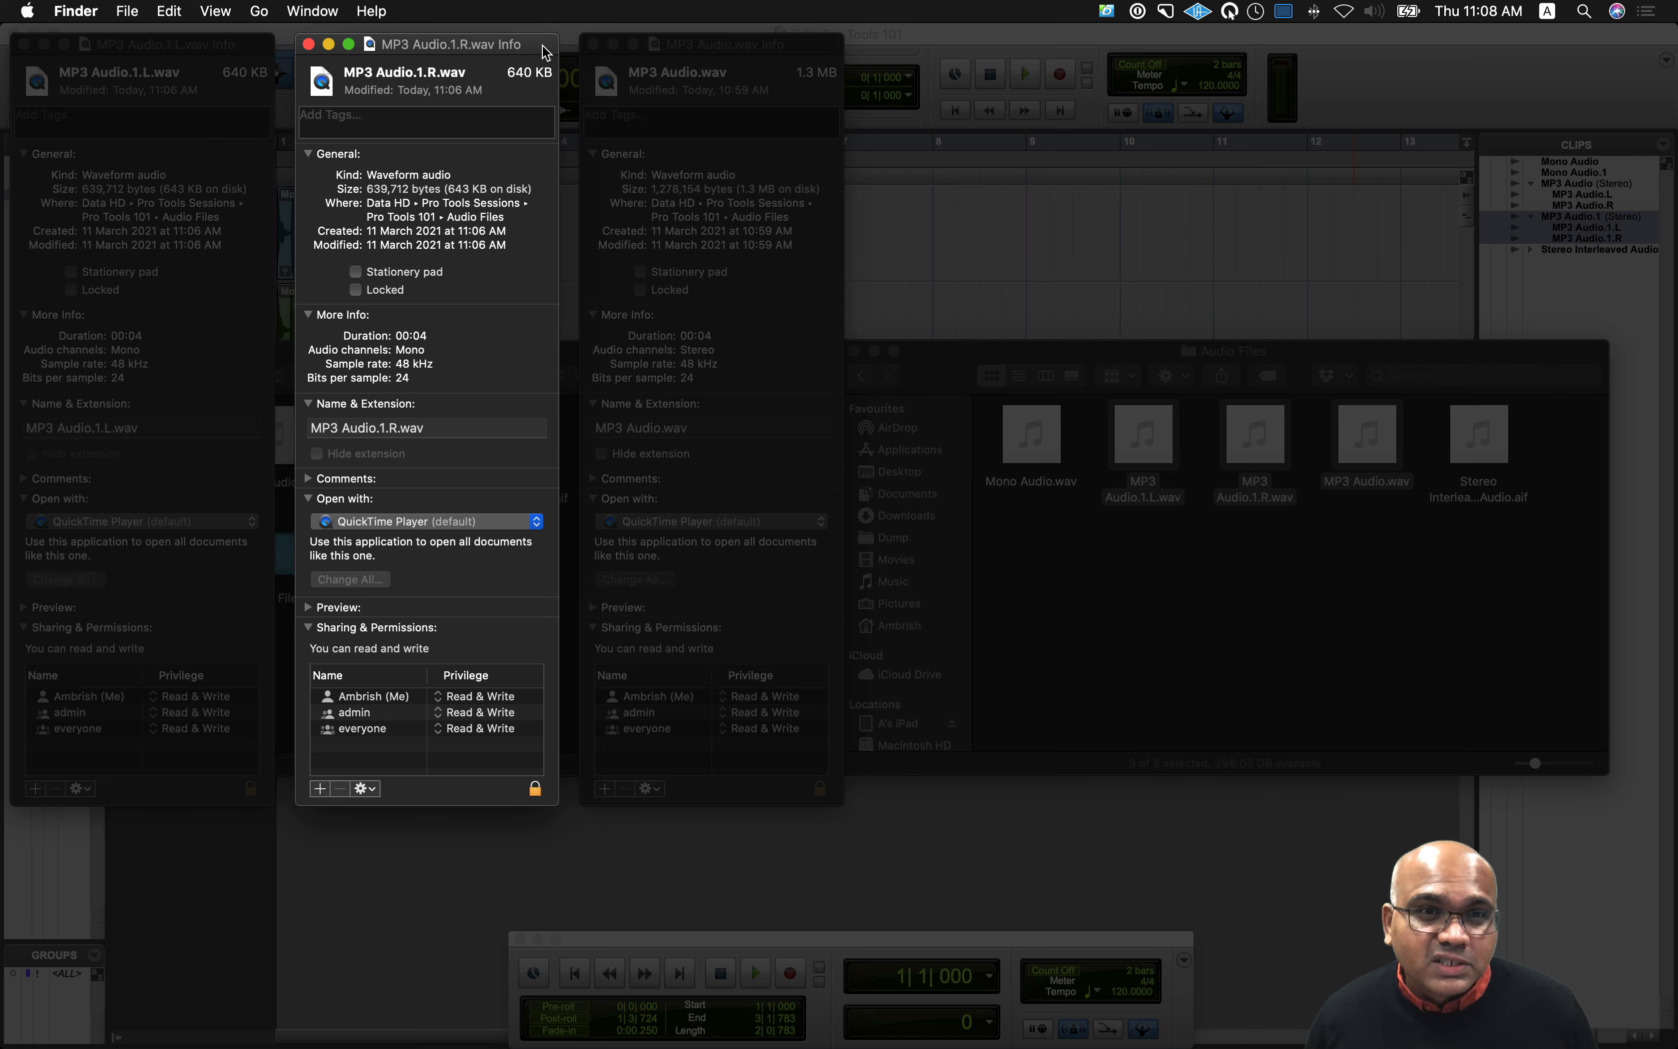
left_click(831, 50)
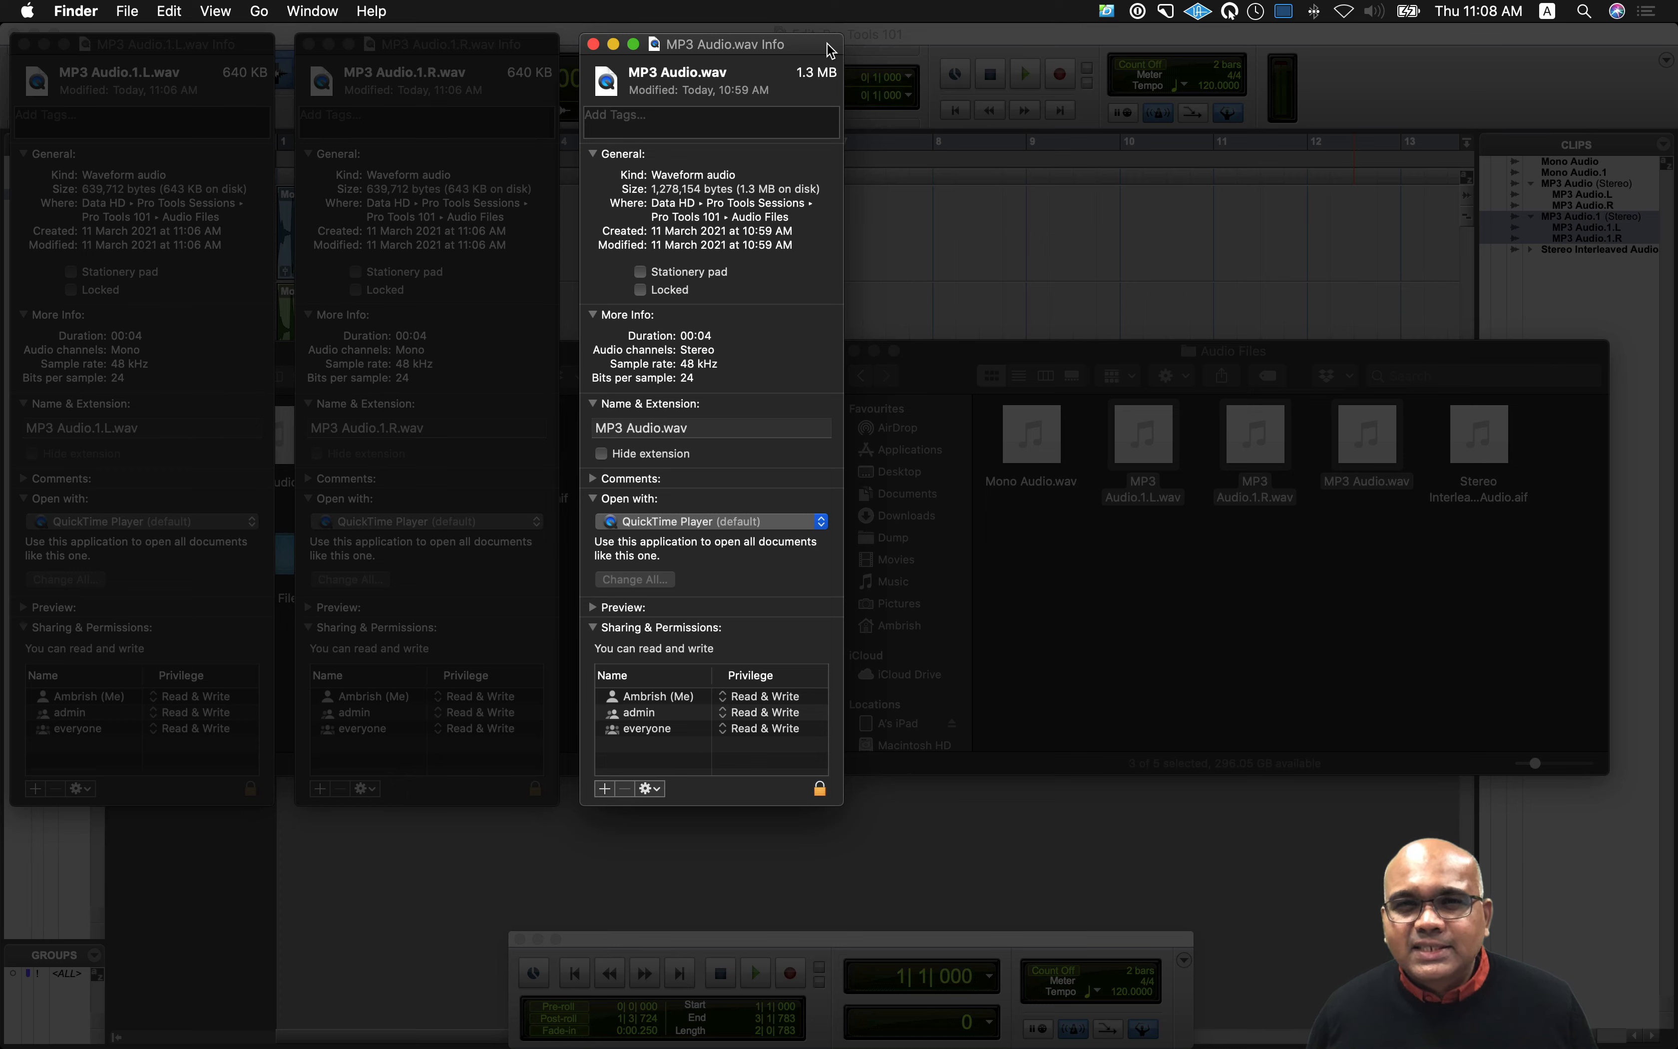
key("super+w")
key("super+w")
key("super+w")
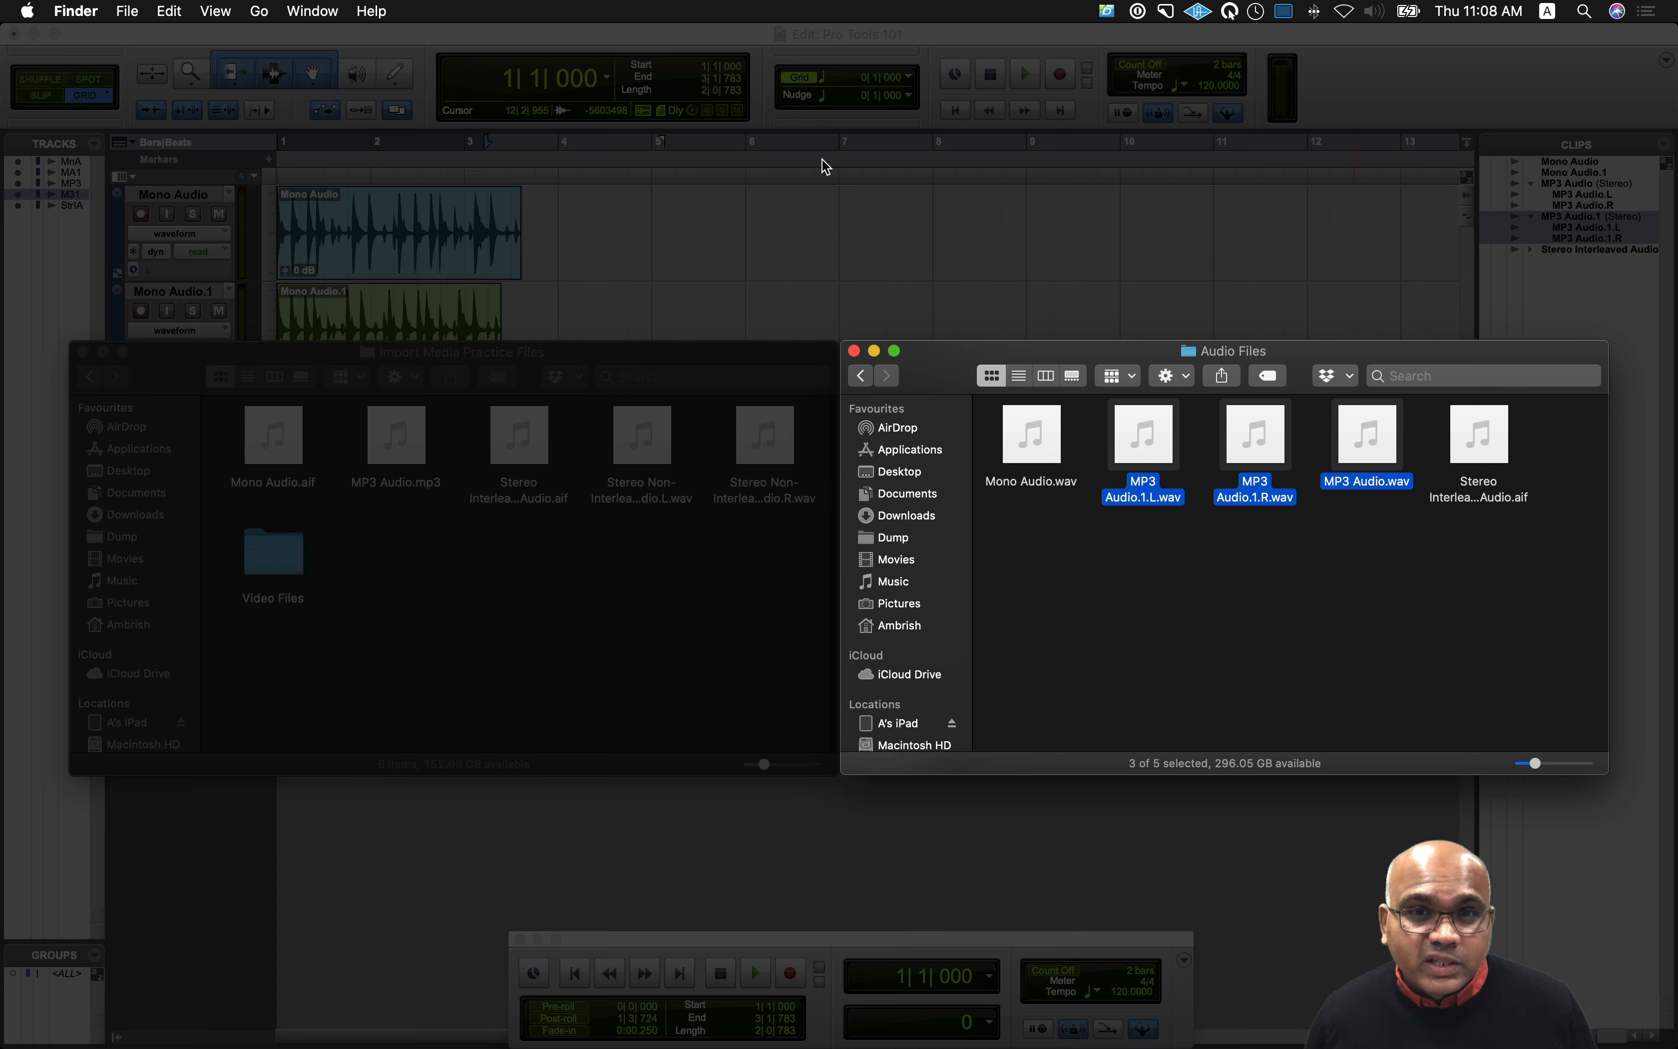
Step: Return to Pro Tools, solo the MP3 Audio.1 track, and select its clip followed by the MP3 Audio clip for comparison
left_click(826, 230)
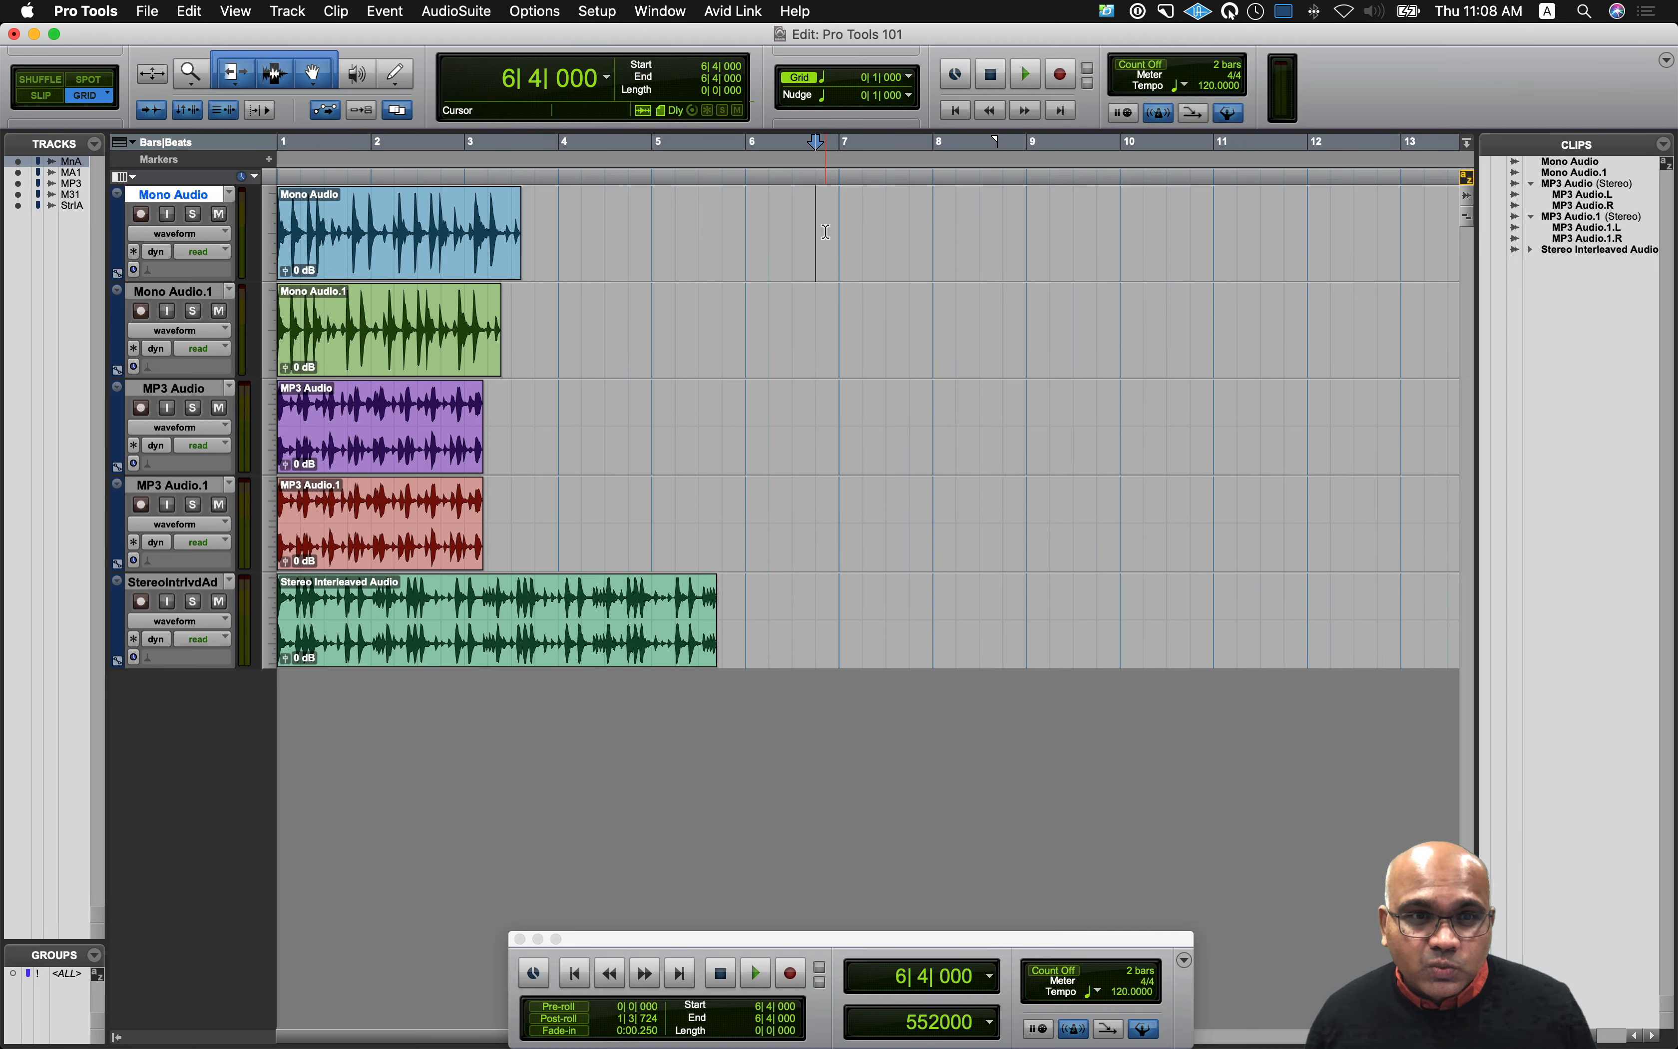
left_click(192, 506)
left_click(355, 552)
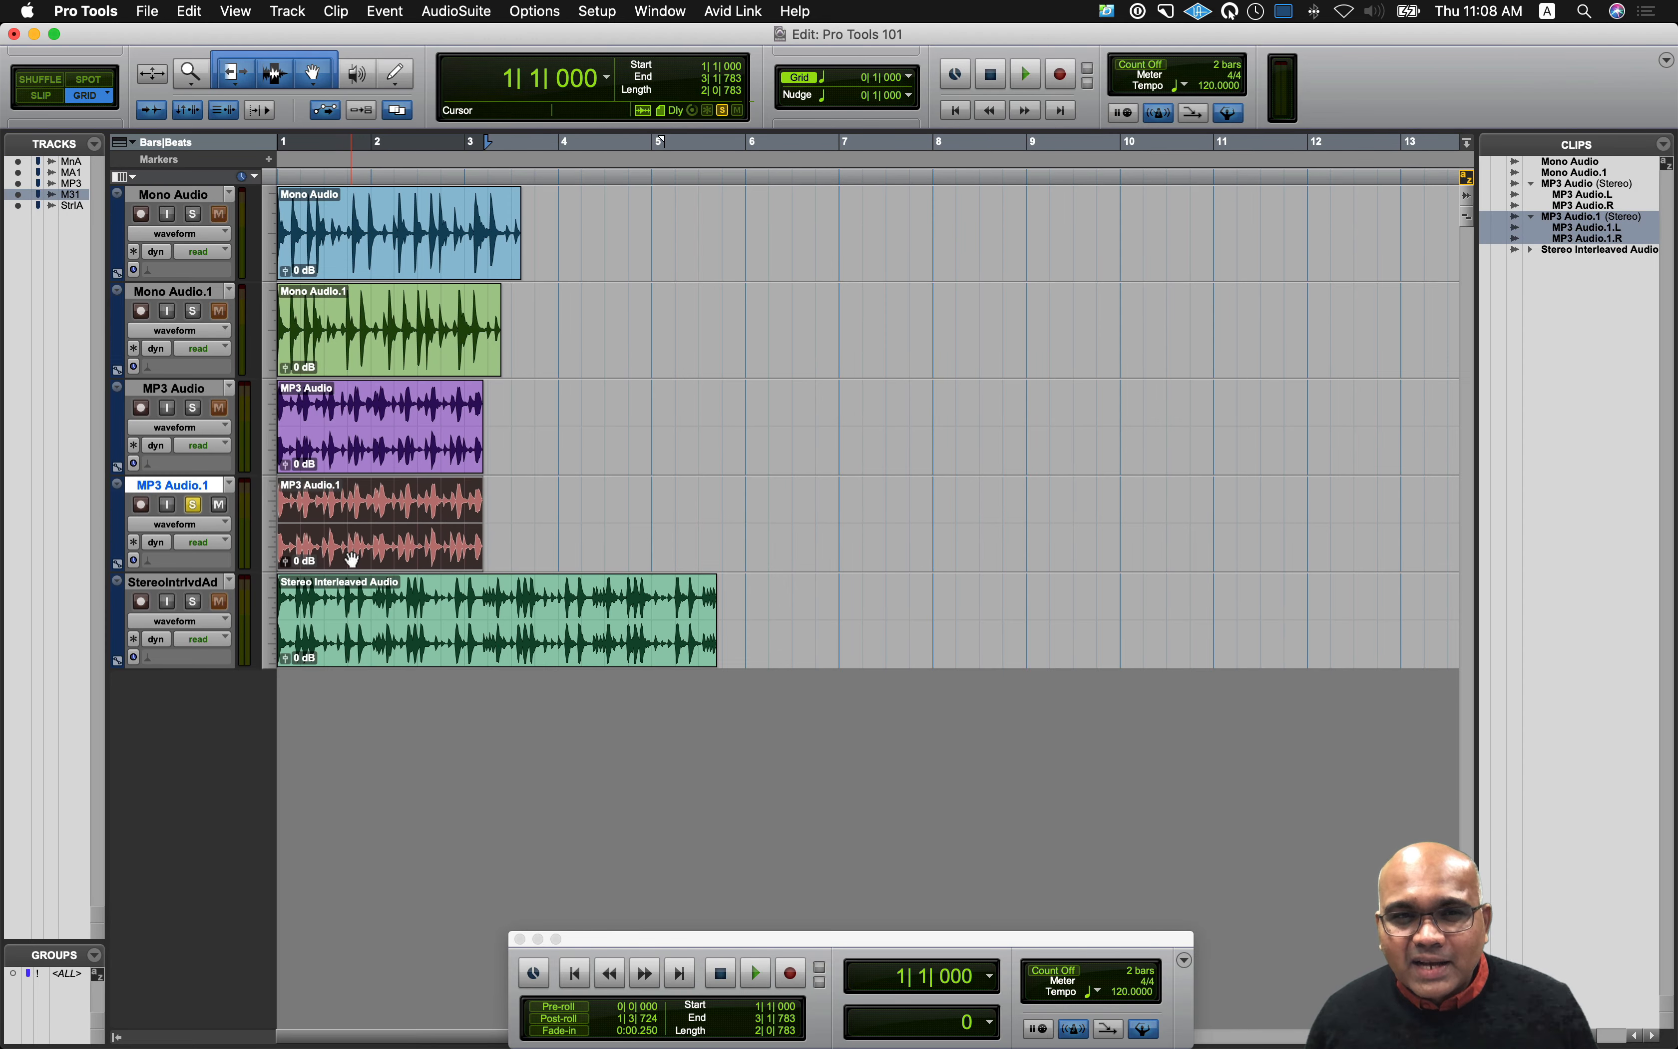
left_click(386, 460)
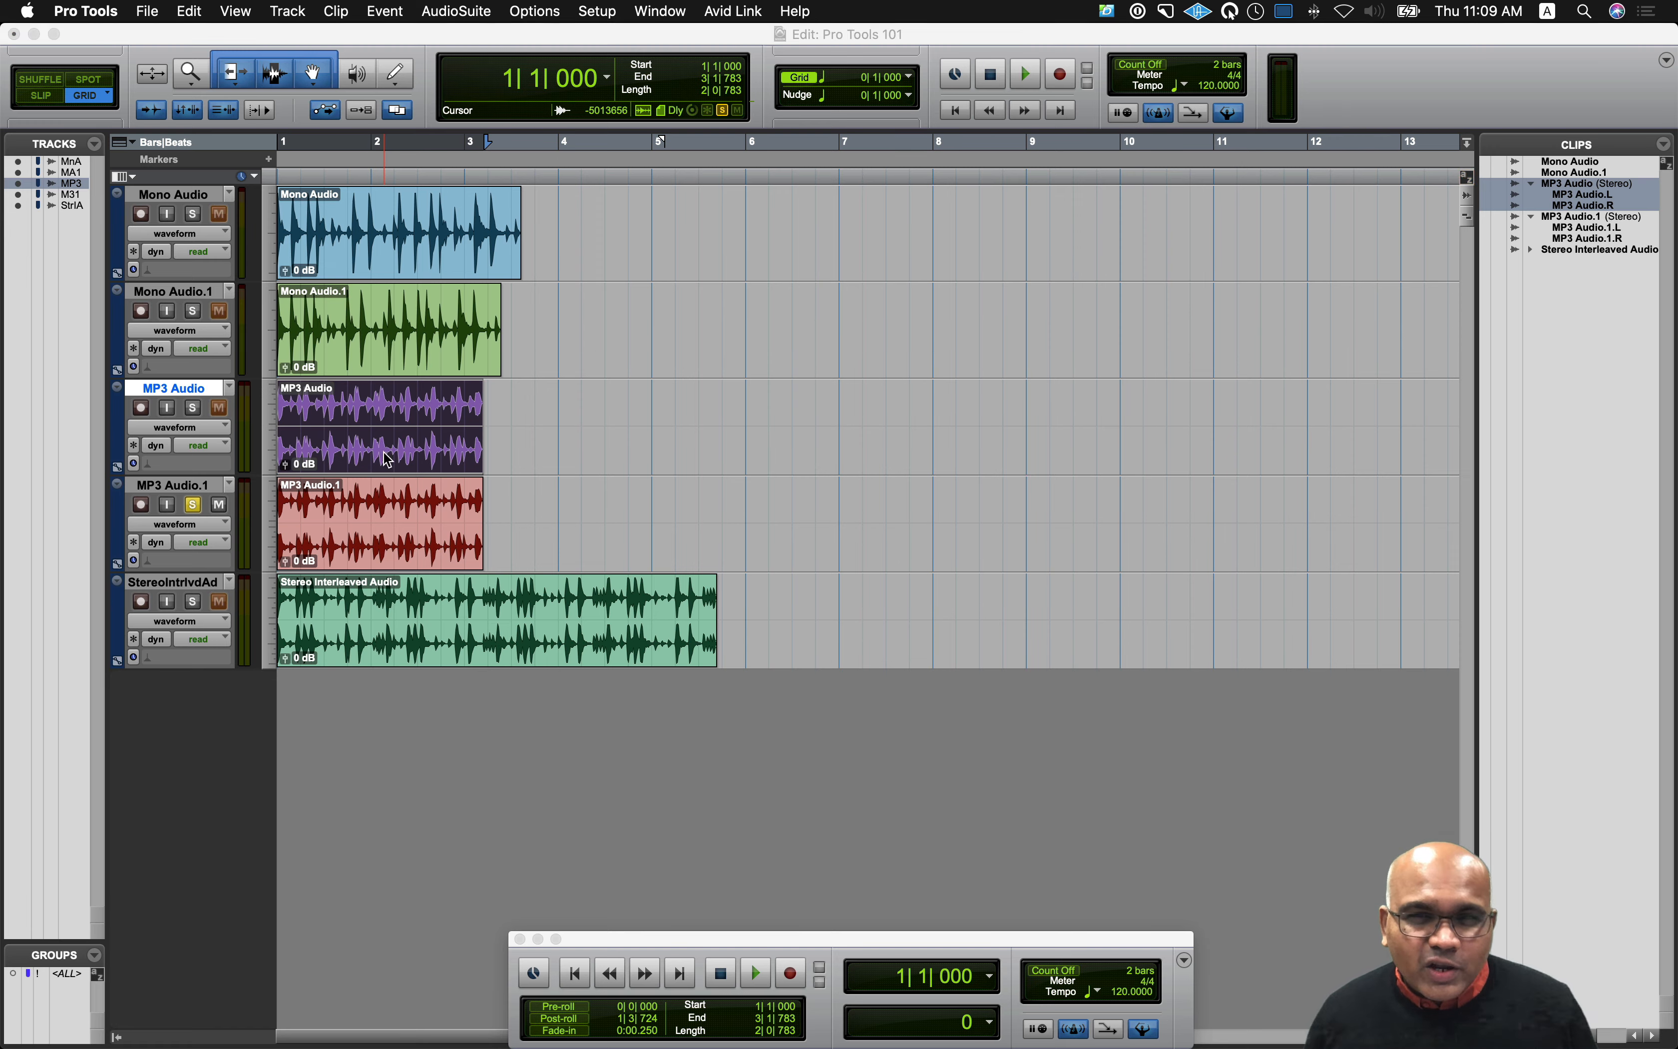
Step: Review the Audio Files folder in Finder with nothing selected, and return to the start of the Pro Tools session
key("super+Tab")
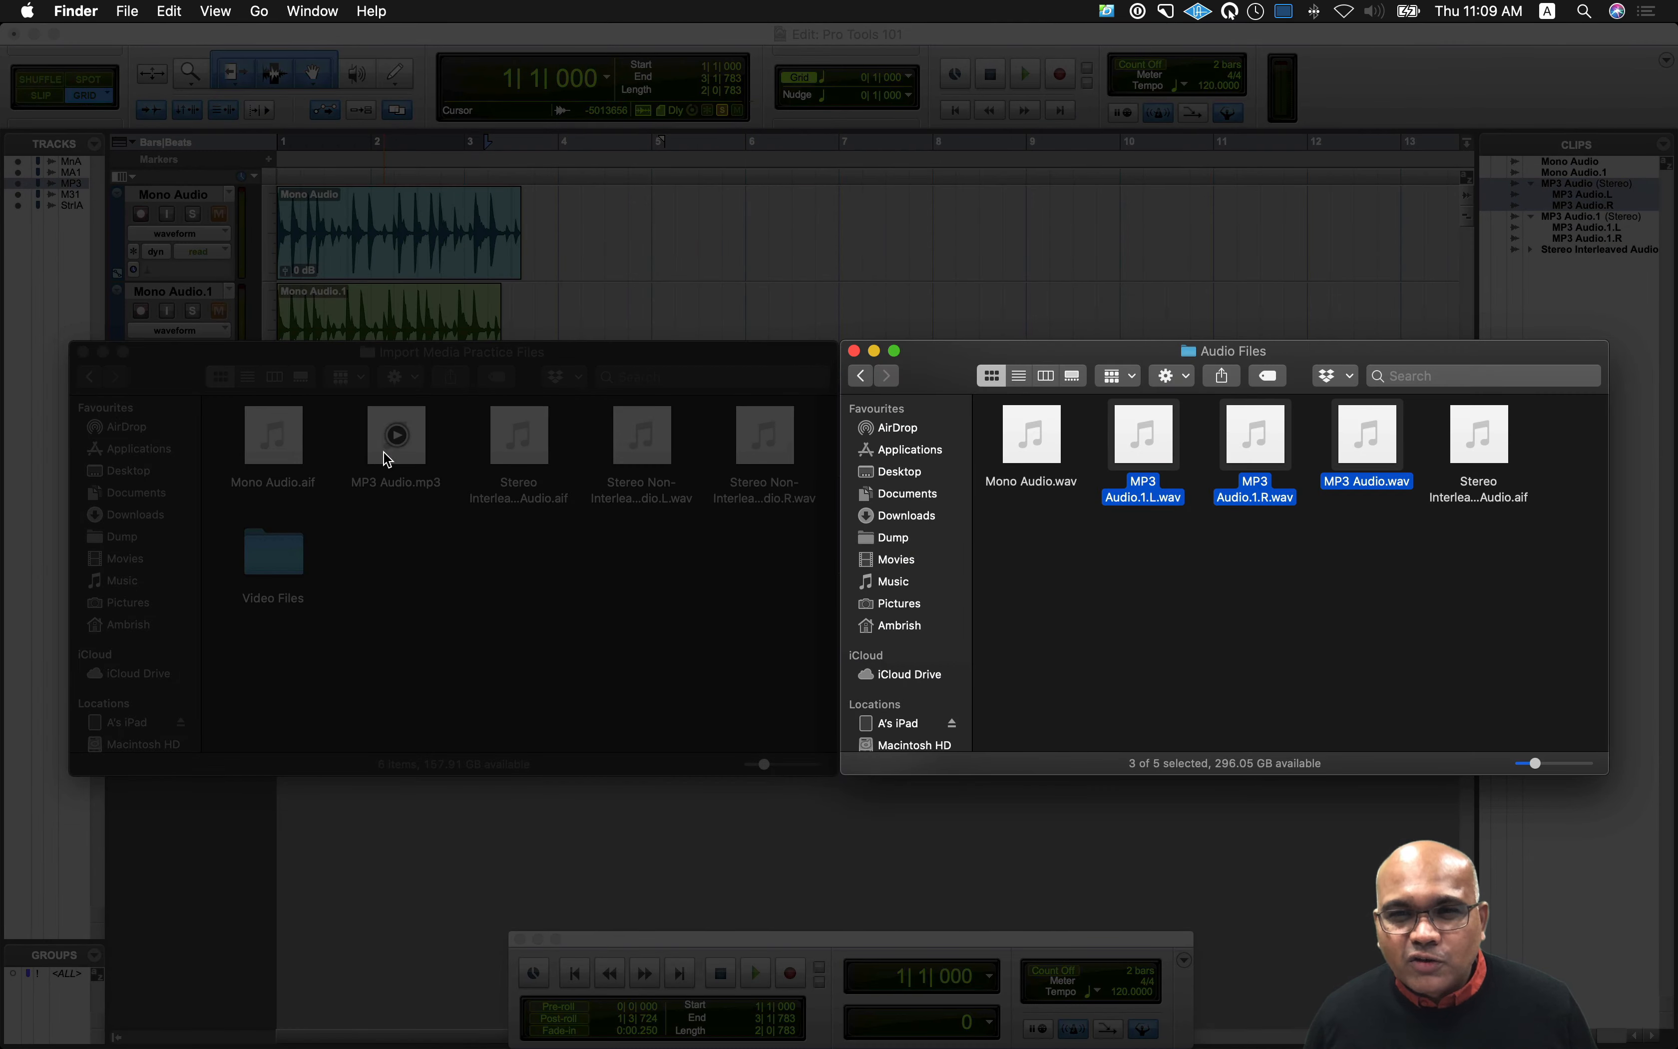
left_click(995, 557)
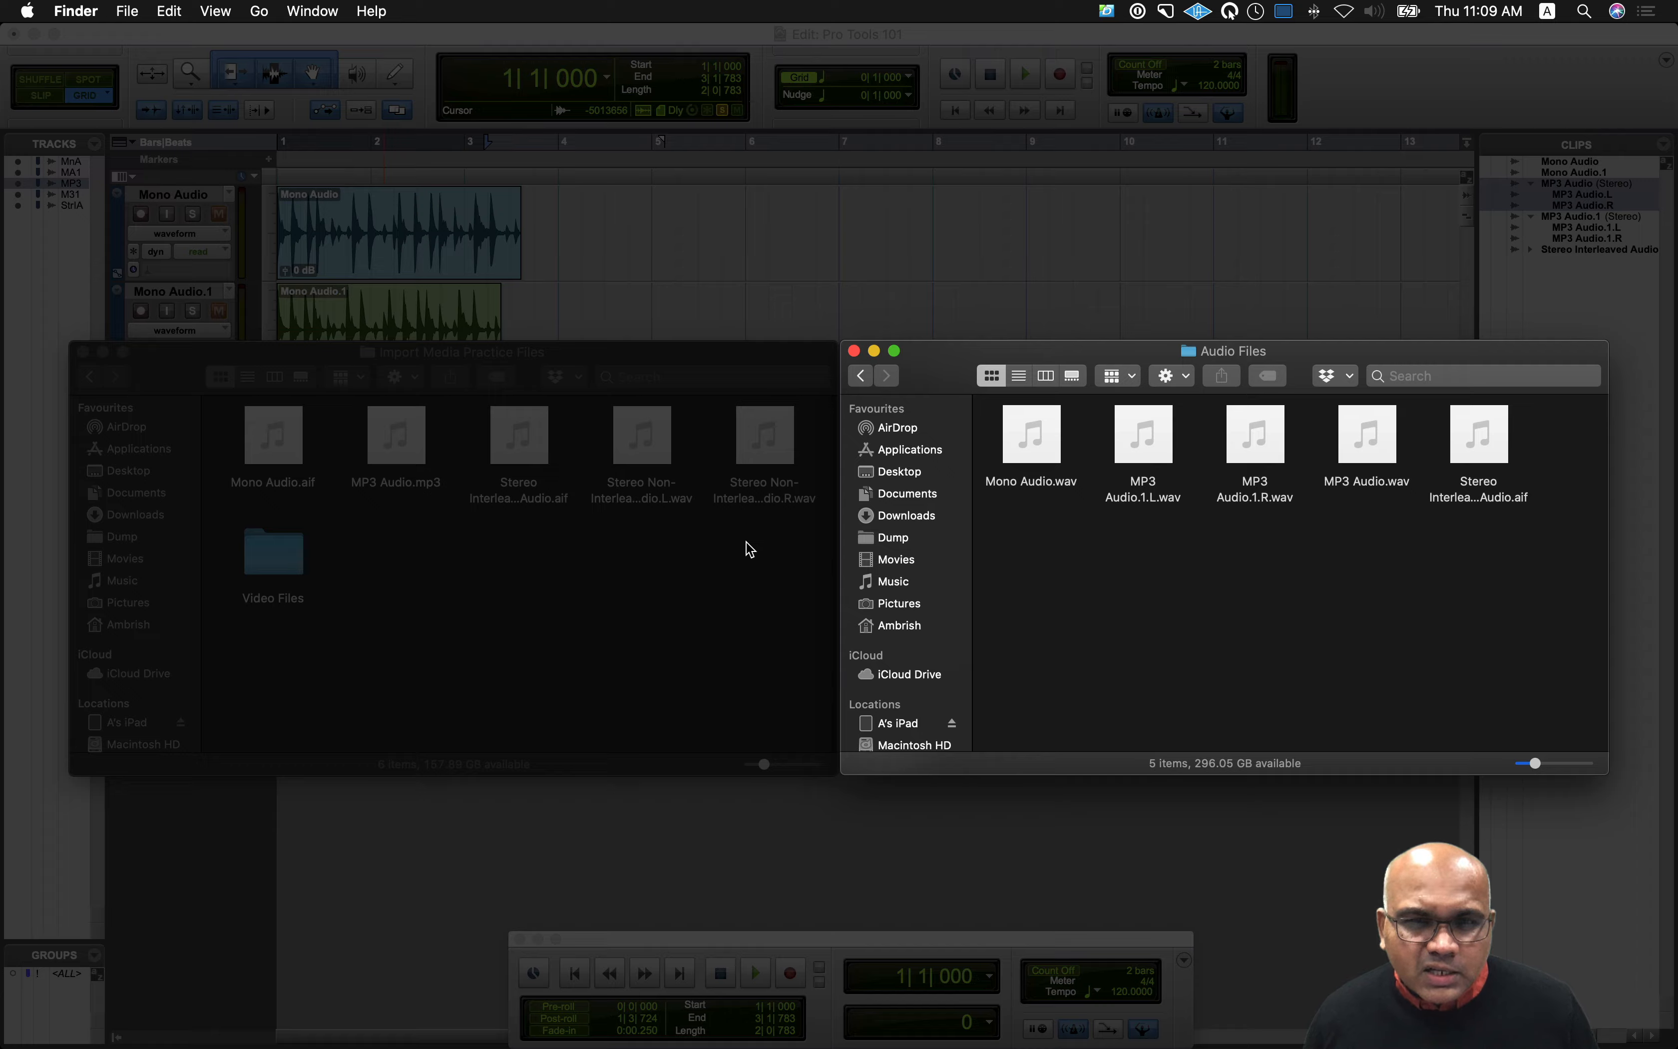
key("super+Tab")
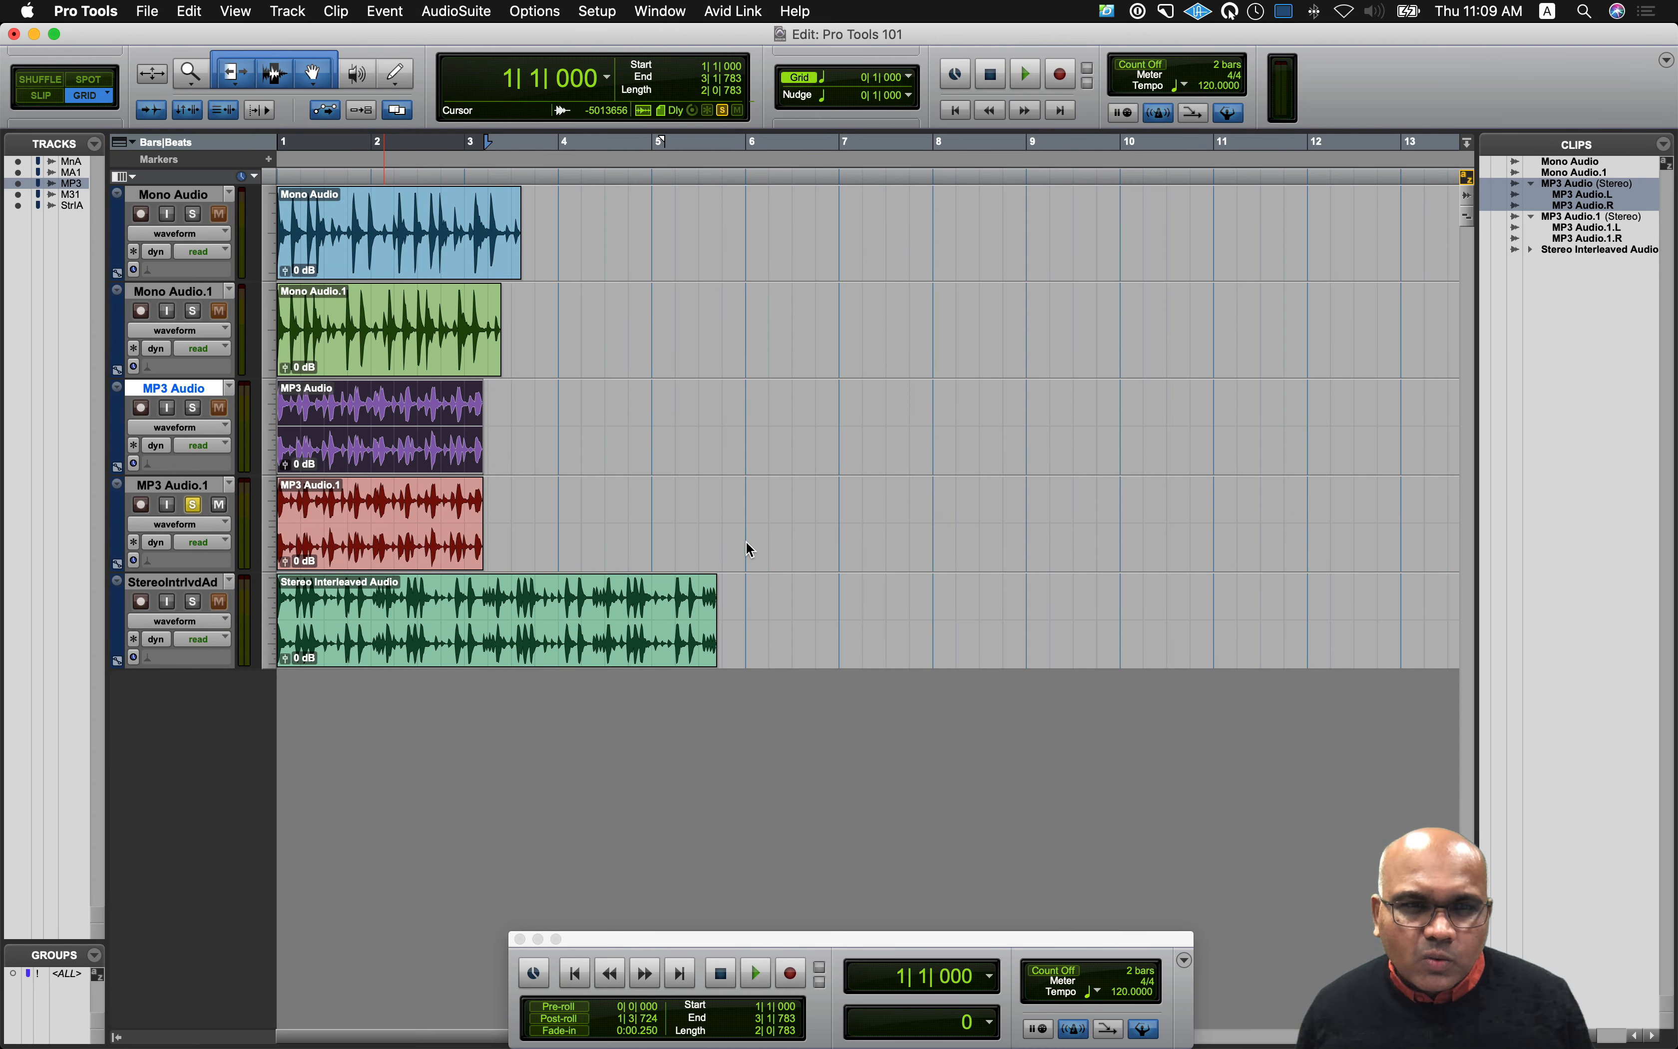
key("Return")
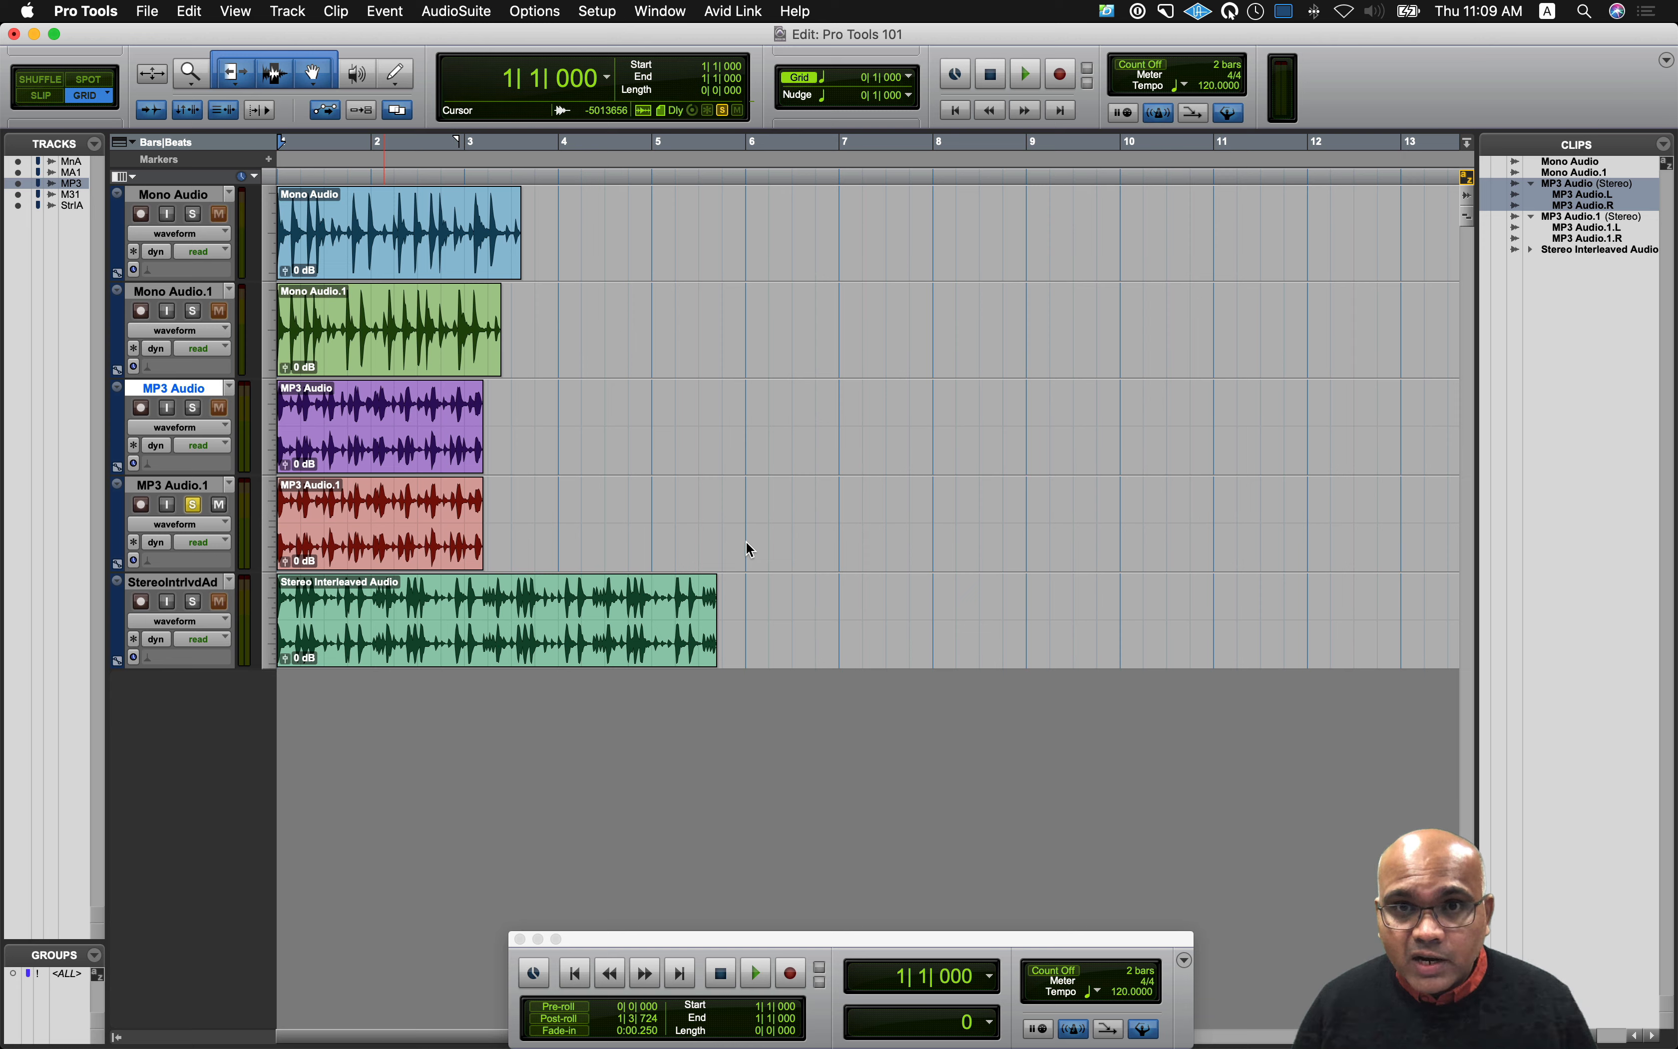
Step: Enable Interleaved in Session Setup, reopen the window to verify the setting, and close it
key("super+2")
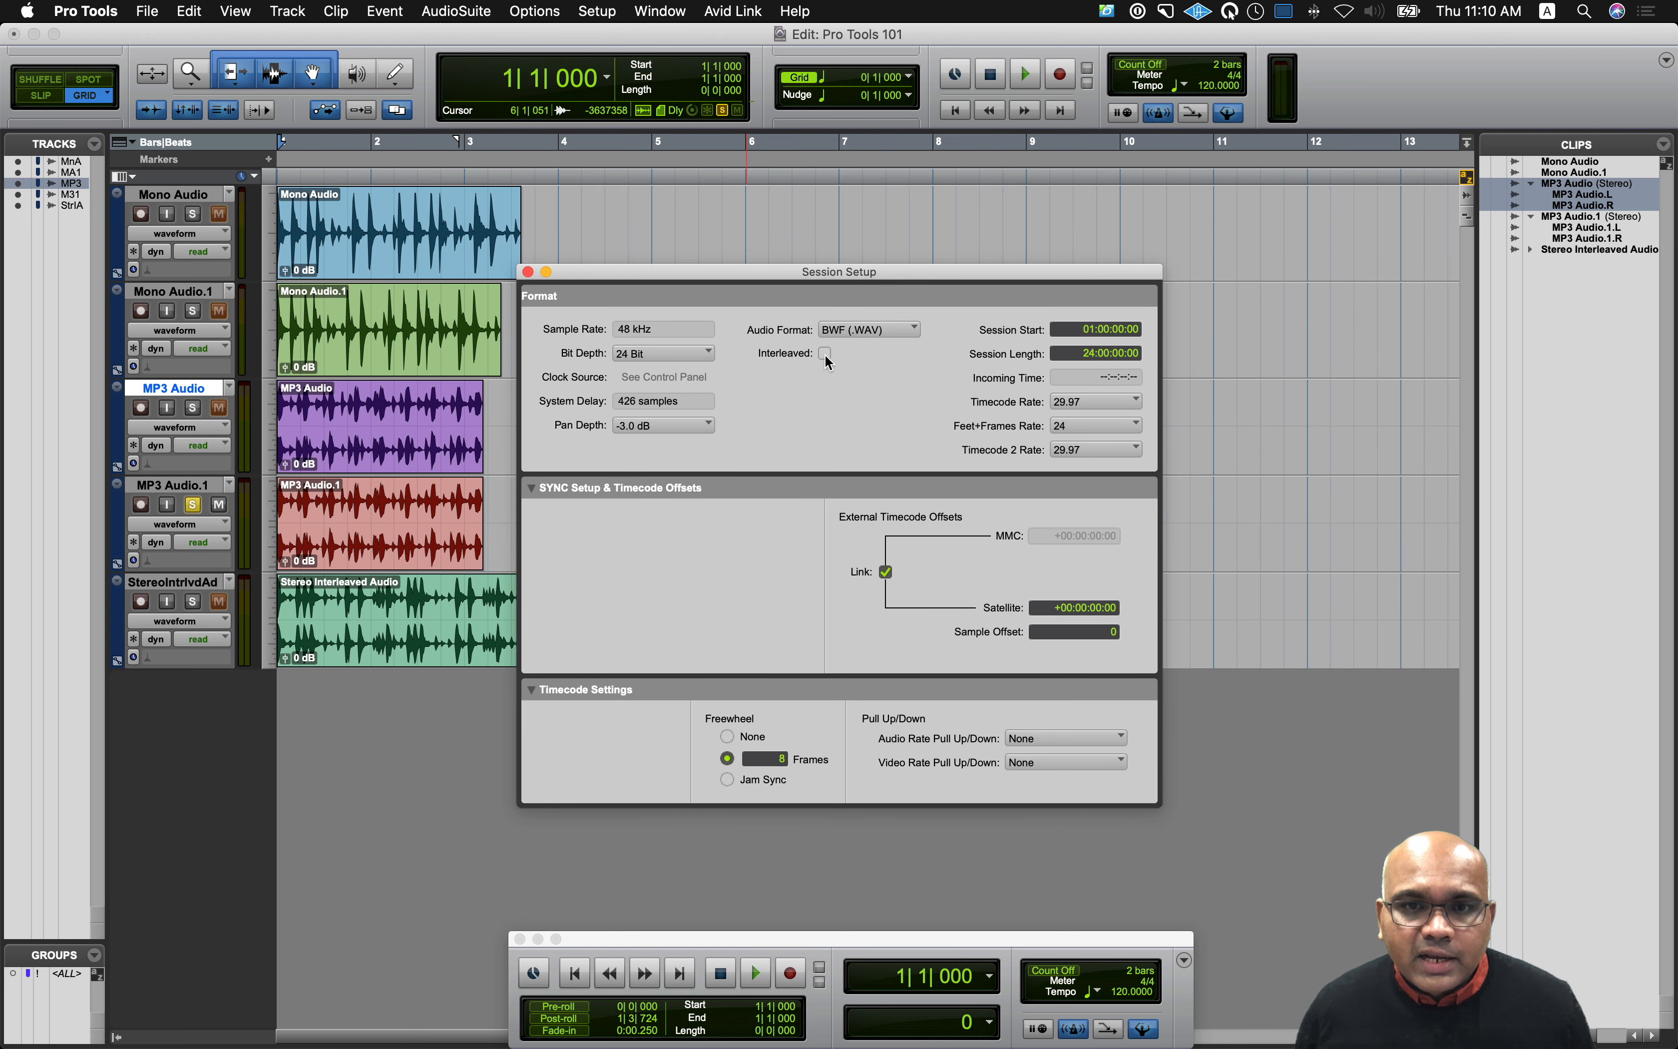
left_click(528, 273)
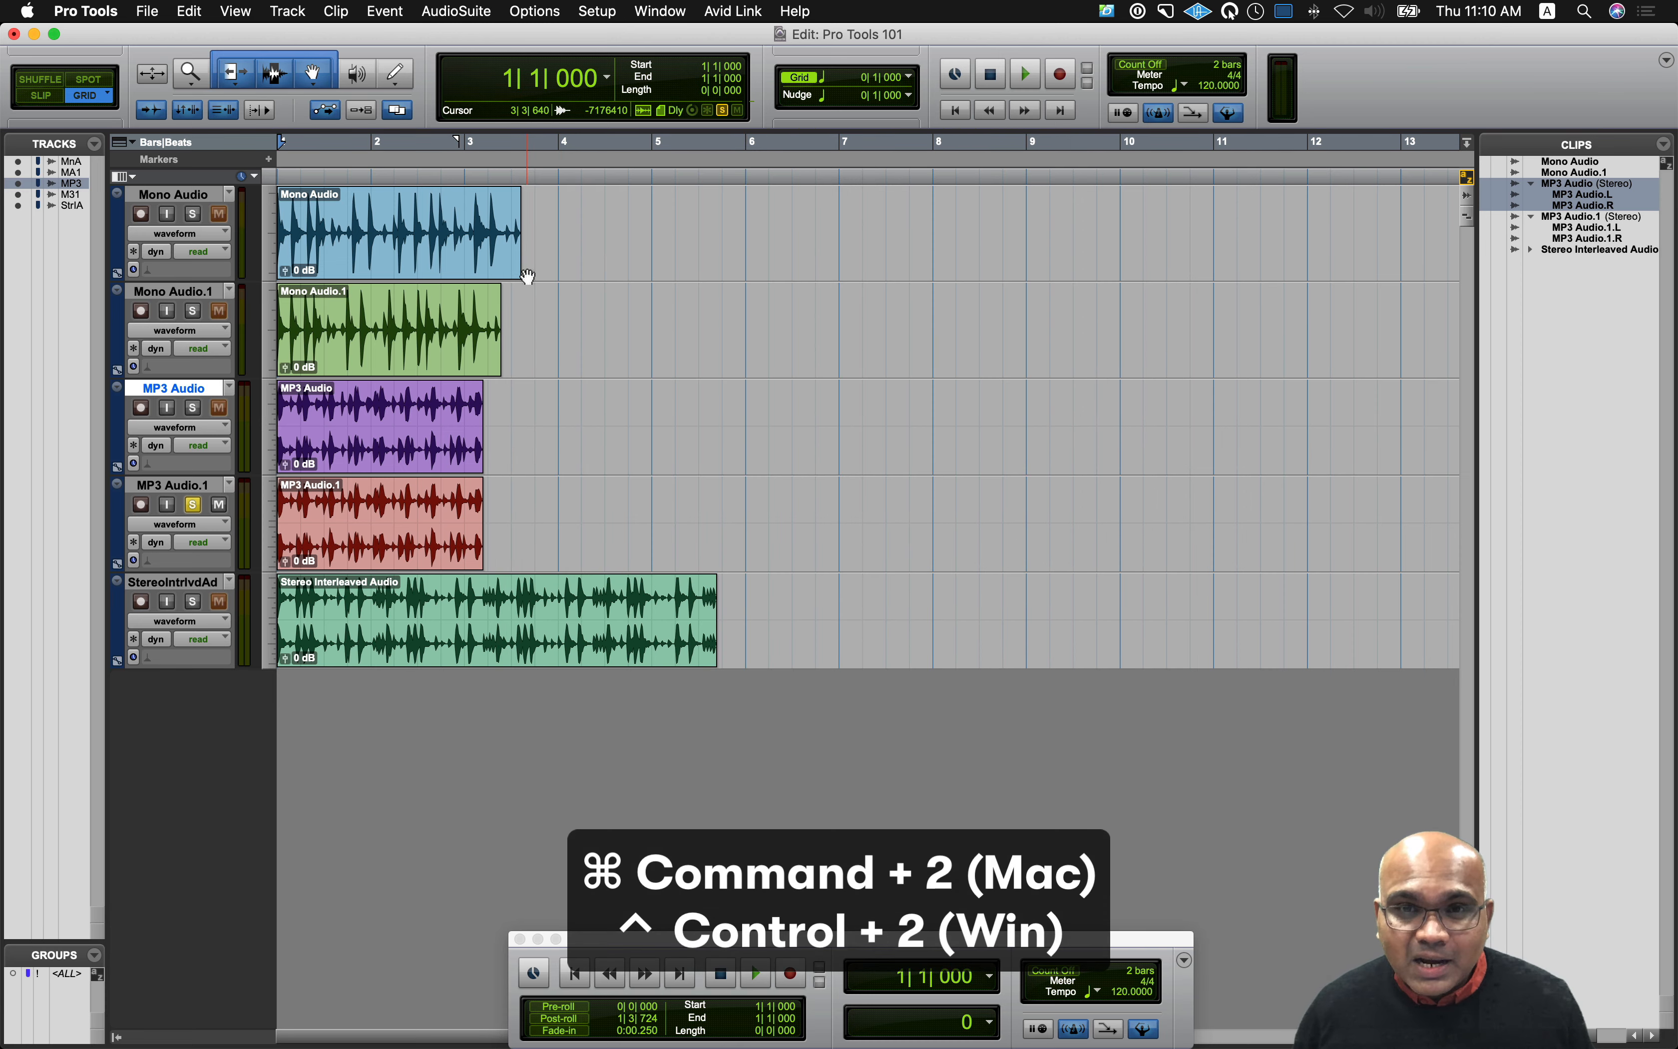
key("super+2")
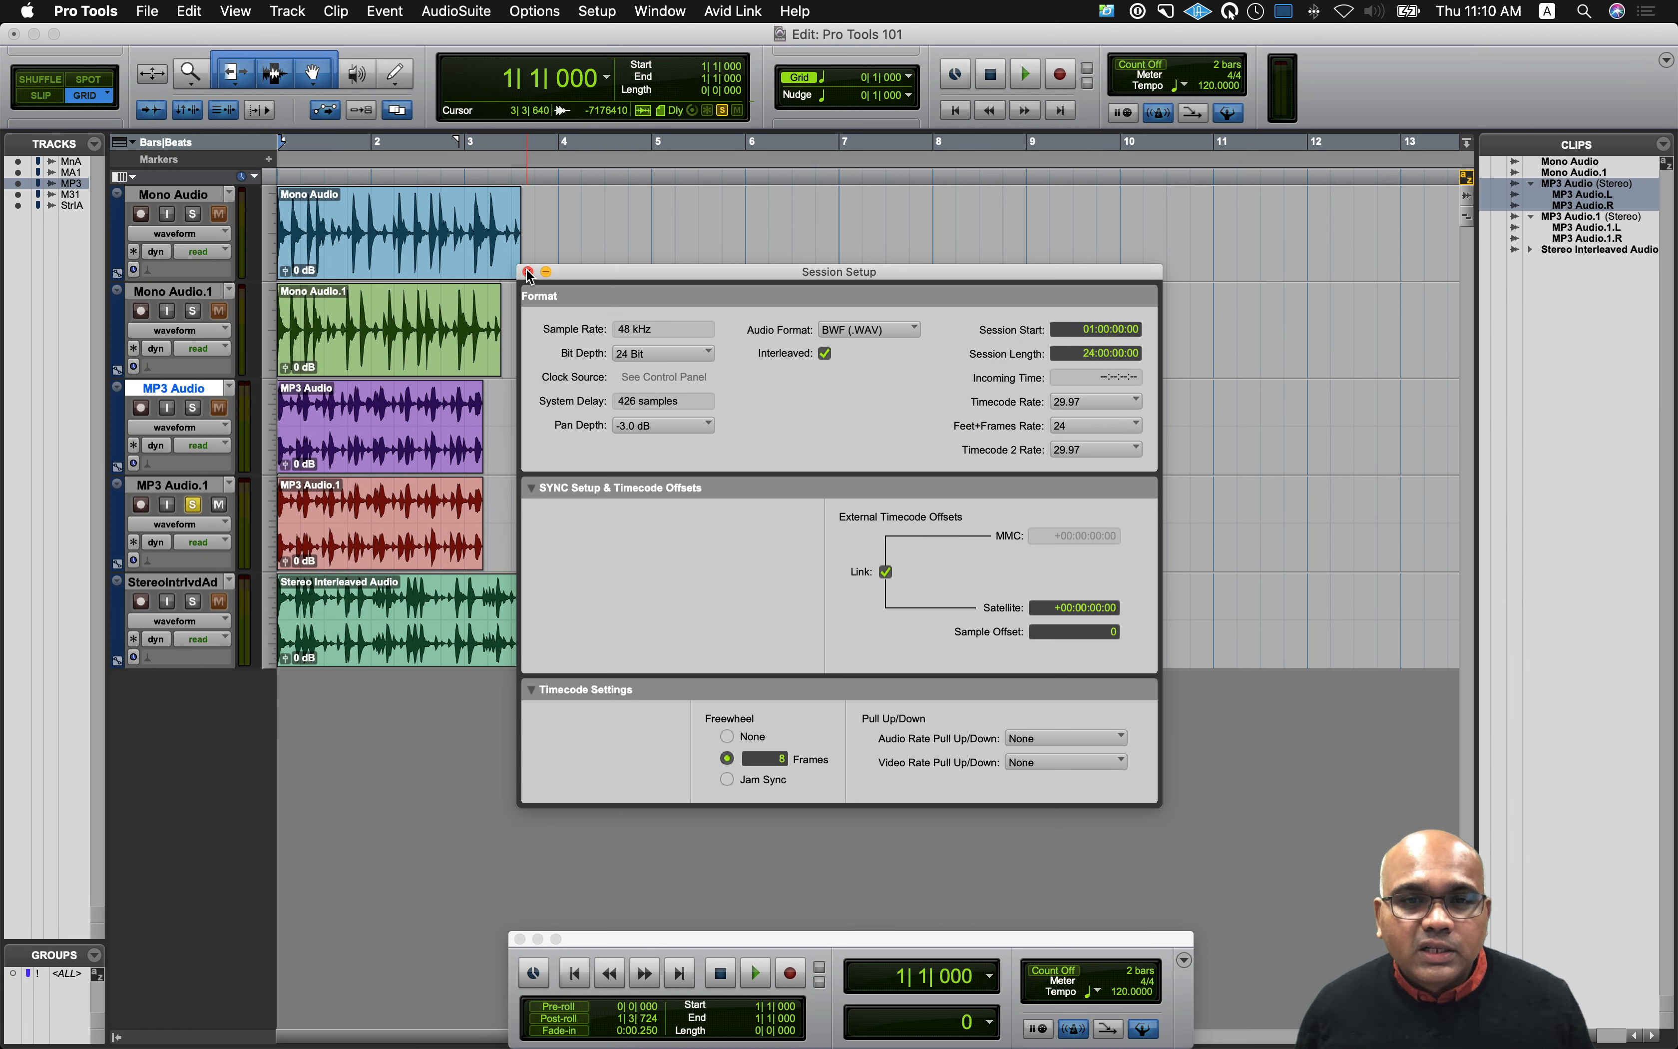
left_click(528, 272)
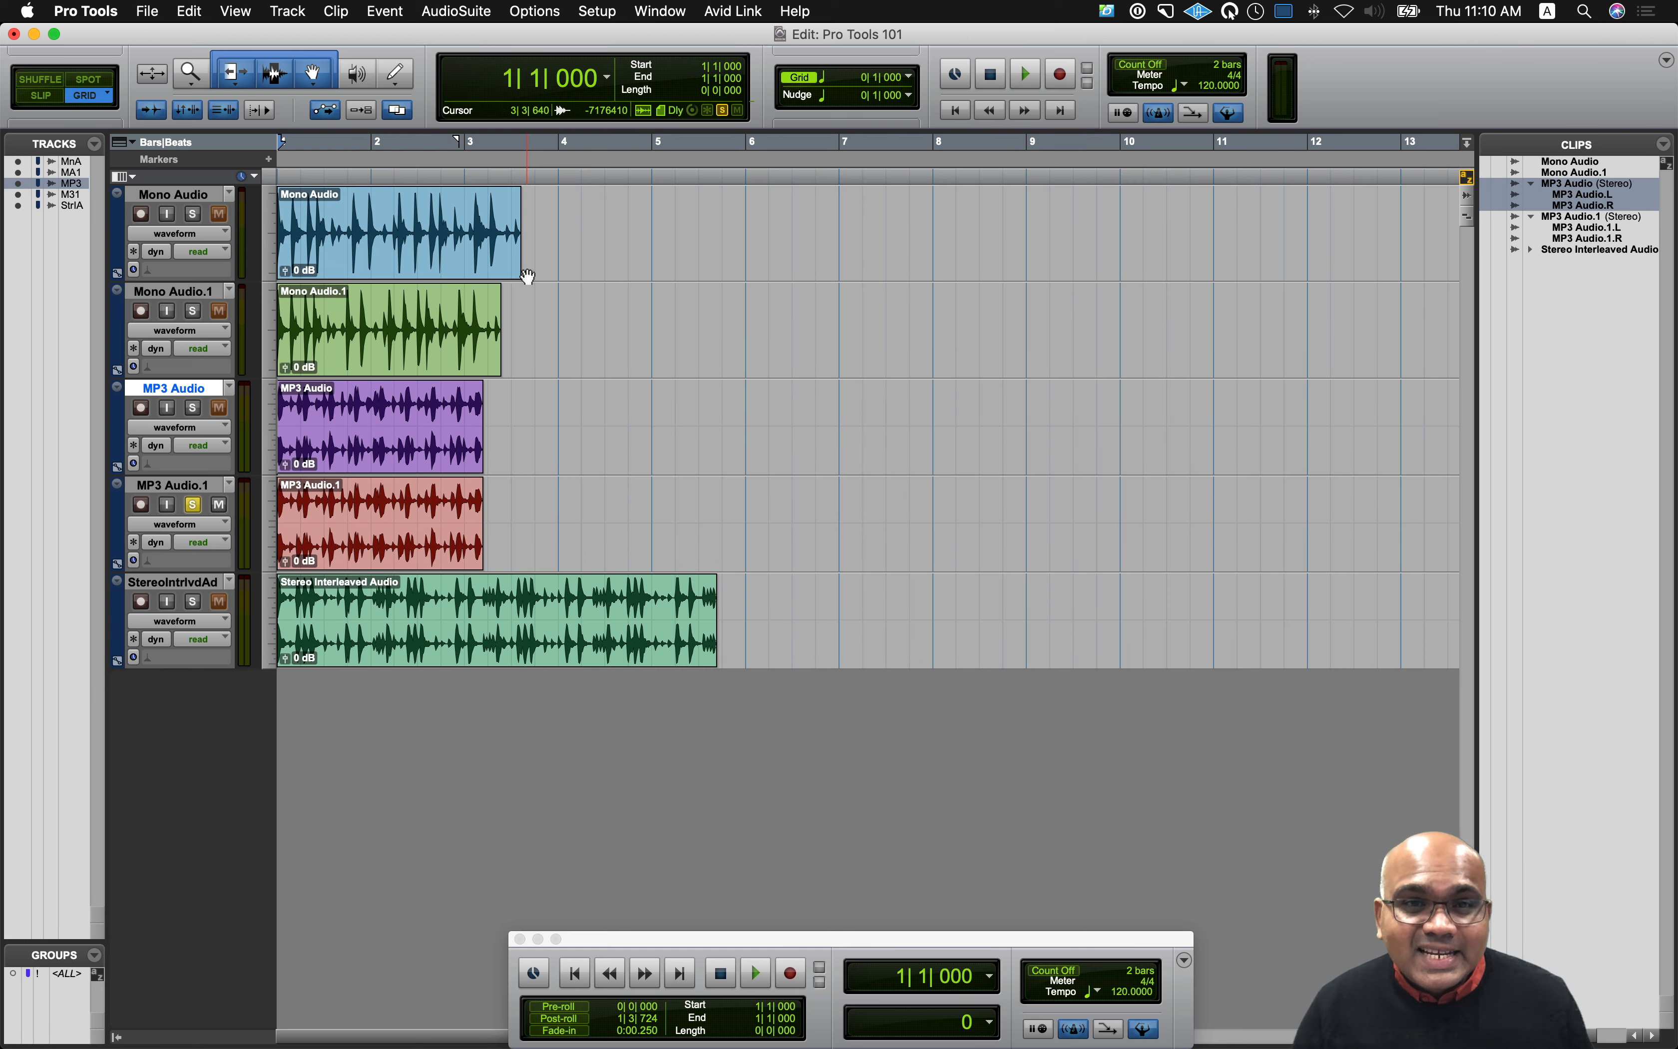
Step: Import copies of the left and right Stereo Non-Interleaved Audio files to the Audio Files folder, on a new track at Session Start
key("super+shift+i")
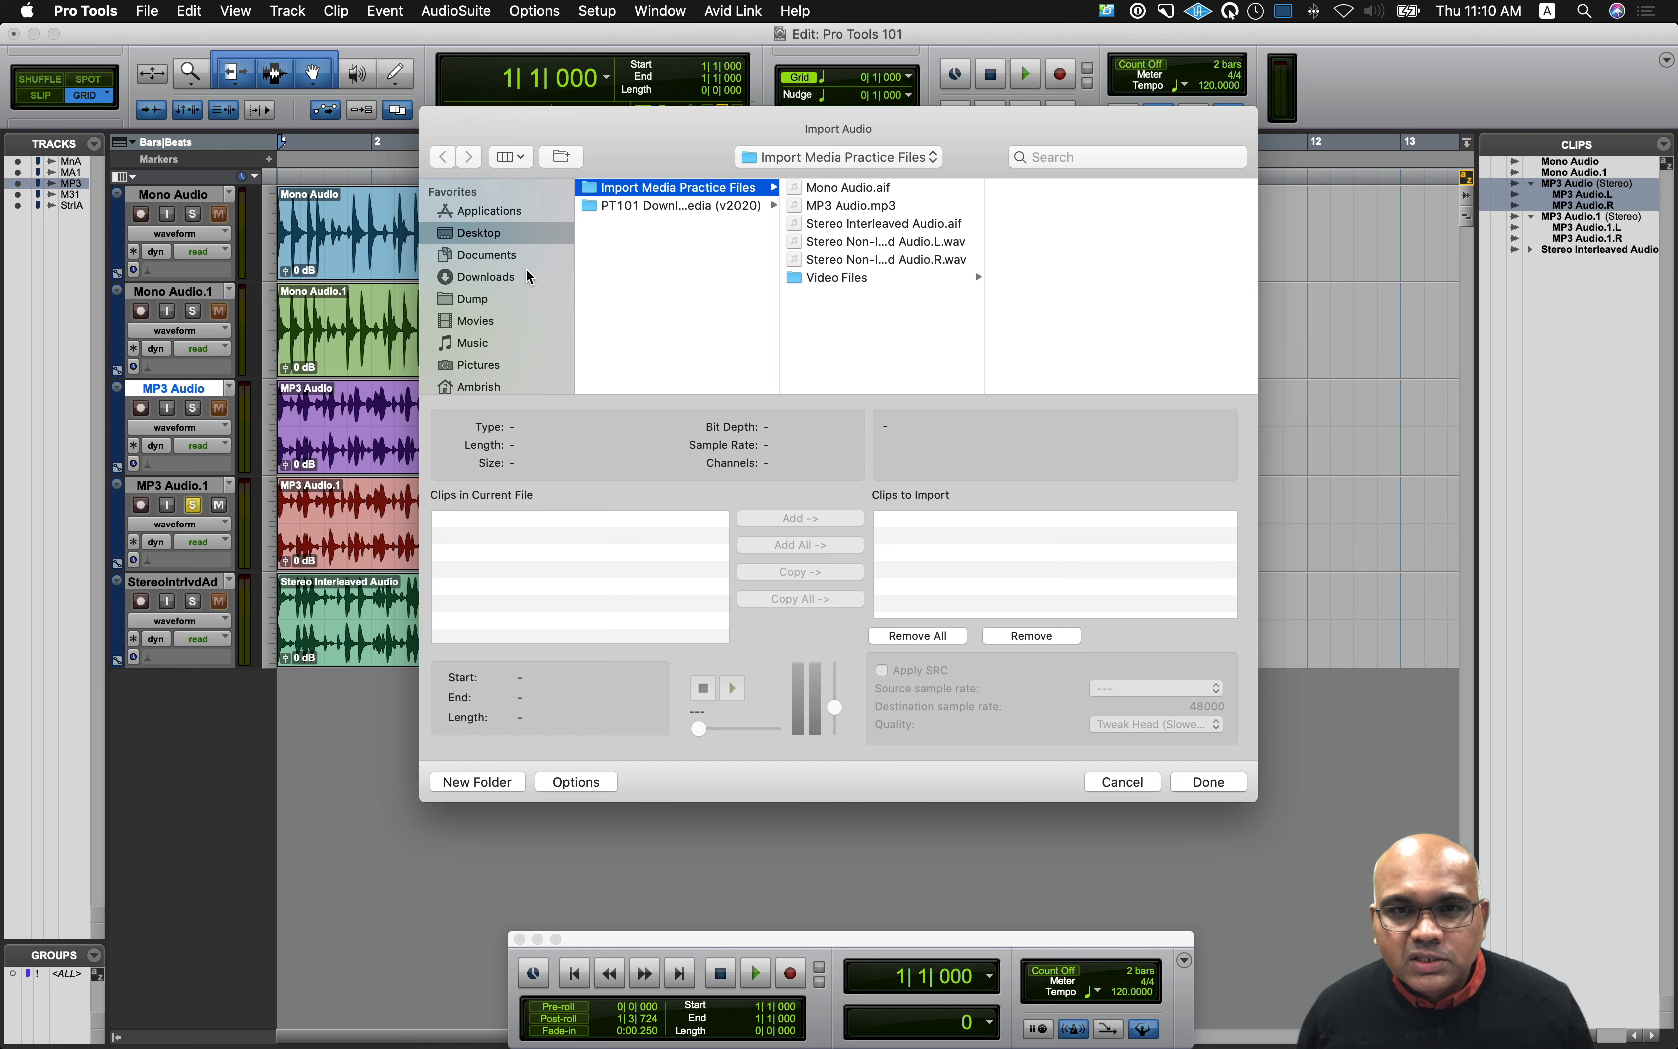
left_click(867, 243)
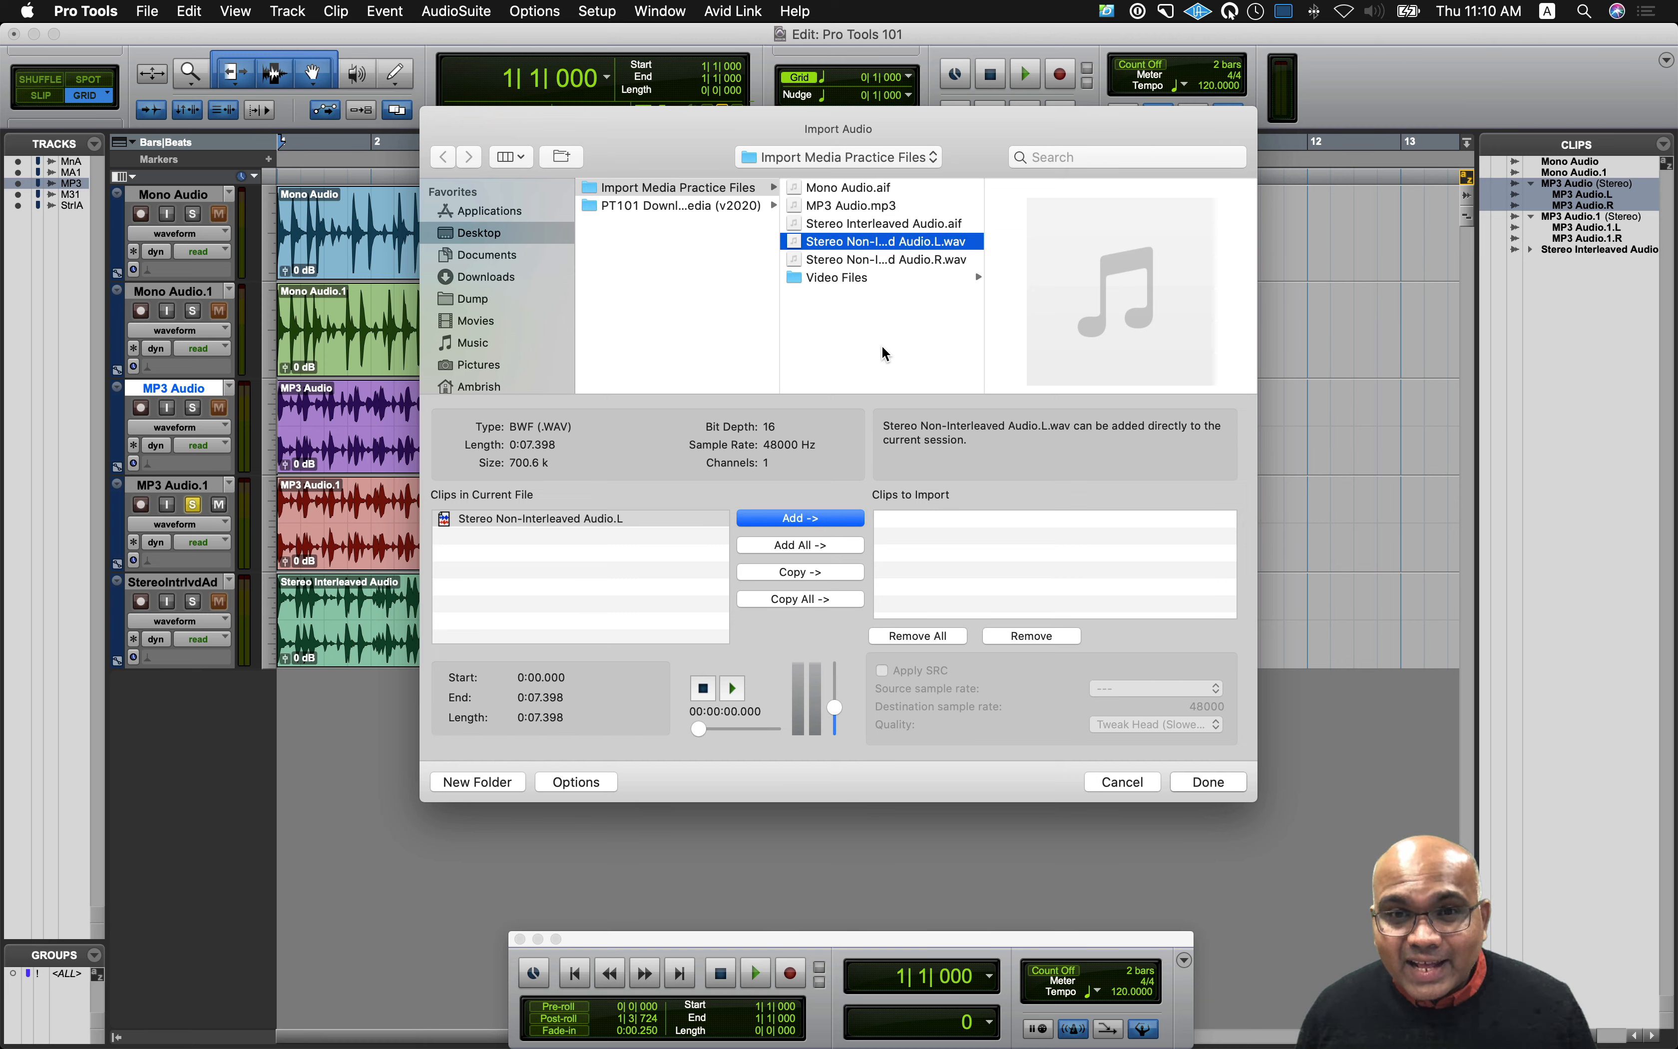
left_click(887, 260)
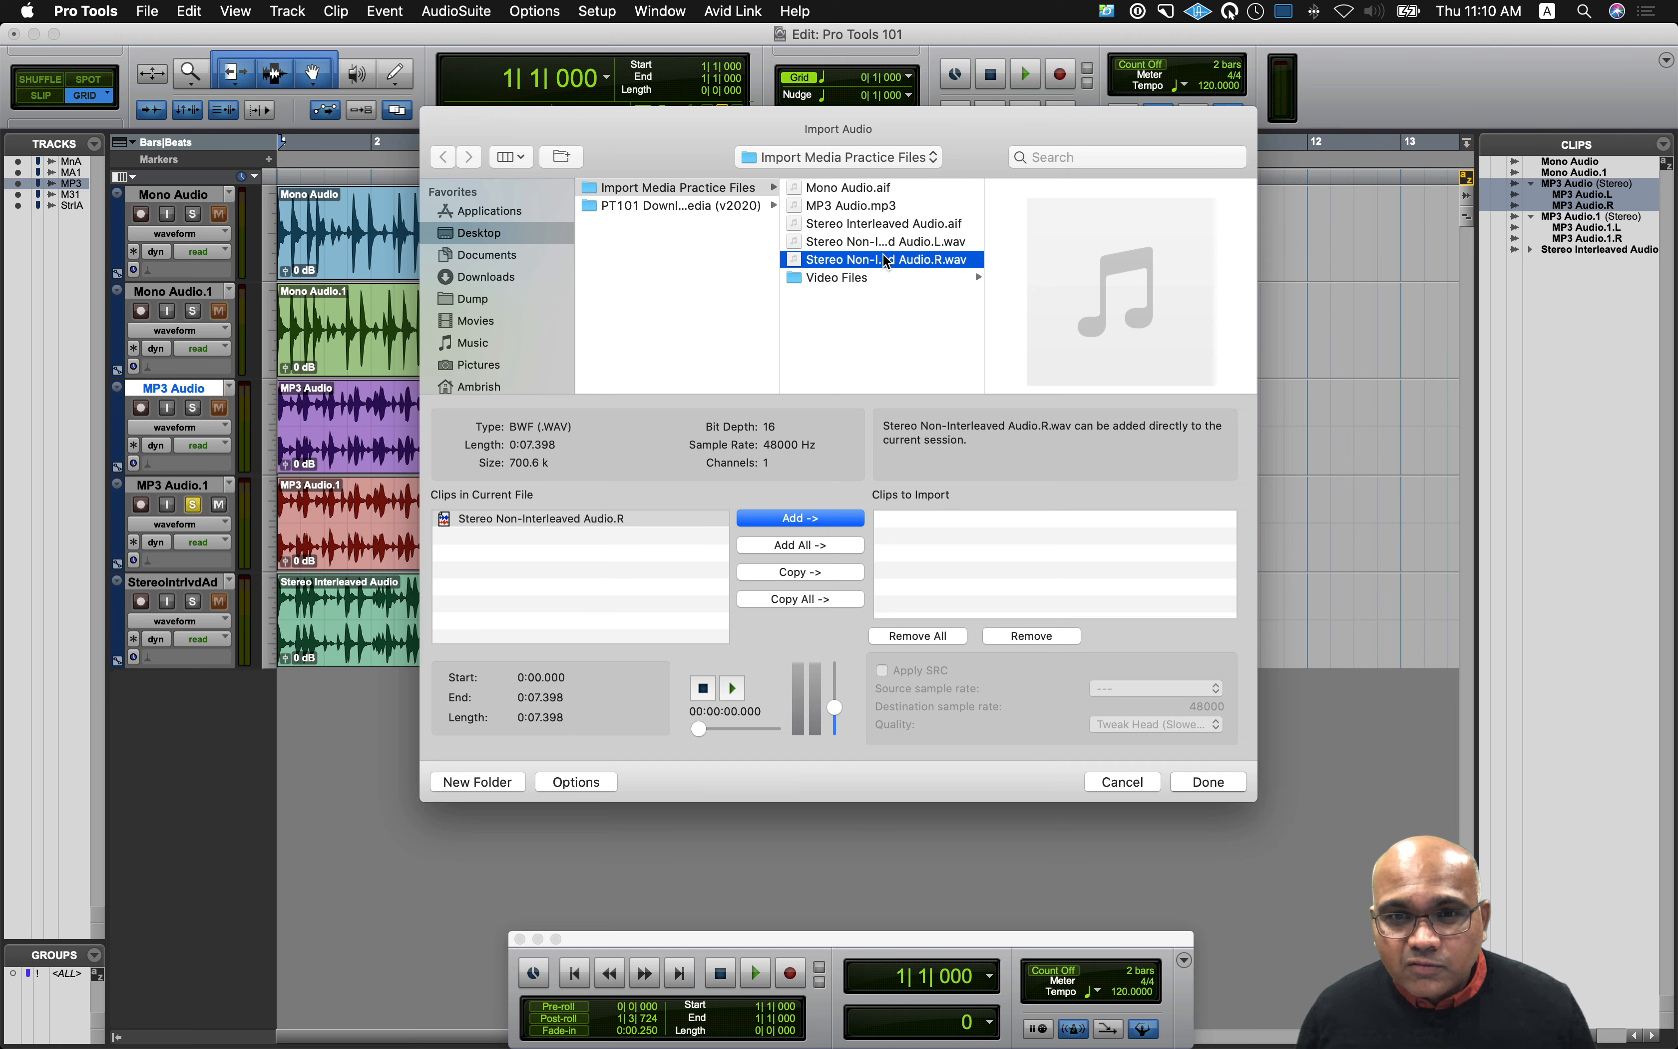
left_click(912, 242, "shift")
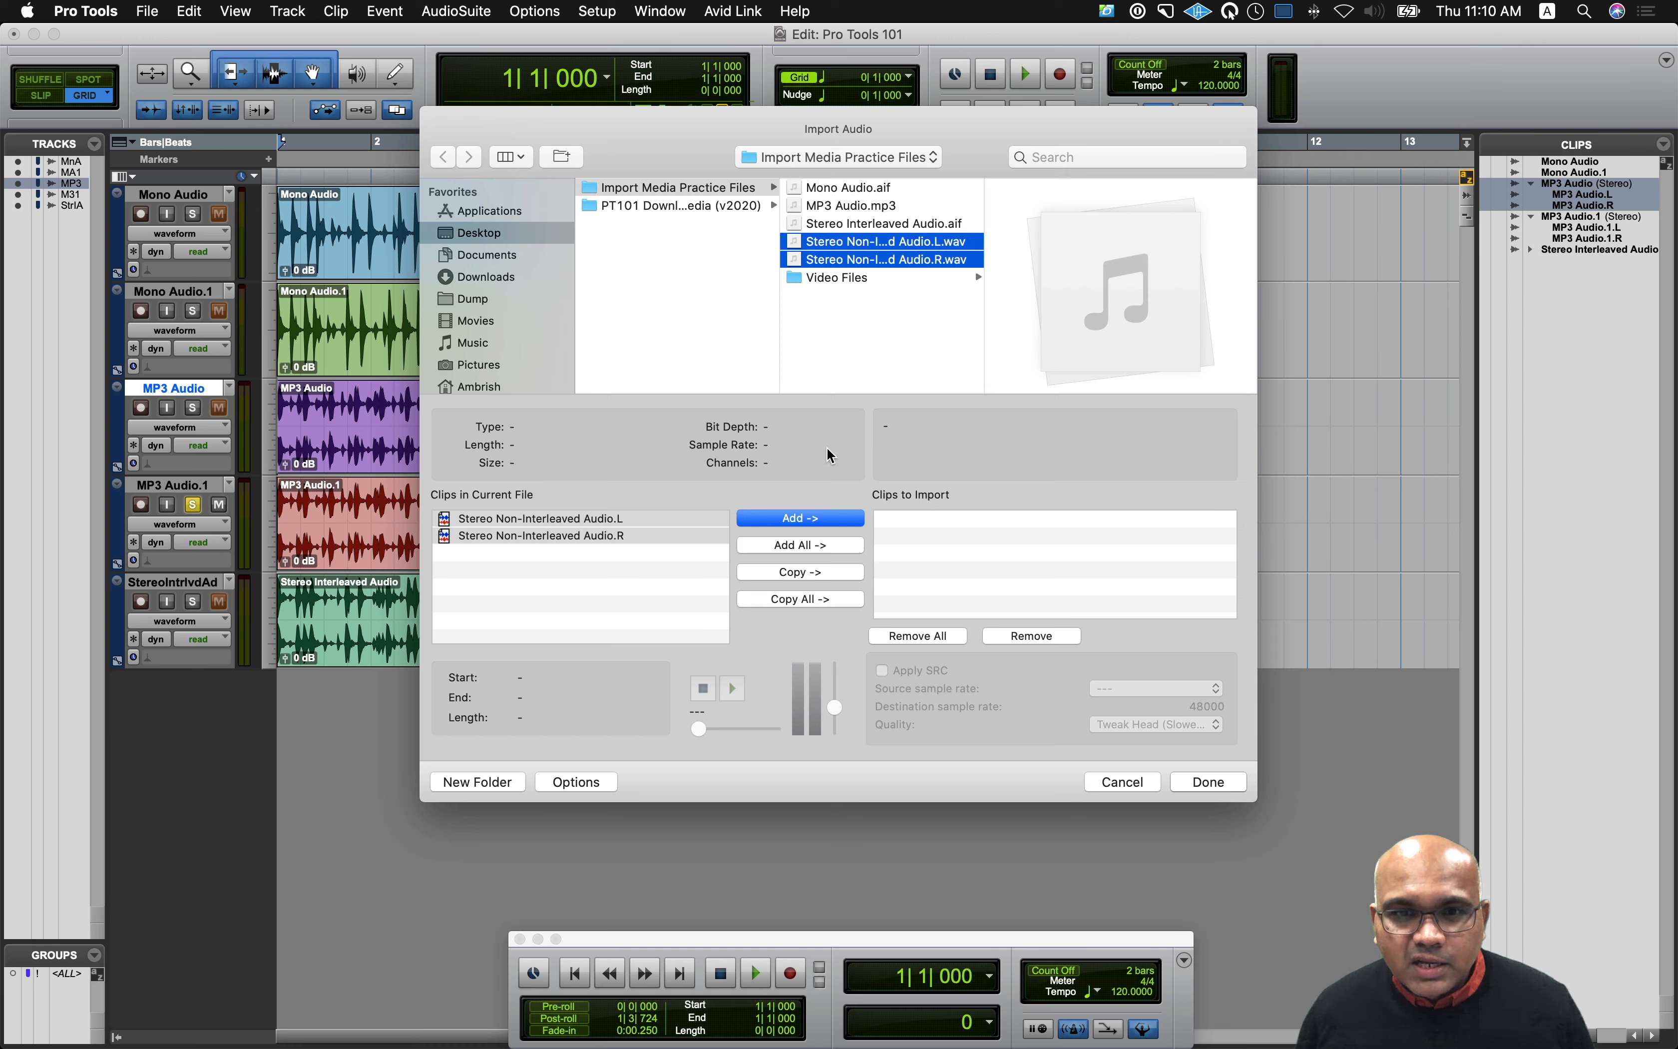
left_click(835, 574)
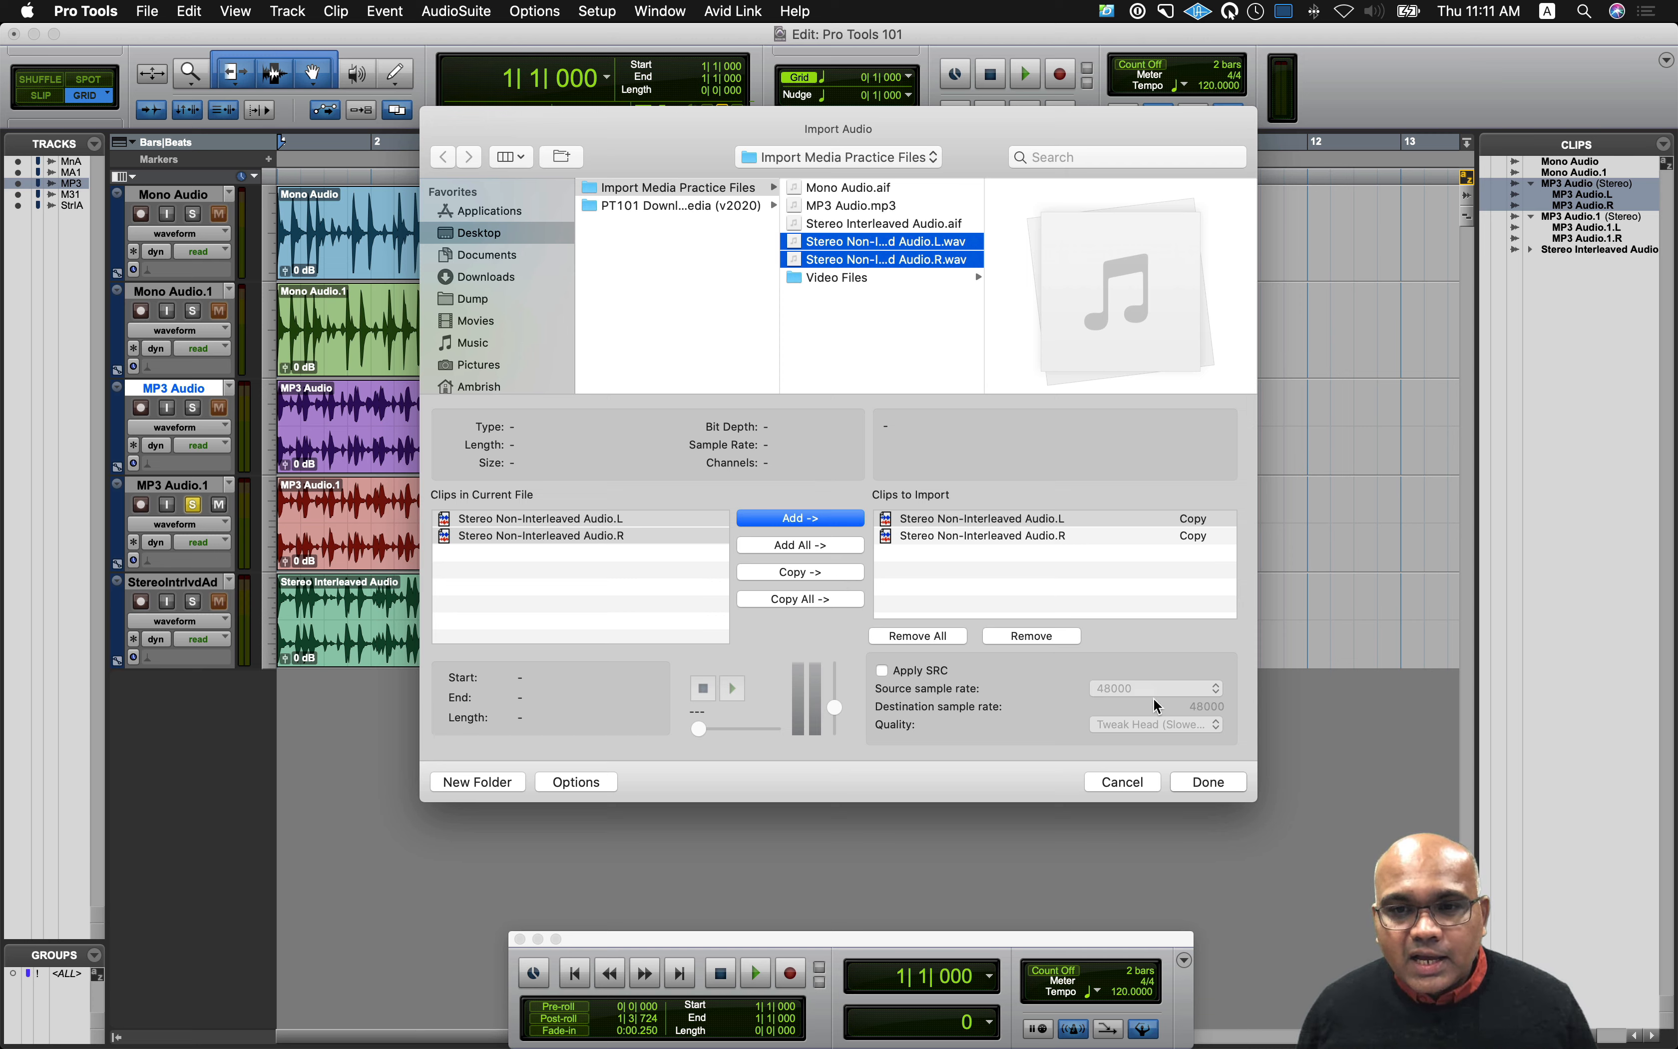
left_click(1207, 782)
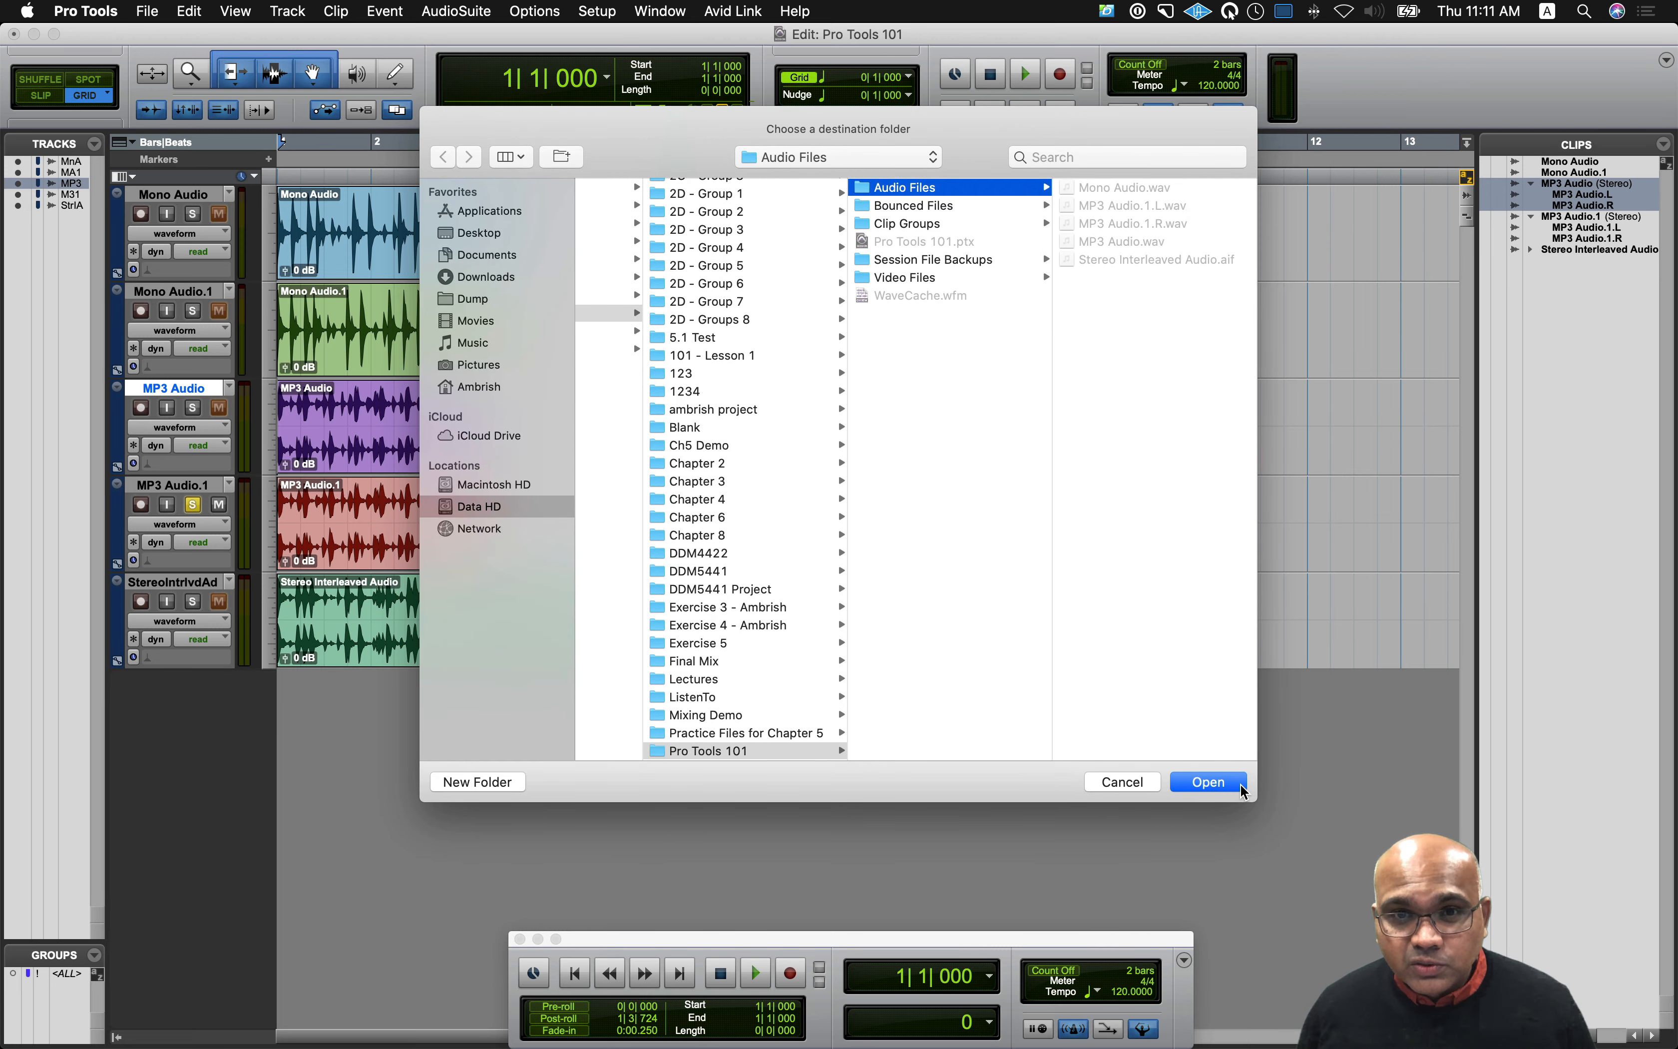
left_click(1241, 788)
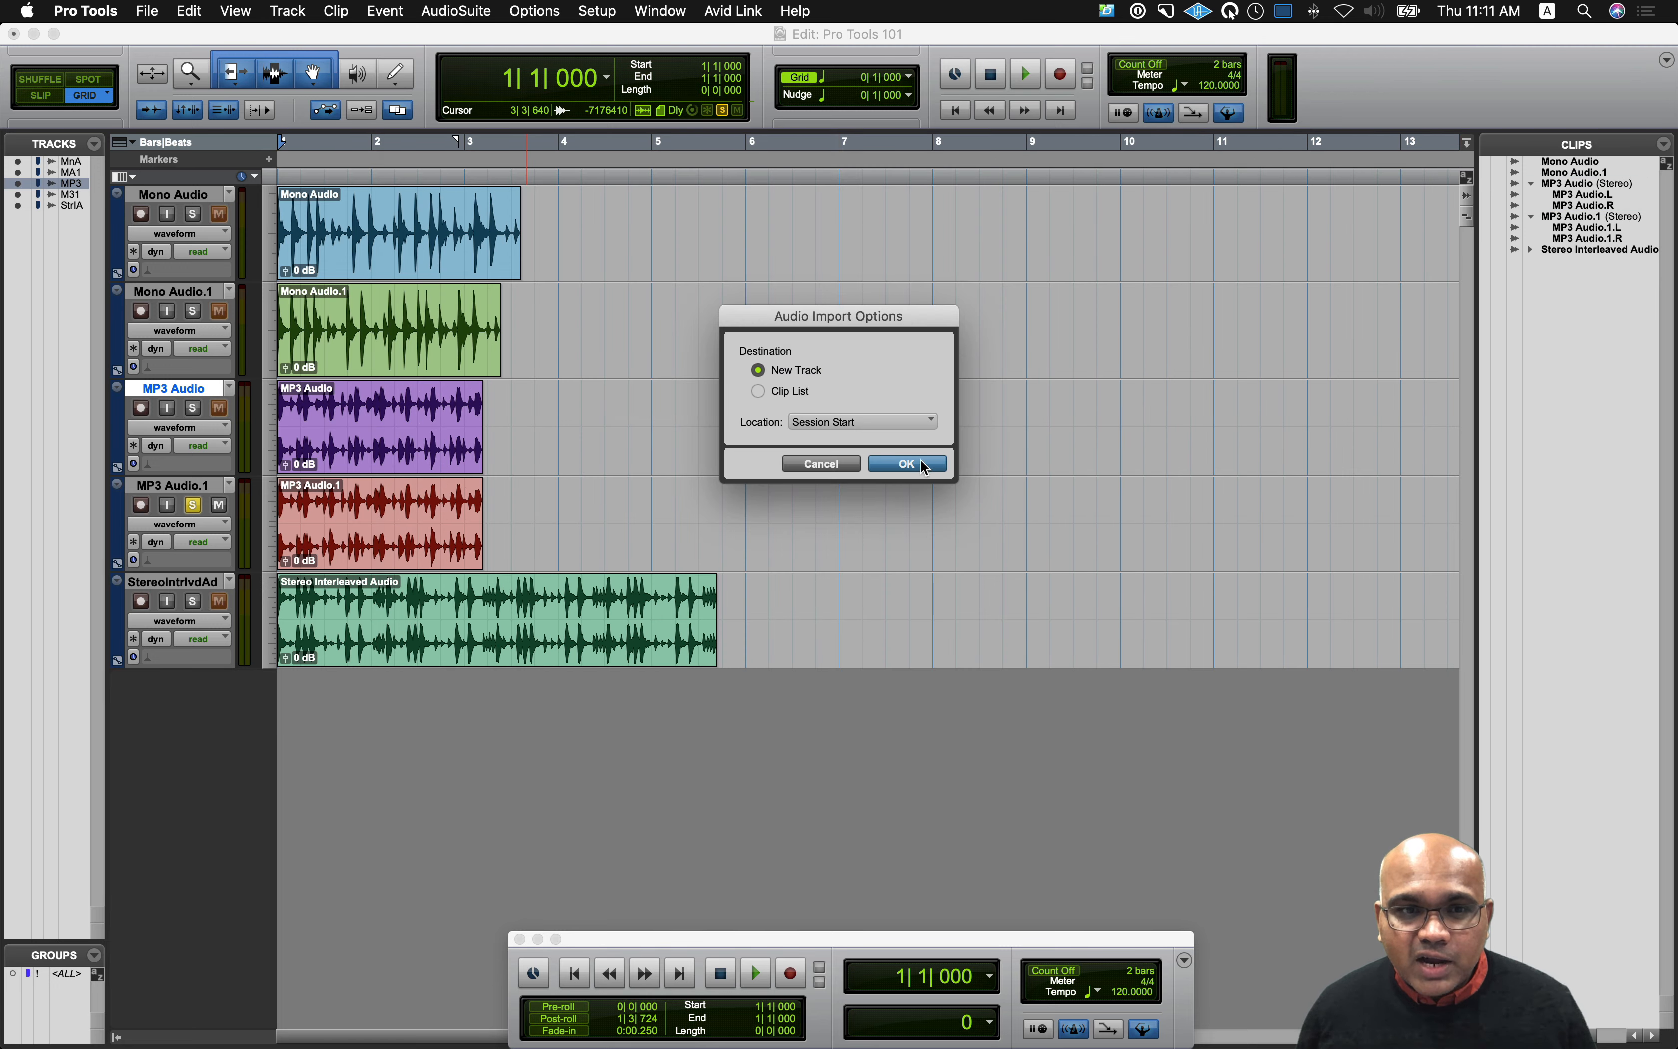
left_click(933, 465)
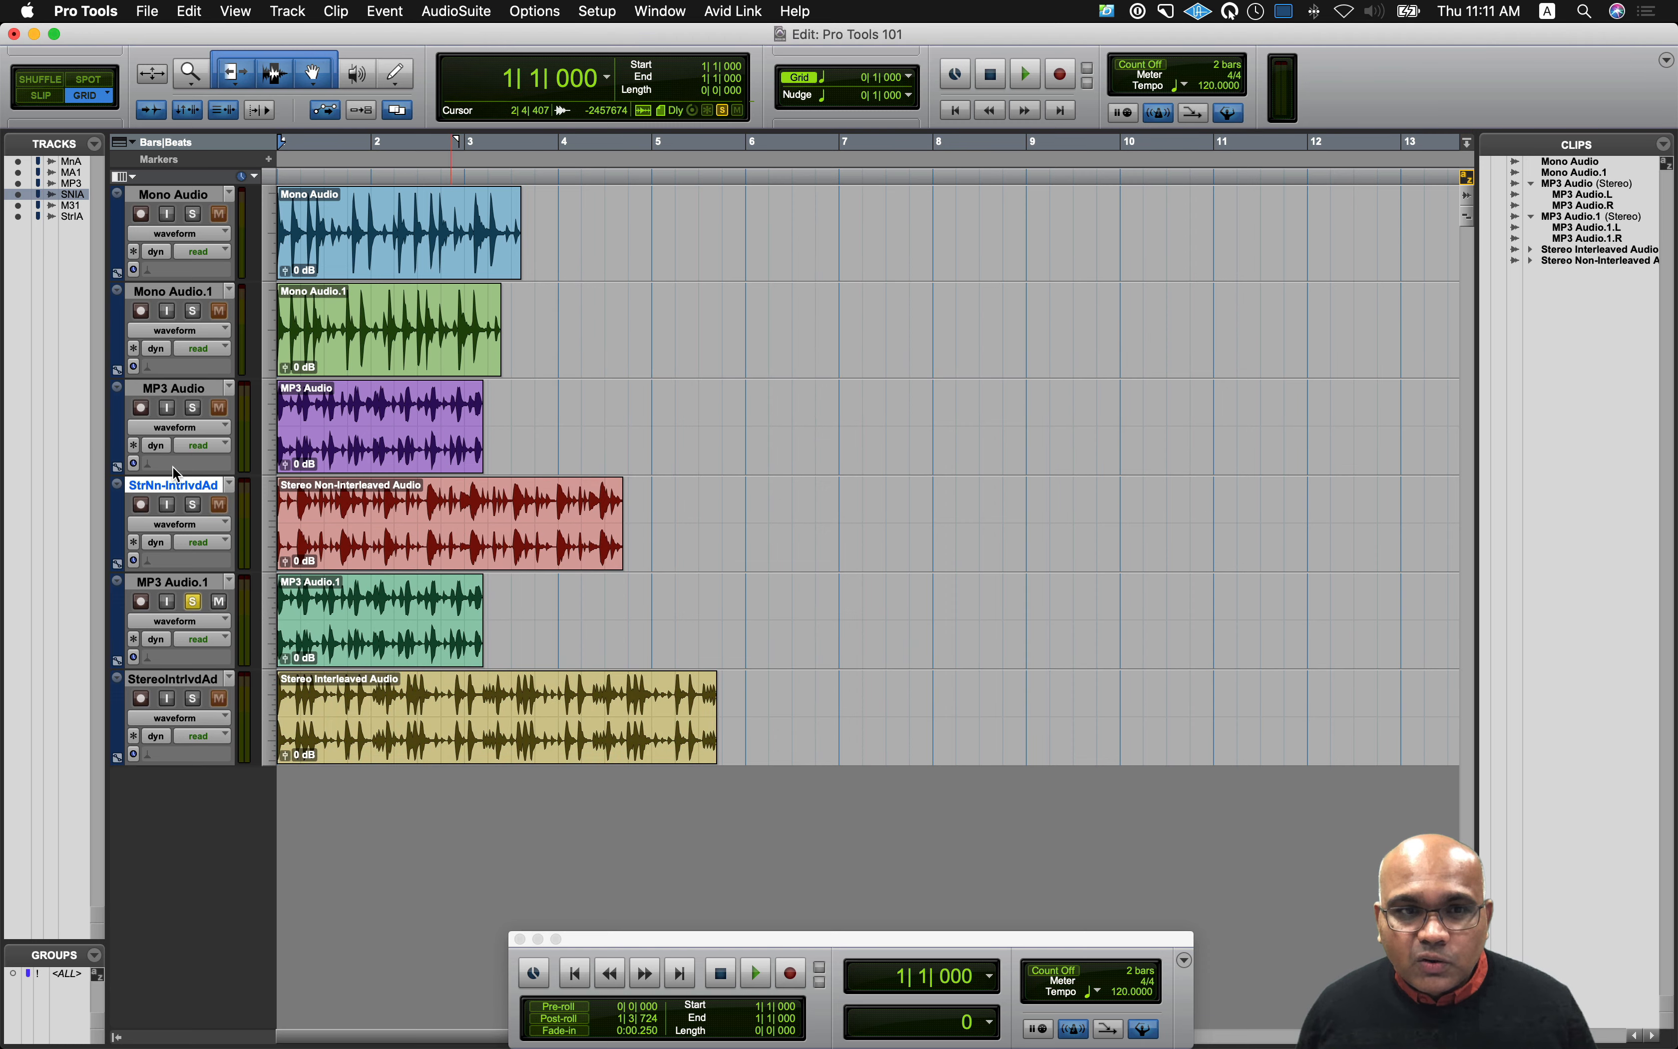
Step: Select the imported non-interleaved clip, widen the Clips list to show full names, and select Stereo Non-Interleaved Audio in it
left_click(382, 562)
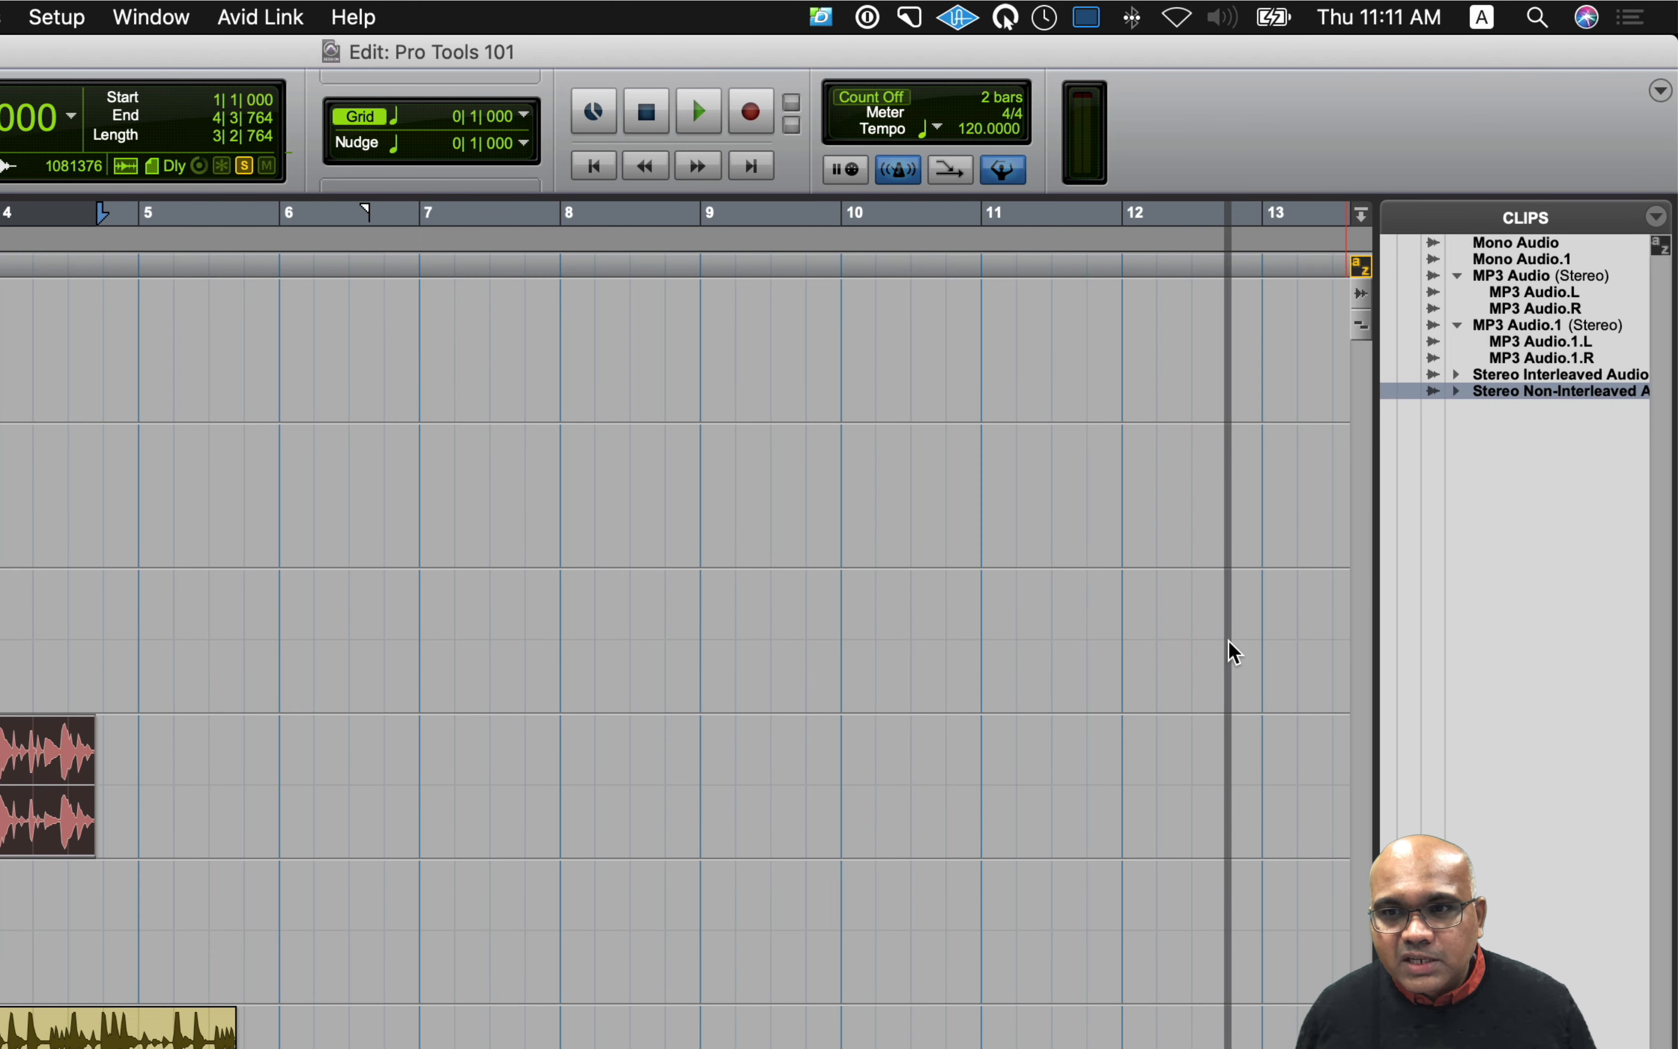
left_click_drag(1228, 642, 1228, 642)
left_click(1399, 641)
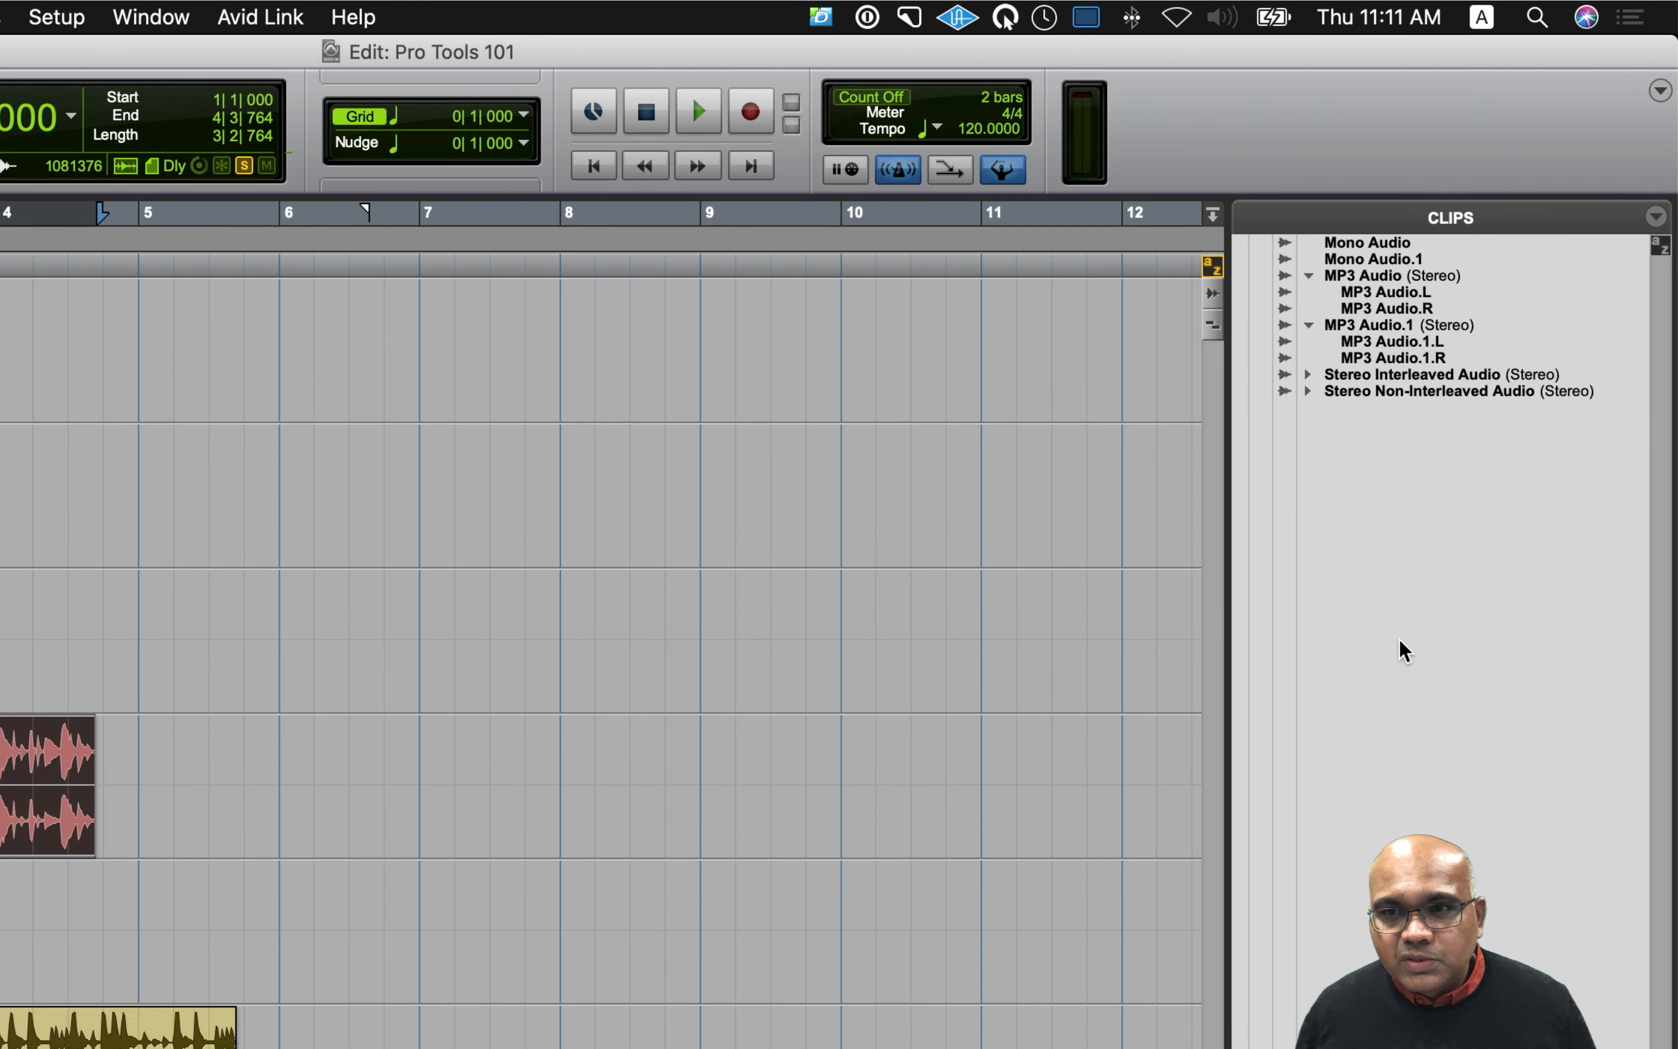
left_click(1424, 392)
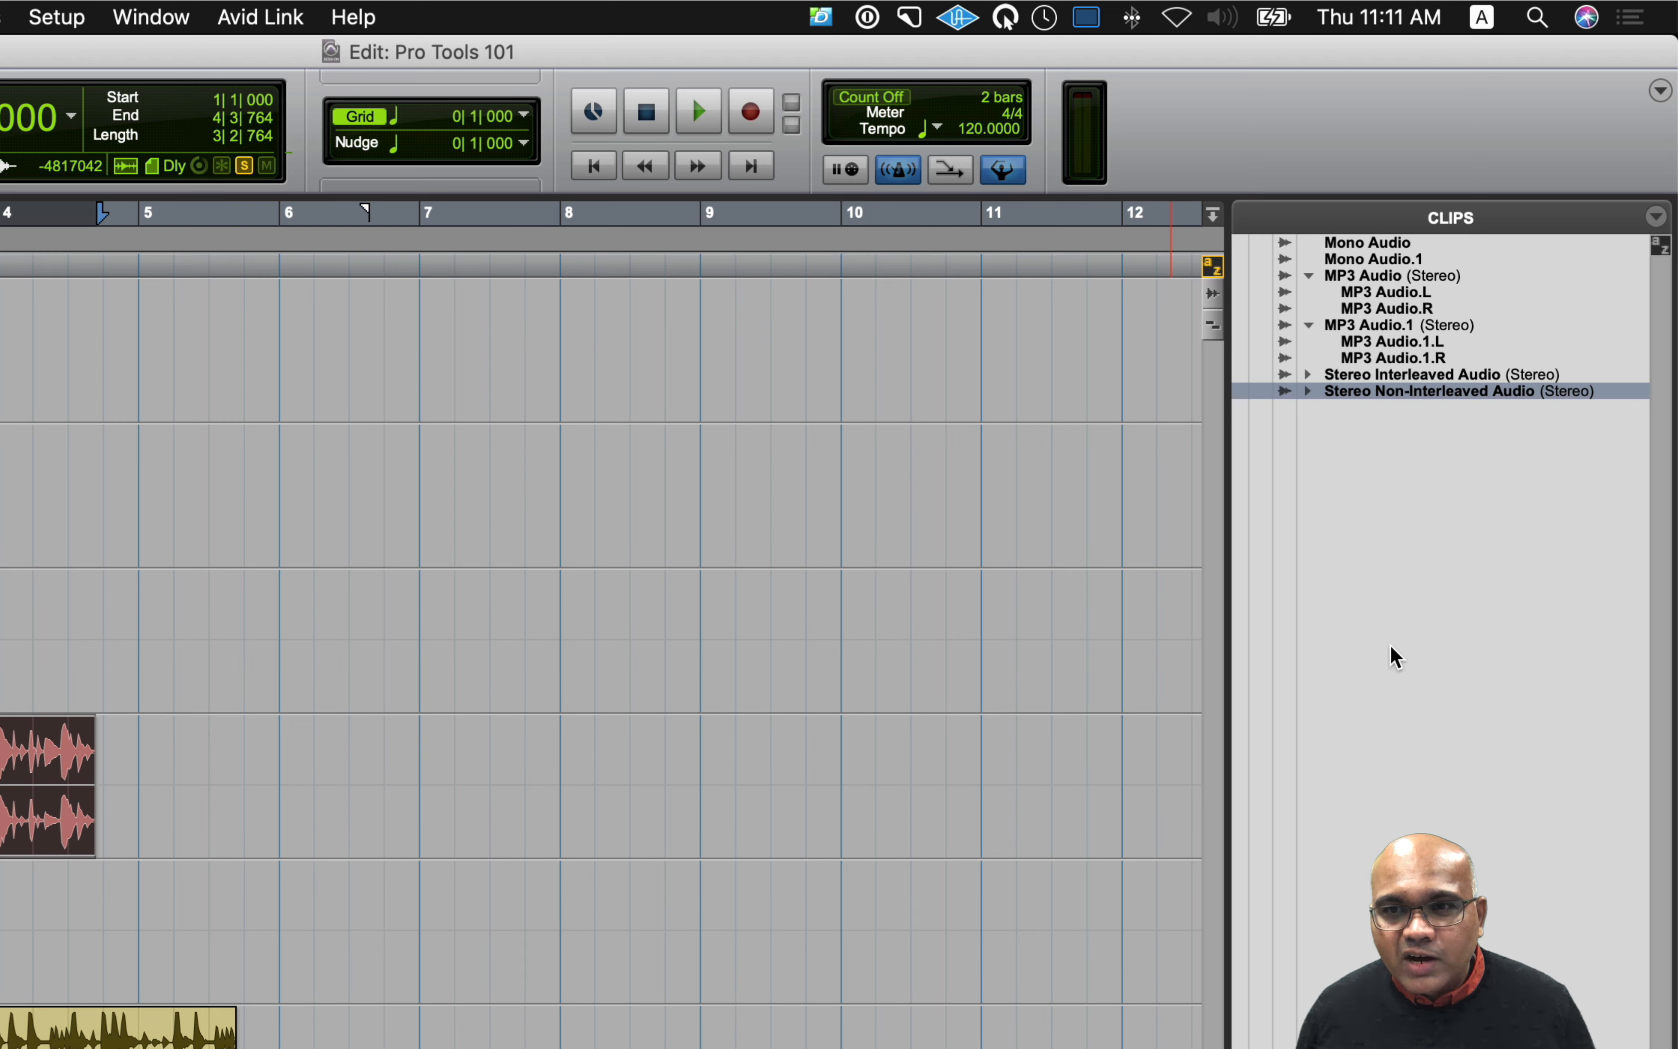
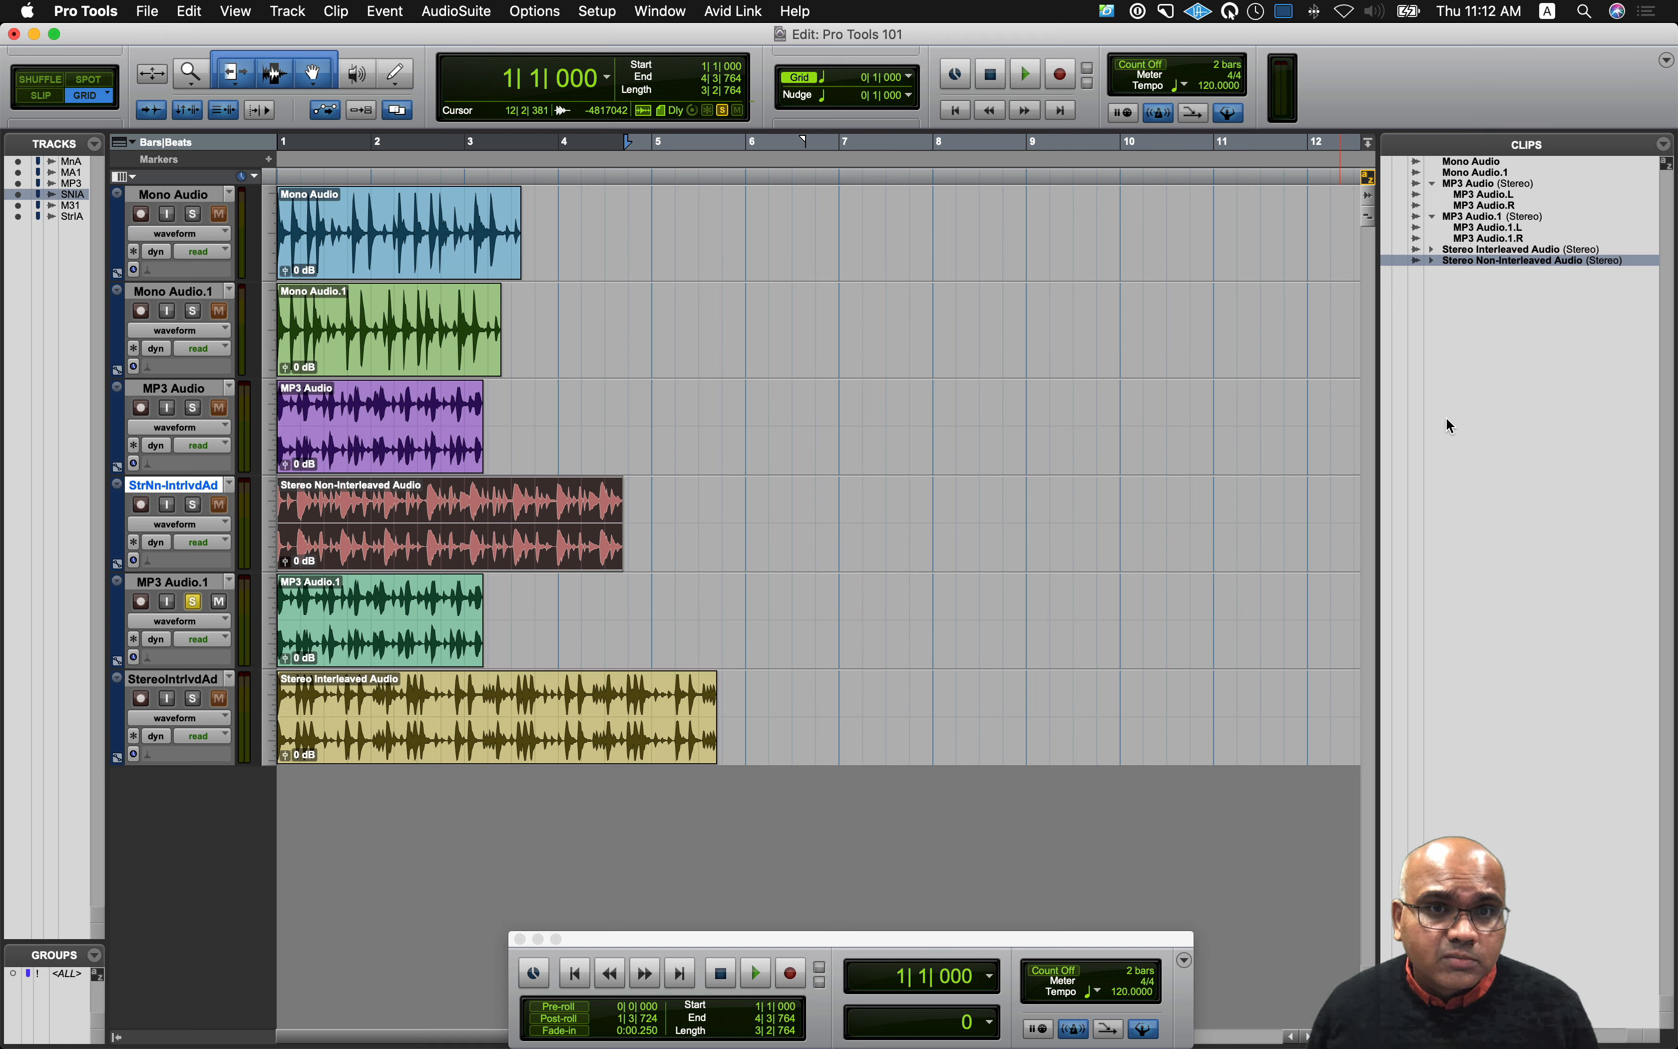
Step: Open a new Default Workspace browser and show its advanced search criteria
left_click(660, 12)
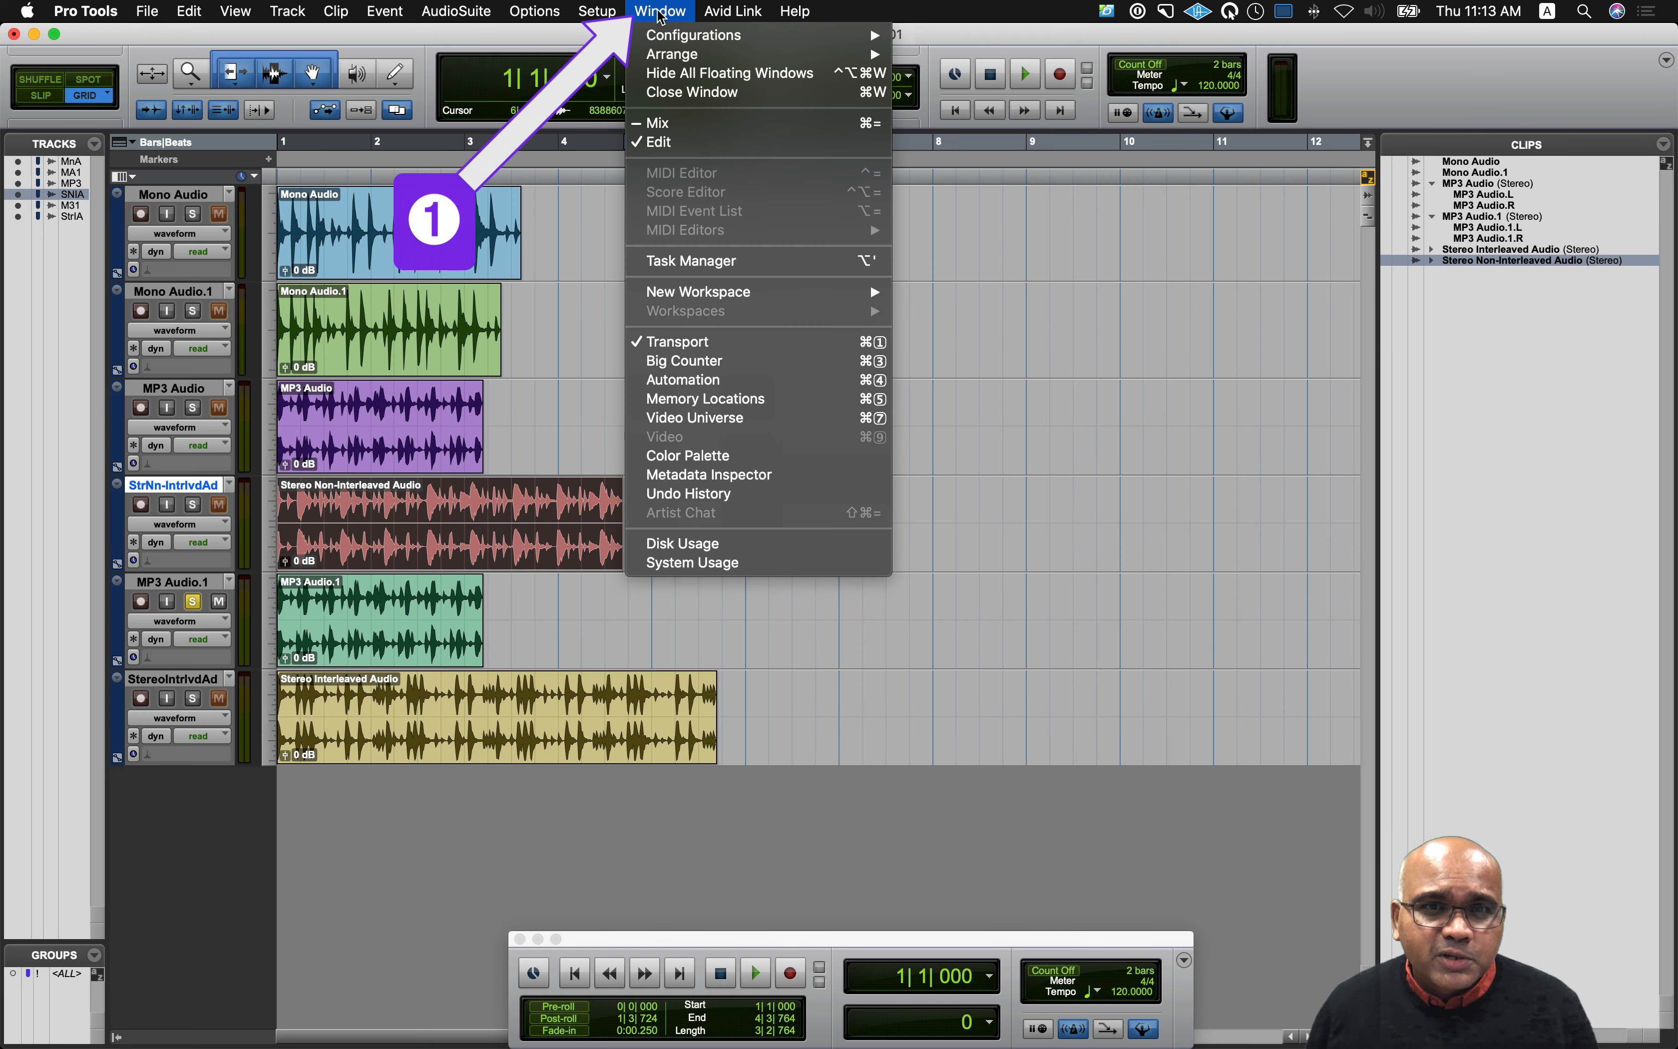
mouse_move(784, 289)
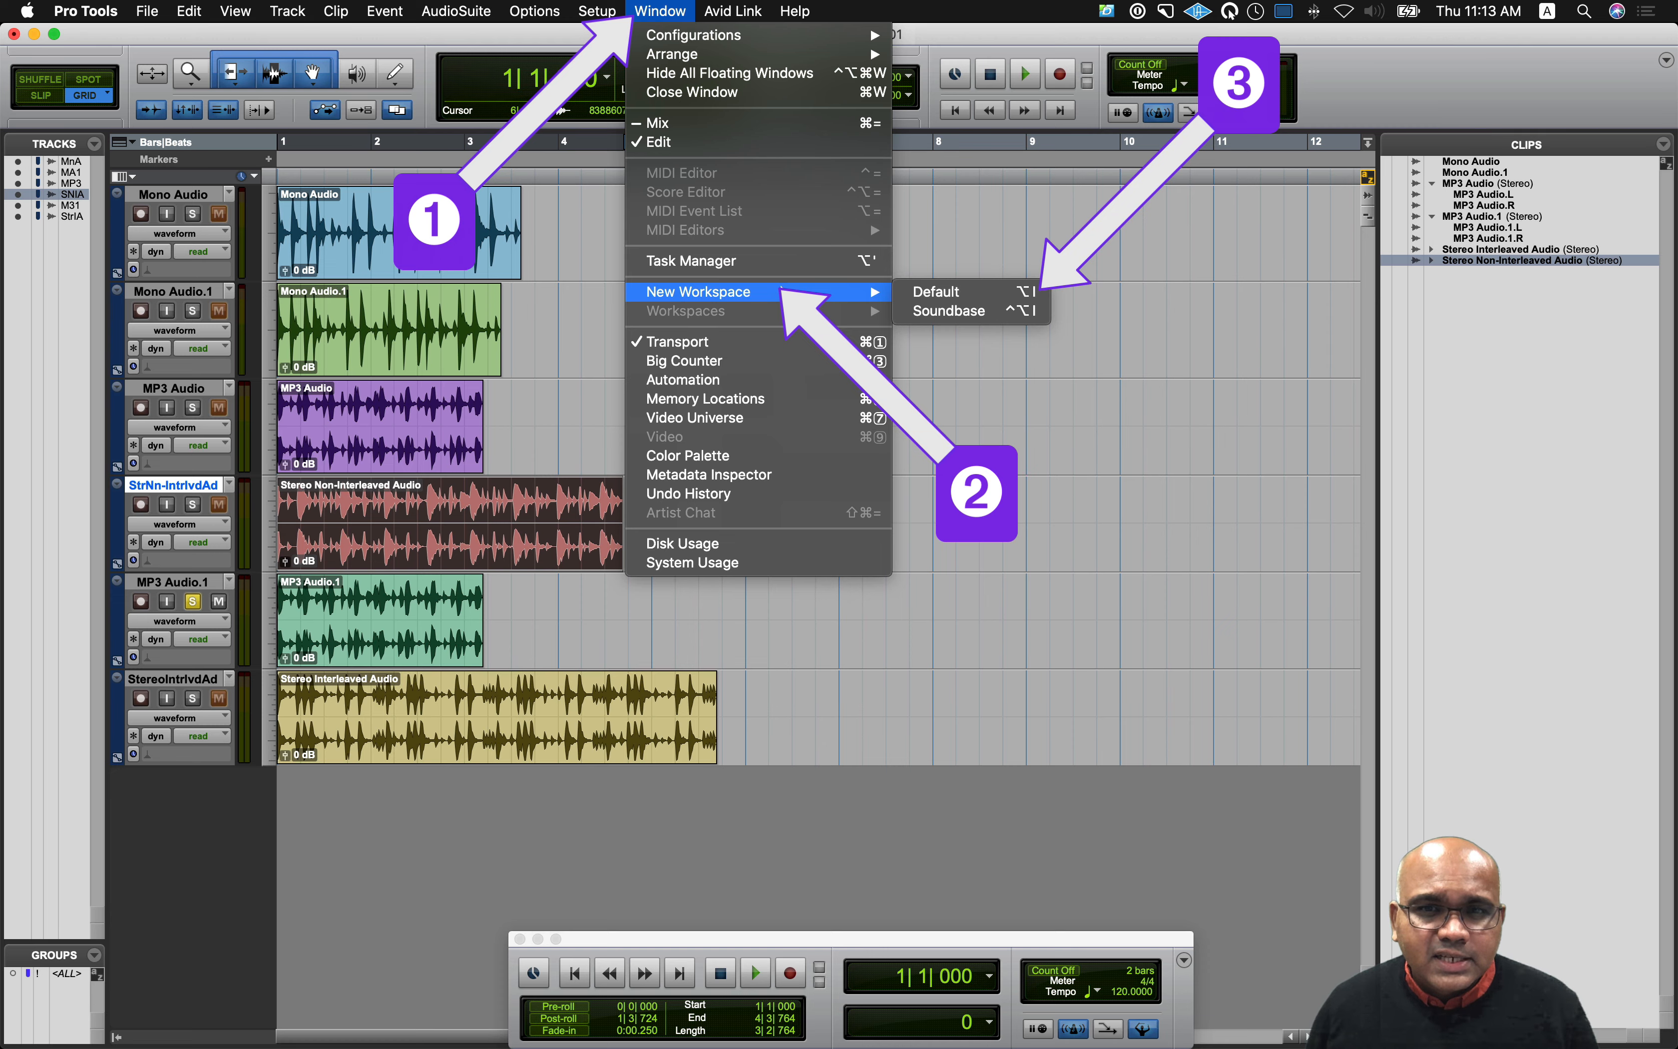
left_click(955, 296)
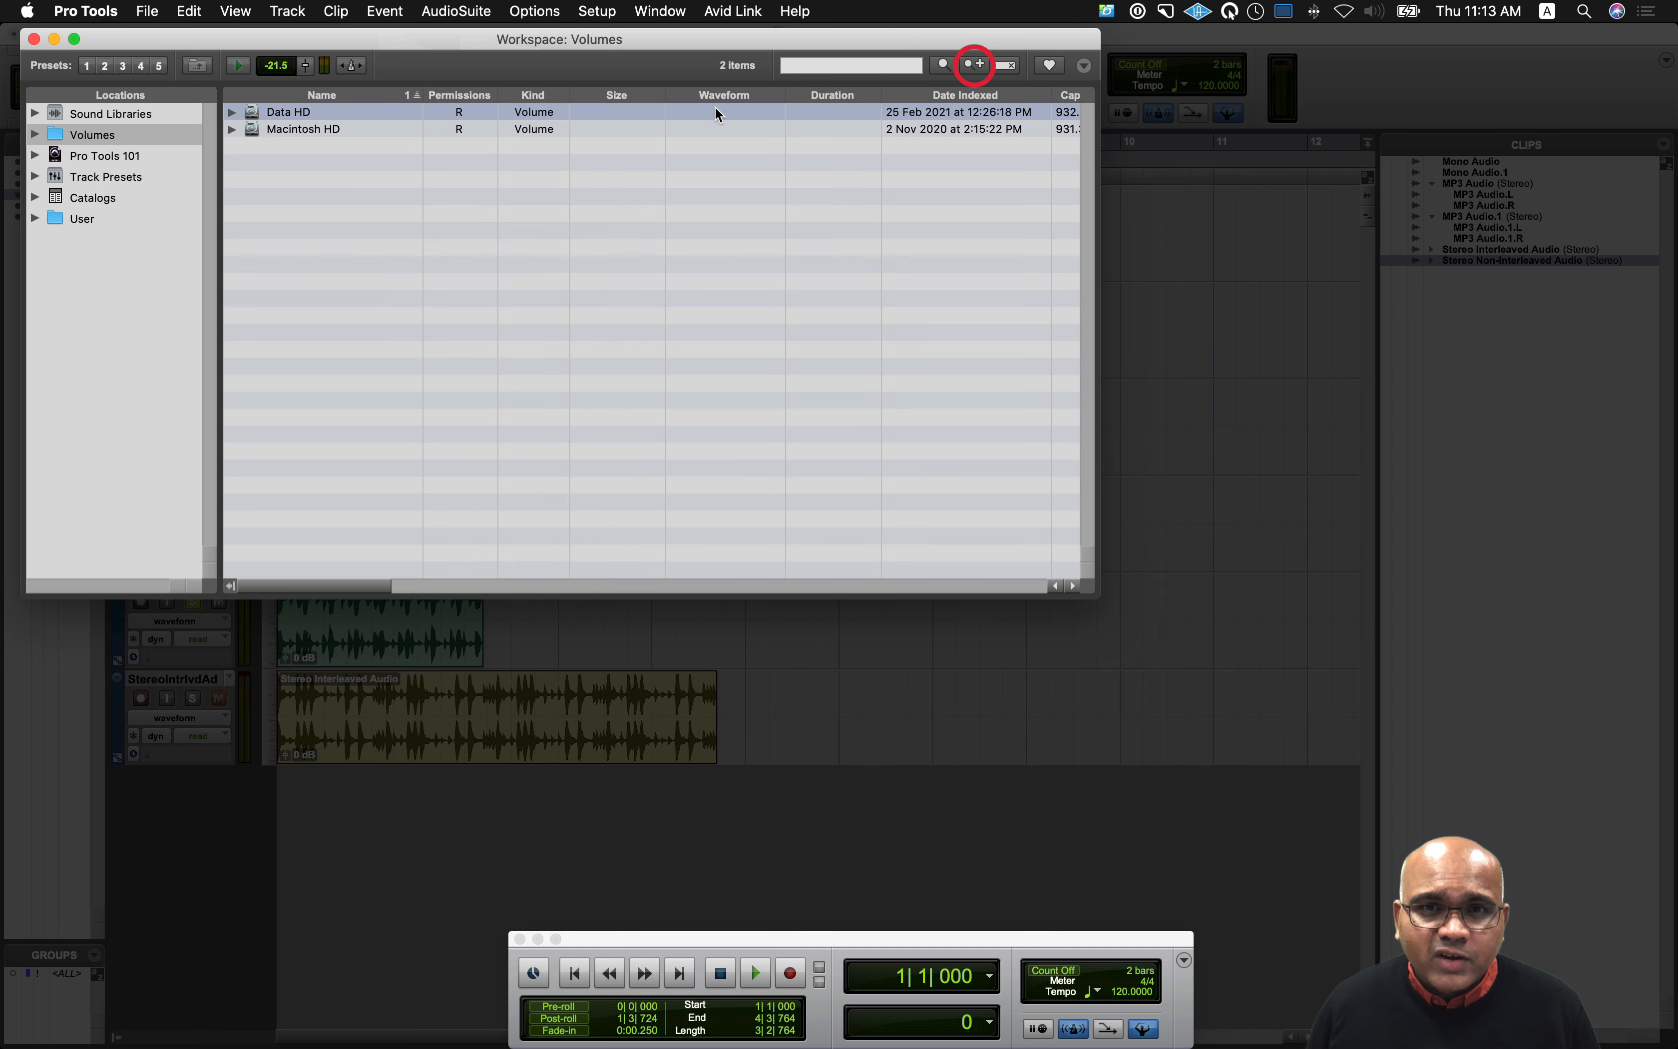
left_click(974, 64)
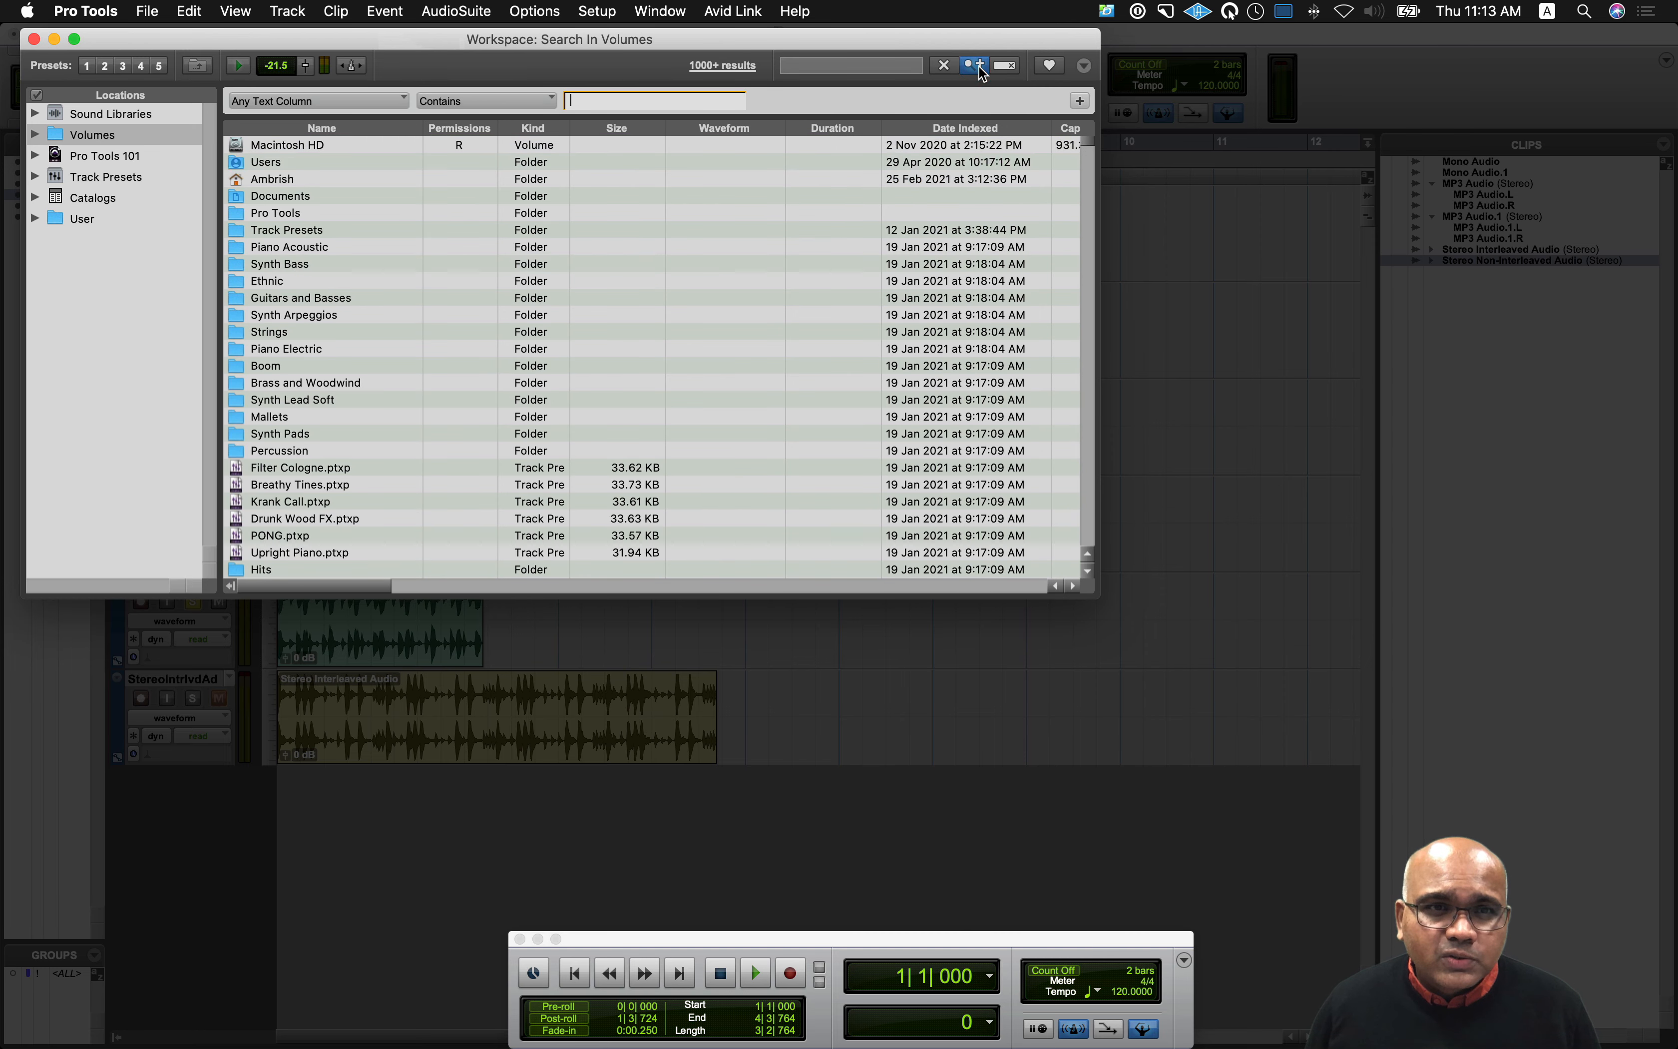
Step: Search the volumes for files with a Sample Rate Greater Than 44100 and browse the results
left_click(385, 101)
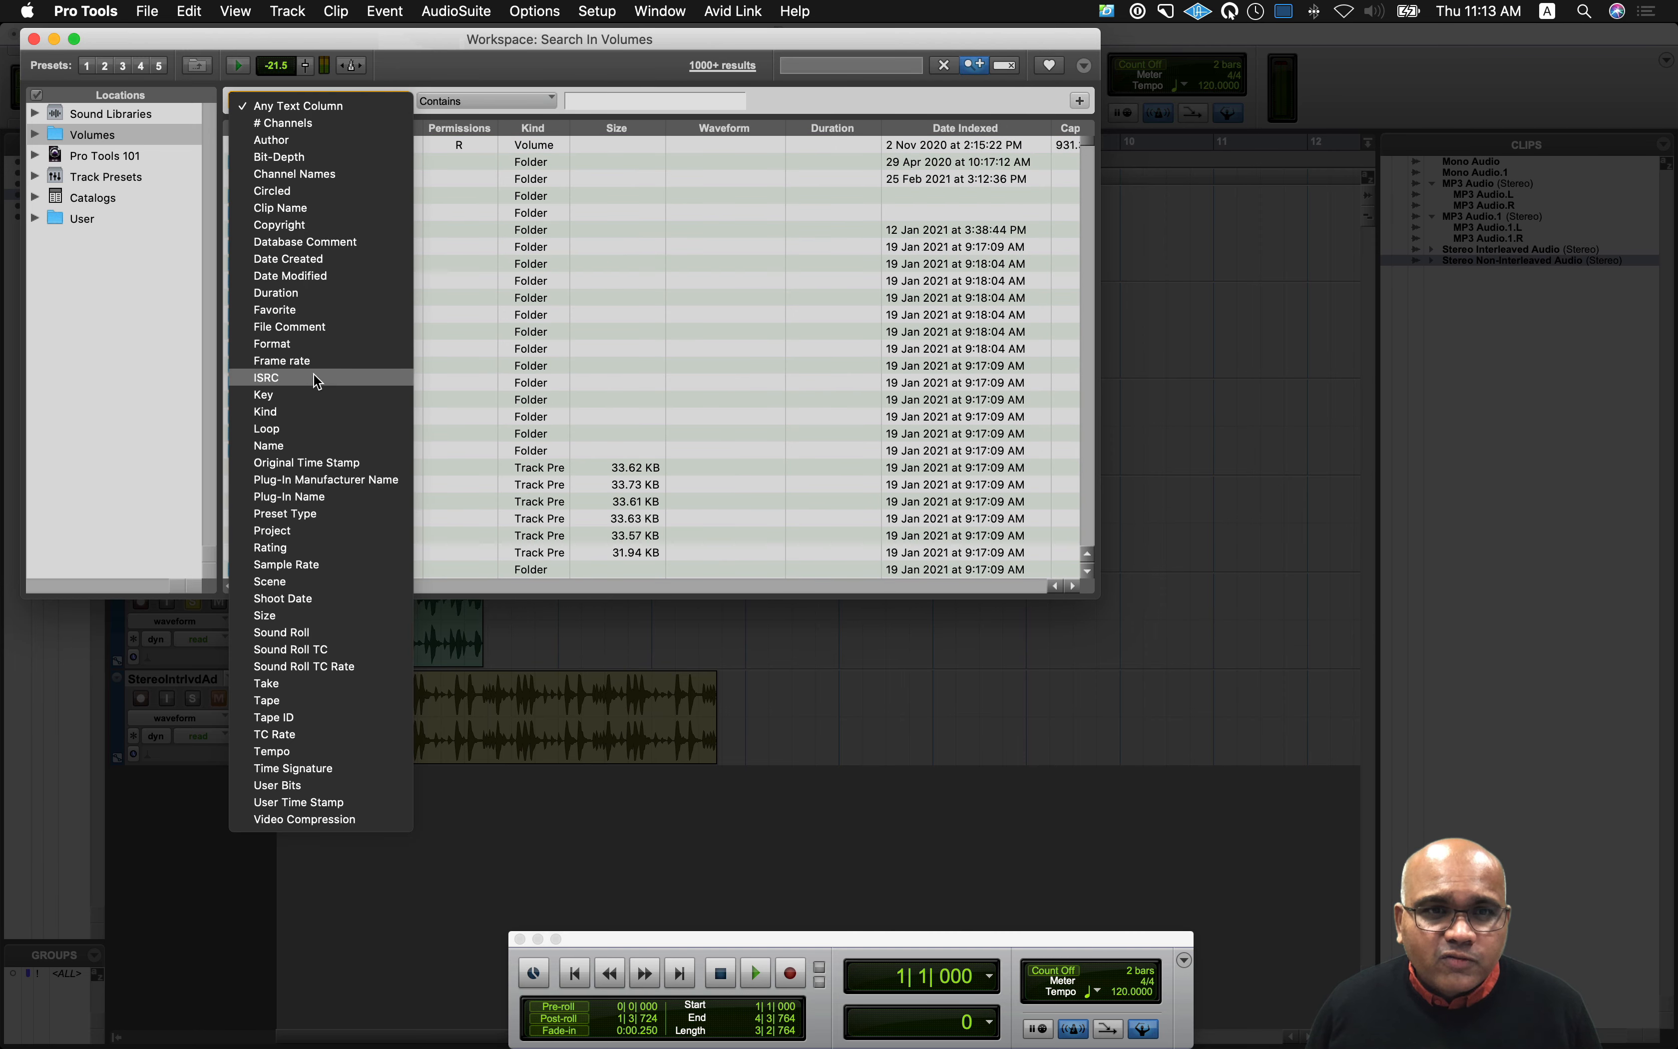
left_click(318, 564)
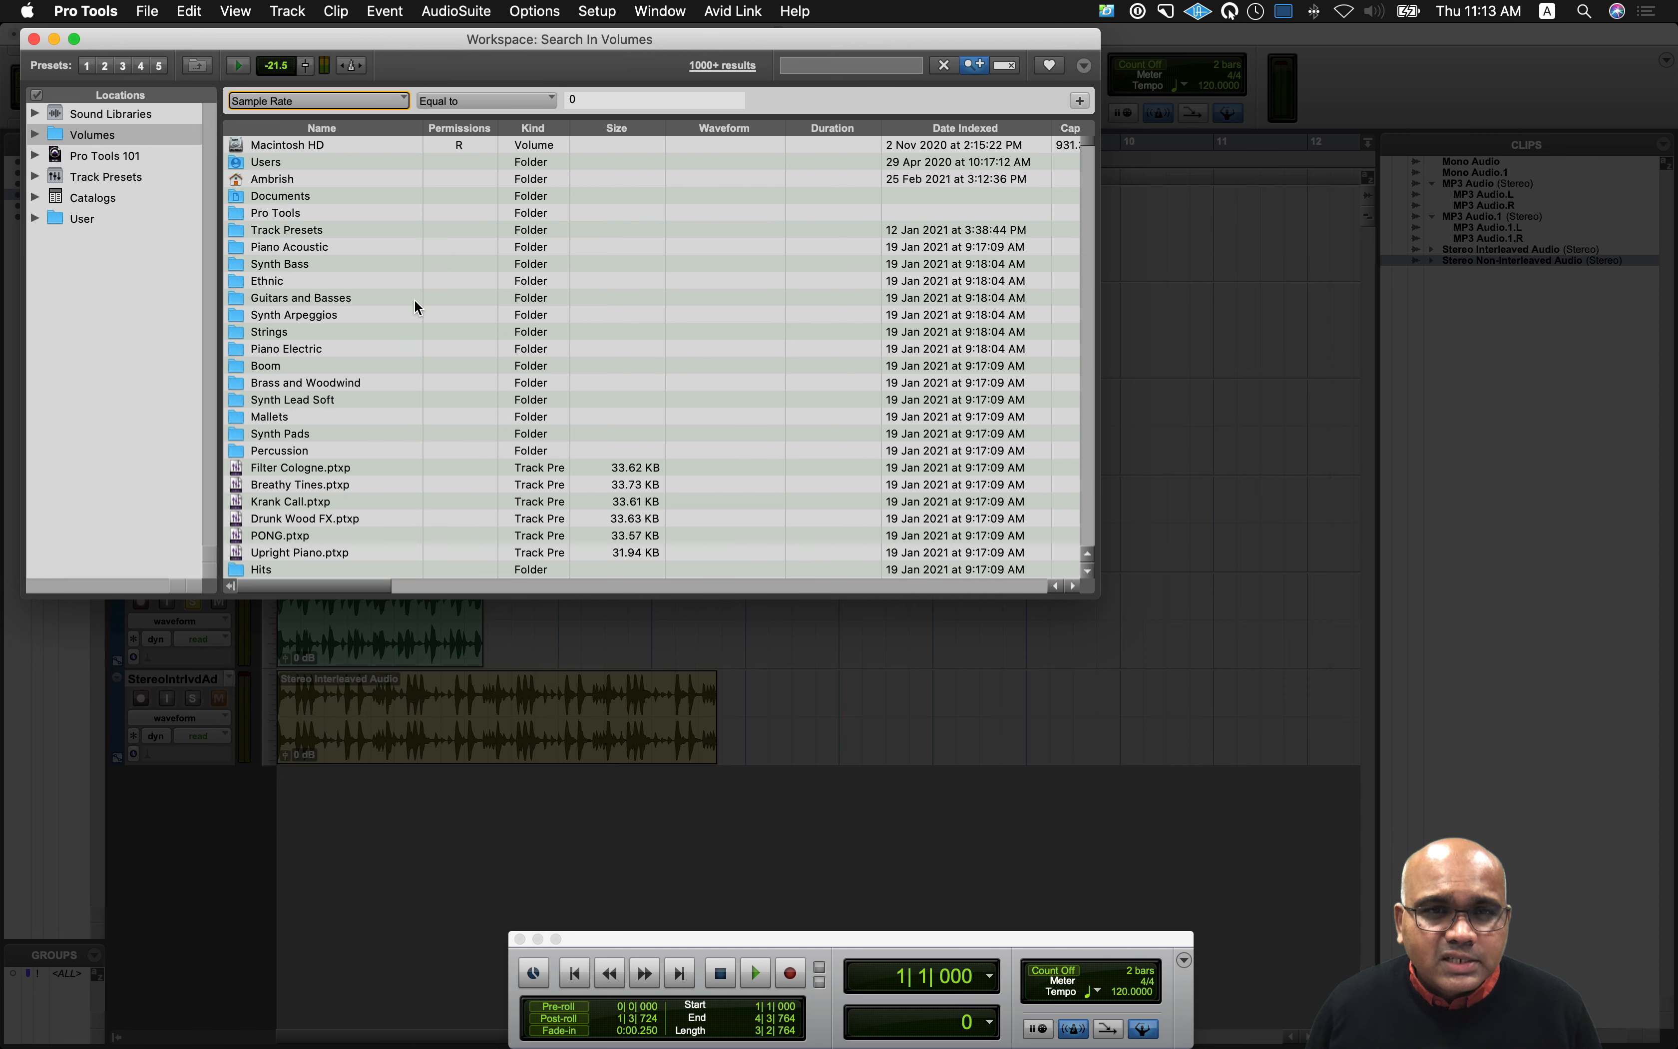
left_click(544, 102)
left_click(528, 175)
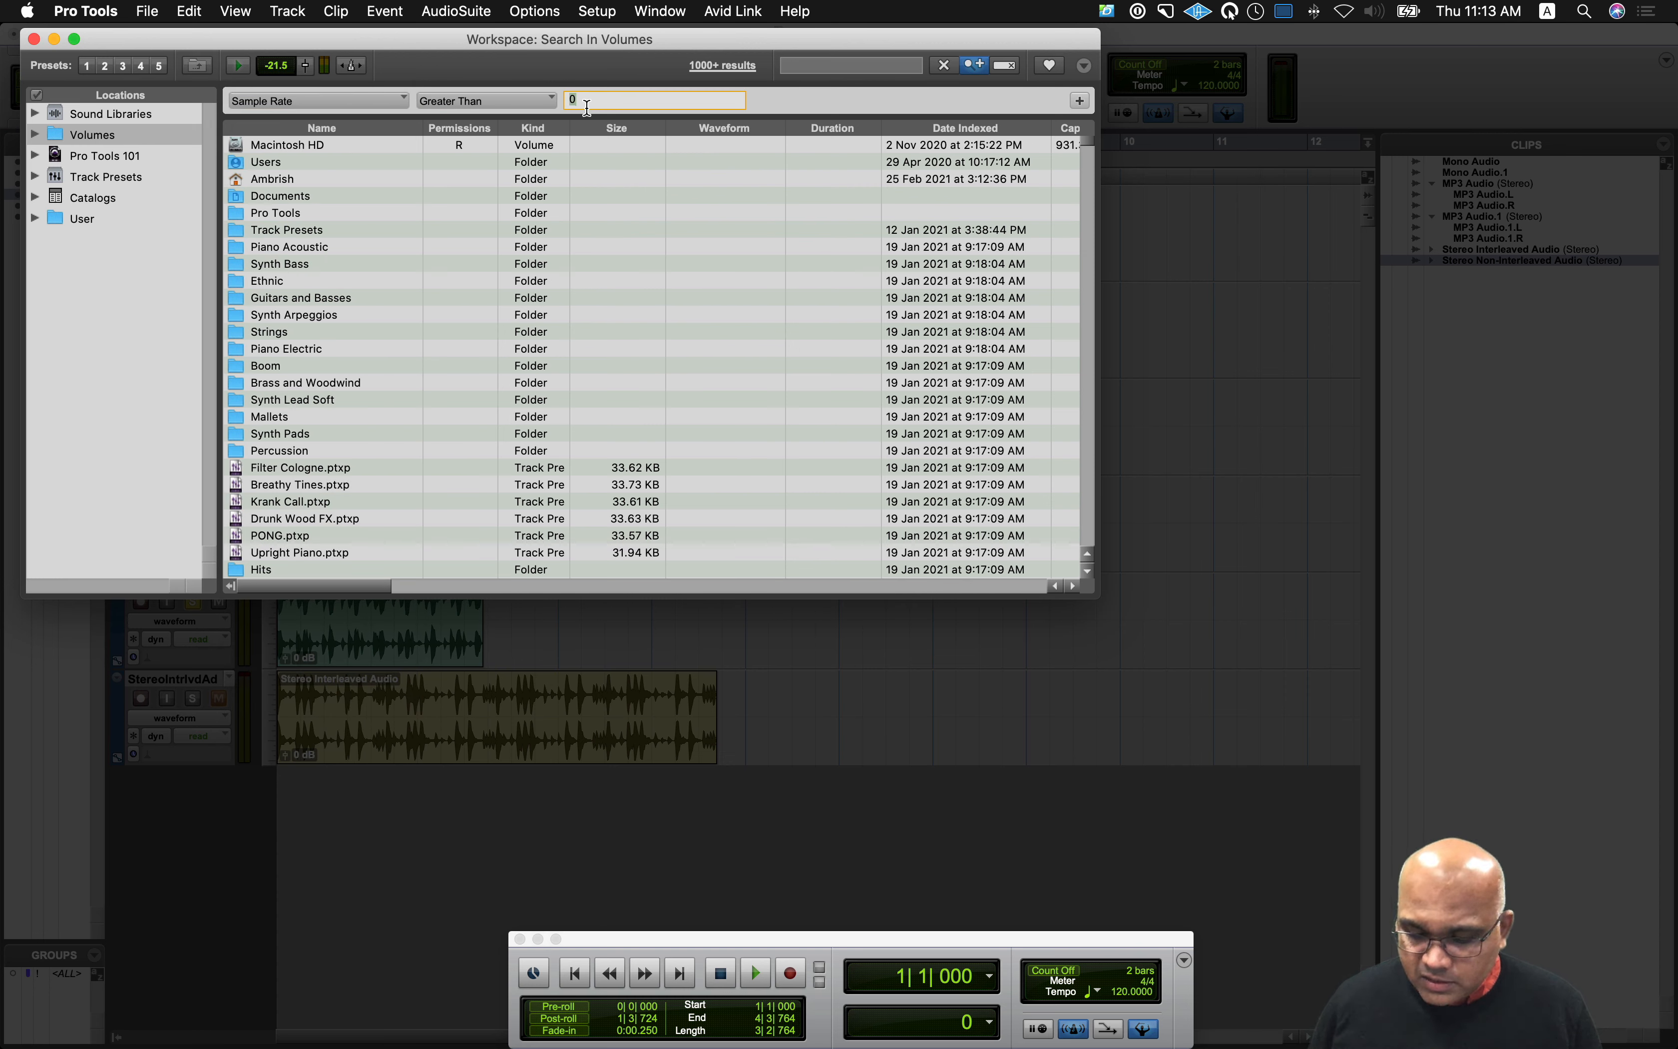
type("44100")
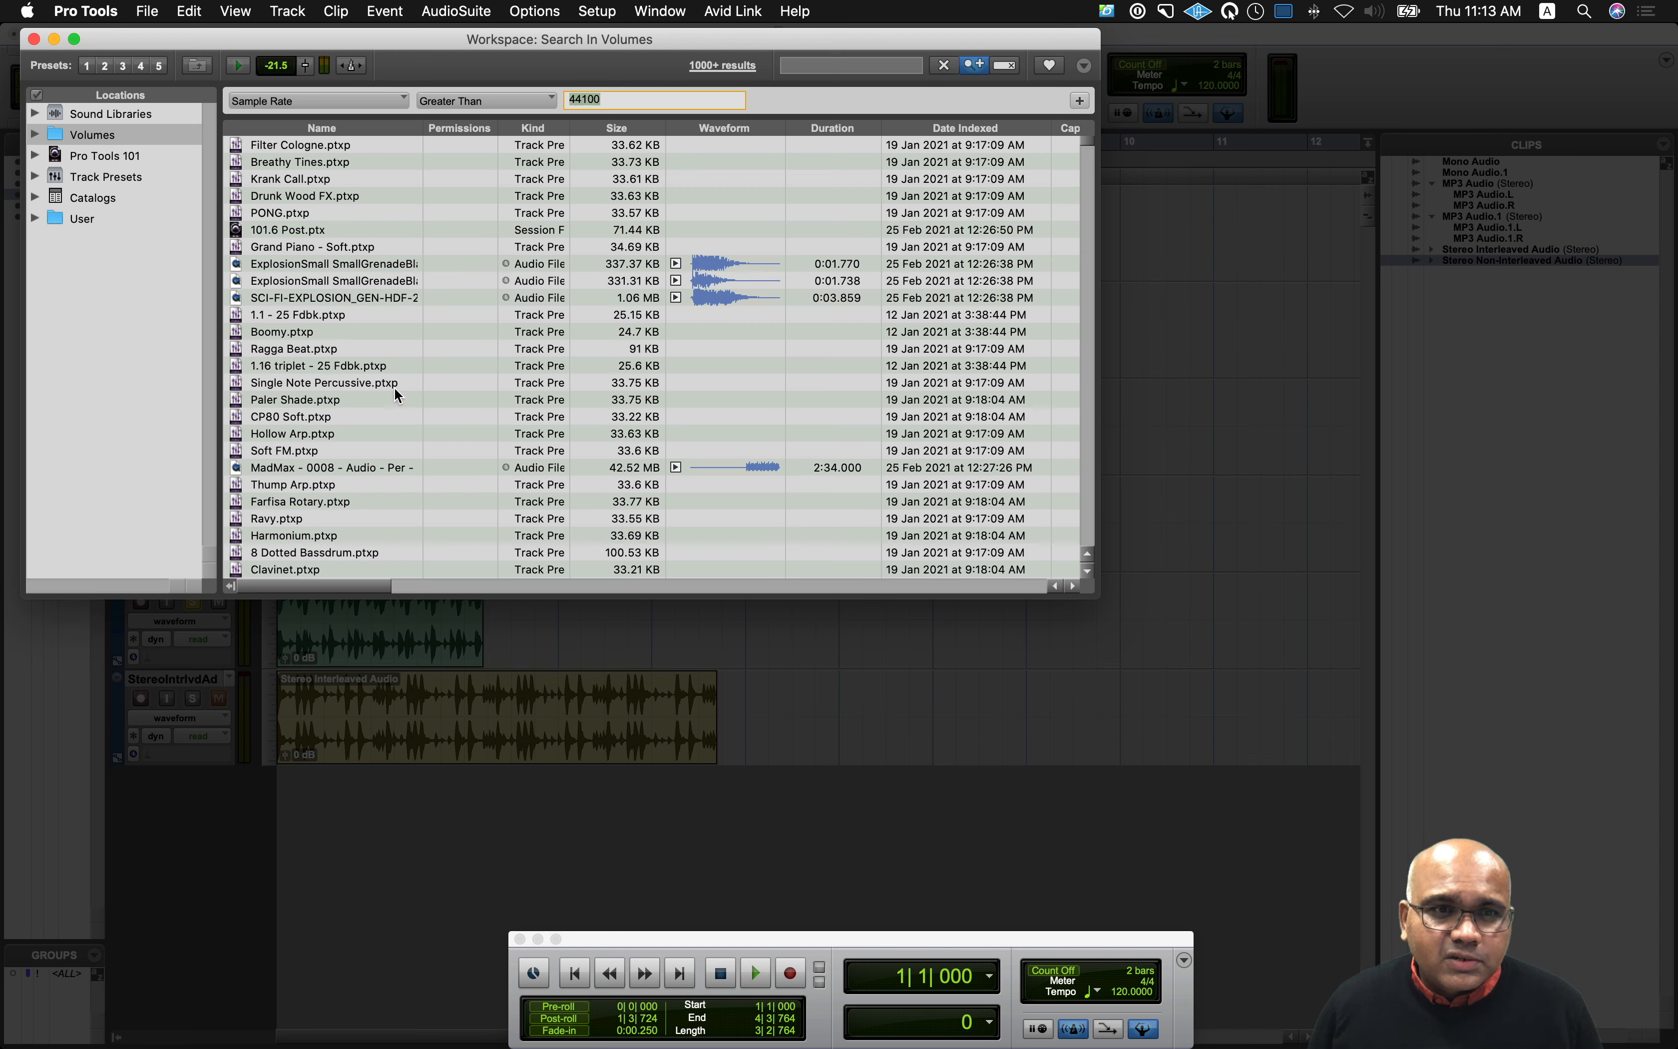
scroll(387, 435, "down", 2)
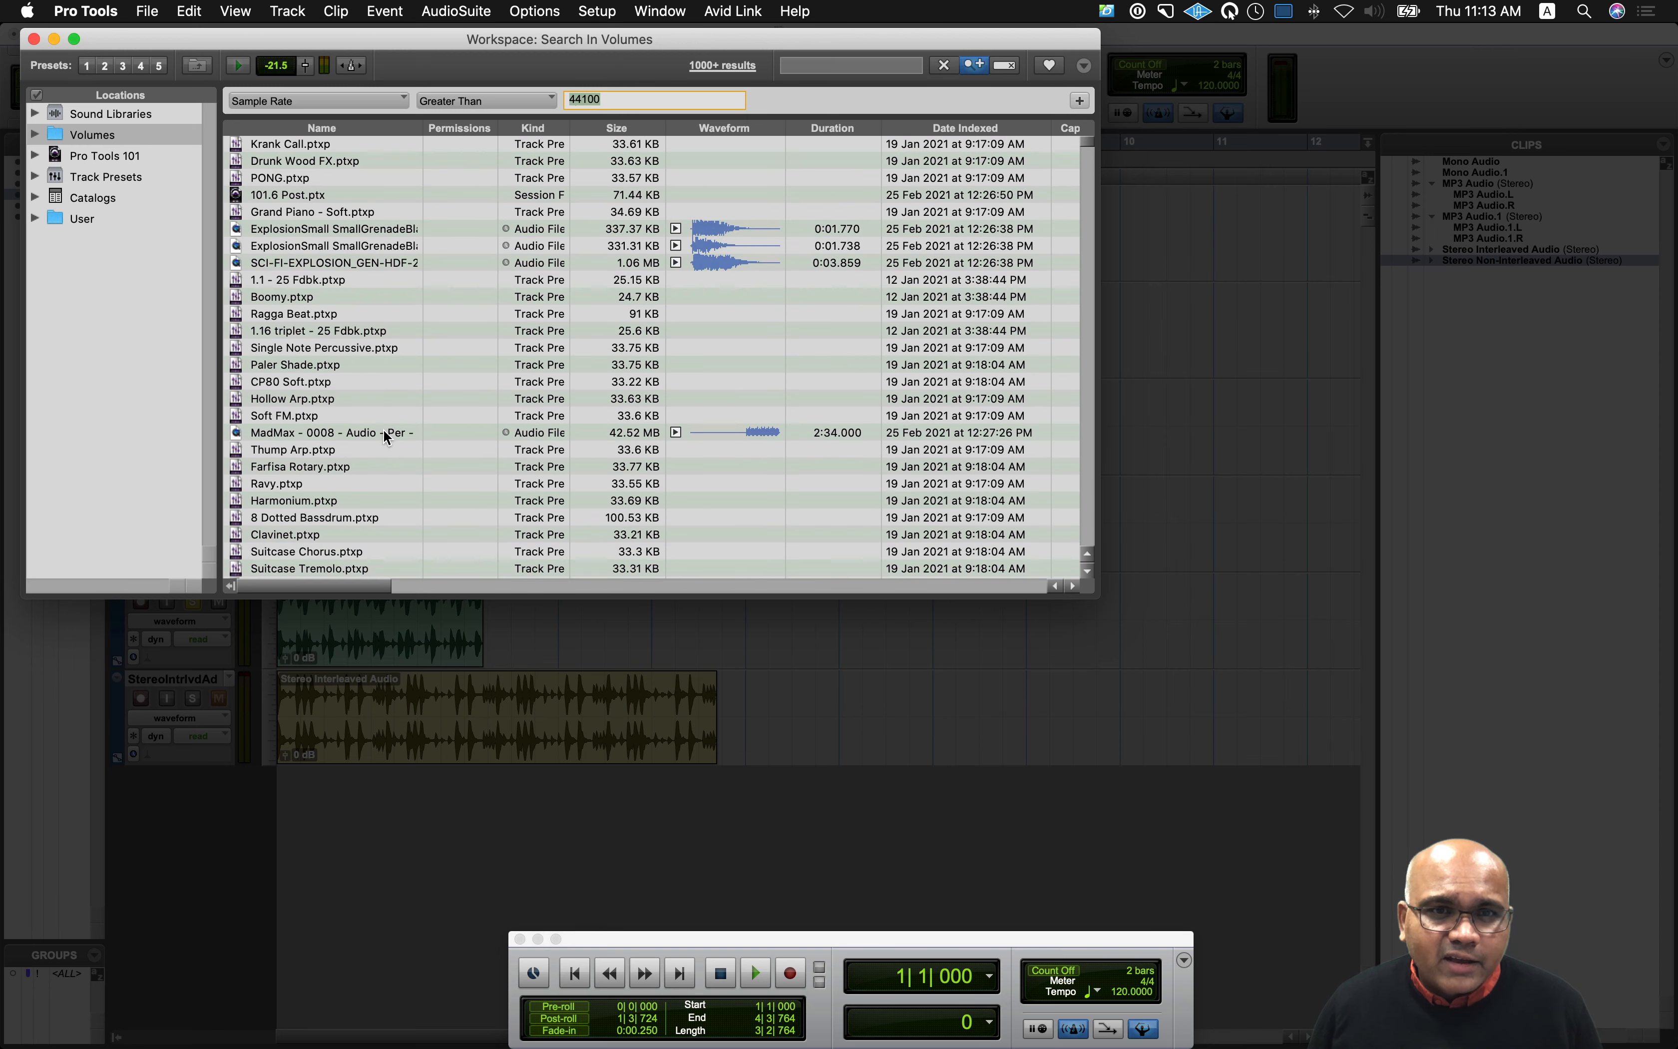
scroll(387, 435, "up", 2)
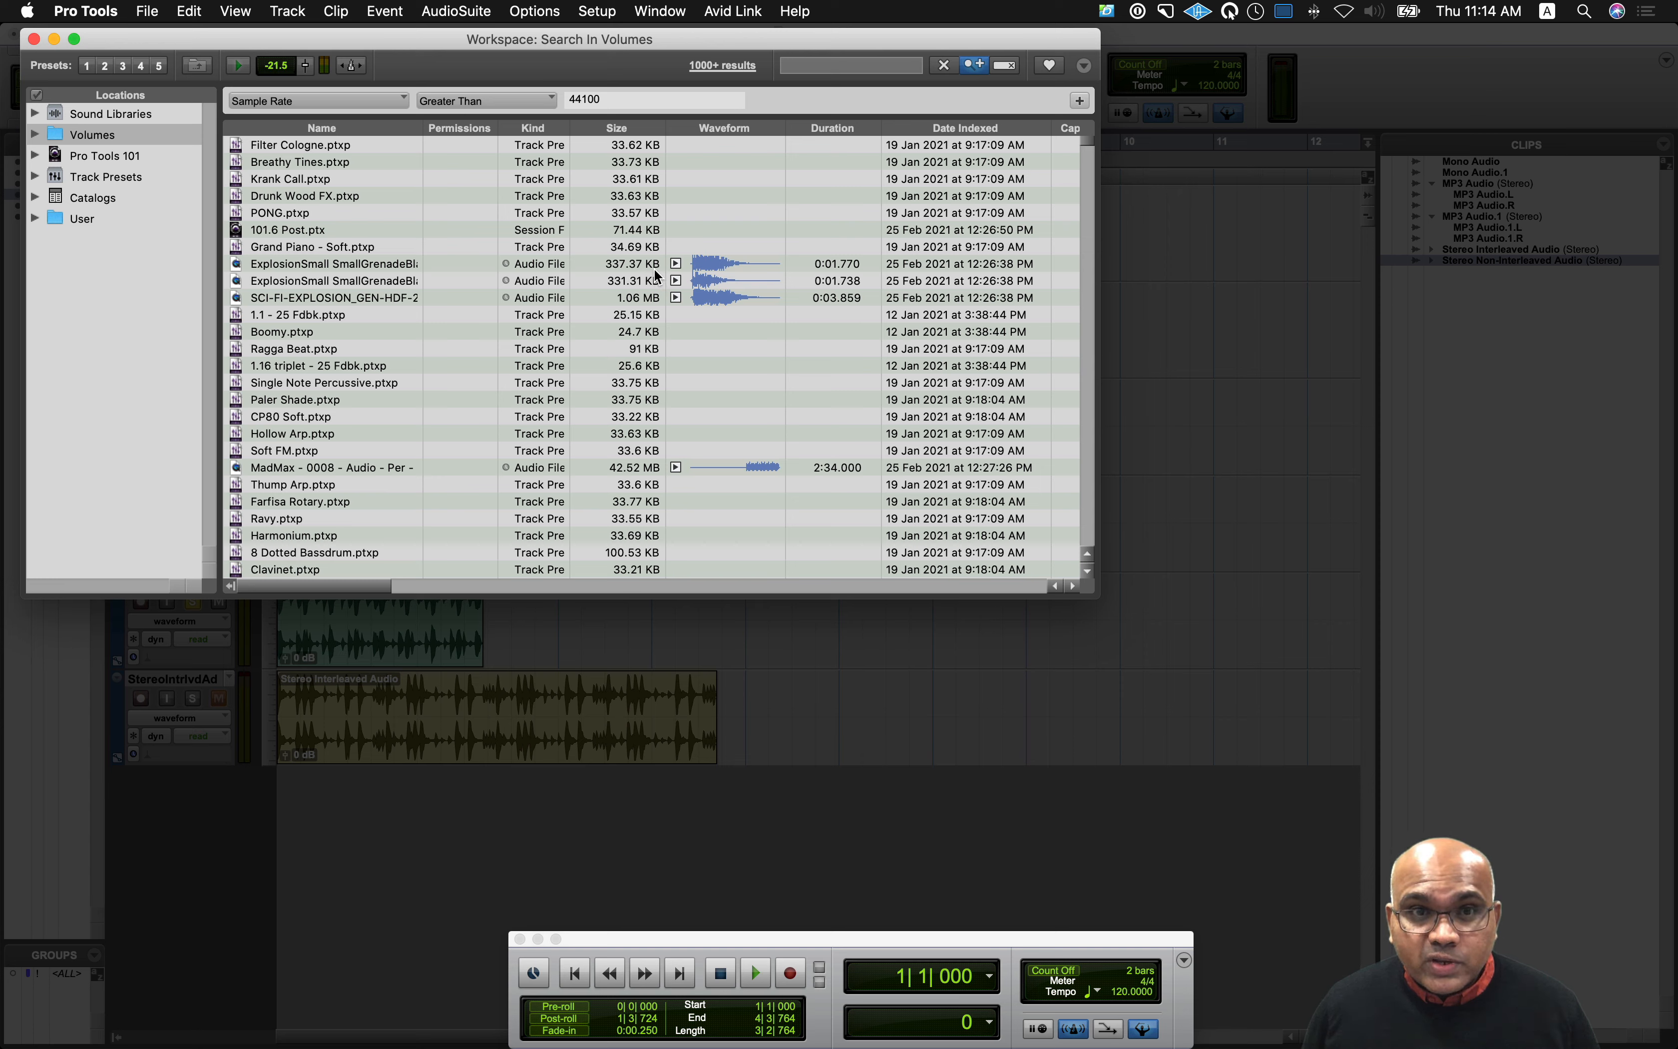
Step: Preview the SCI-FI-EXPLOSION_GEN-HDF audio file and add it from the Workspace browser to the session's Clips list
left_click(675, 298)
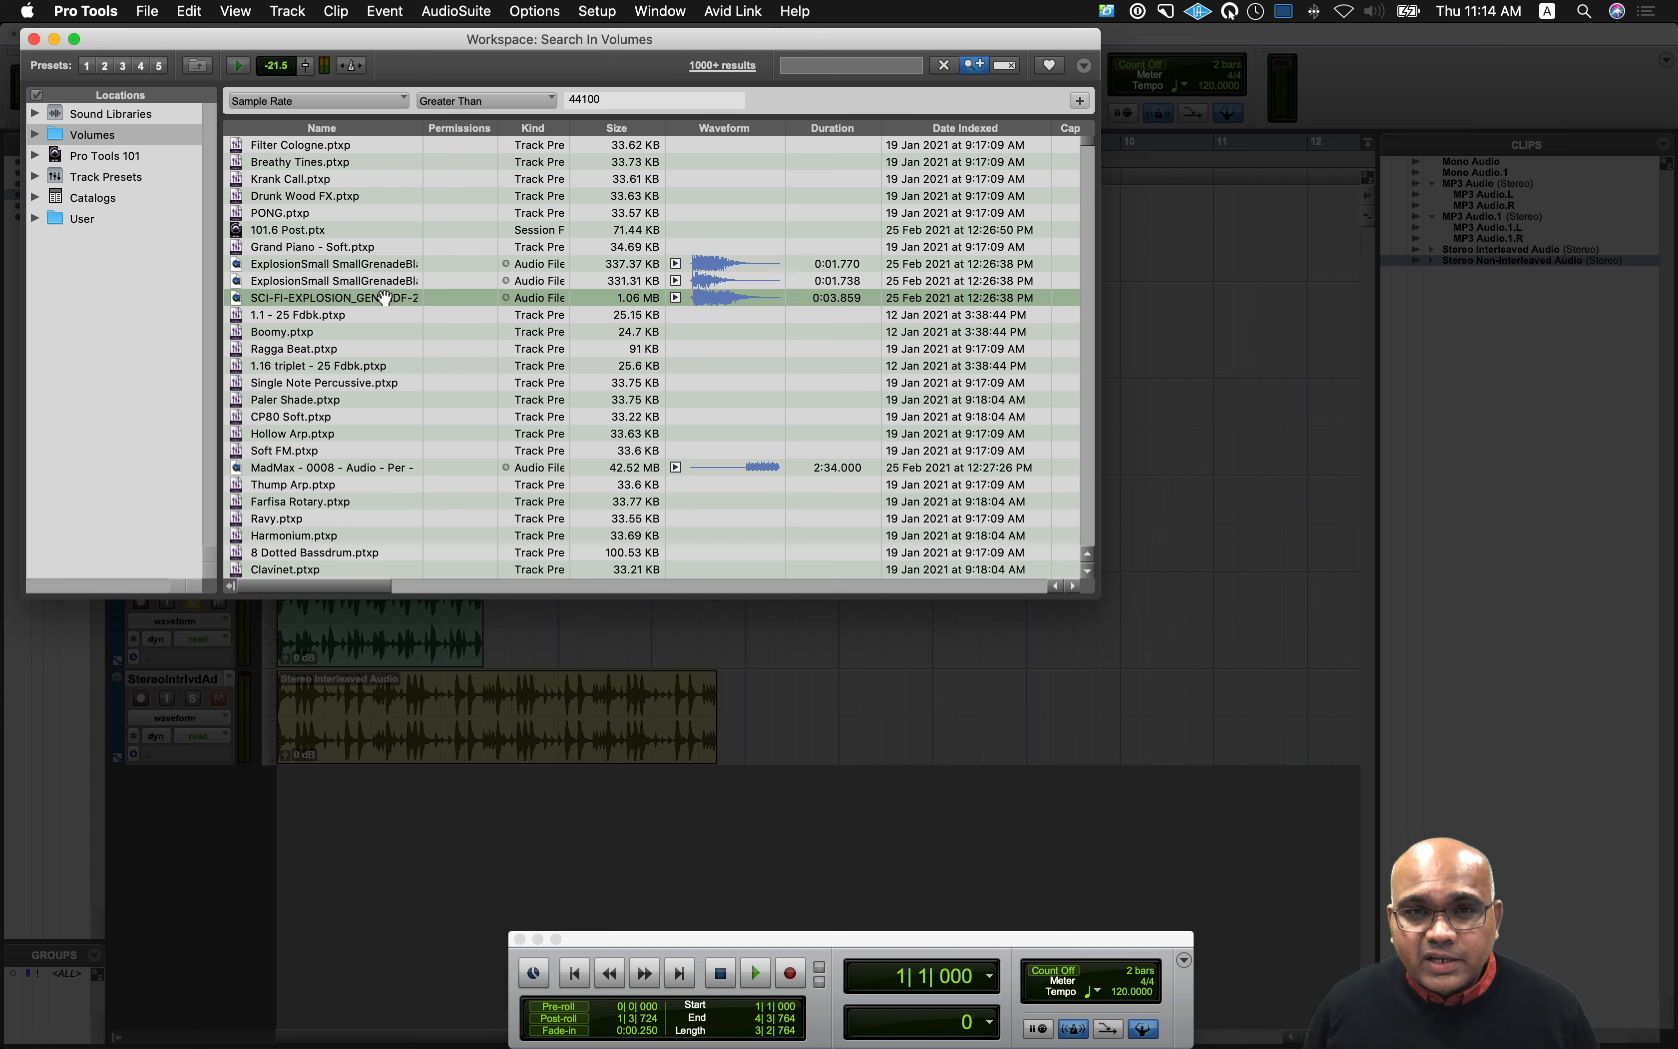
left_click_drag(385, 297, 1495, 504)
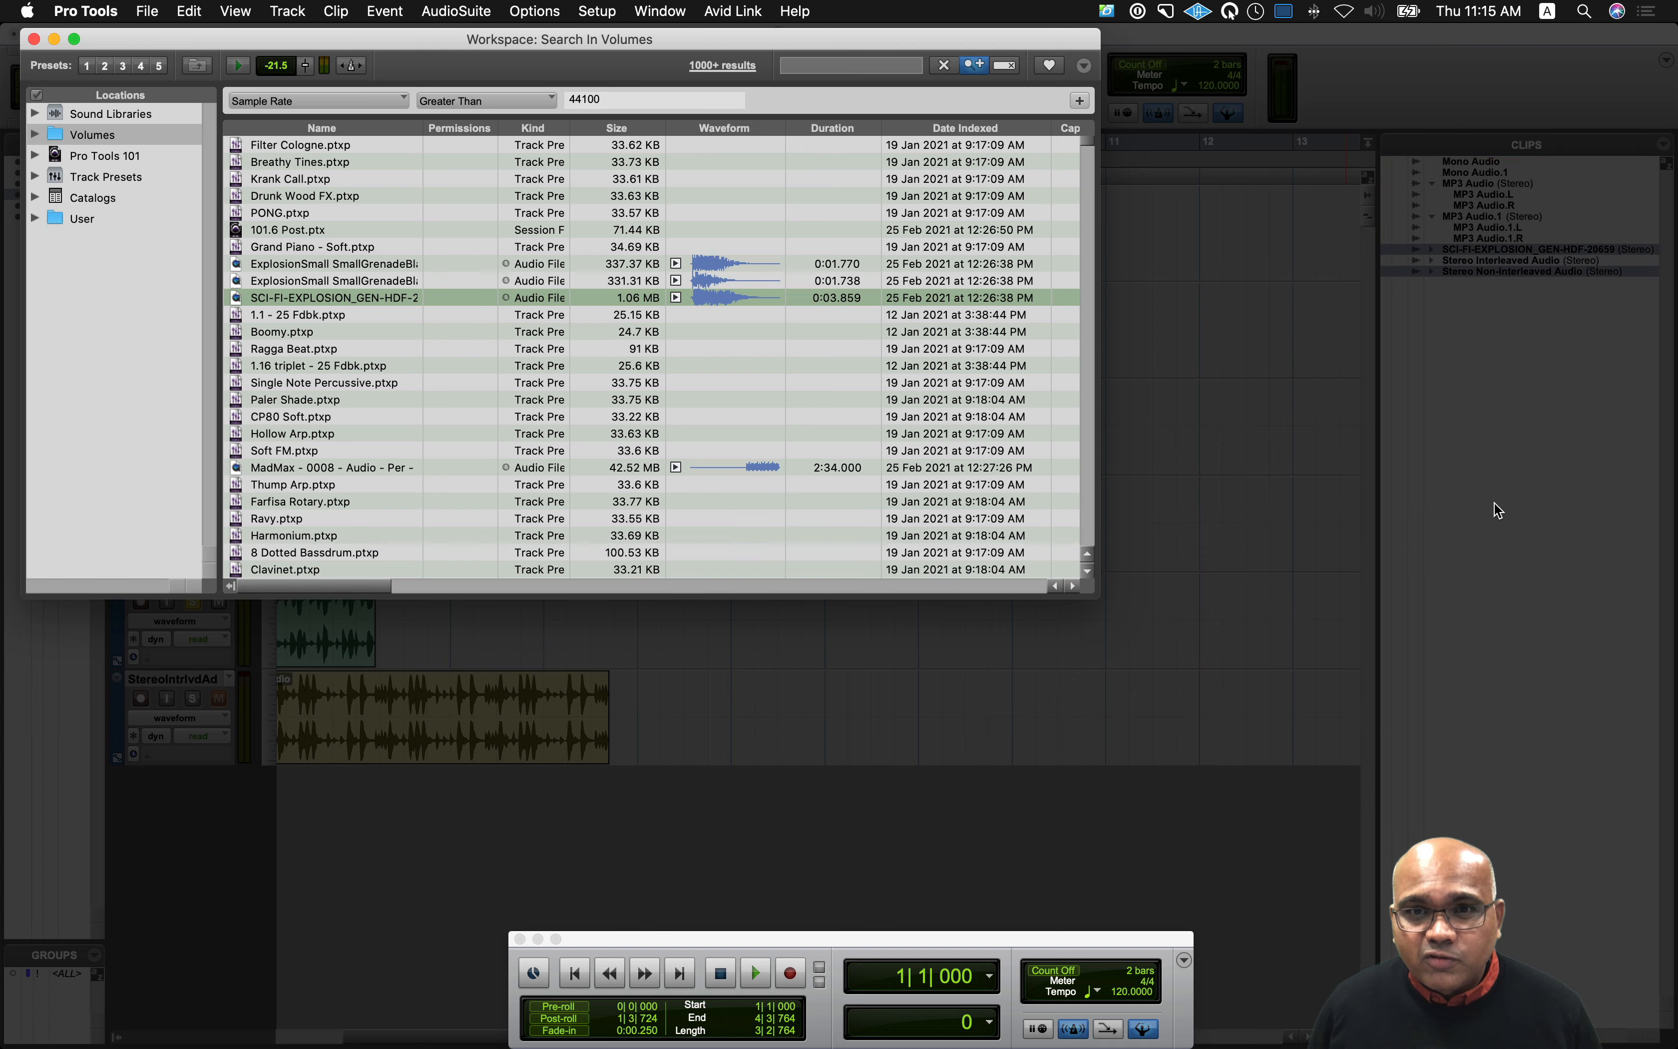
left_click(1494, 505)
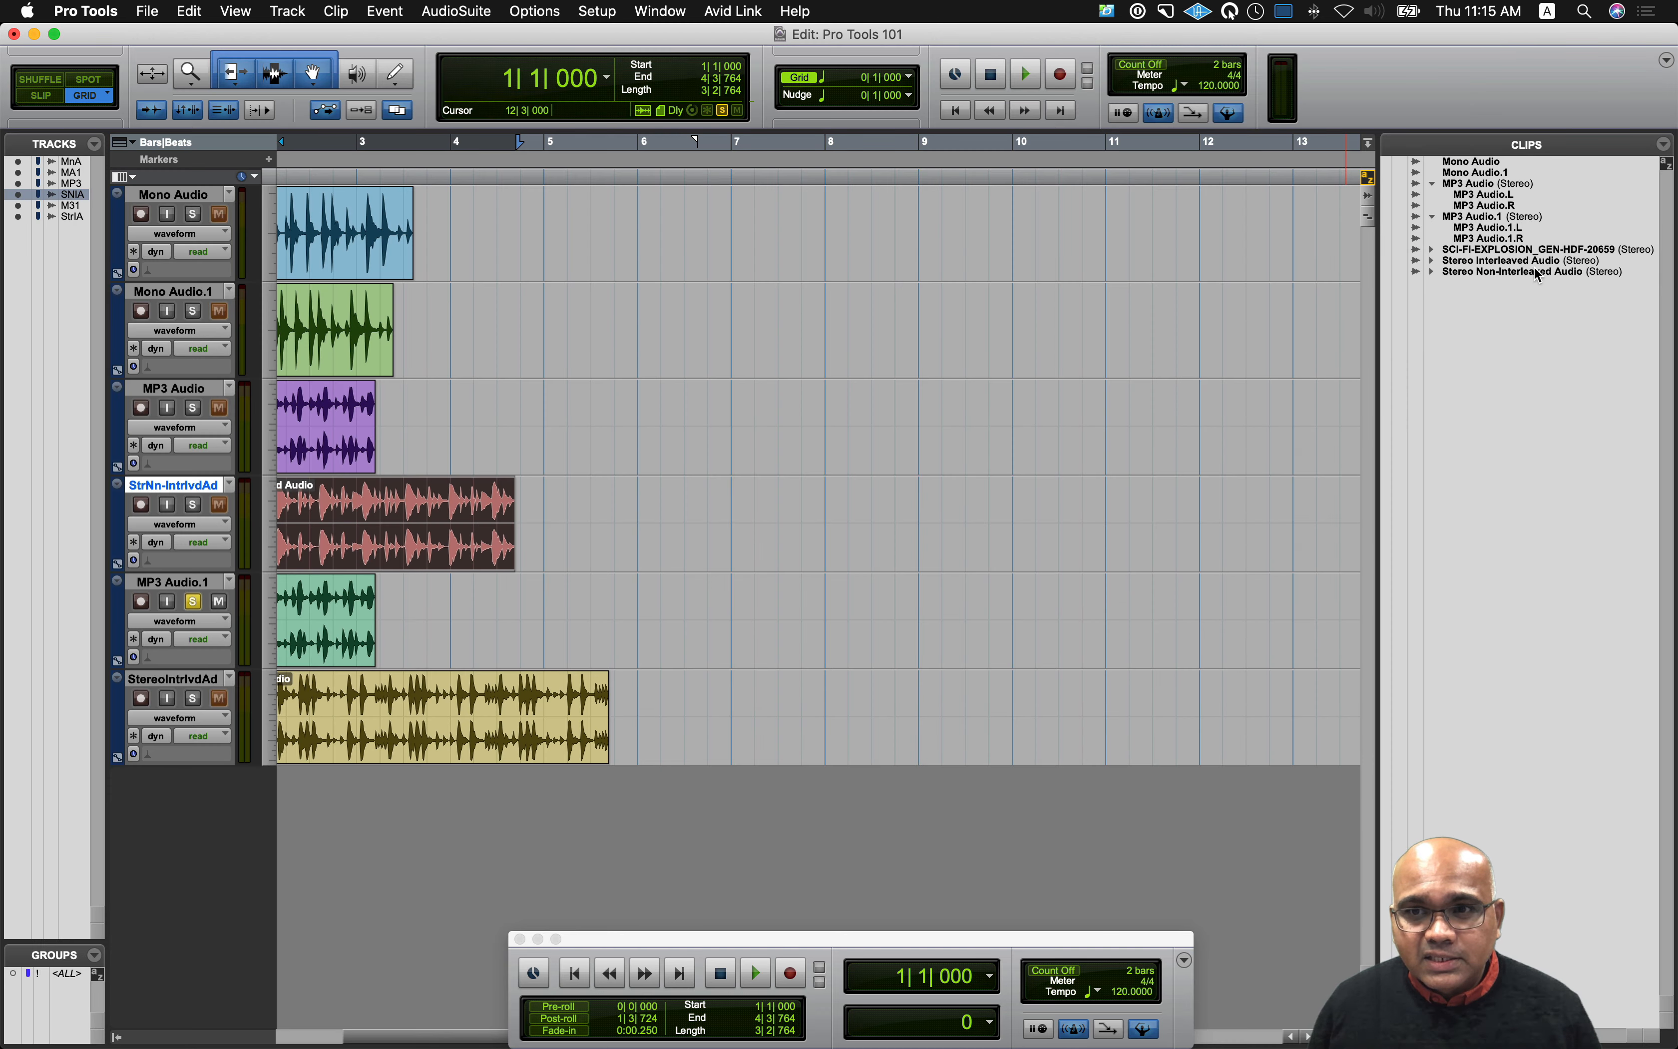
Step: Select the SCI-FI-EXPLOSION clip, check Finder's Audio Files folder for its file, and return to Pro Tools
left_click(1533, 250)
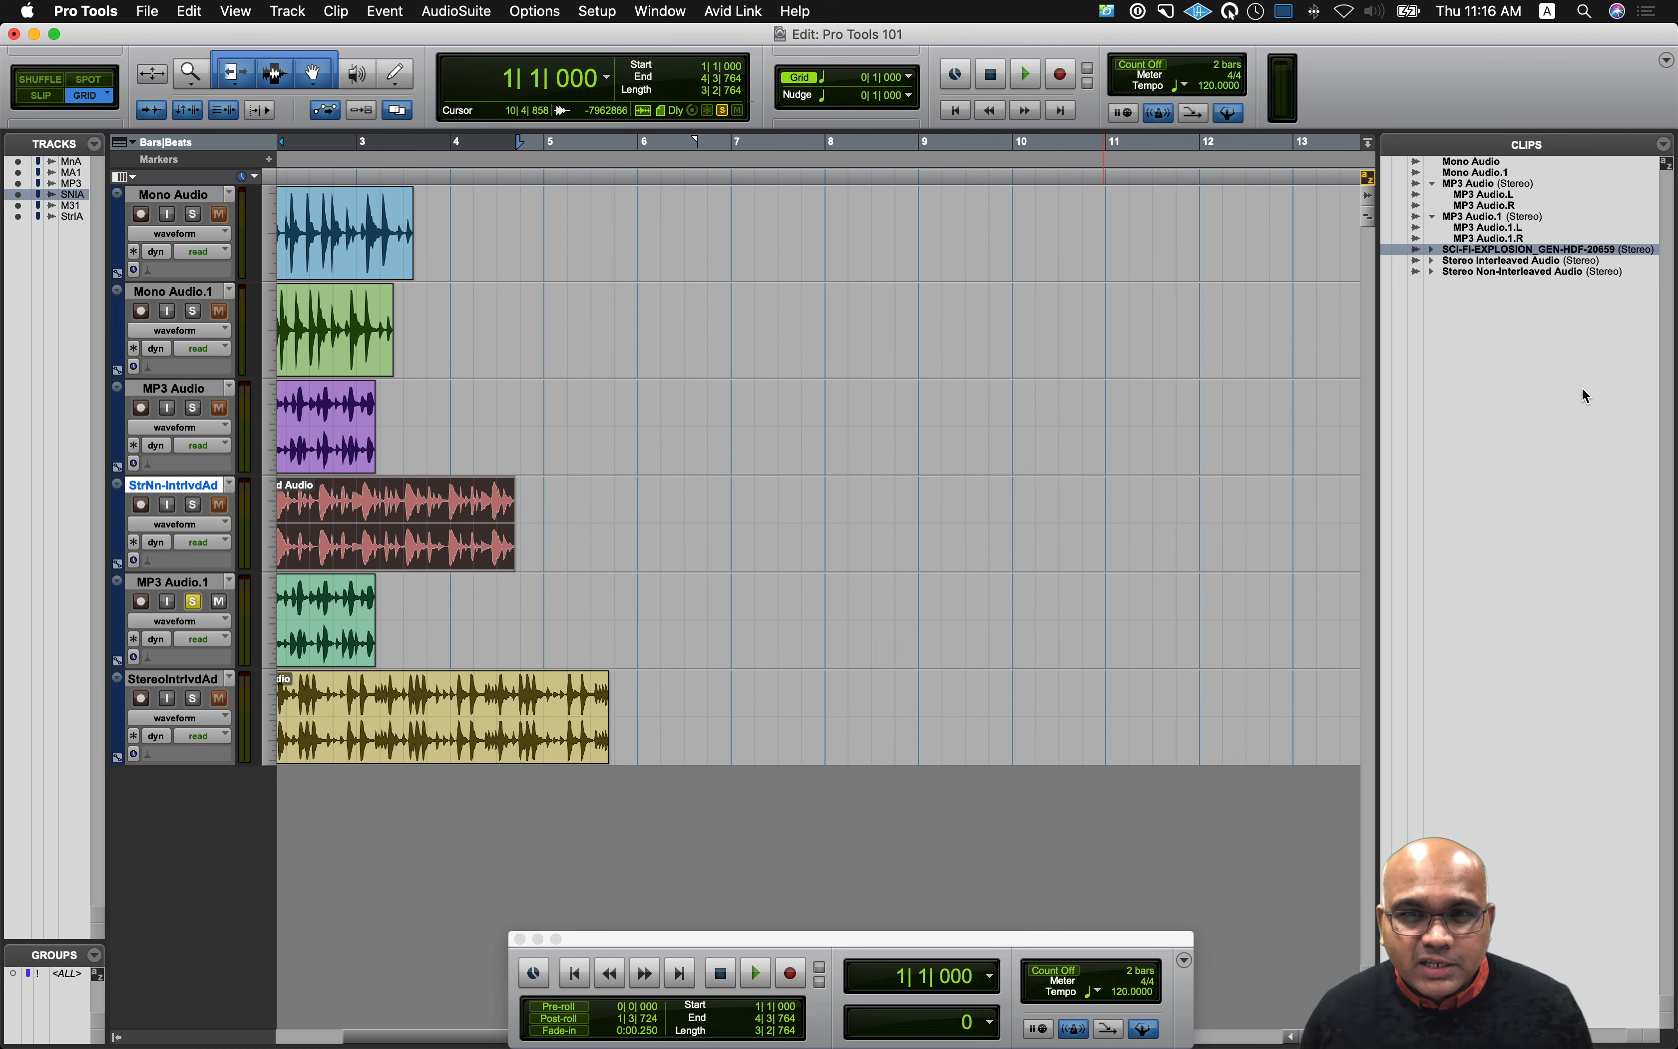
key("super+Tab")
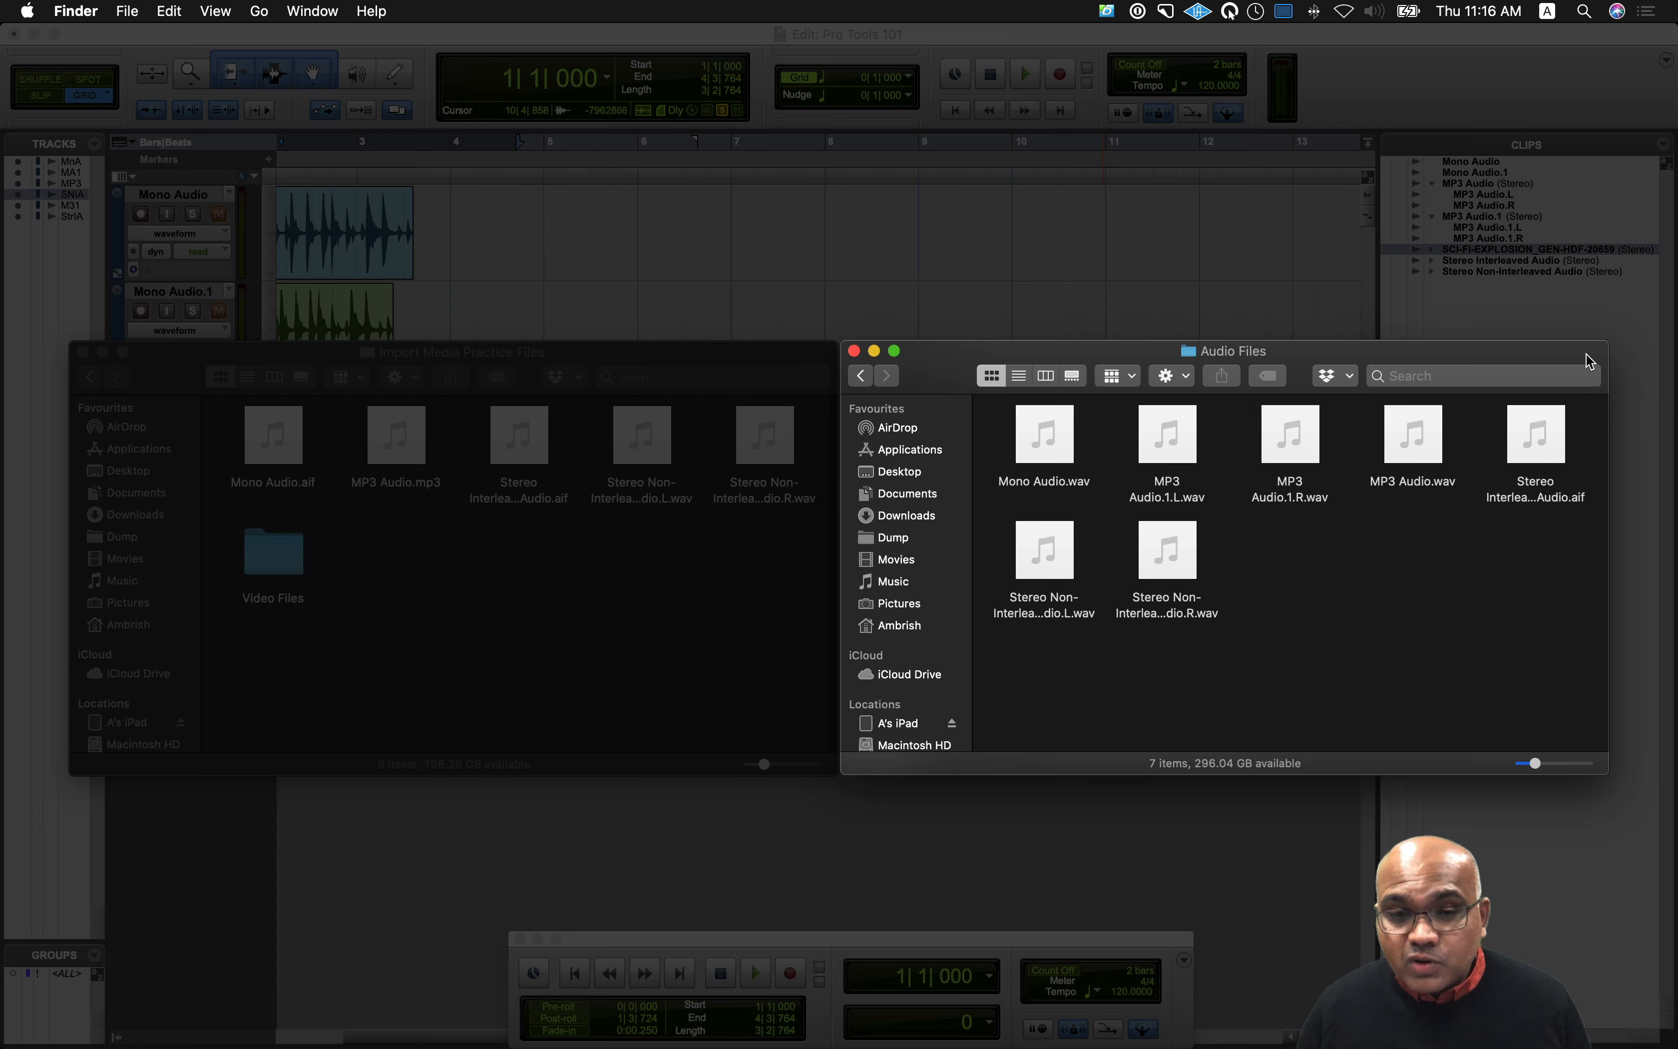
key("super+Tab")
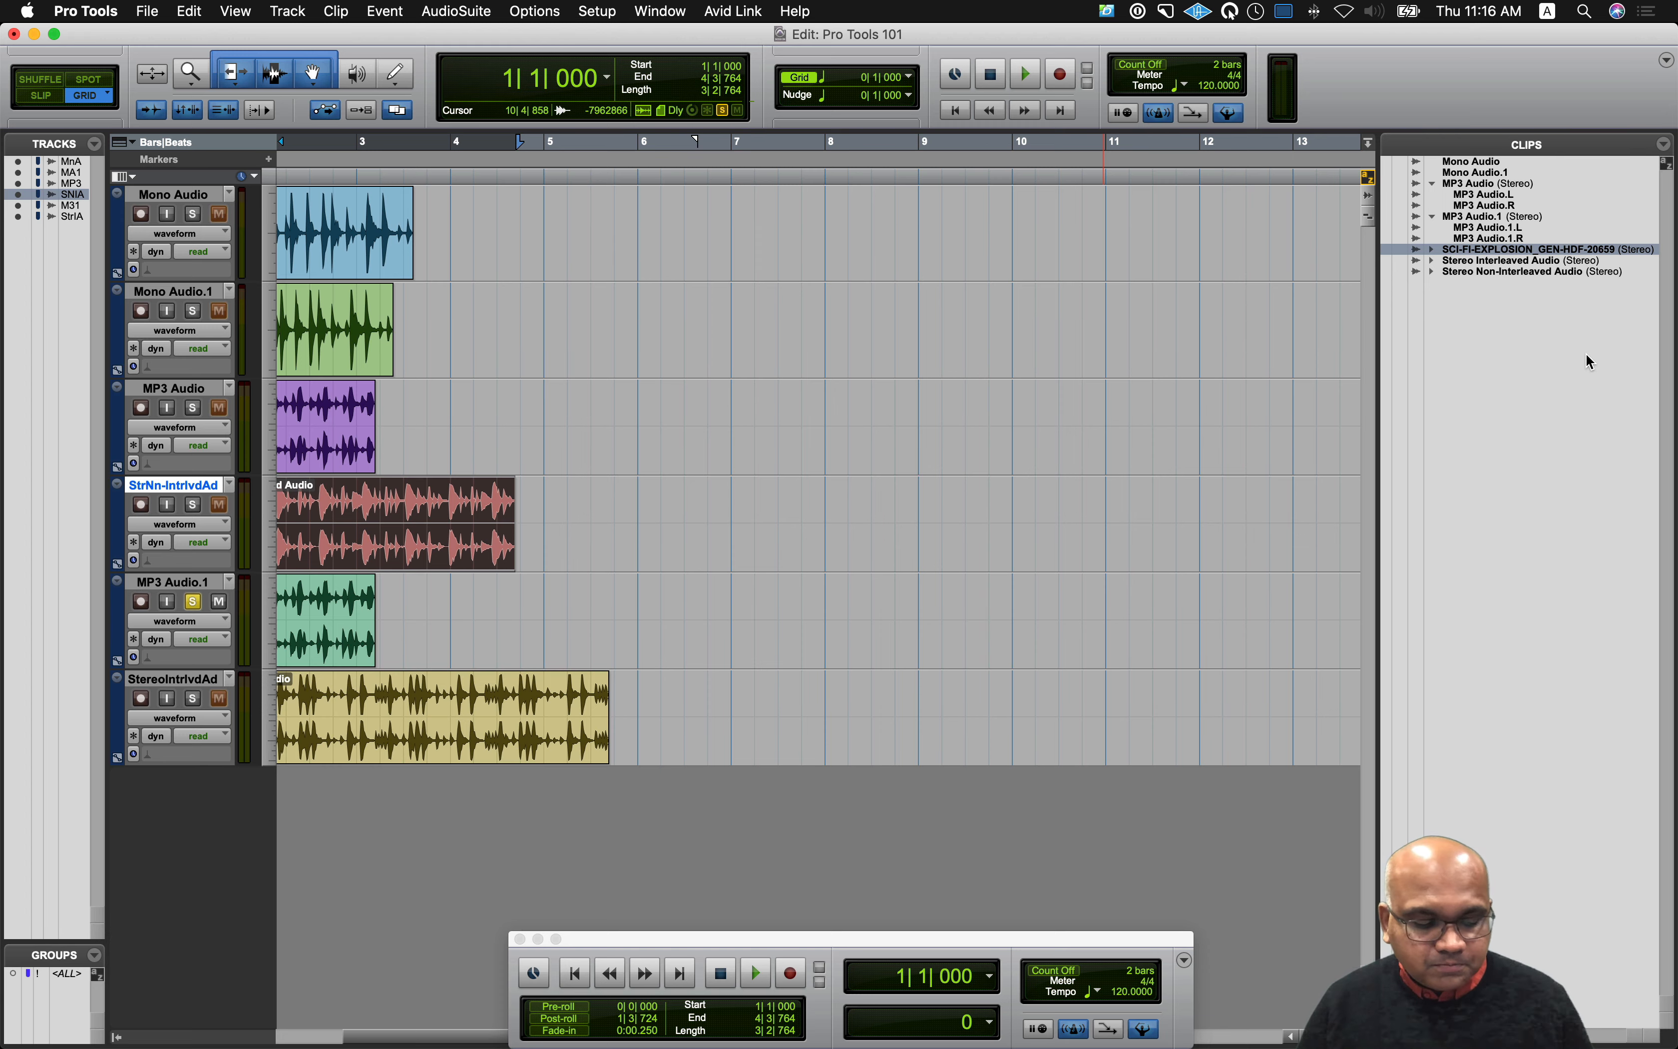
Step: Reopen the Workspace browser and import the first ExplosionSmall SmallGrenadeBlast file into the Clips list as a copy
key("alt+i")
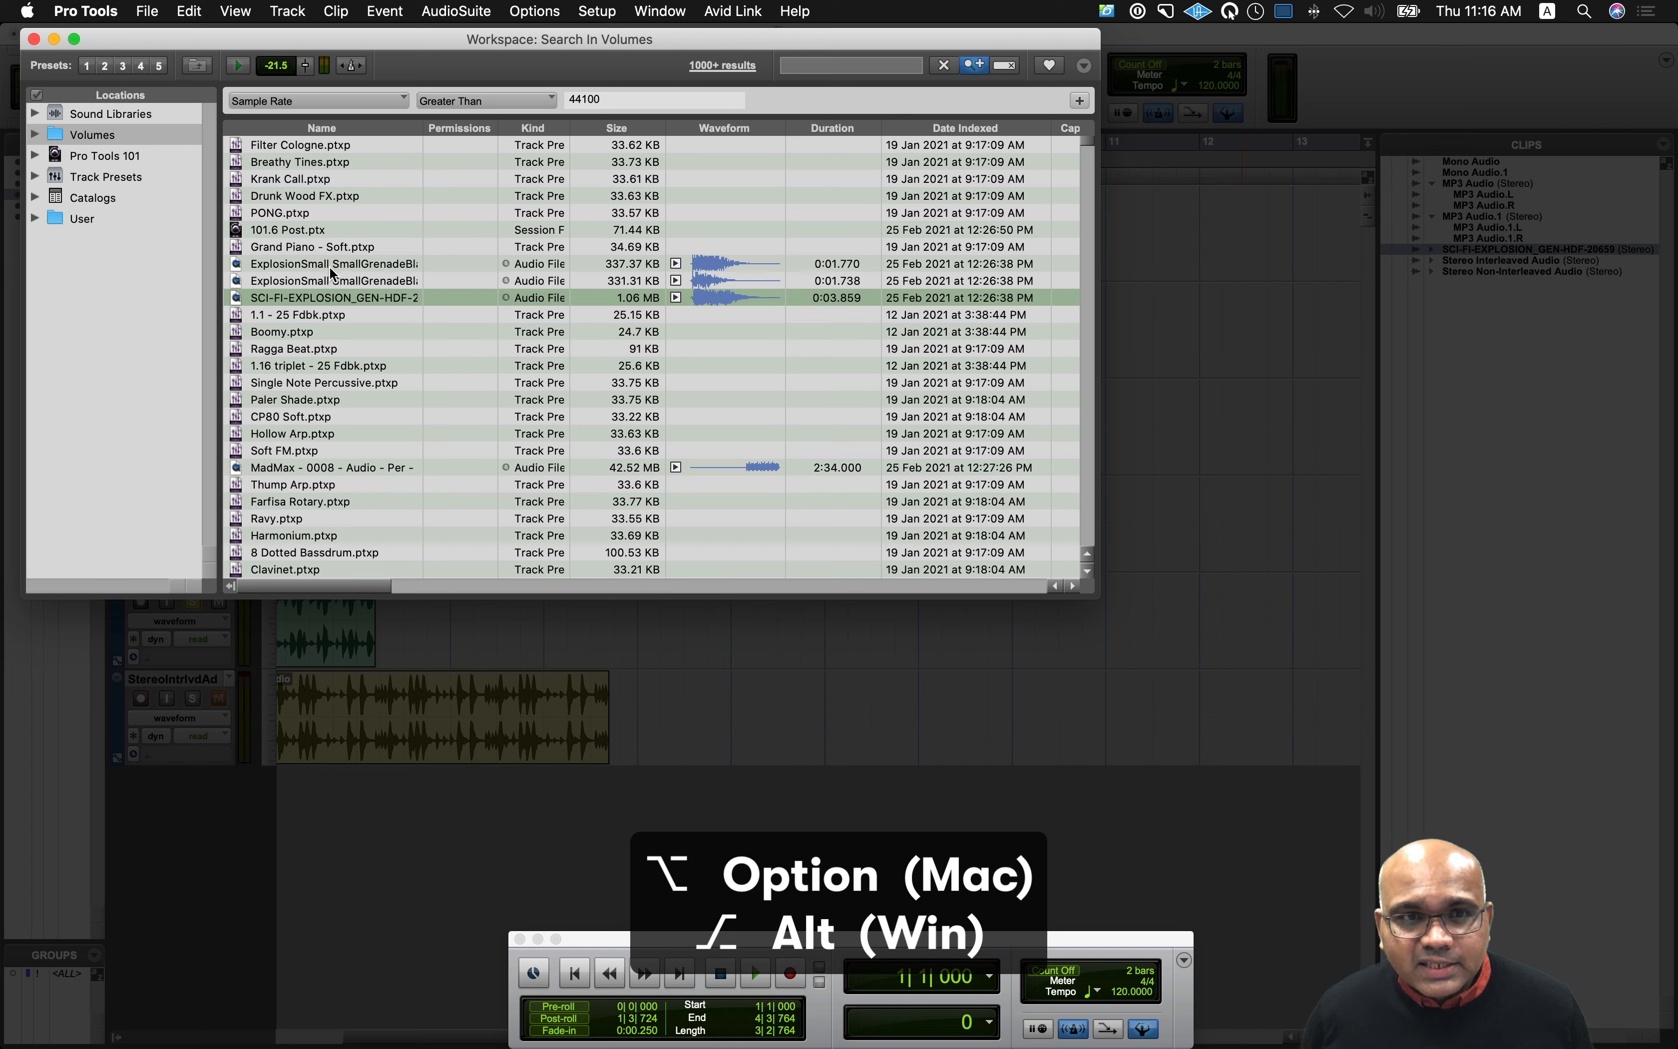
left_click(351, 262)
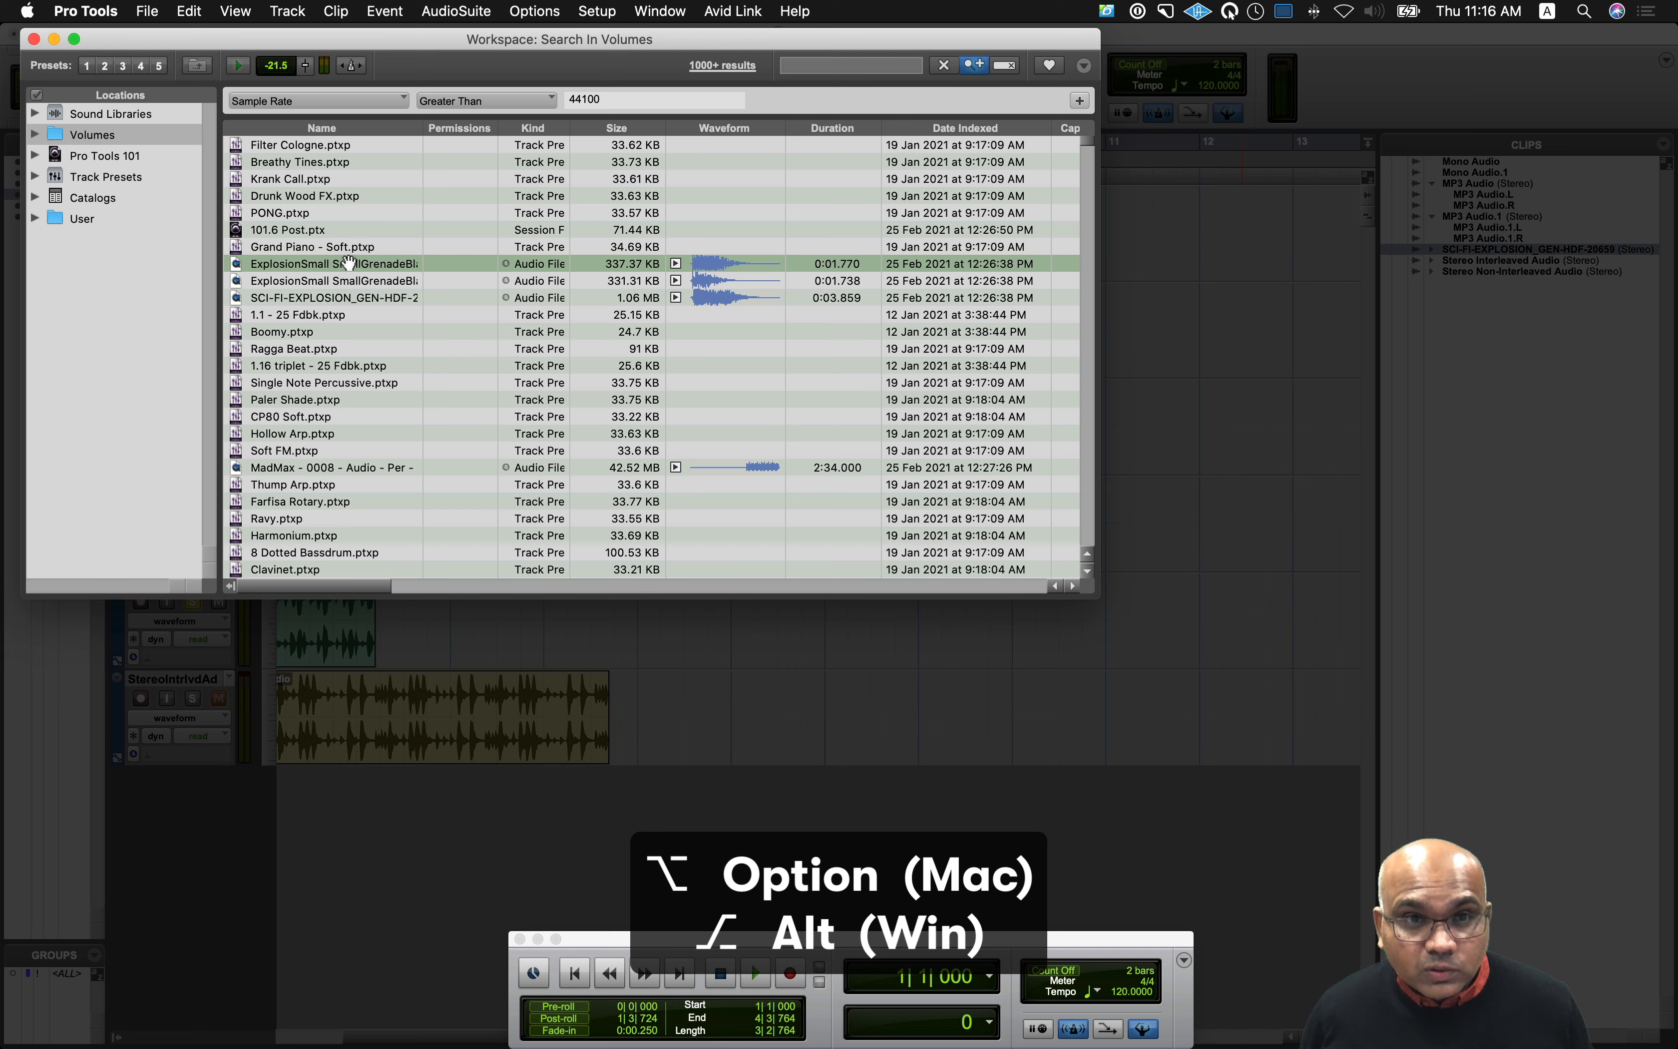
left_click_drag(349, 262, 1555, 354)
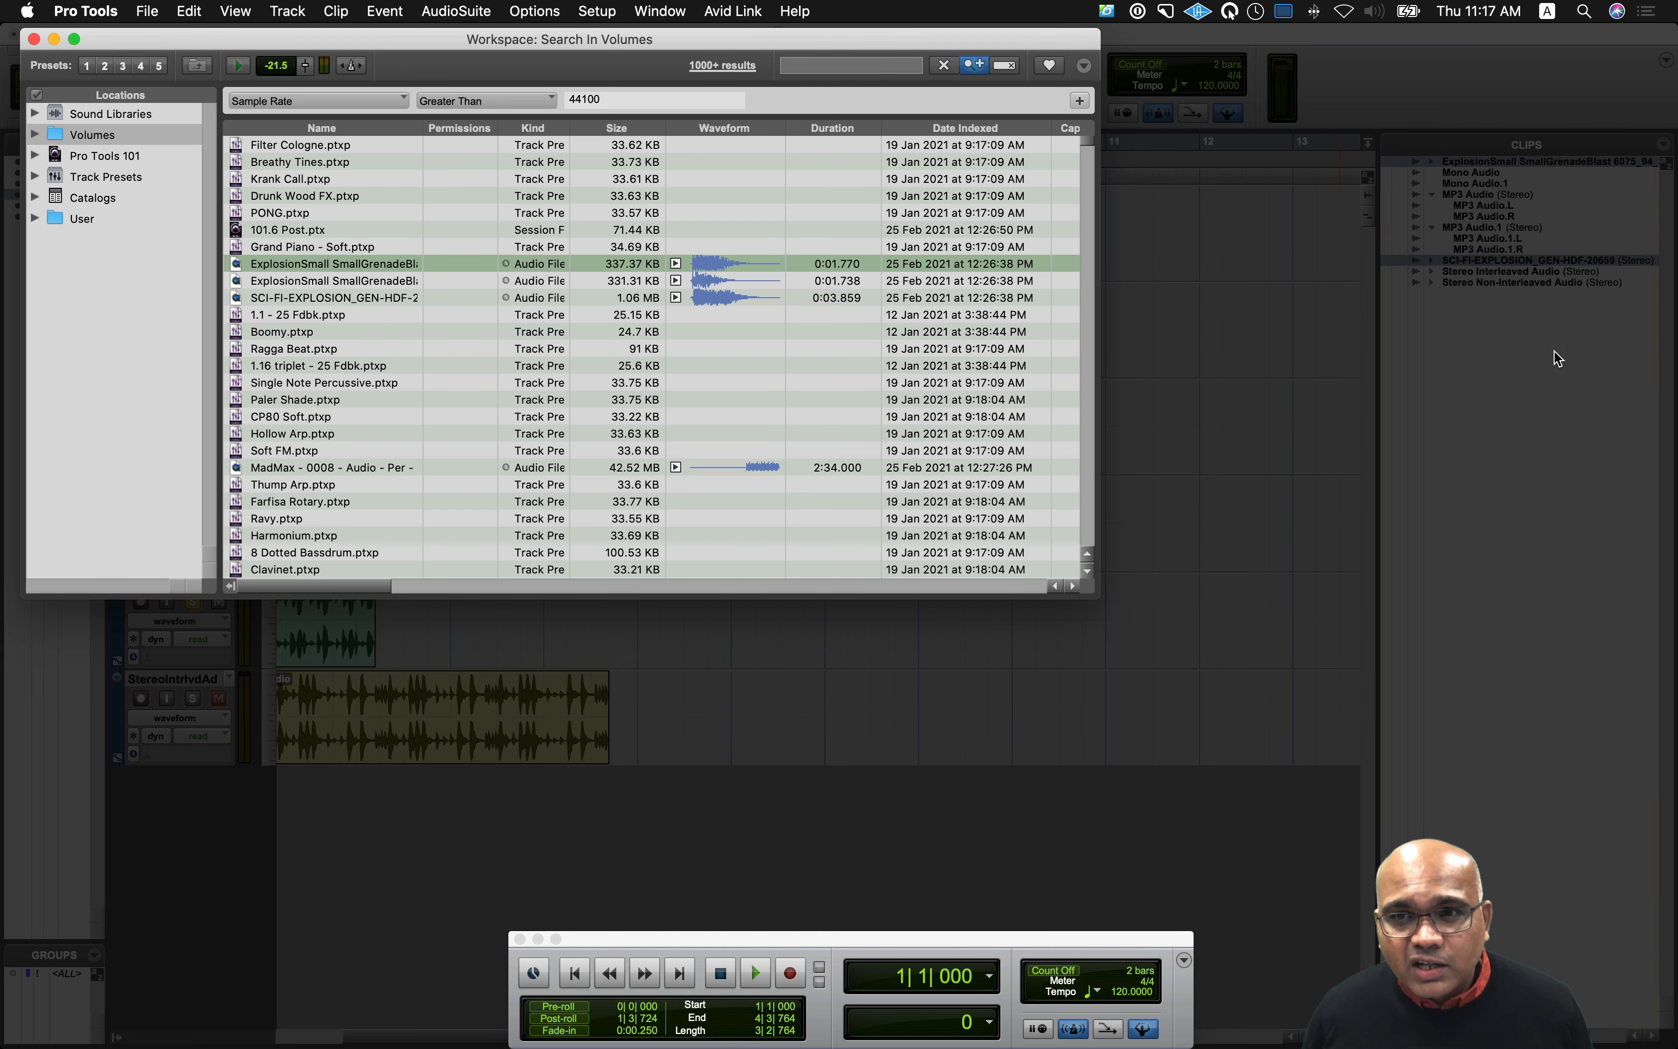
left_click(1553, 350)
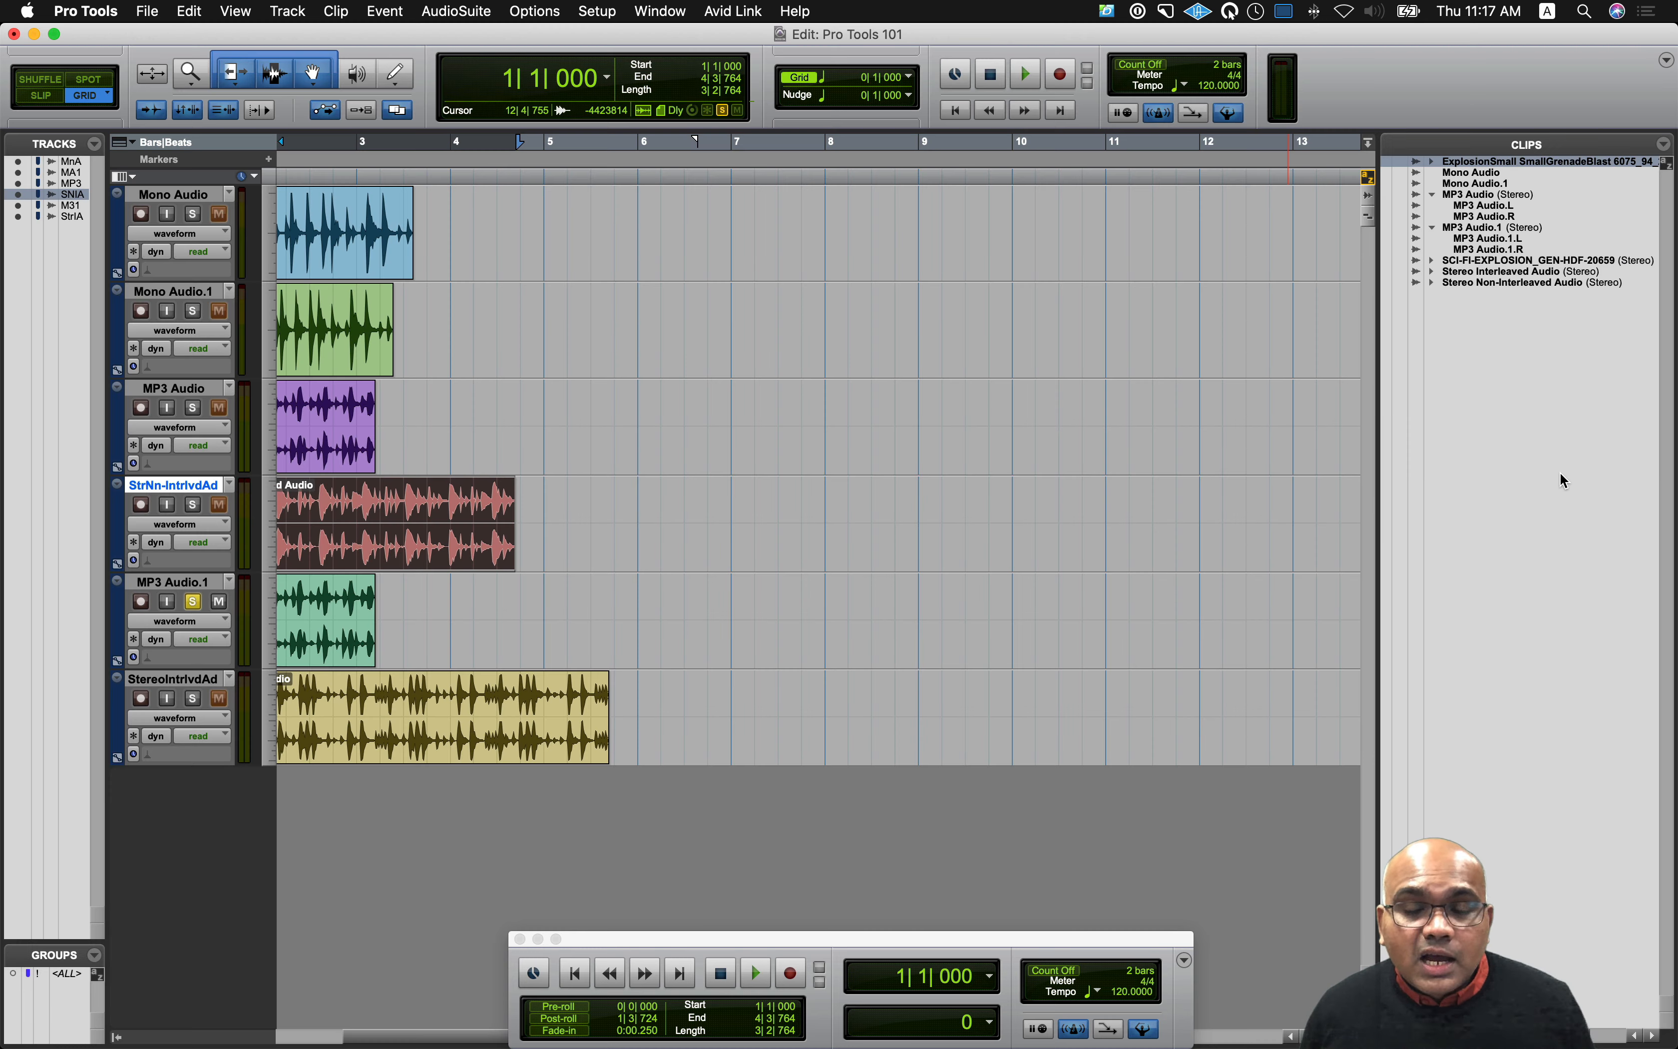
Step: Check Finder's Audio Files folder for the copied ExplosionSmall file, and return to Pro Tools
key("super+Tab")
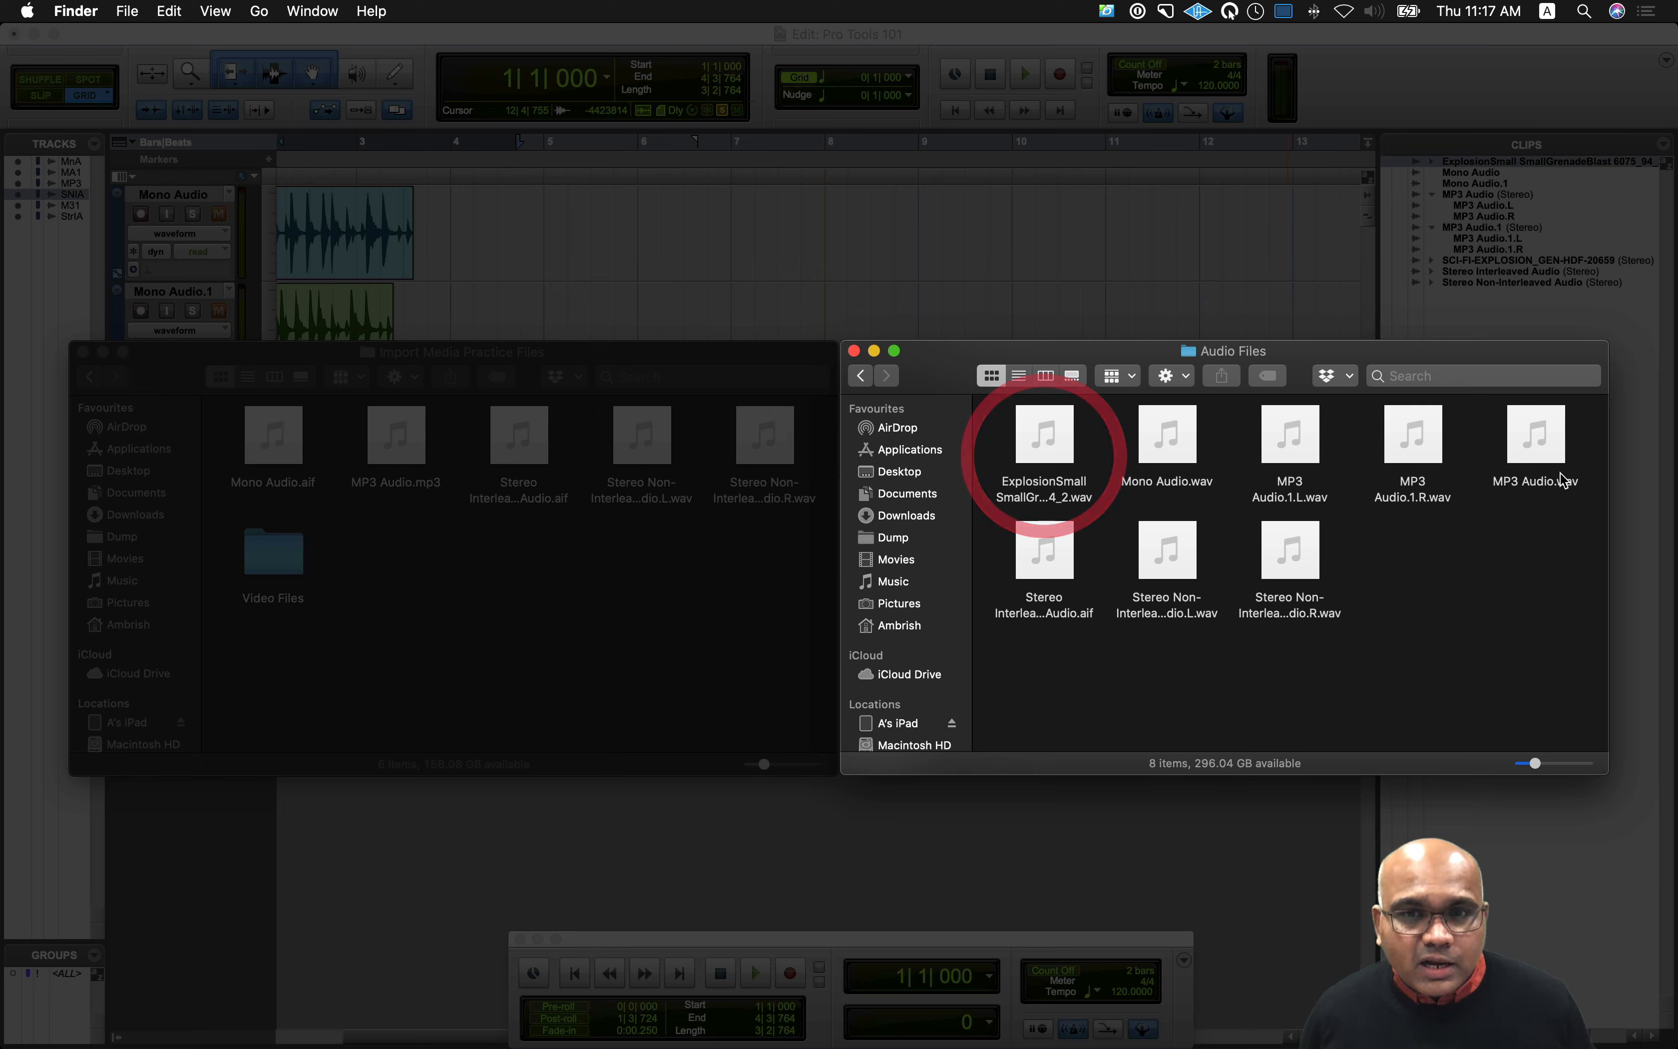
key("super+Tab")
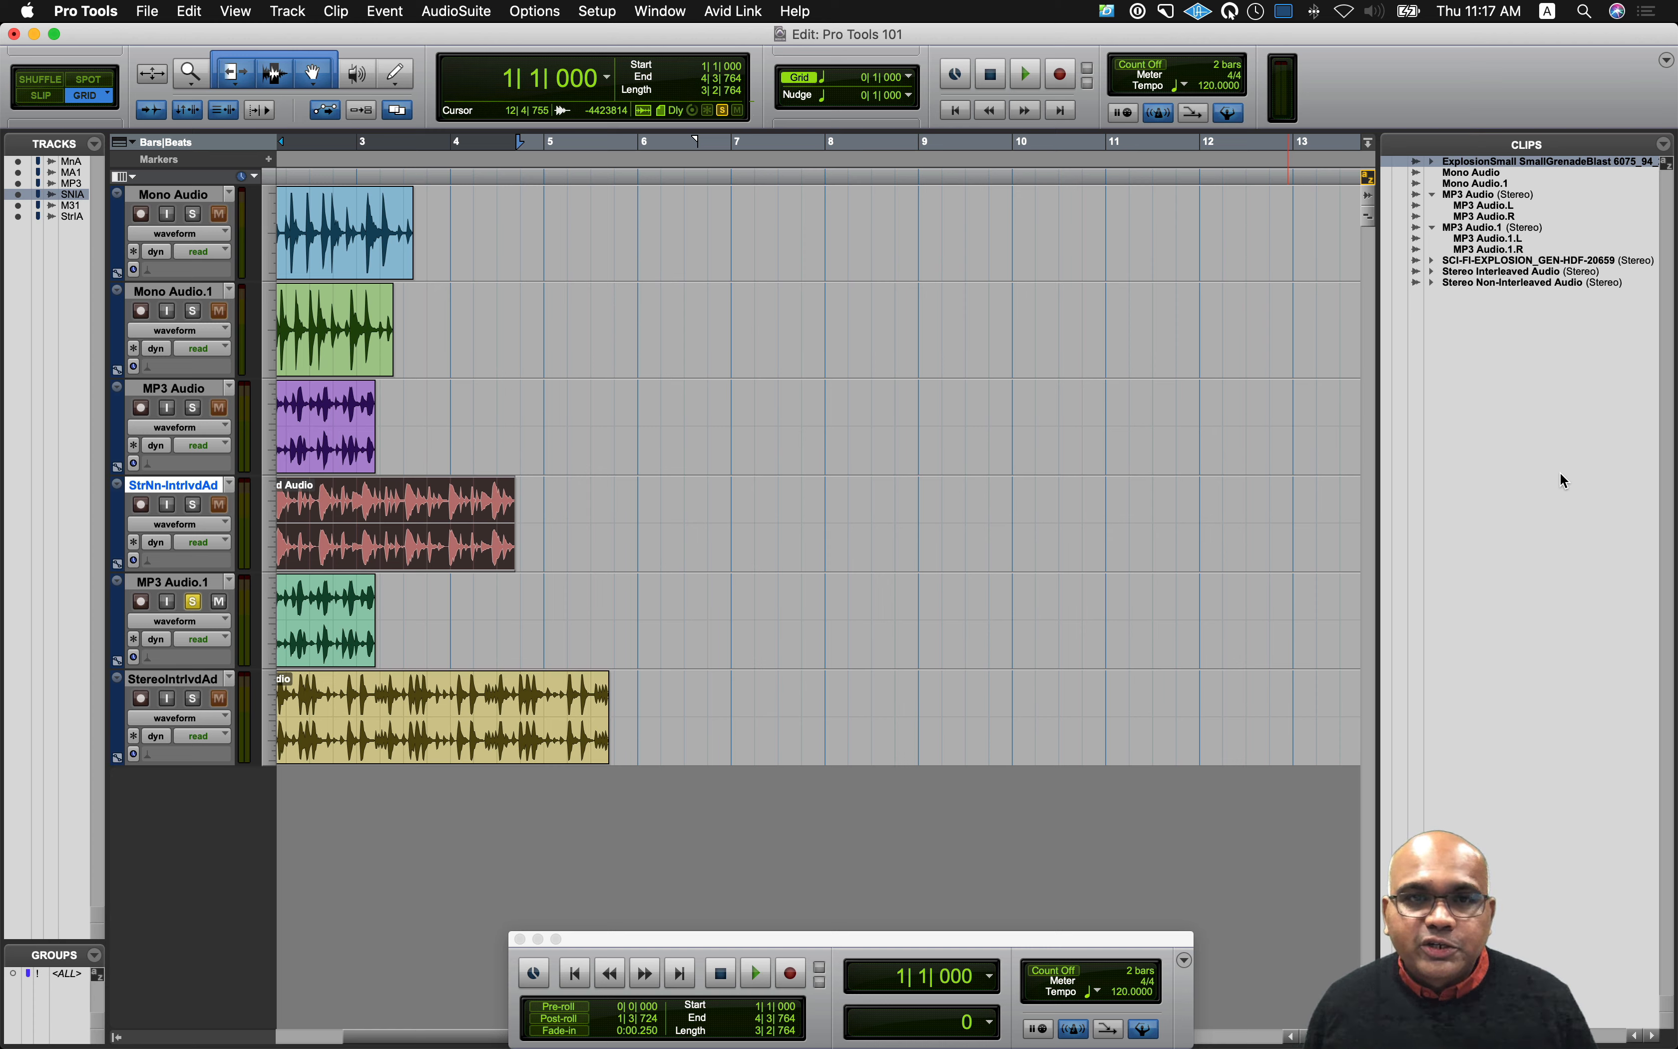
Step: Enable Automatically Copy Files on Import in the Processing preferences and apply the change
left_click(594, 14)
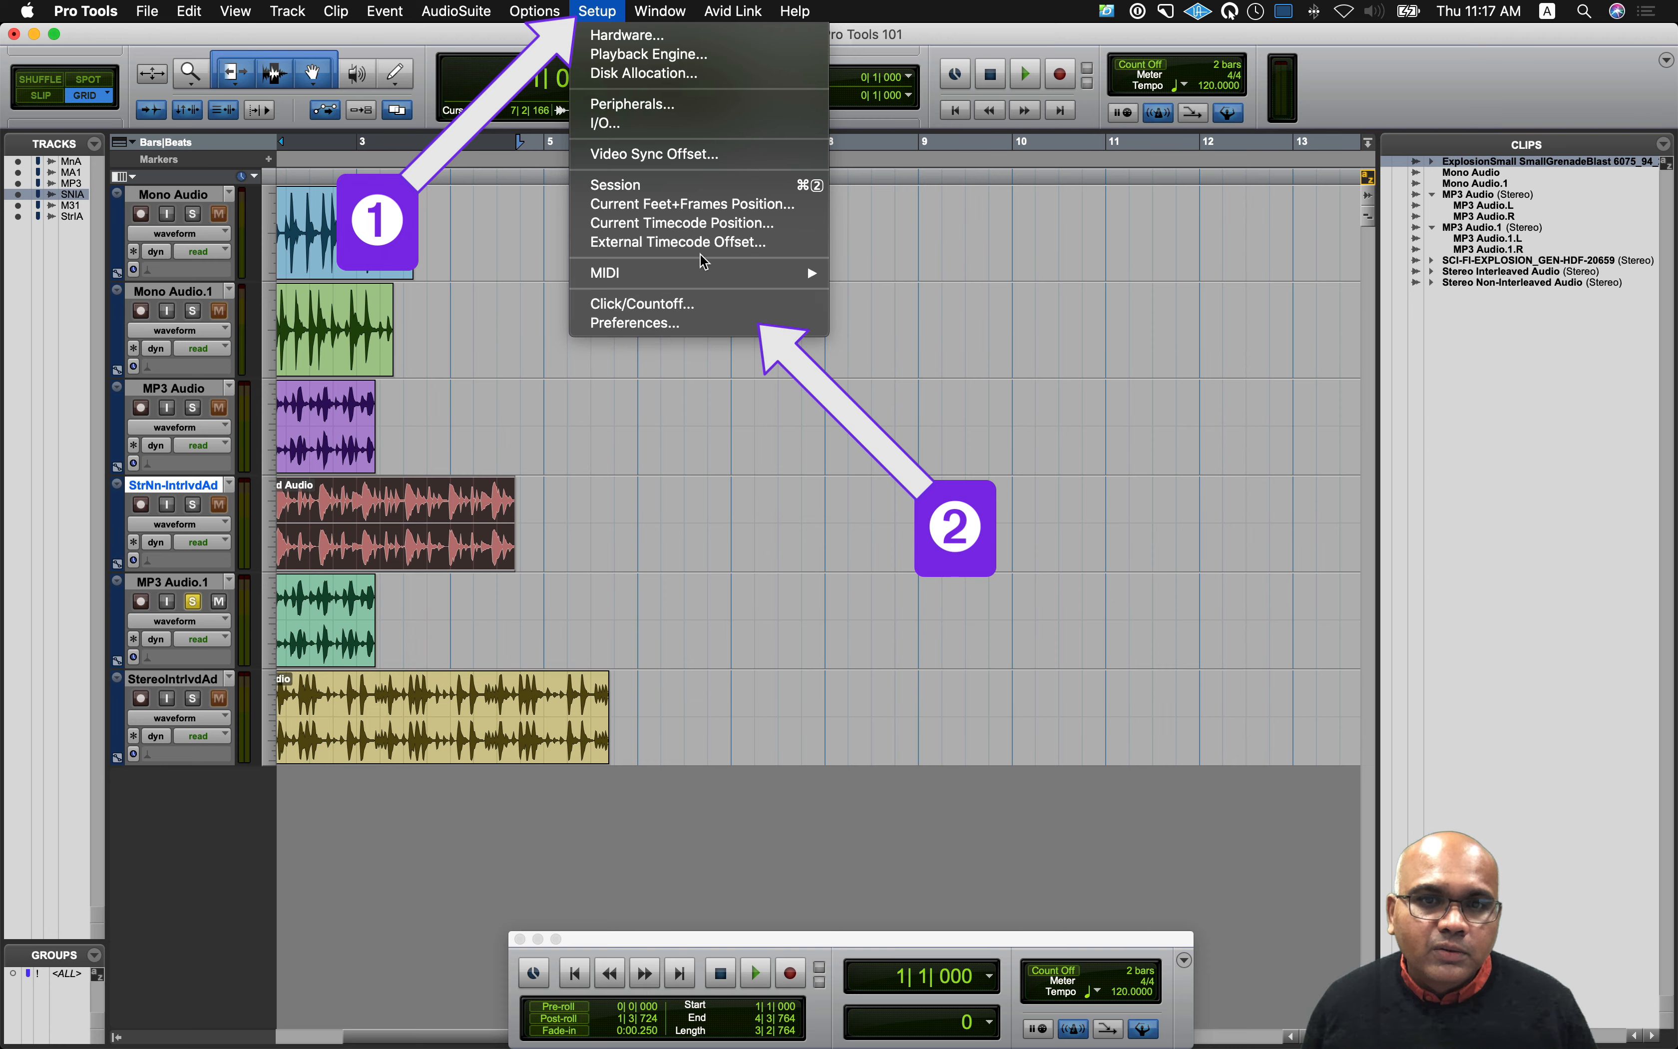
left_click(718, 323)
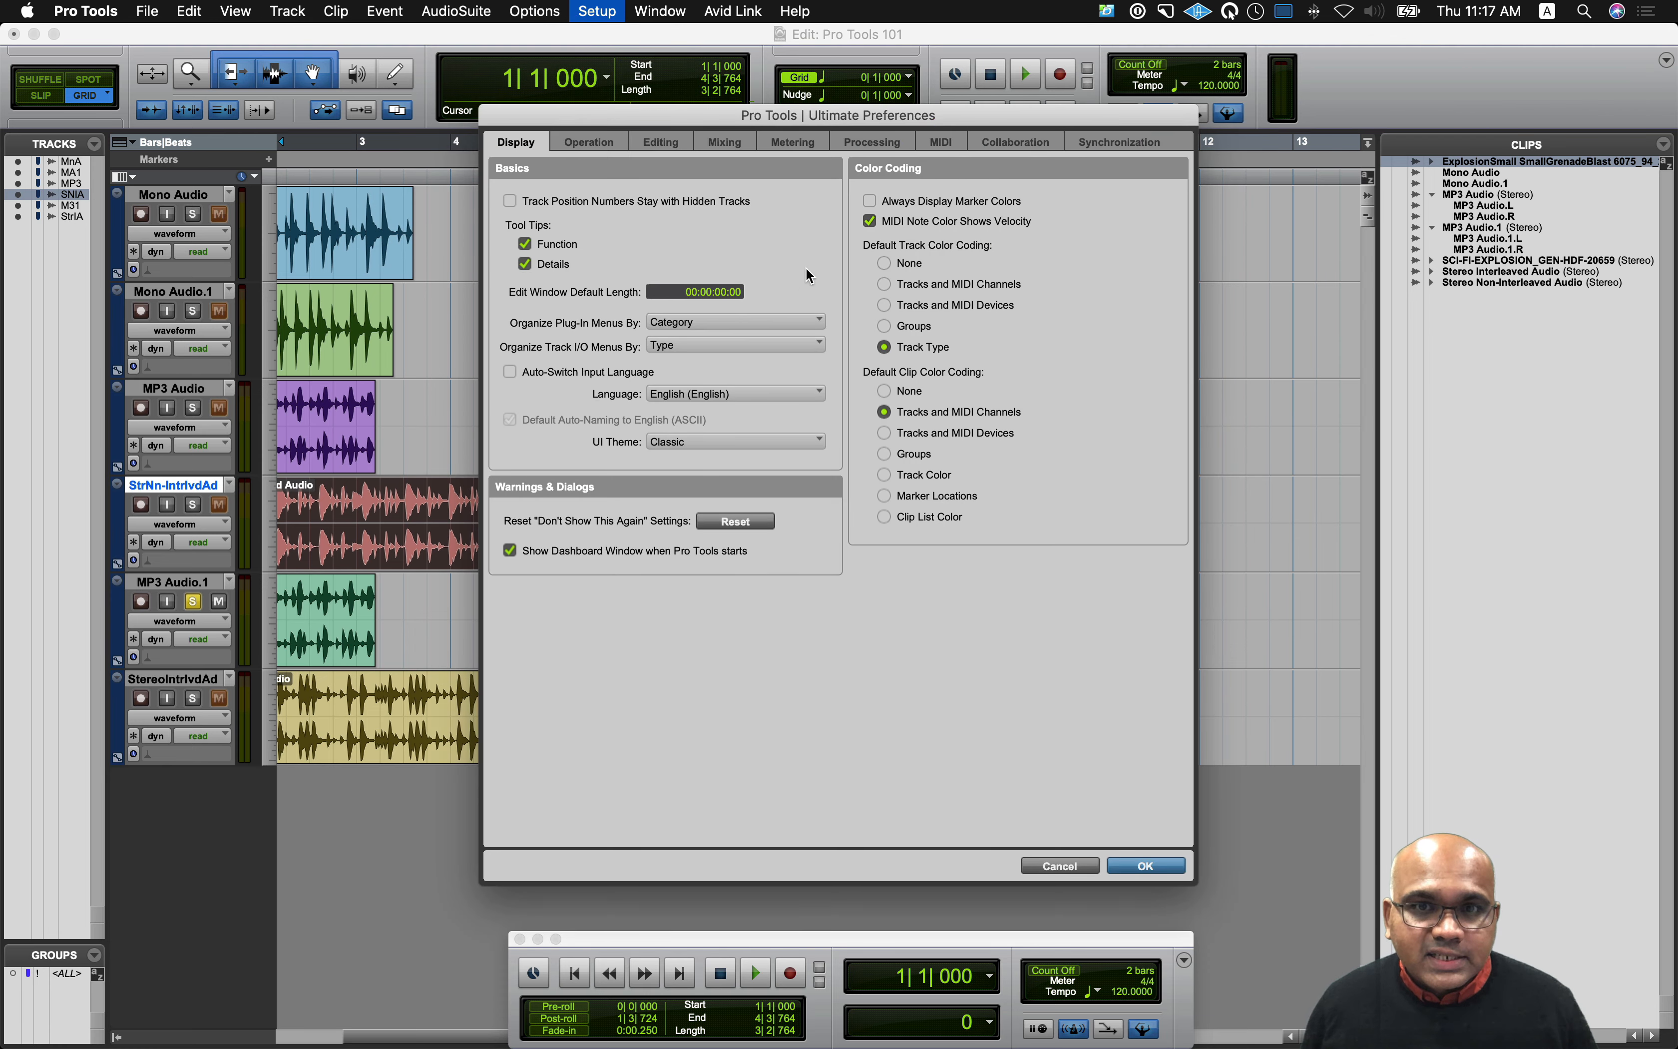
left_click(910, 141)
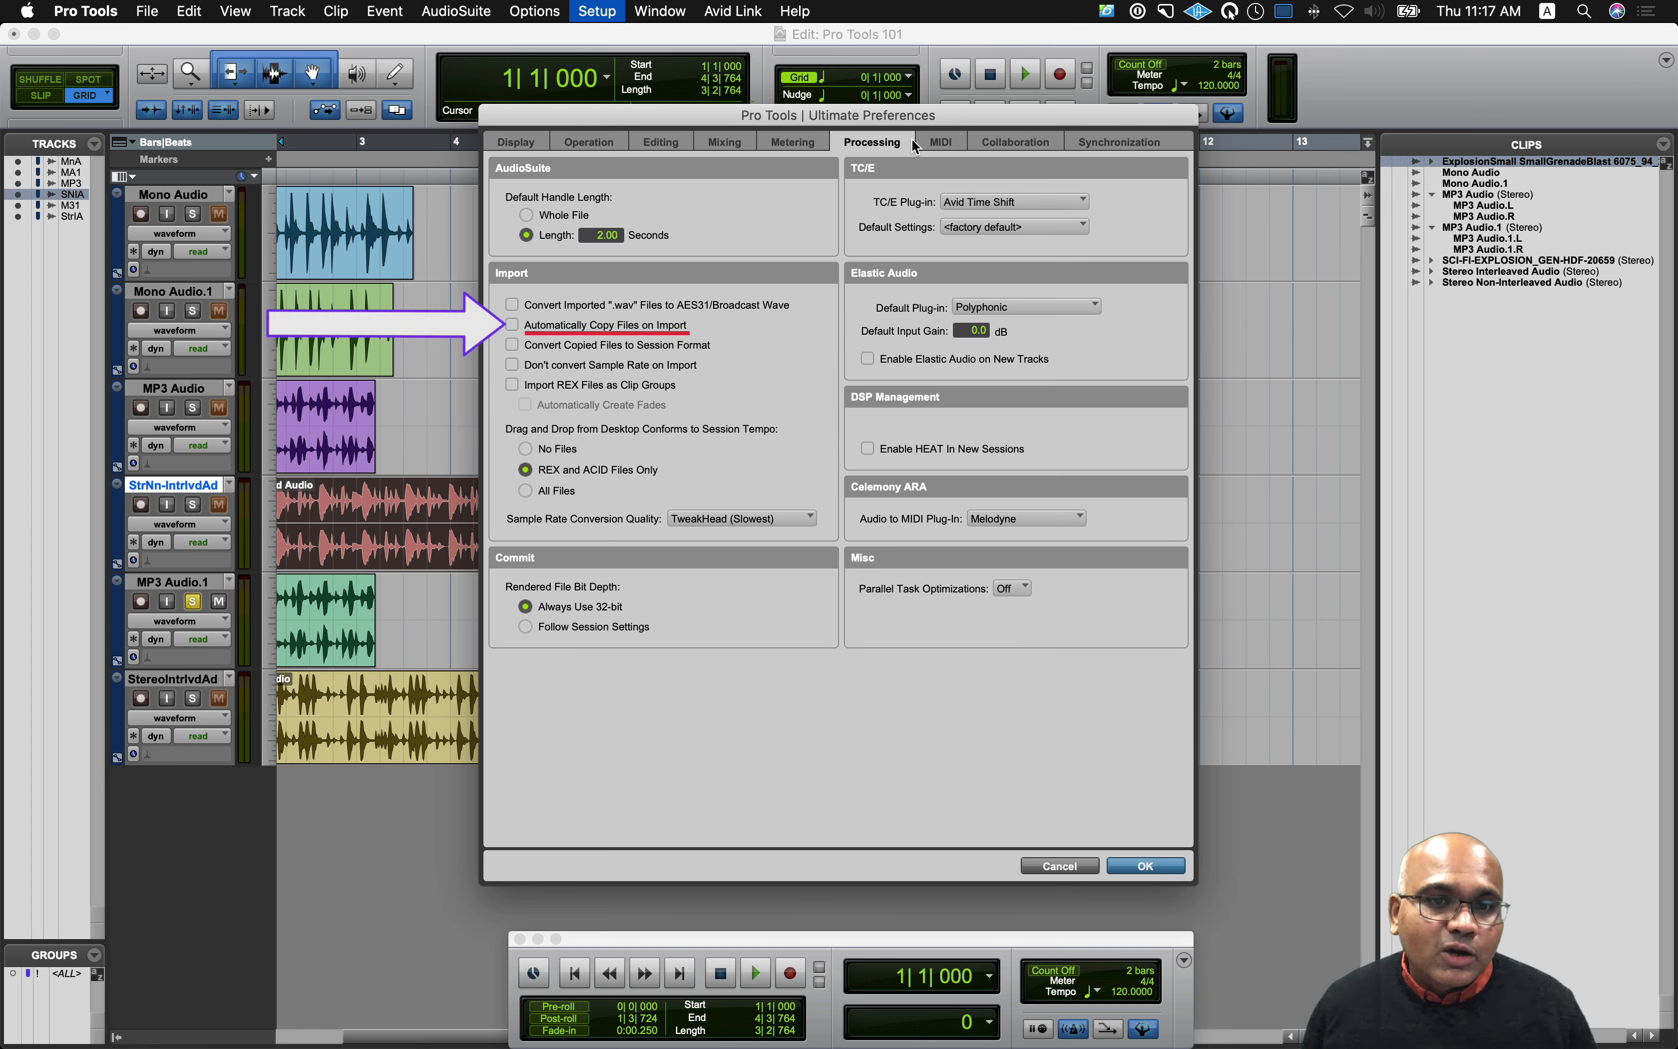
left_click(574, 324)
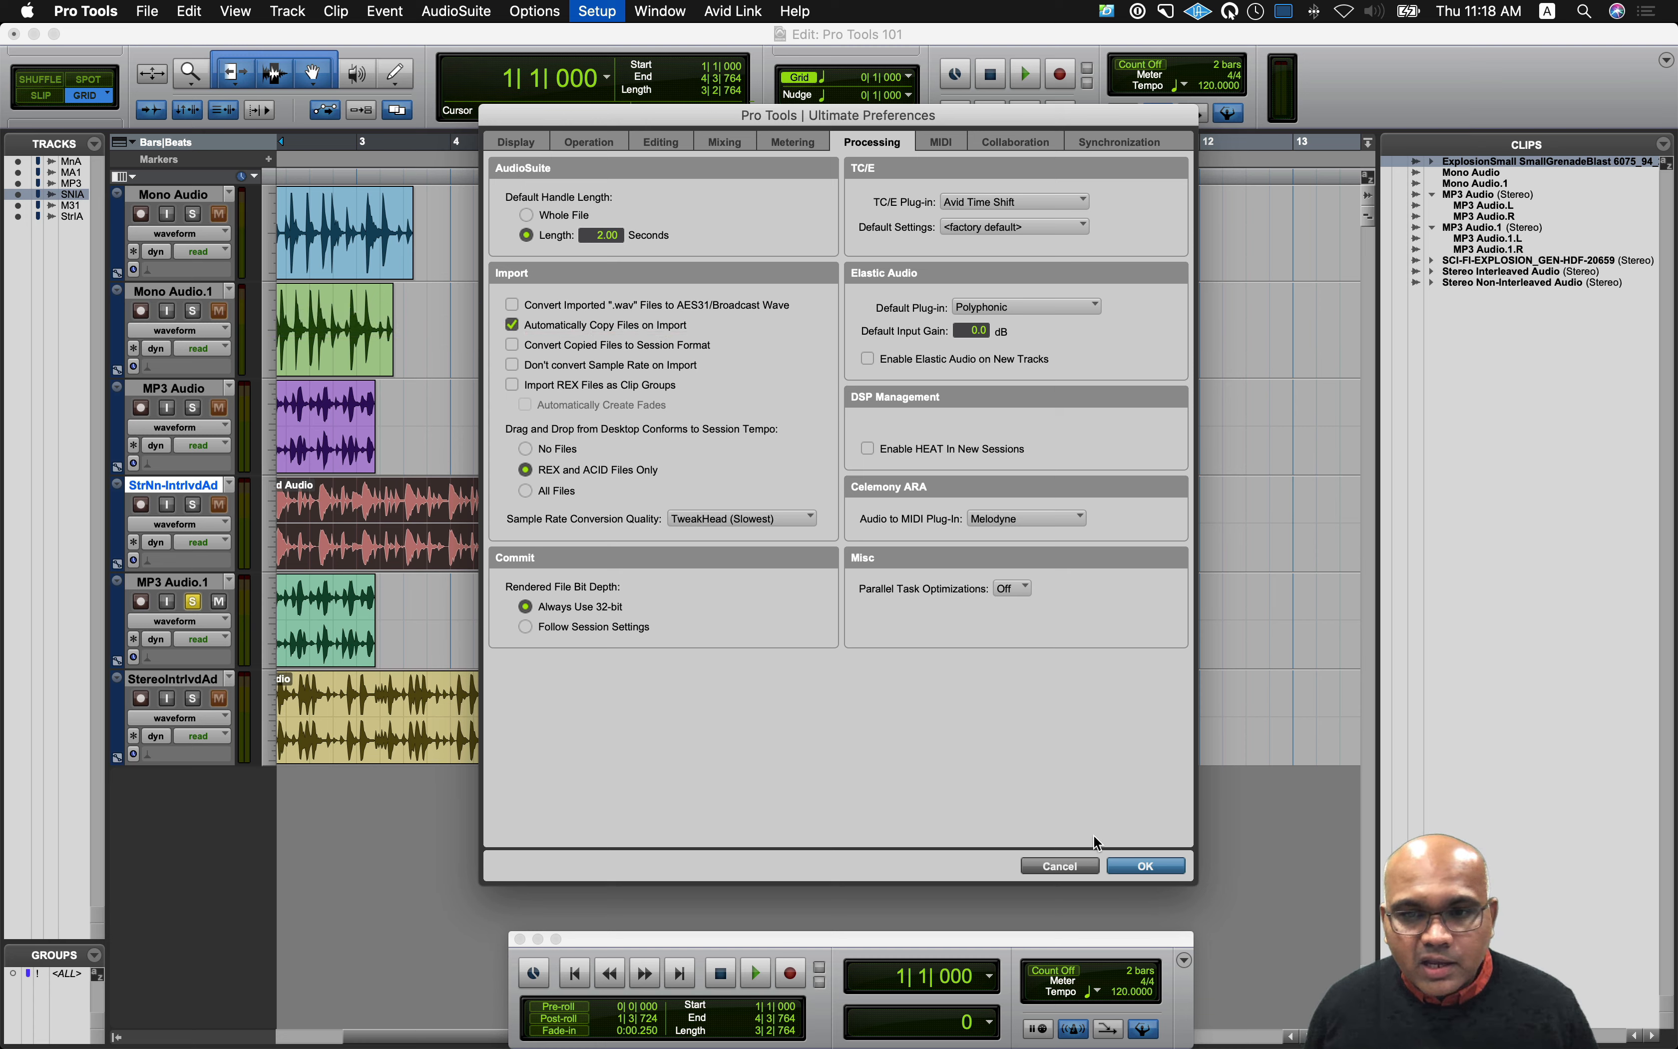
left_click(1111, 867)
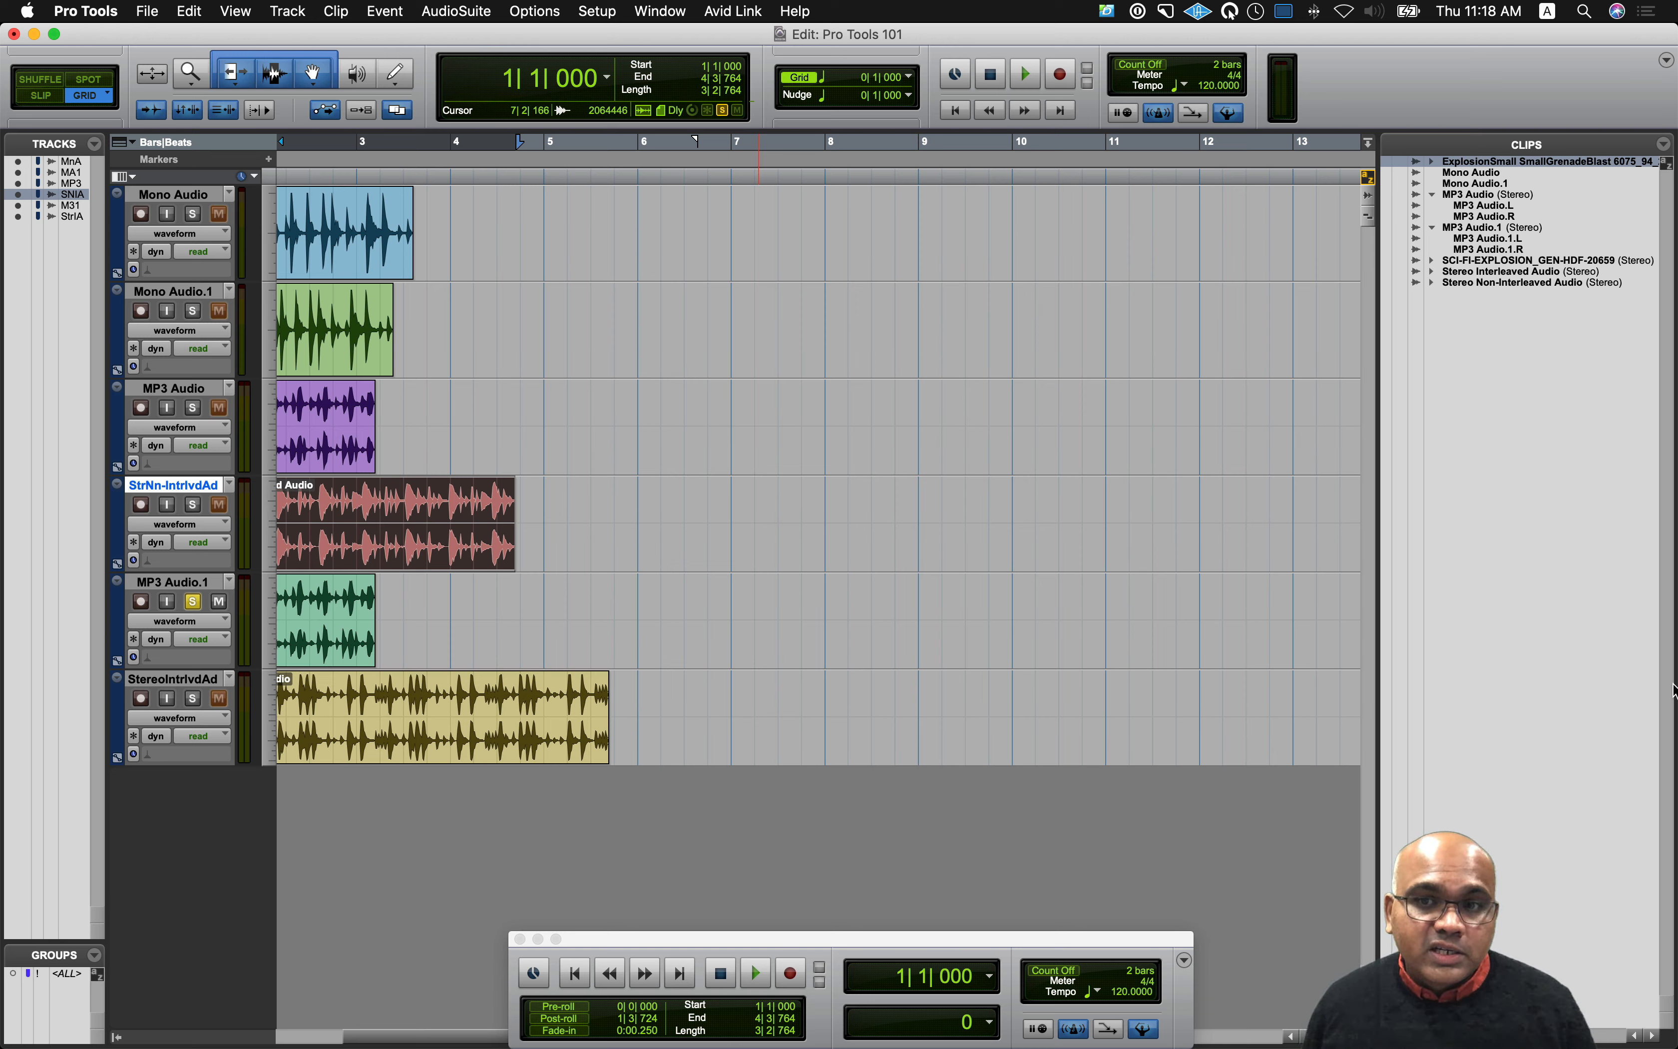
Step: Bring the Workspace browser to the front and add the FireBurst ExplosiveFlameBurst audio file to the session's Clips list
left_click(1529, 663)
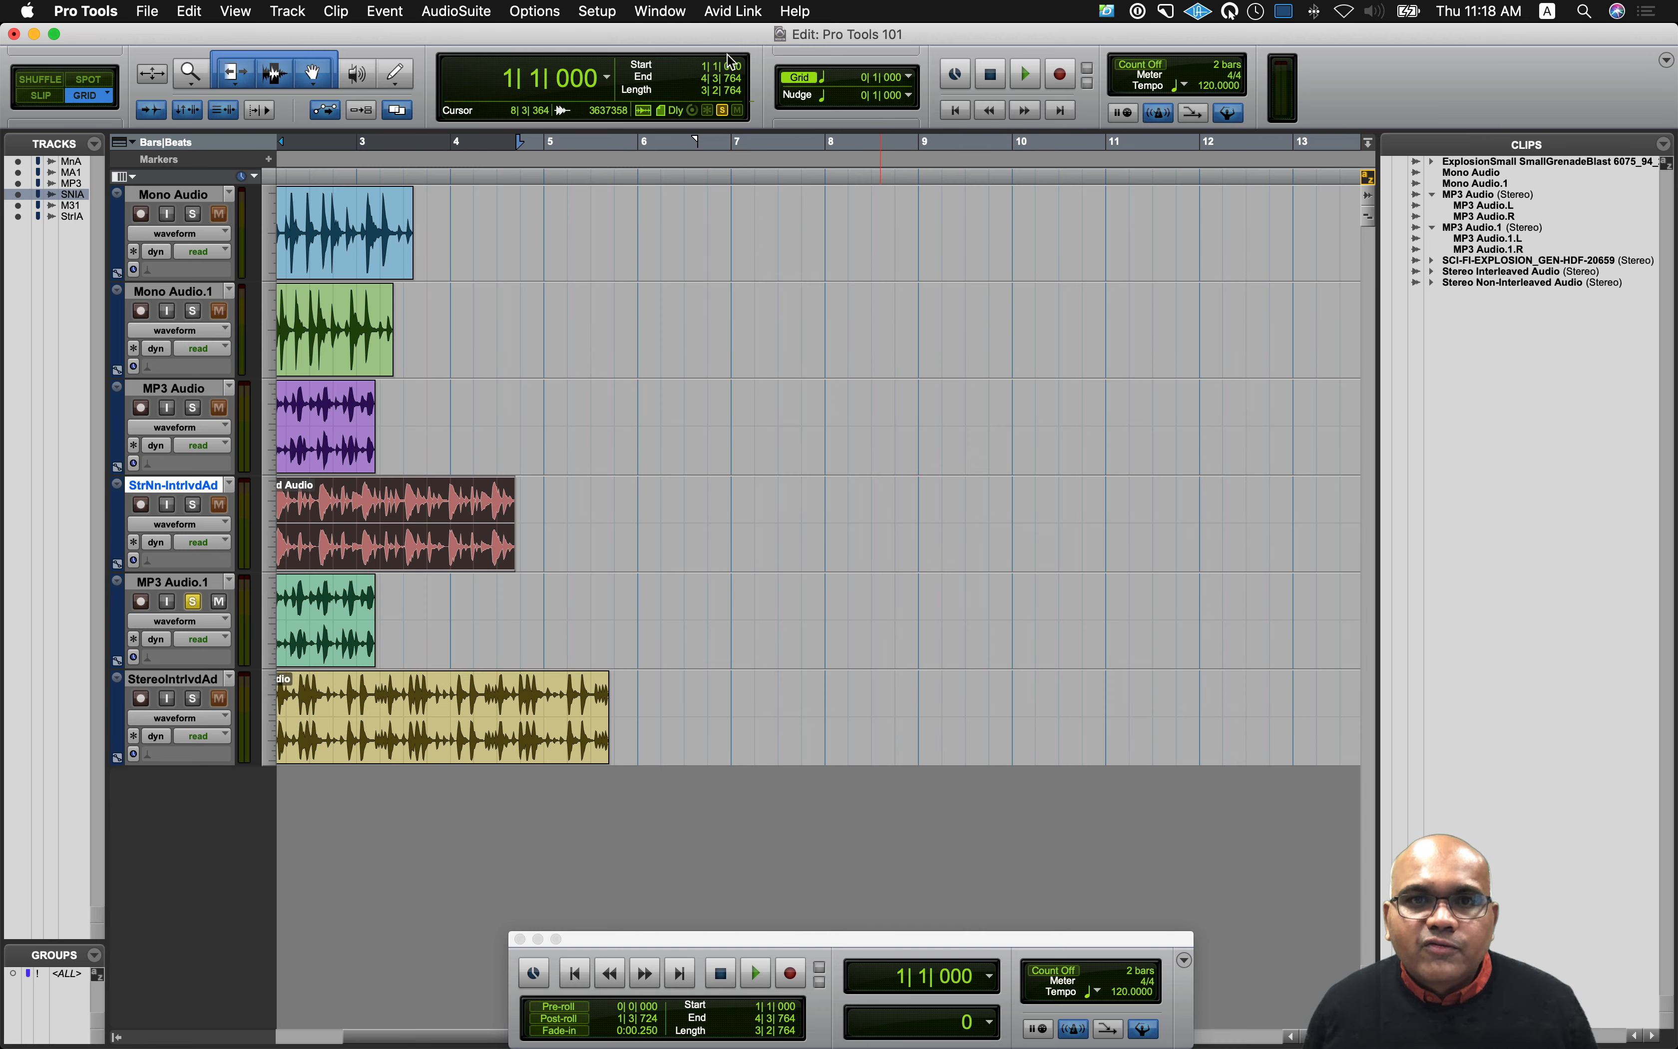
left_click(677, 16)
mouse_move(801, 312)
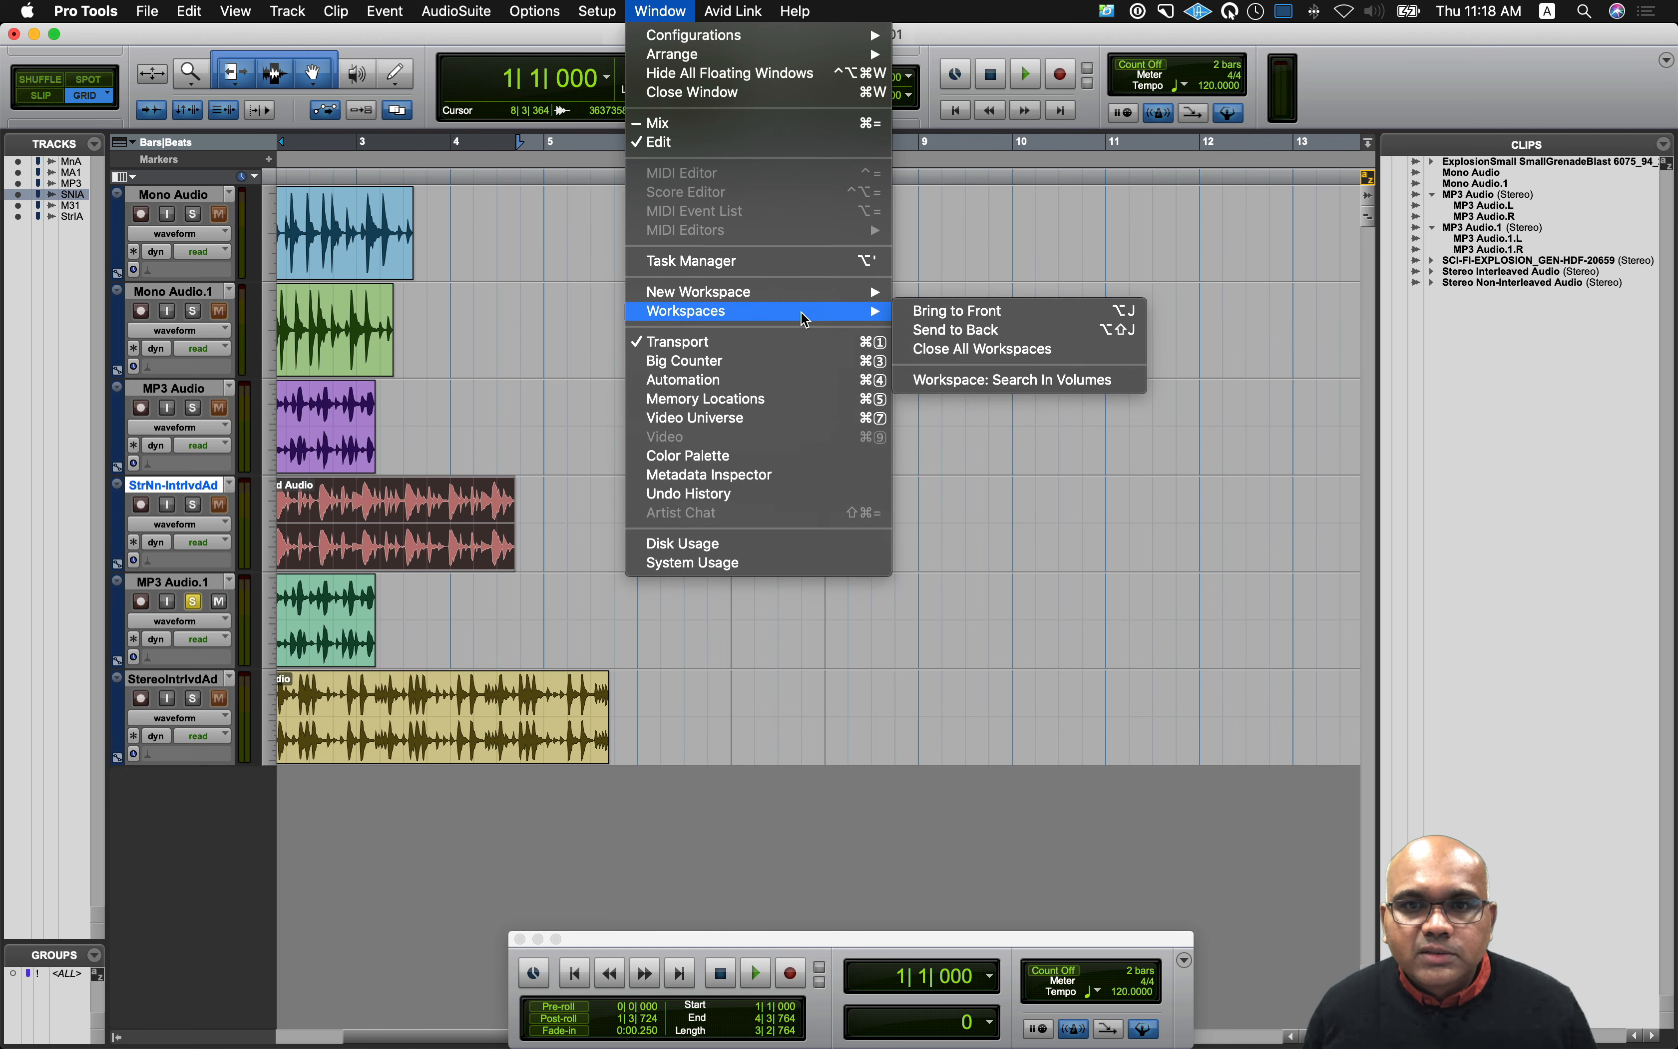
left_click(988, 319)
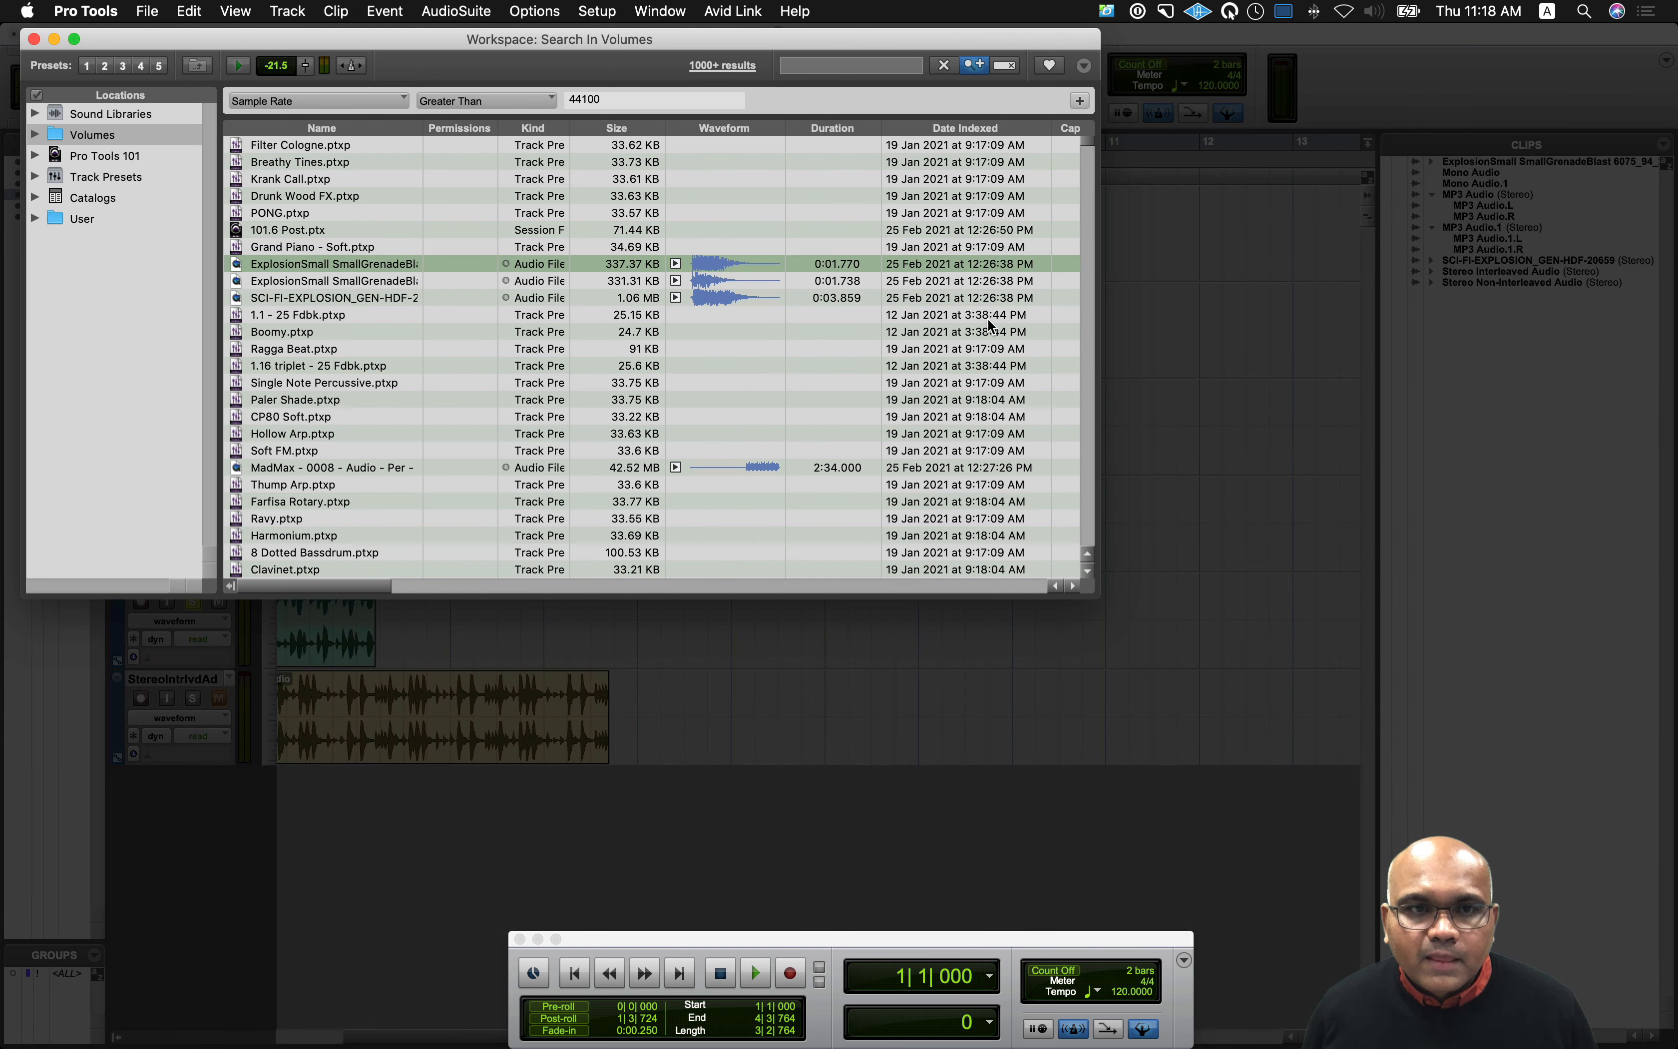
scroll(654, 418, "down", 8)
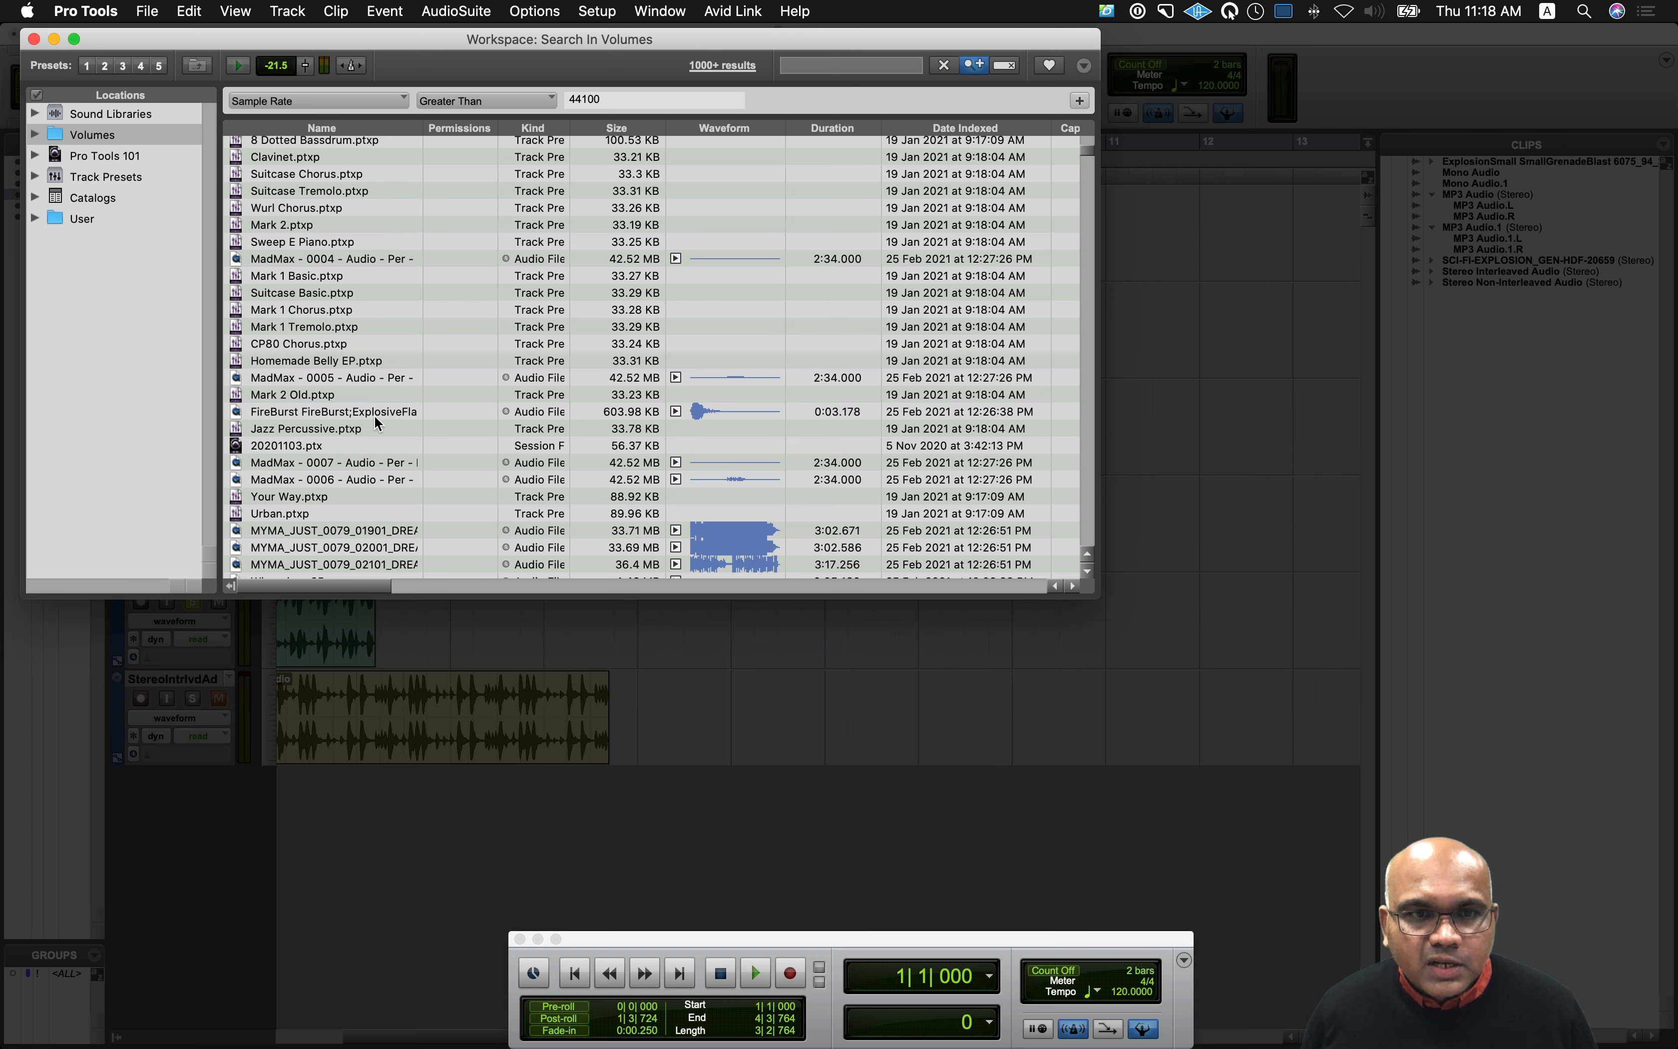
left_click(372, 411)
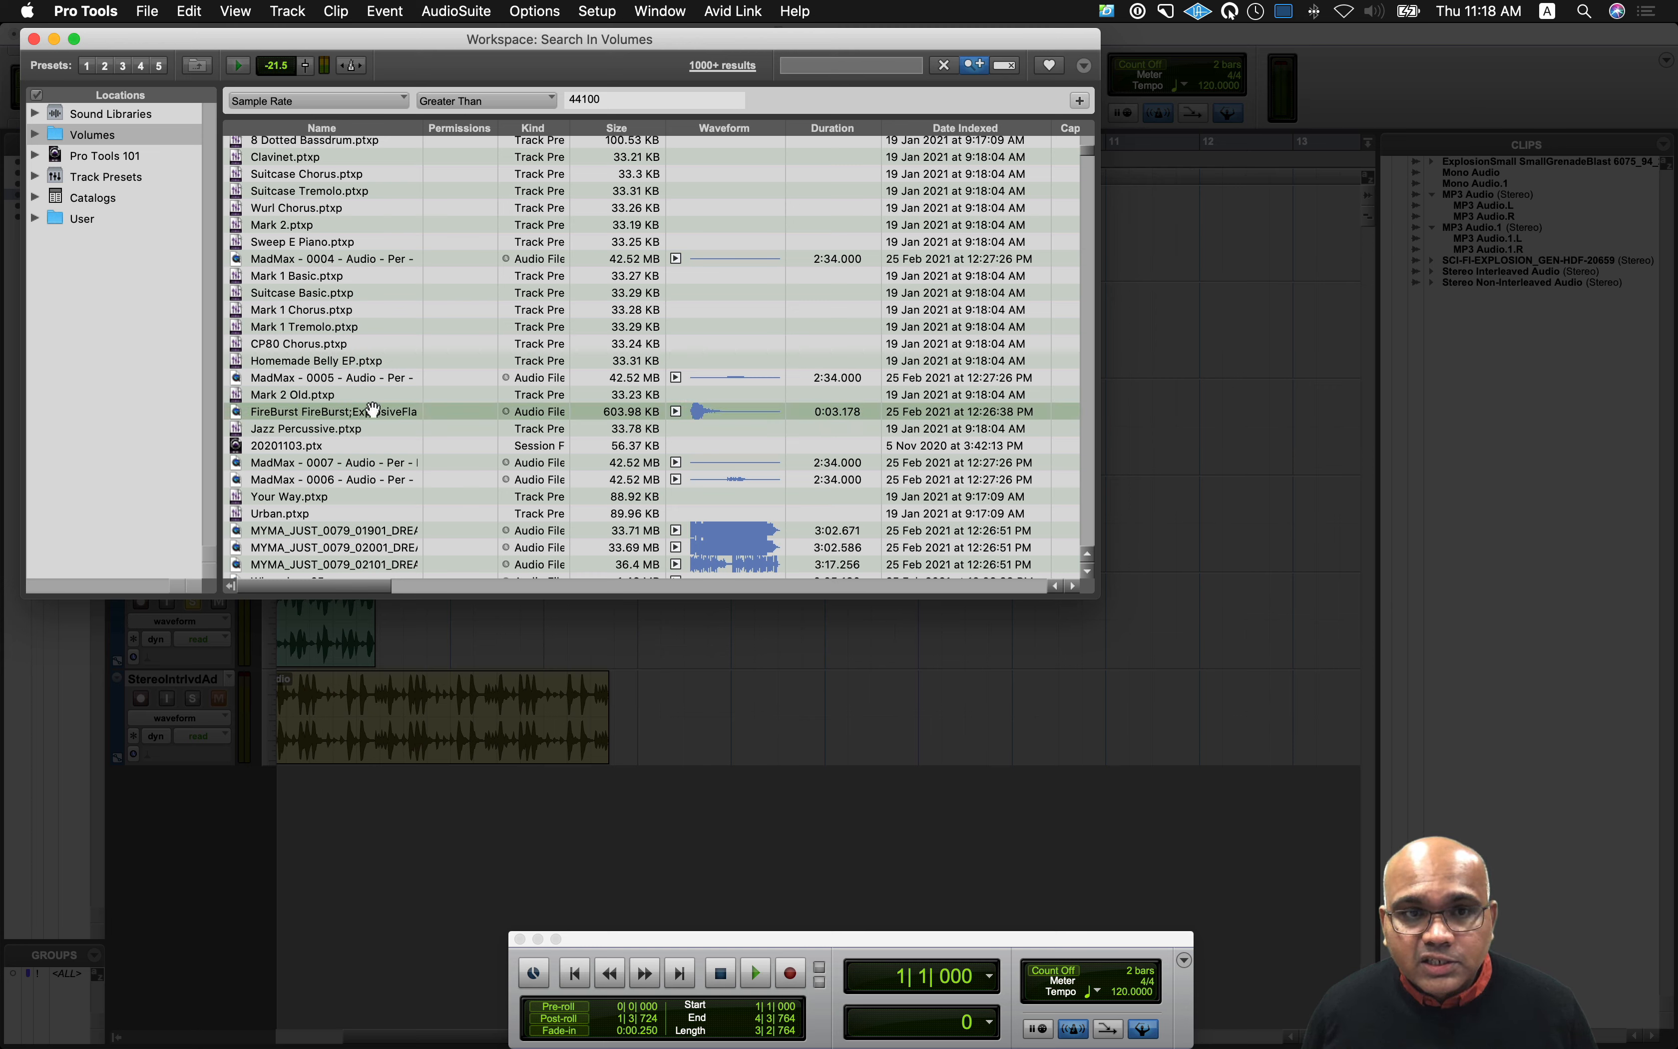
left_click_drag(372, 410, 1506, 520)
left_click(1506, 520)
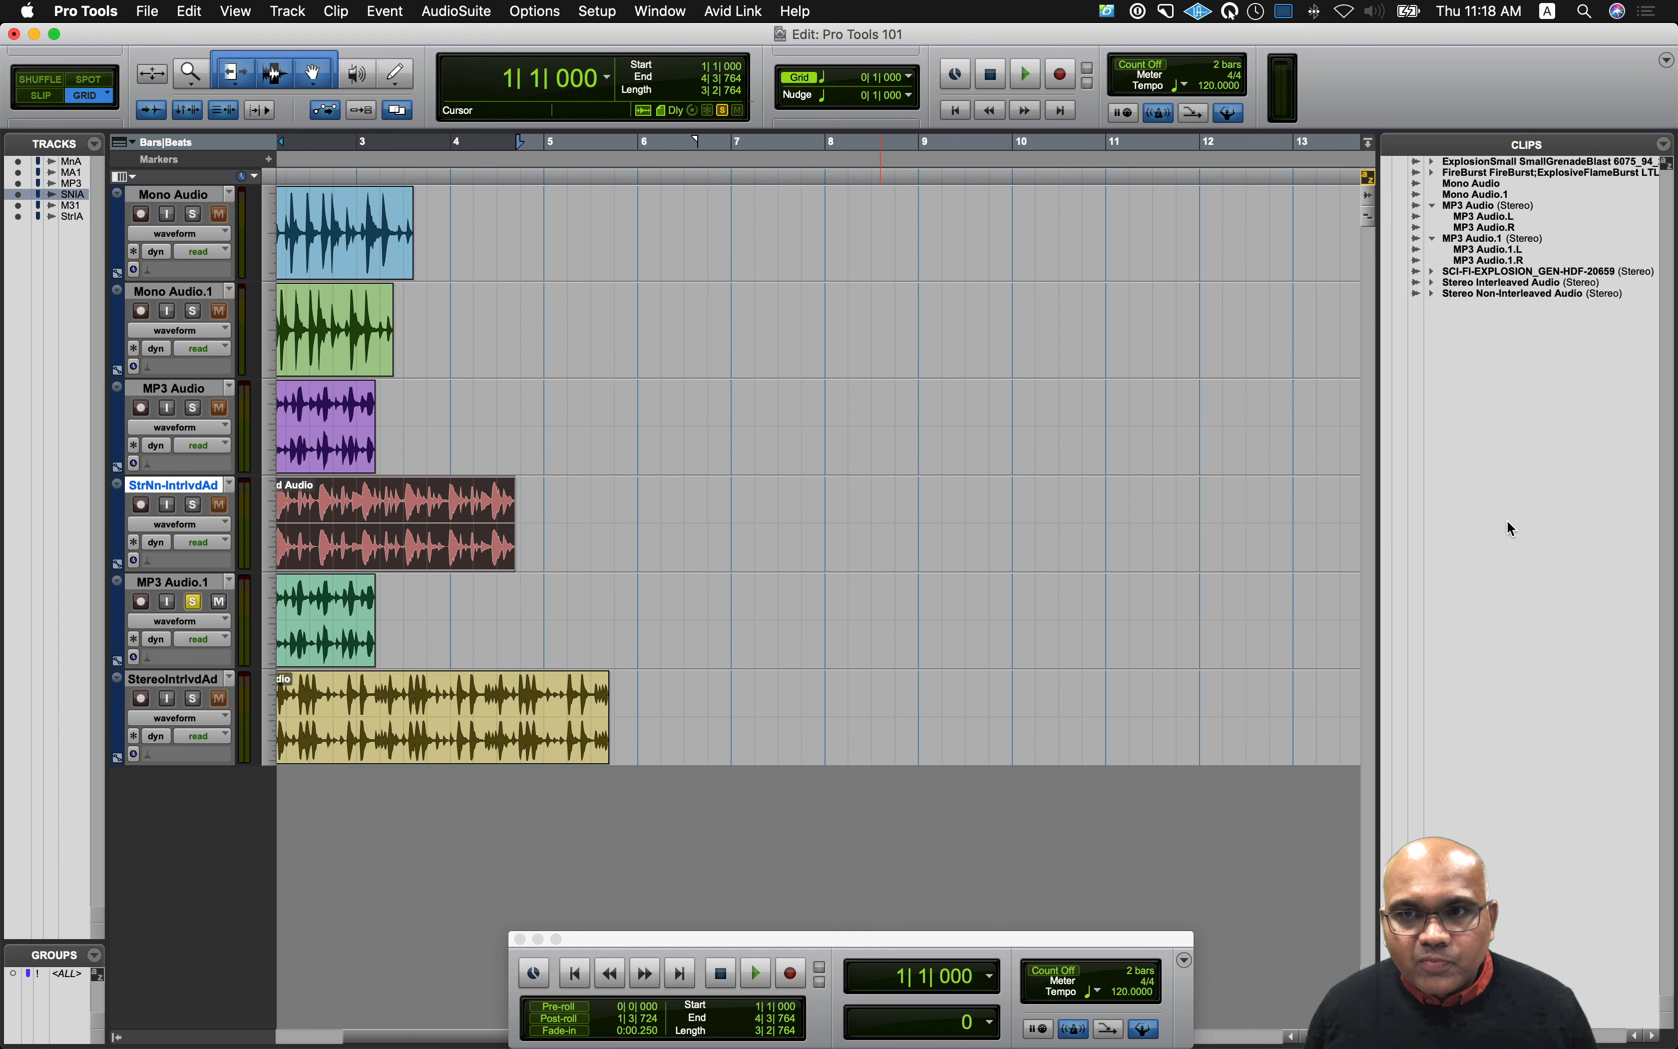
Step: Select the FireBurst clip, check Finder's Audio Files folder for its copied file, and return to Pro Tools
left_click(1564, 171)
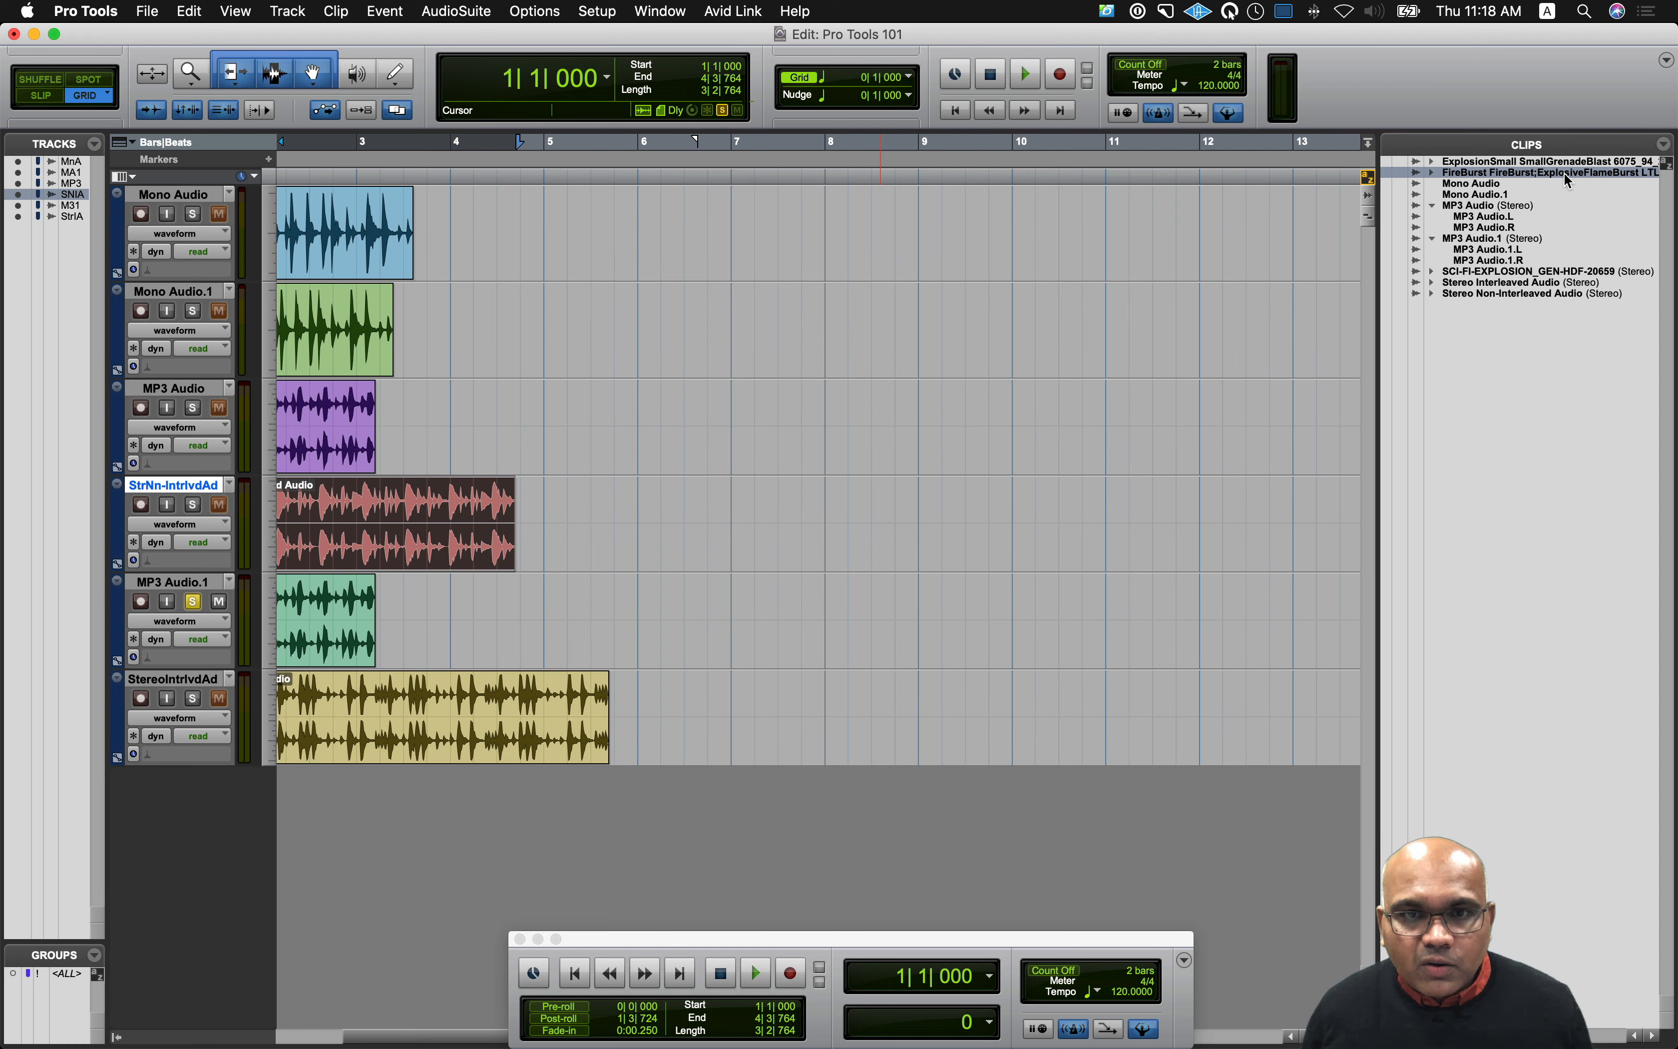
key("super+Tab")
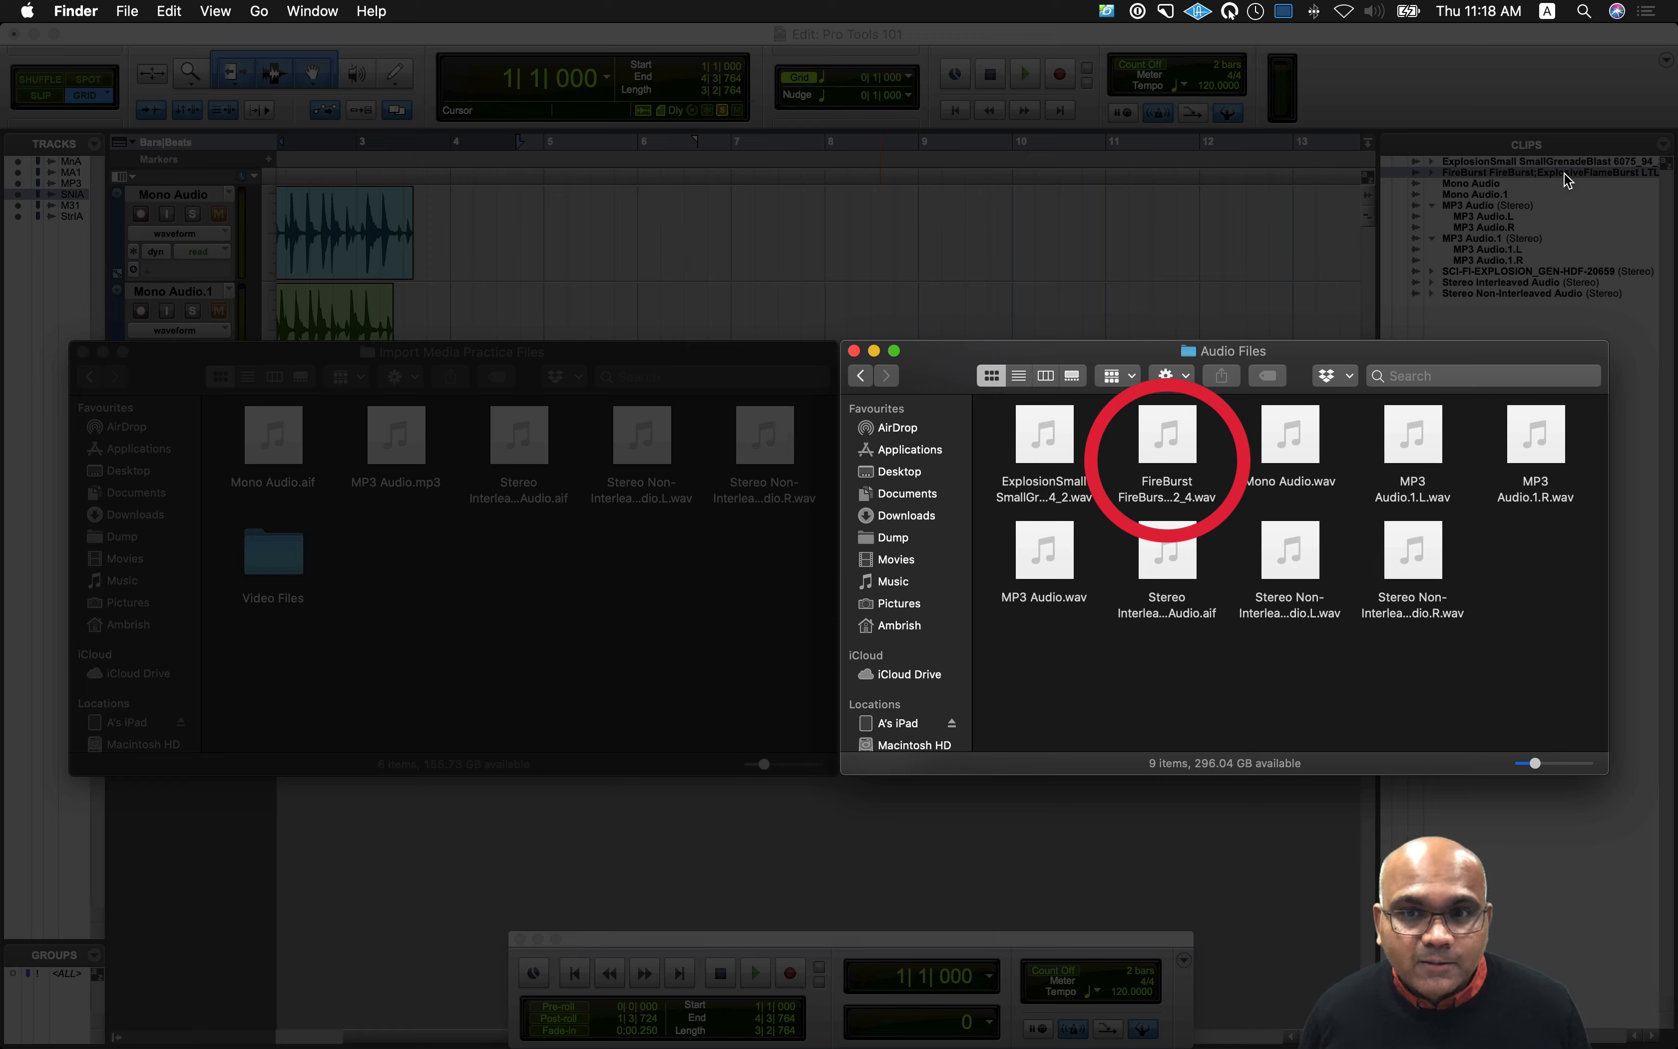
key("super+Tab")
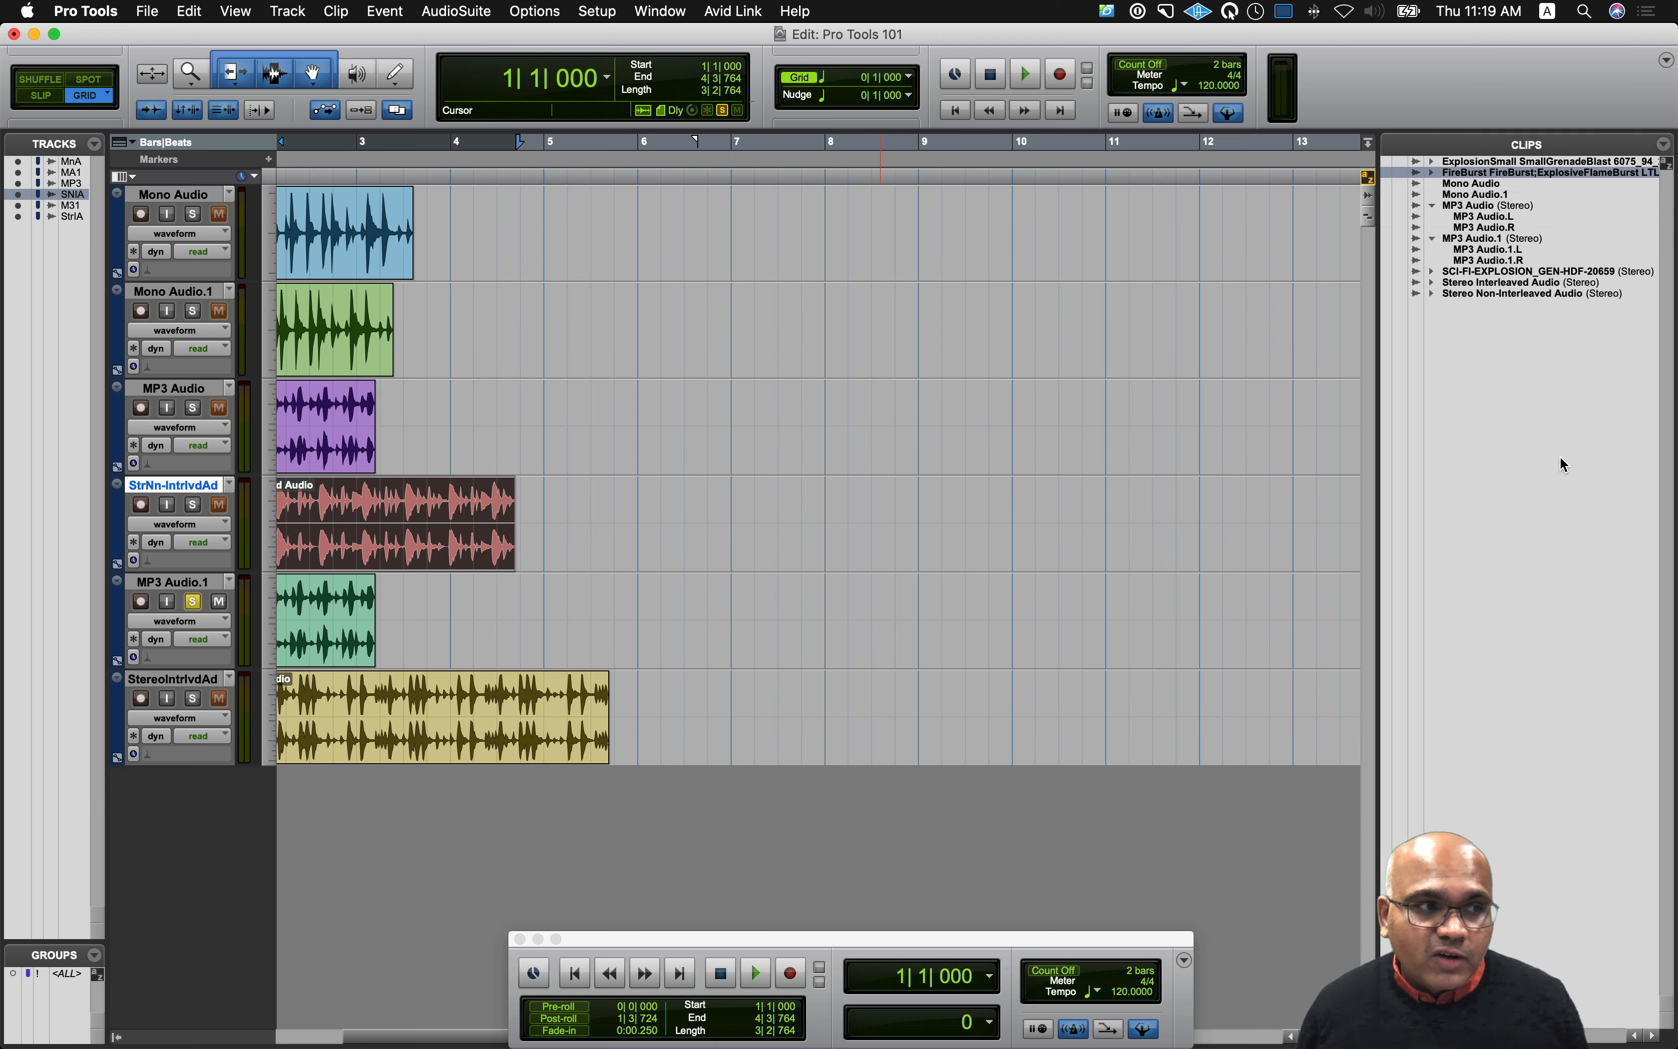
Step: Import MYMA_JUST_0079_02201_DREAMORAMA from the Workspace browser into the Tracks list as a new track, and return to the session start
key("alt+i")
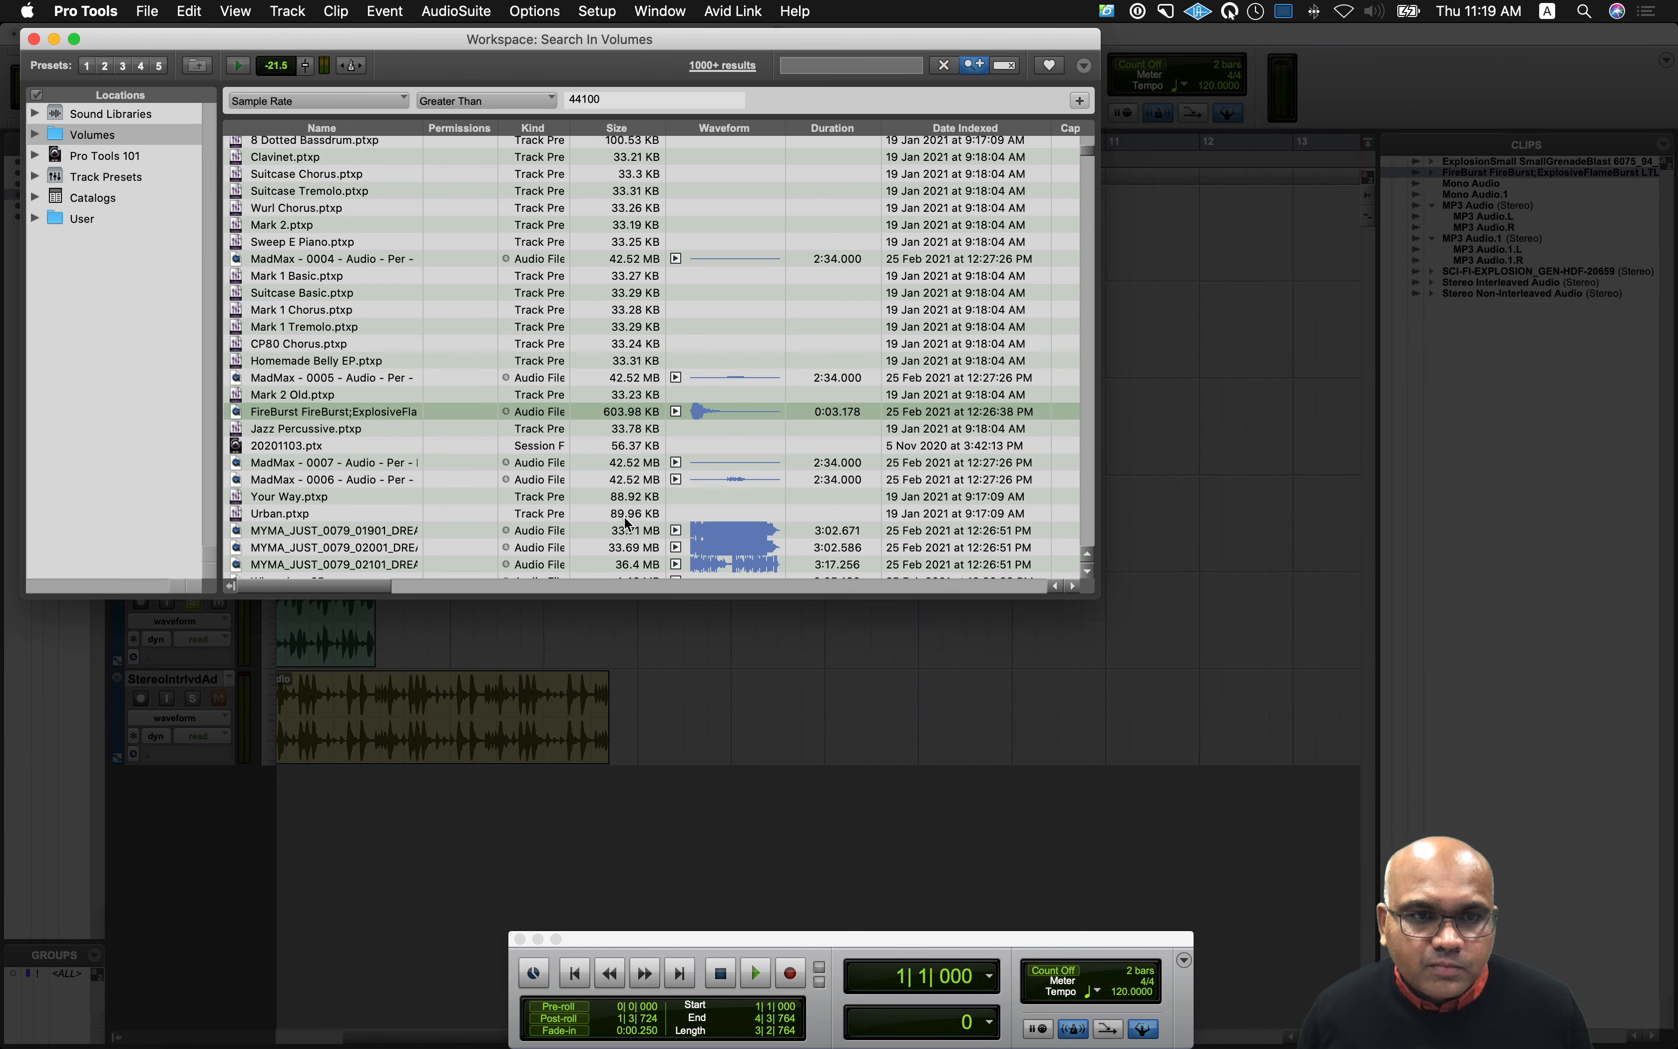
scroll(625, 521, "down", 1)
scroll(627, 525, "down", 11)
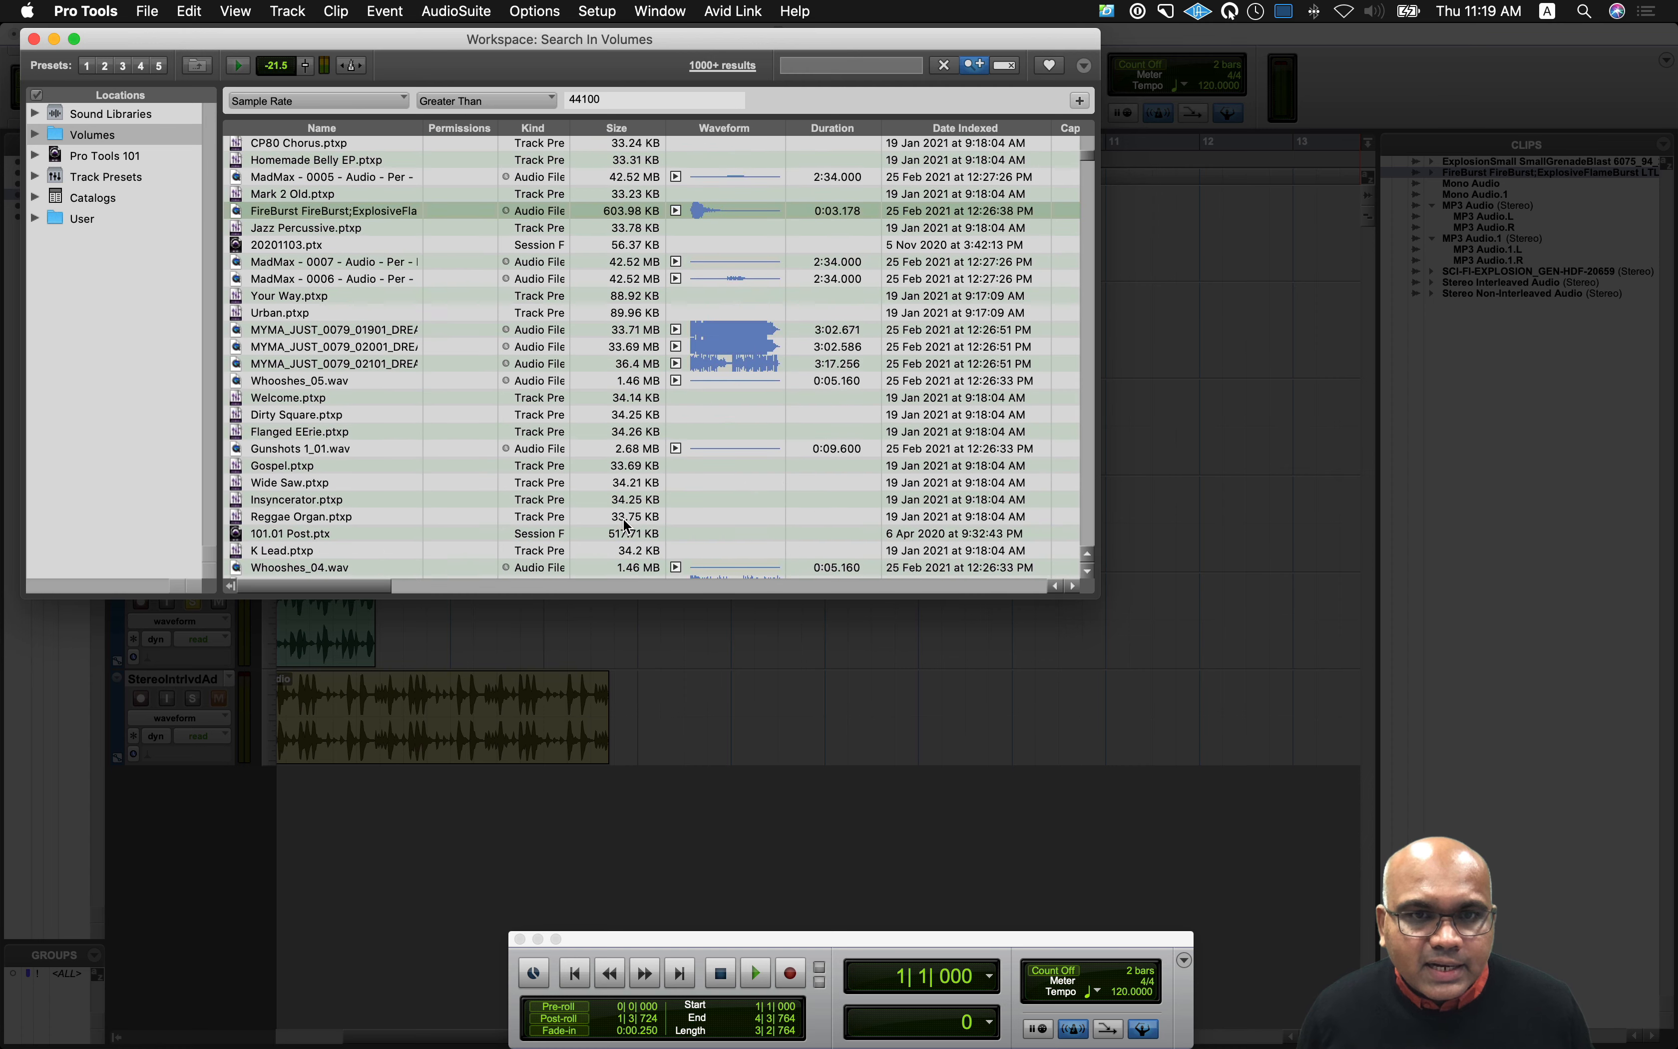
scroll(627, 525, "down", 5)
scroll(626, 525, "down", 3)
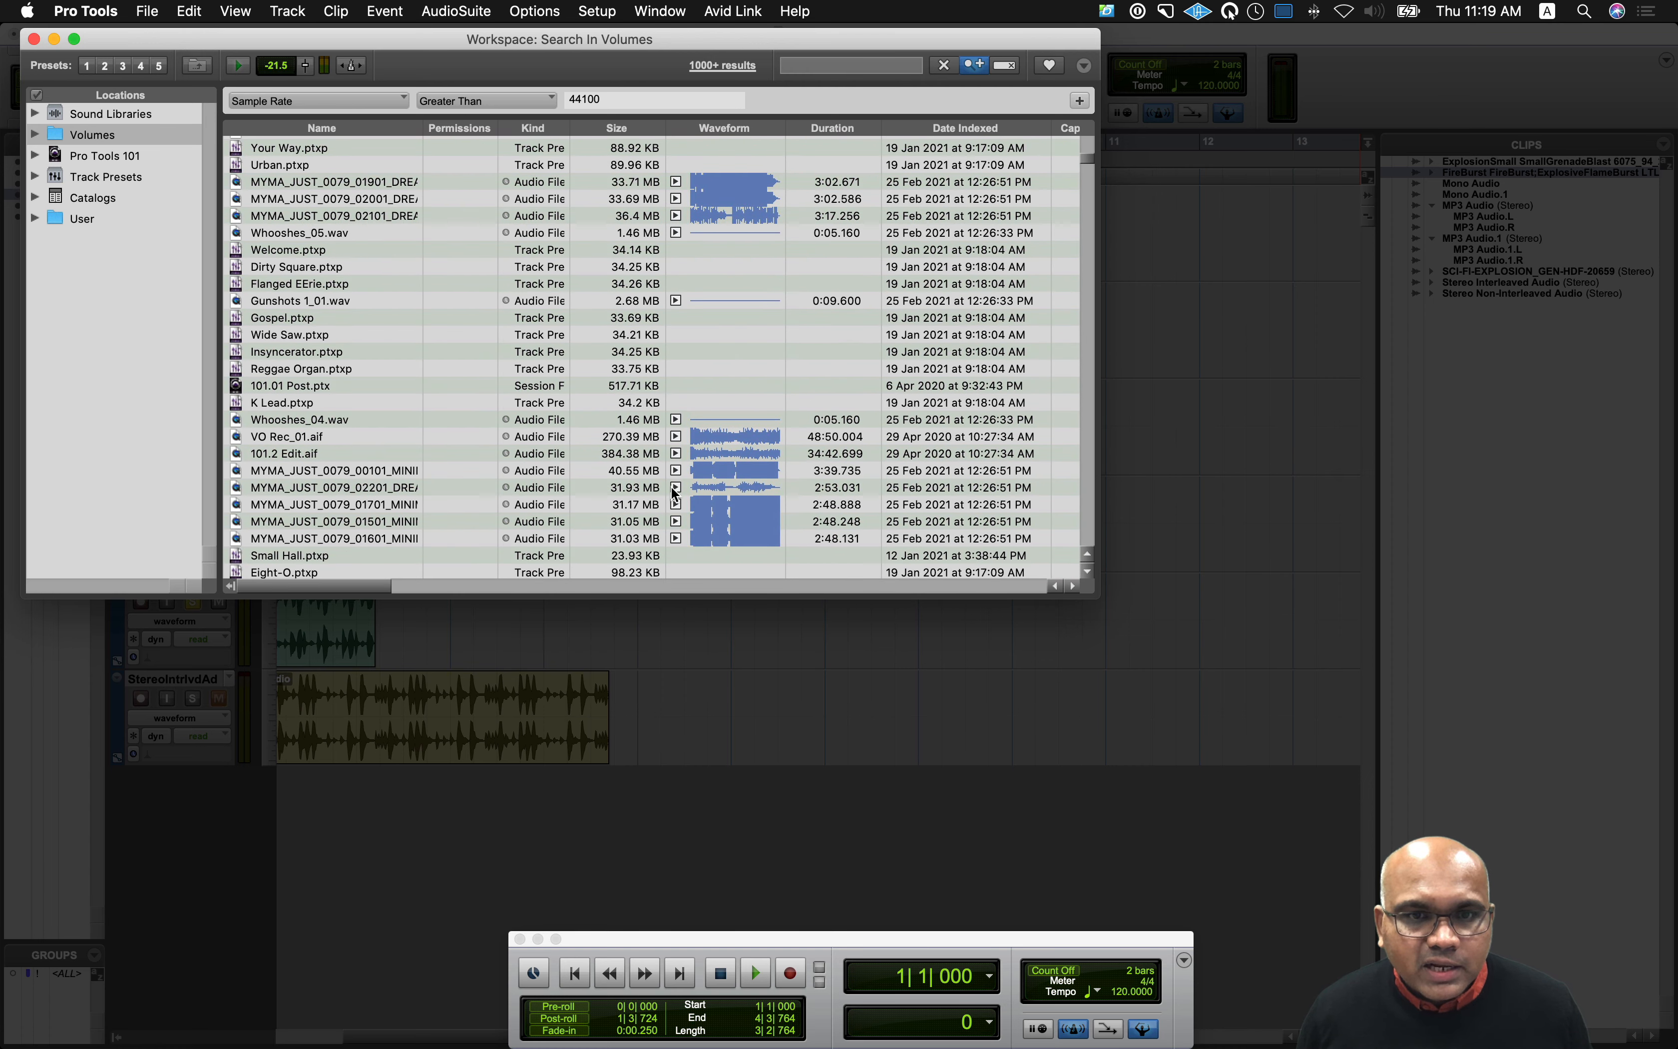
left_click(373, 485)
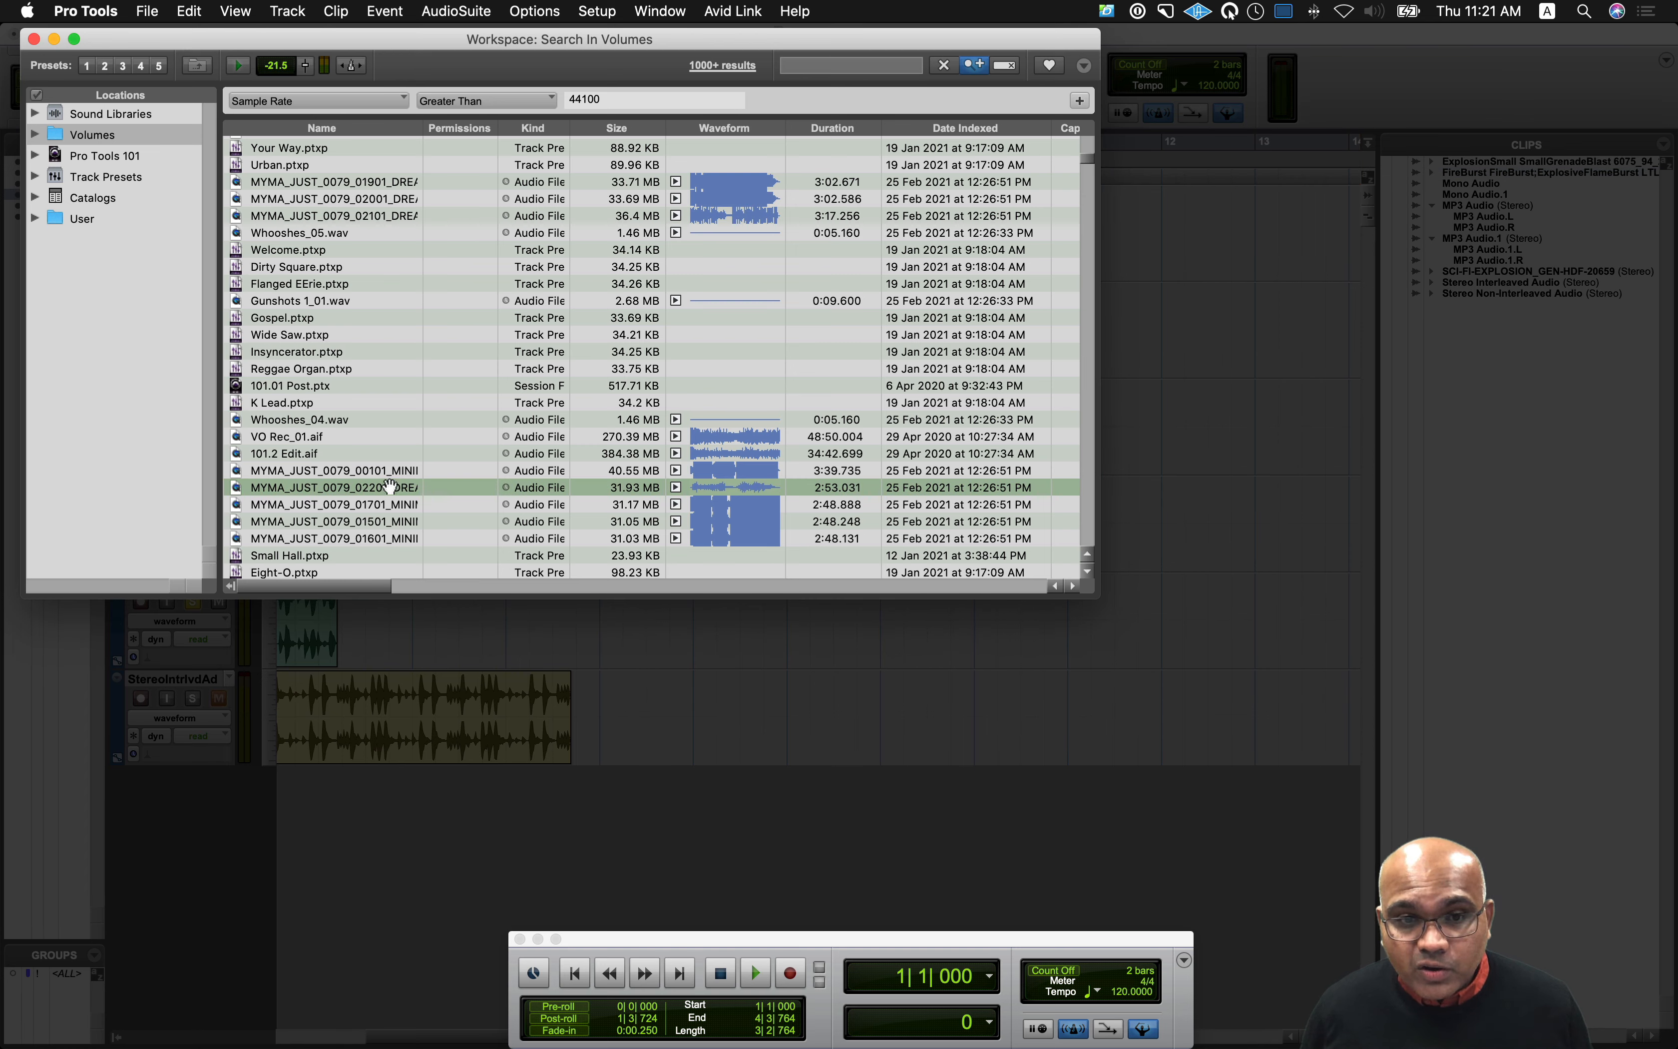
left_click_drag(391, 485, 64, 609)
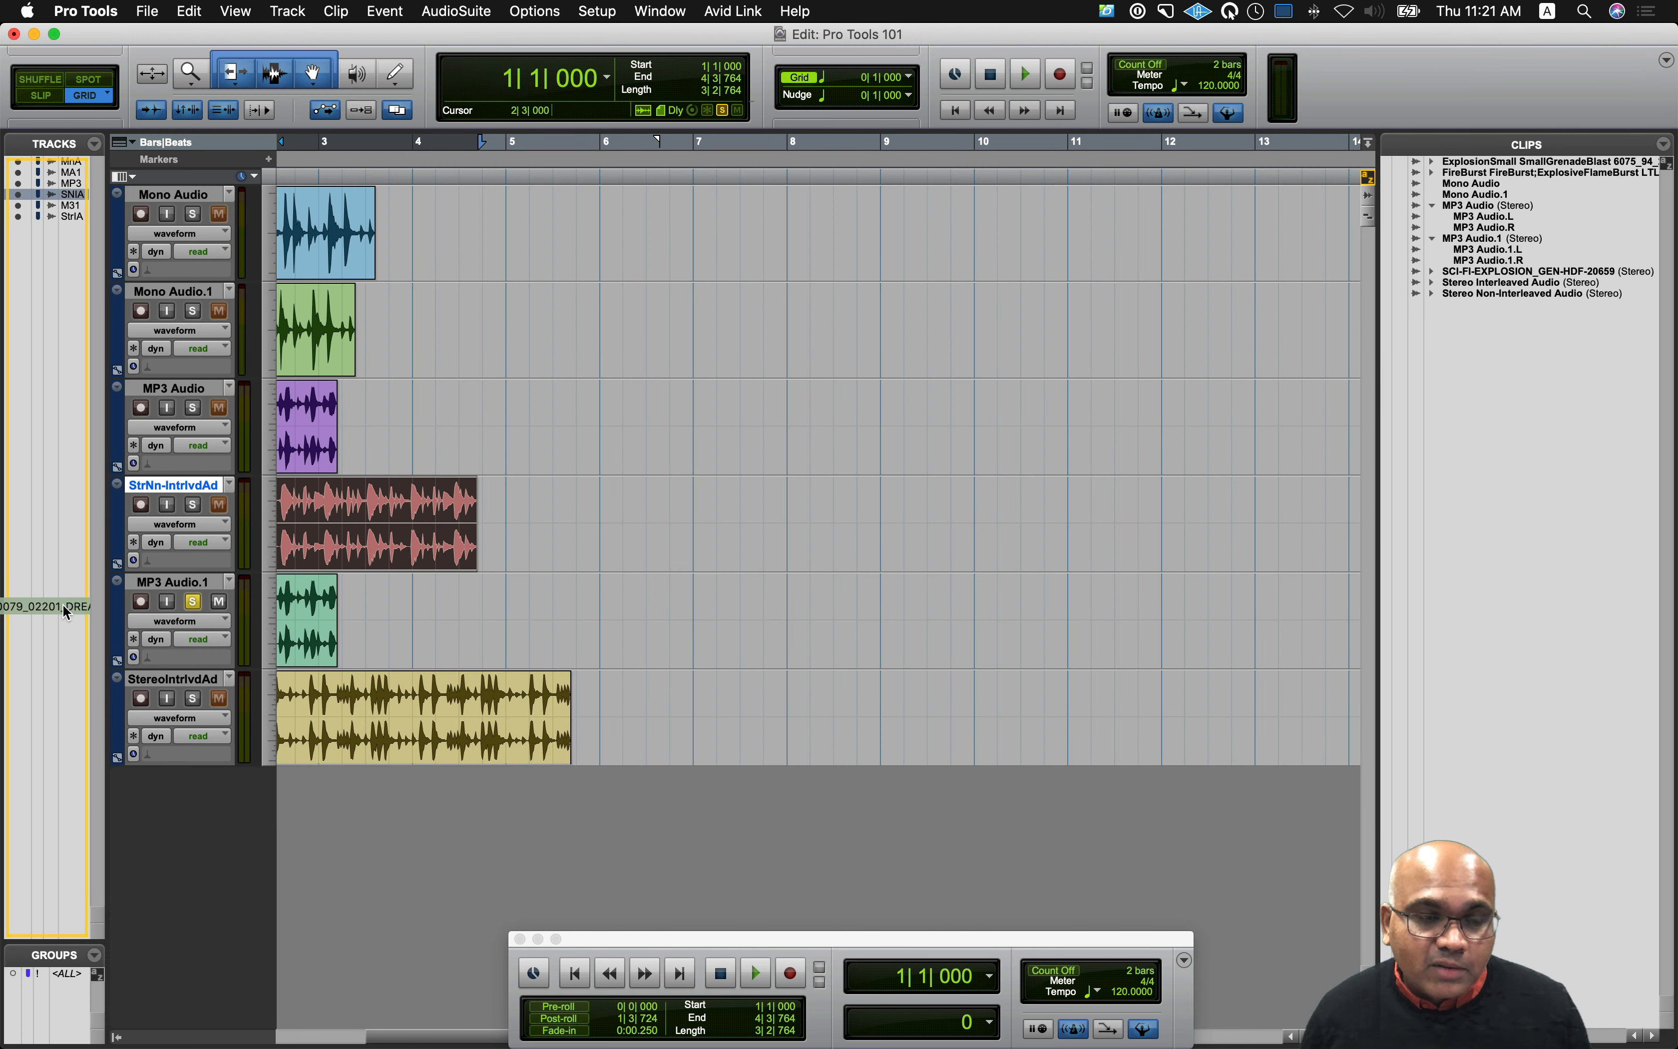
left_click_drag(63, 605, 63, 605)
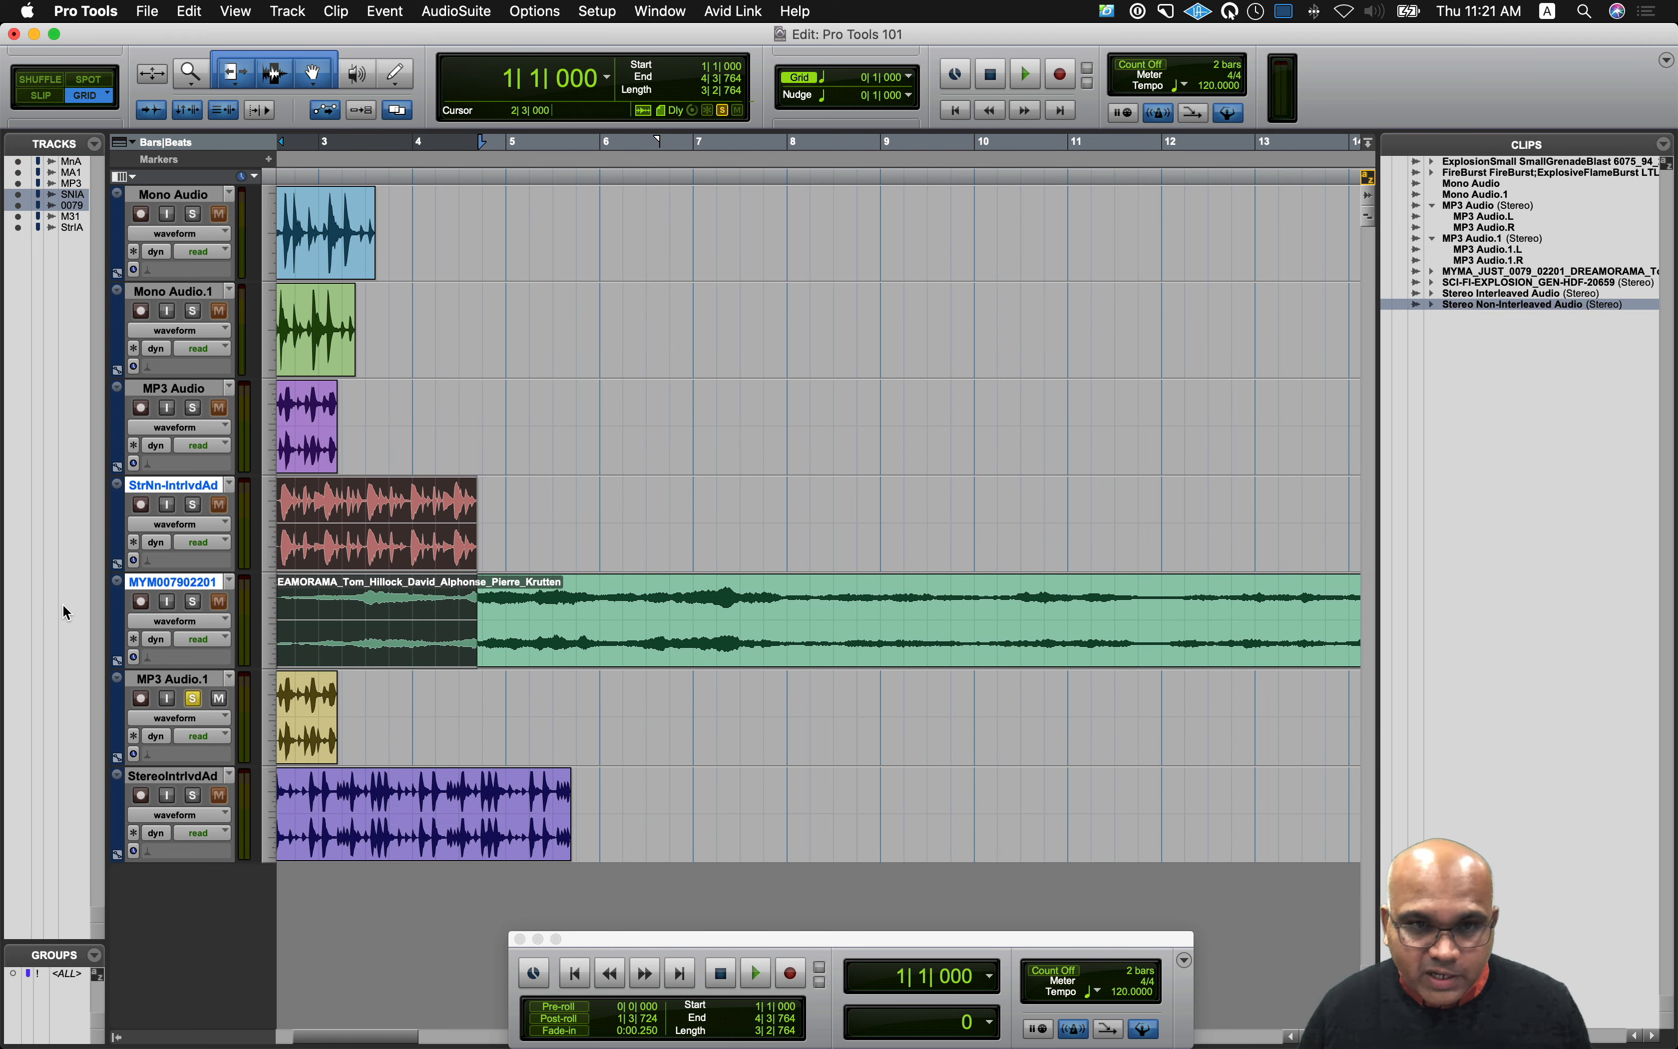
key("Return")
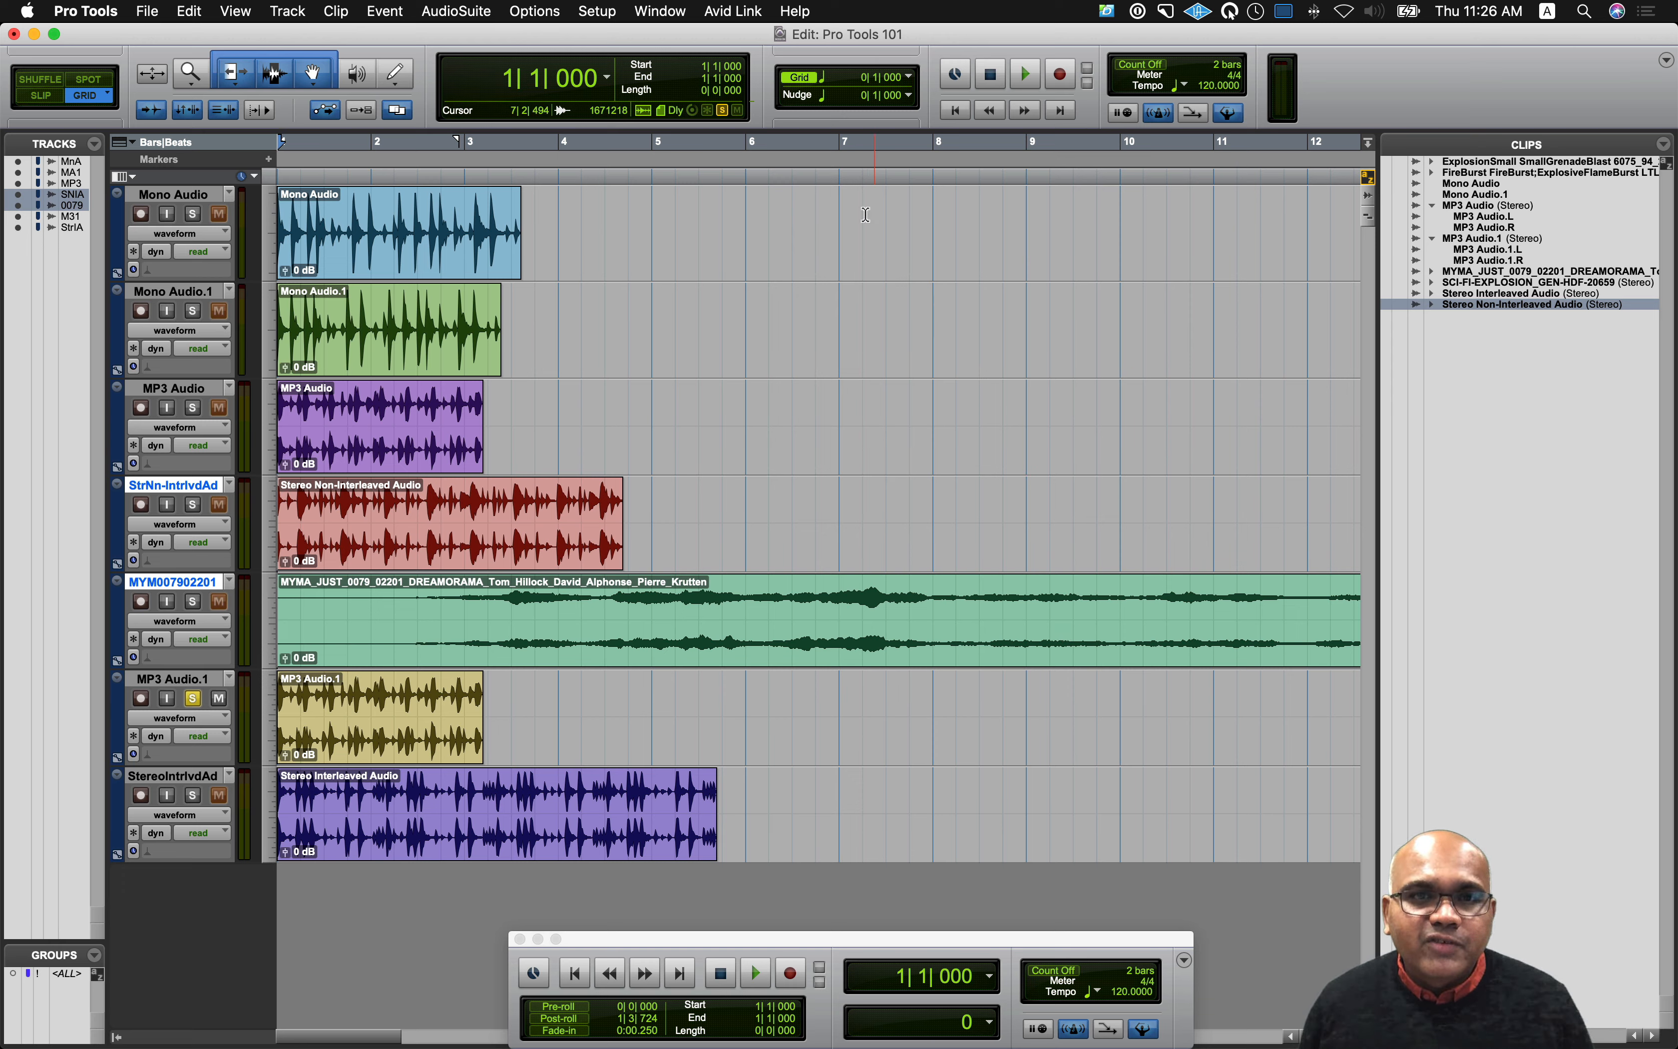
Step: Enable the Video Engine in the Playback Engine settings and confirm
left_click(598, 11)
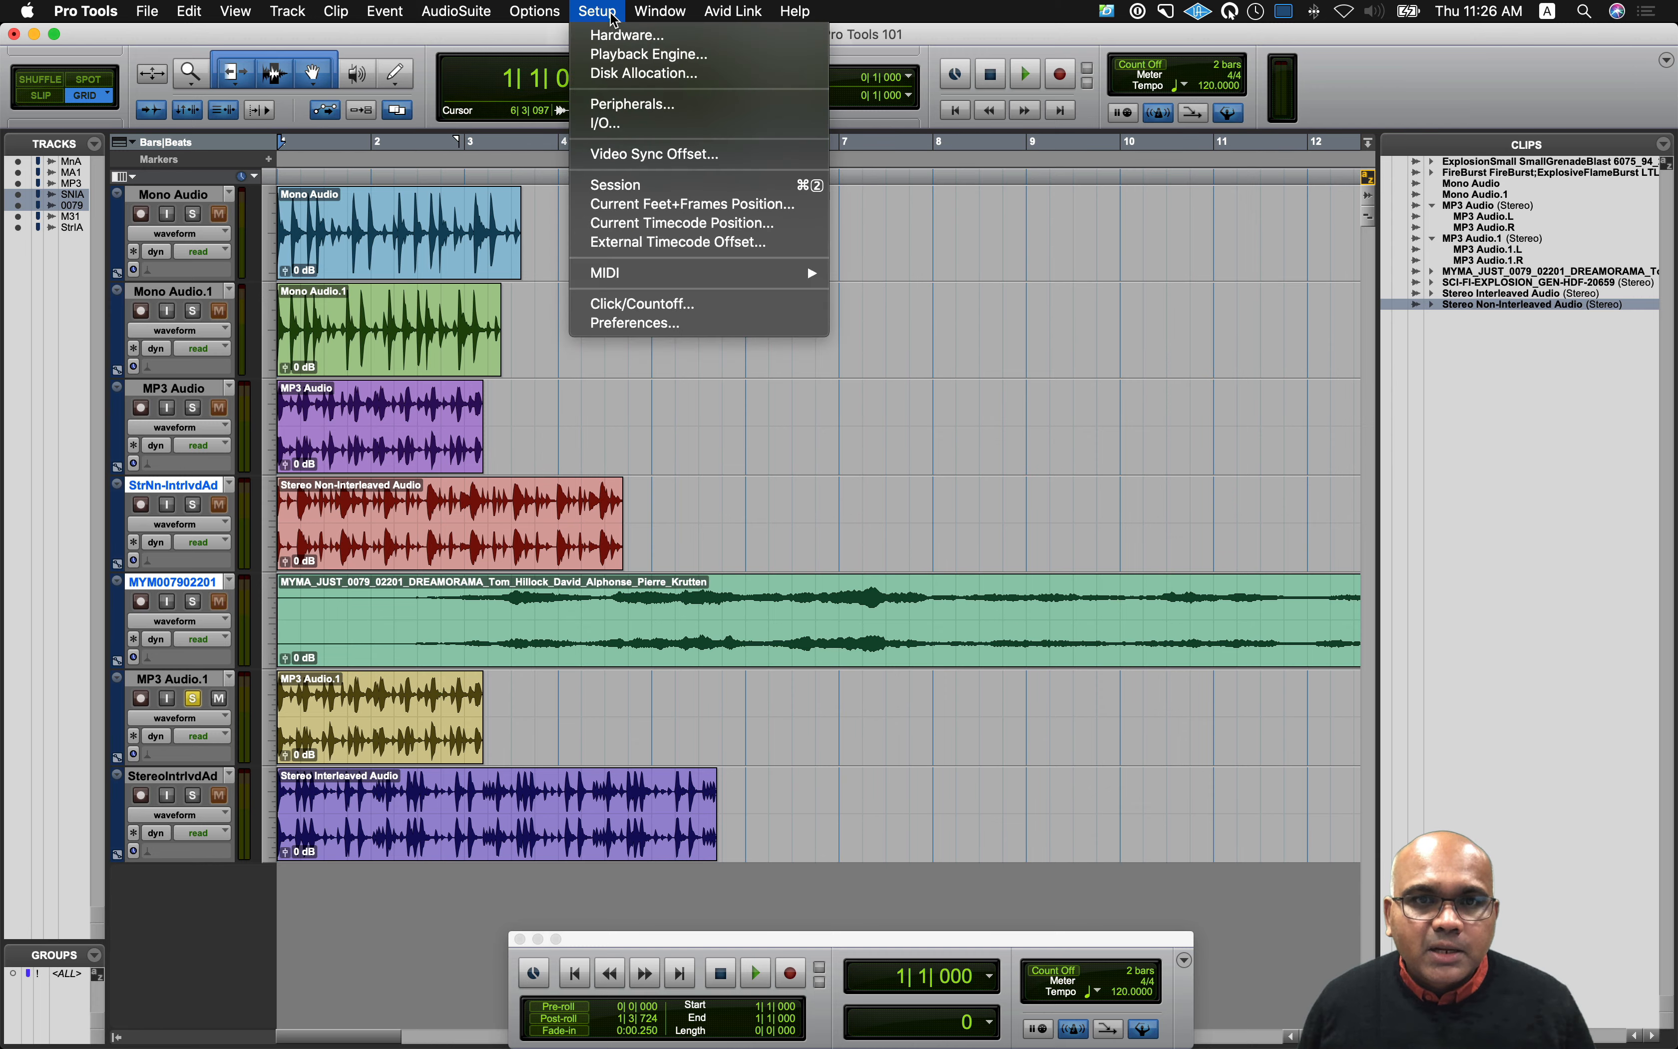
left_click(618, 47)
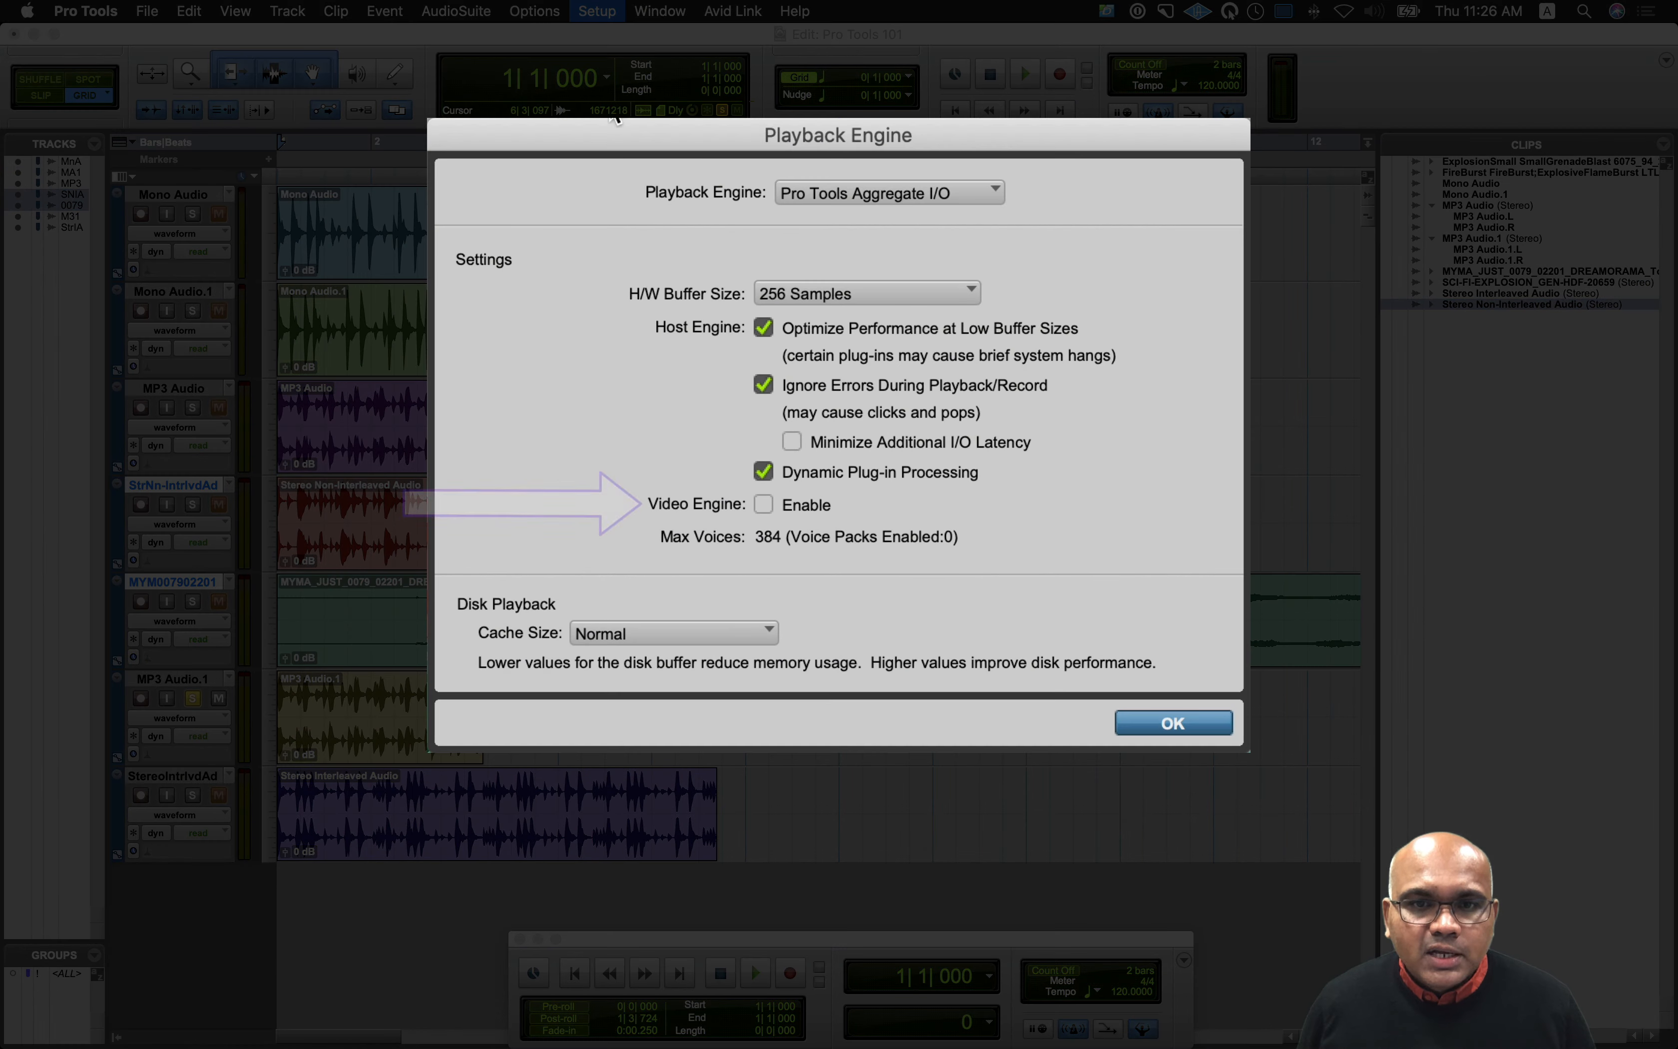
left_click(790, 505)
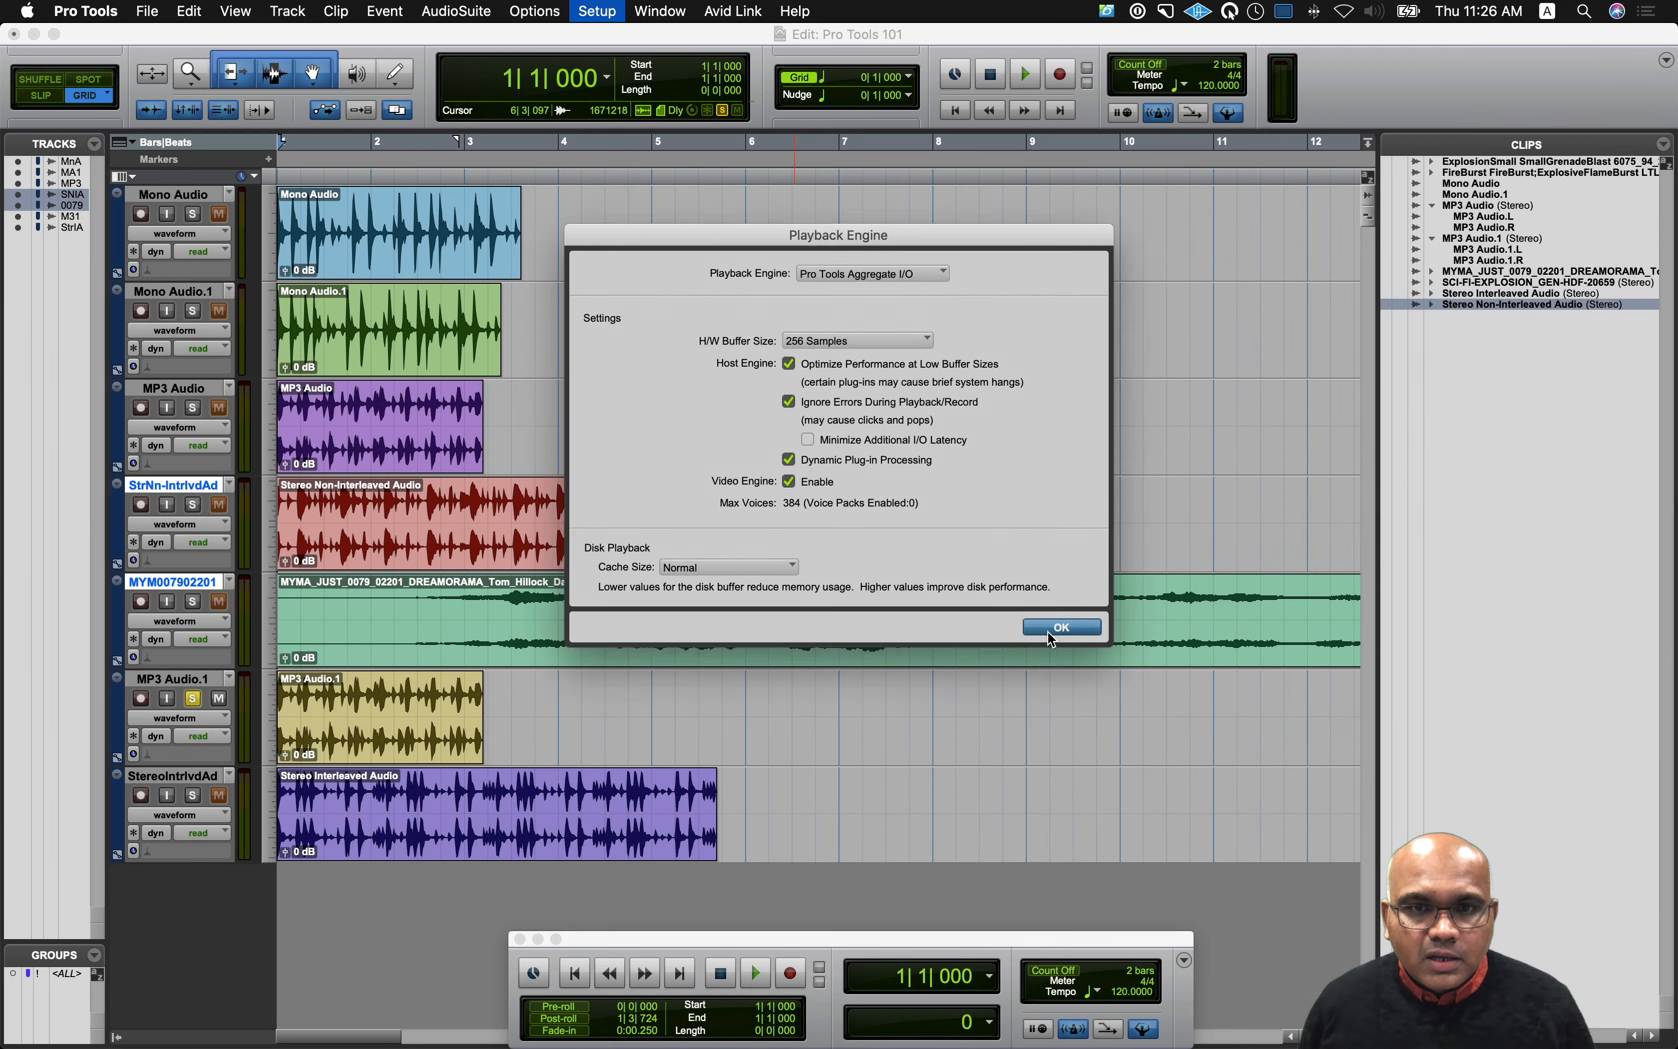
left_click(1051, 639)
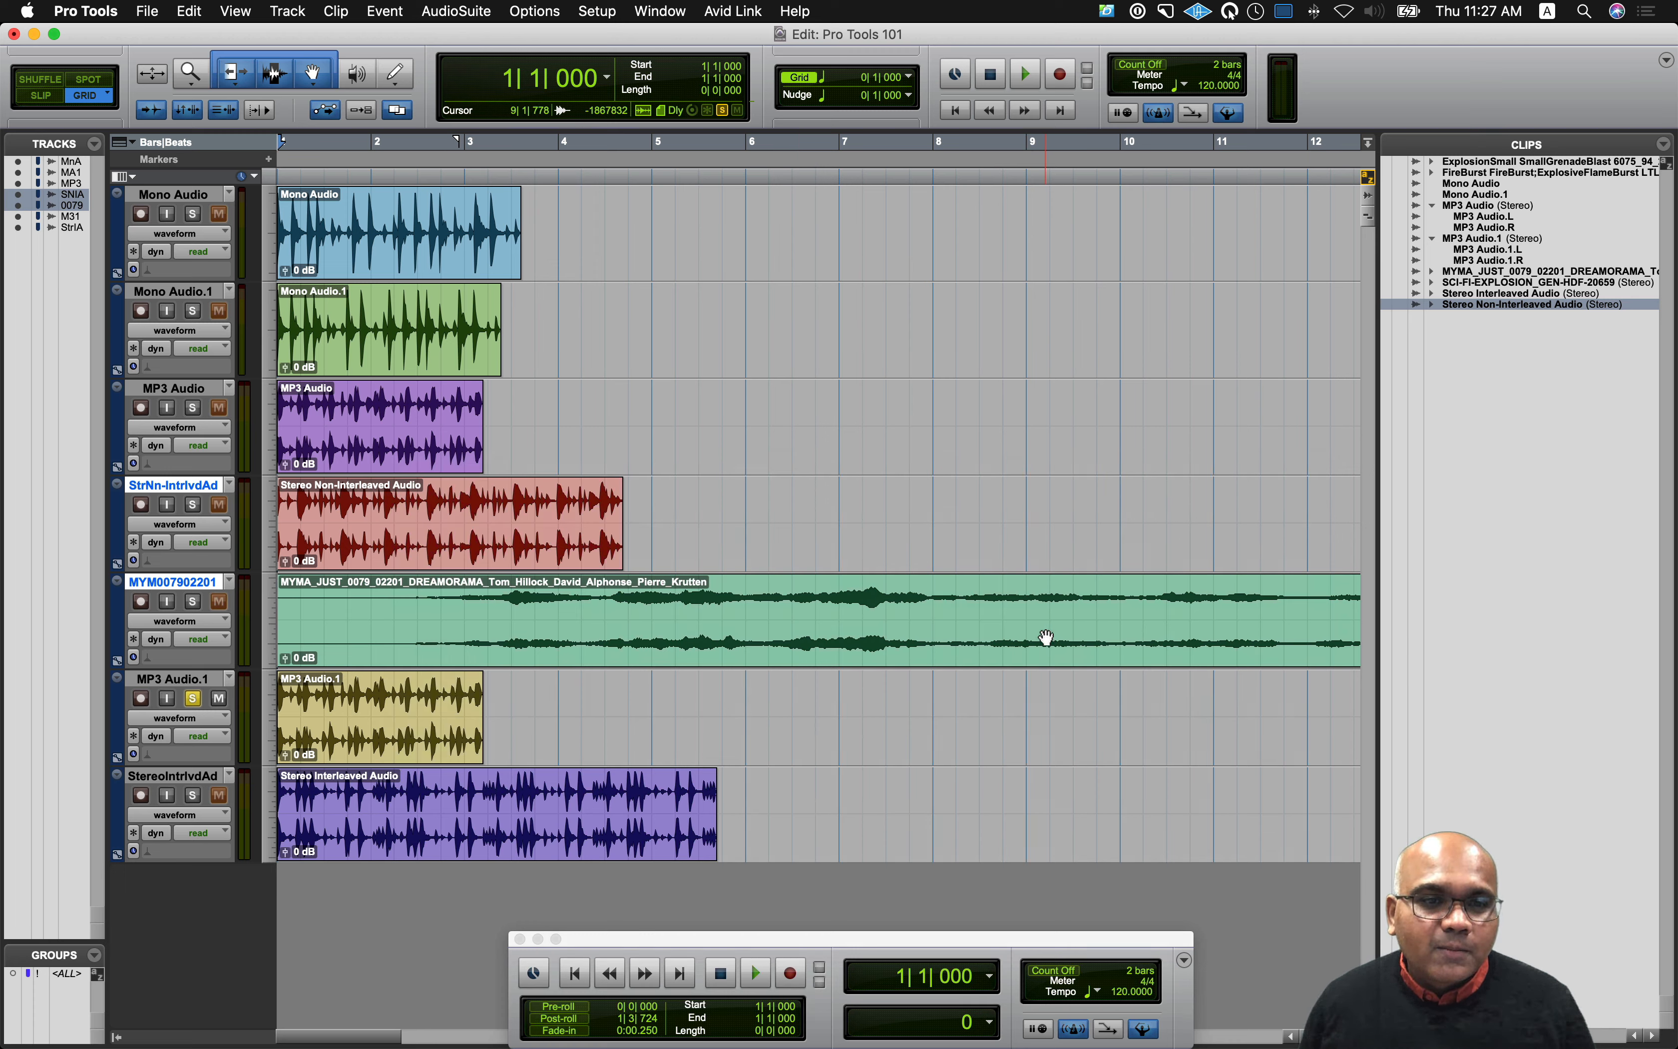
Step: Start a video import and open QuickTime Video File.mp4 from the Desktop's Import Media Practice Files > Video Files folder
left_click(150, 12)
mouse_move(263, 318)
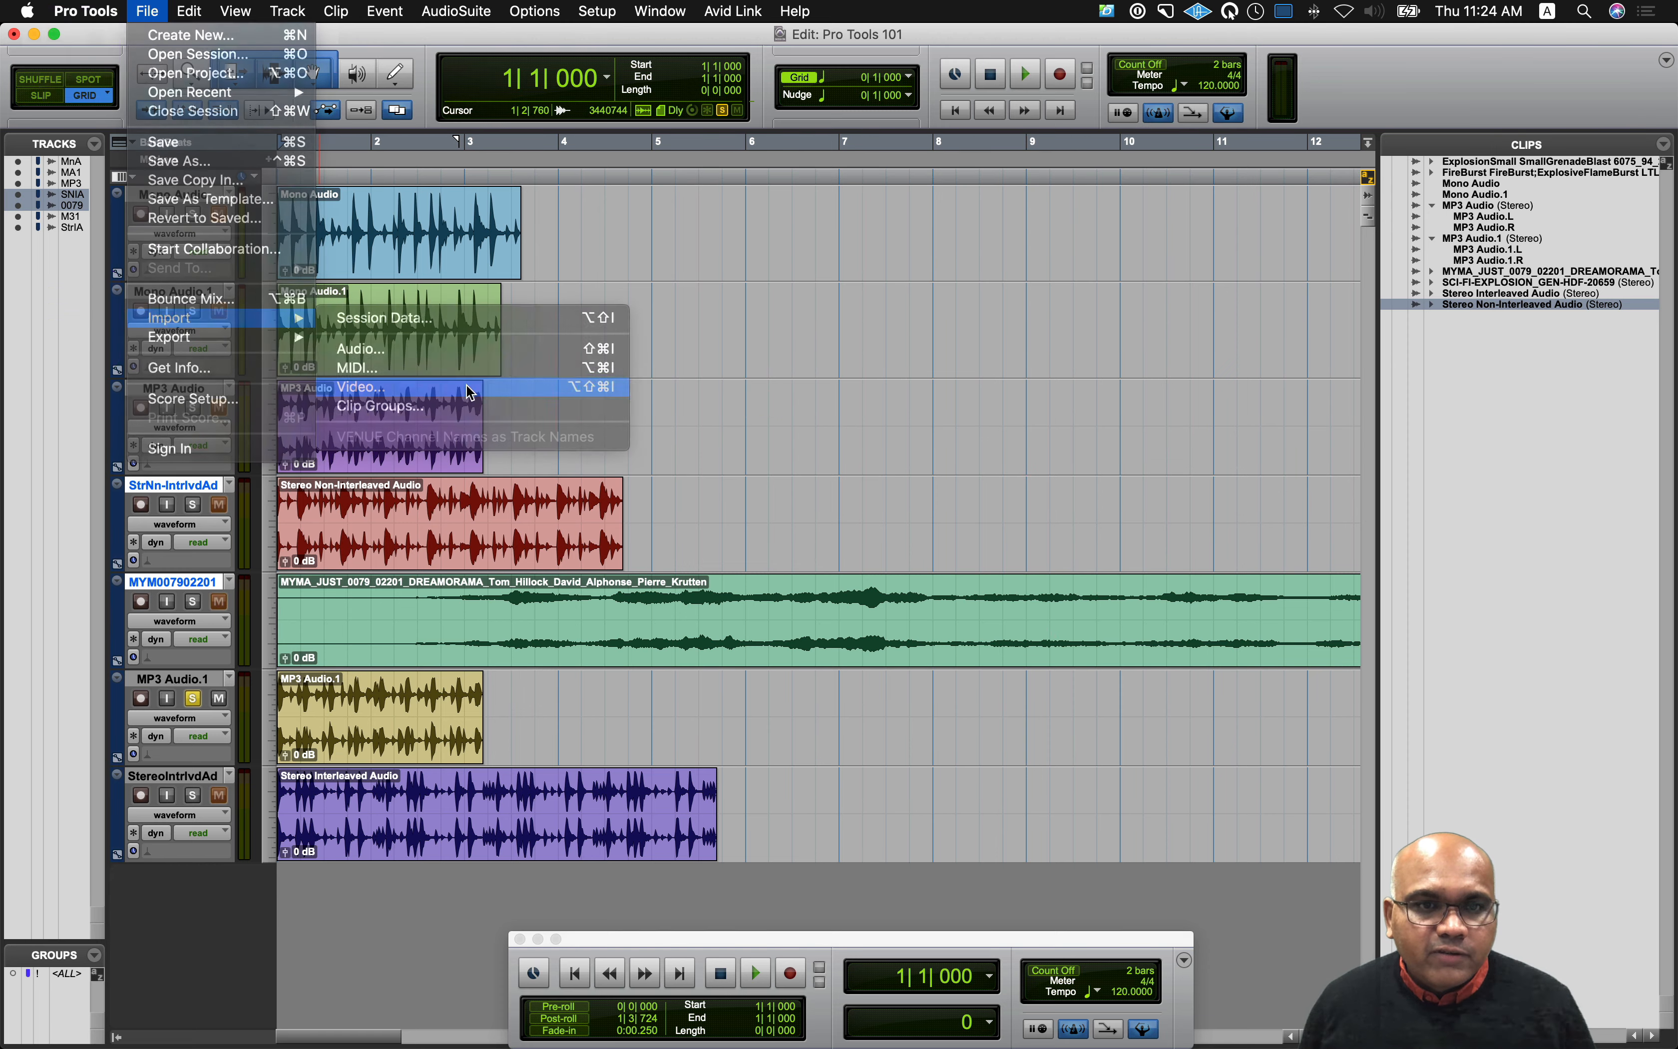
left_click(361, 386)
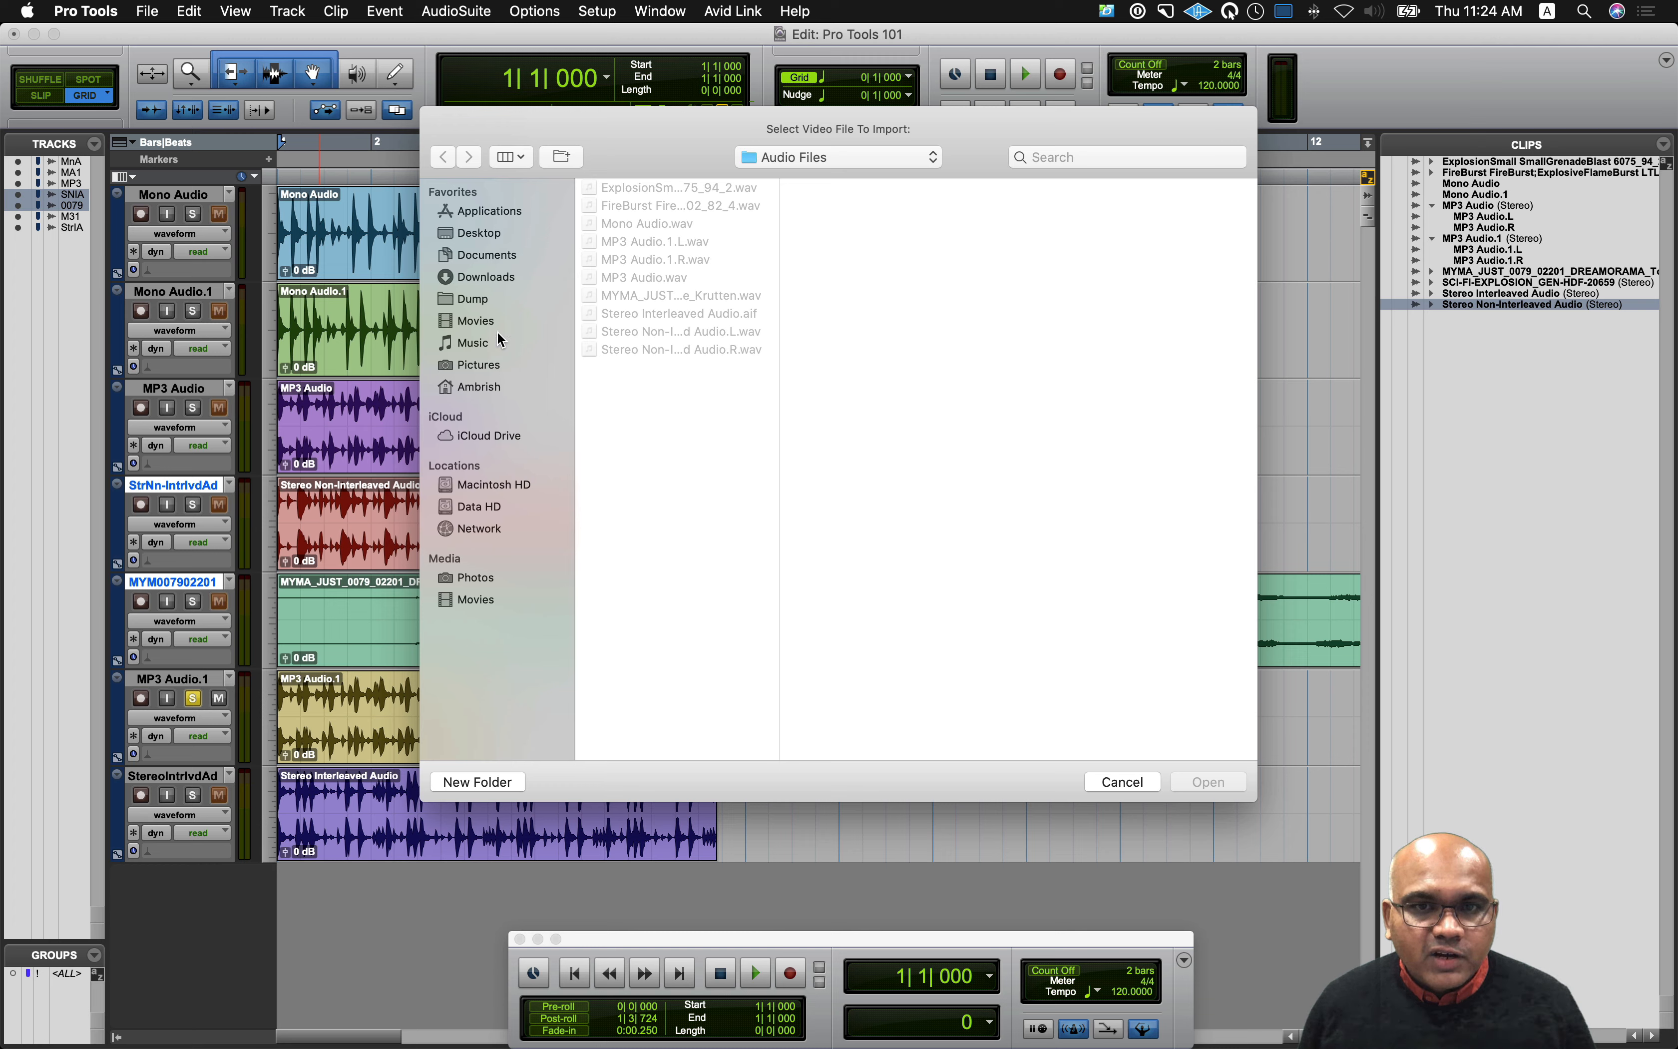
left_click(496, 234)
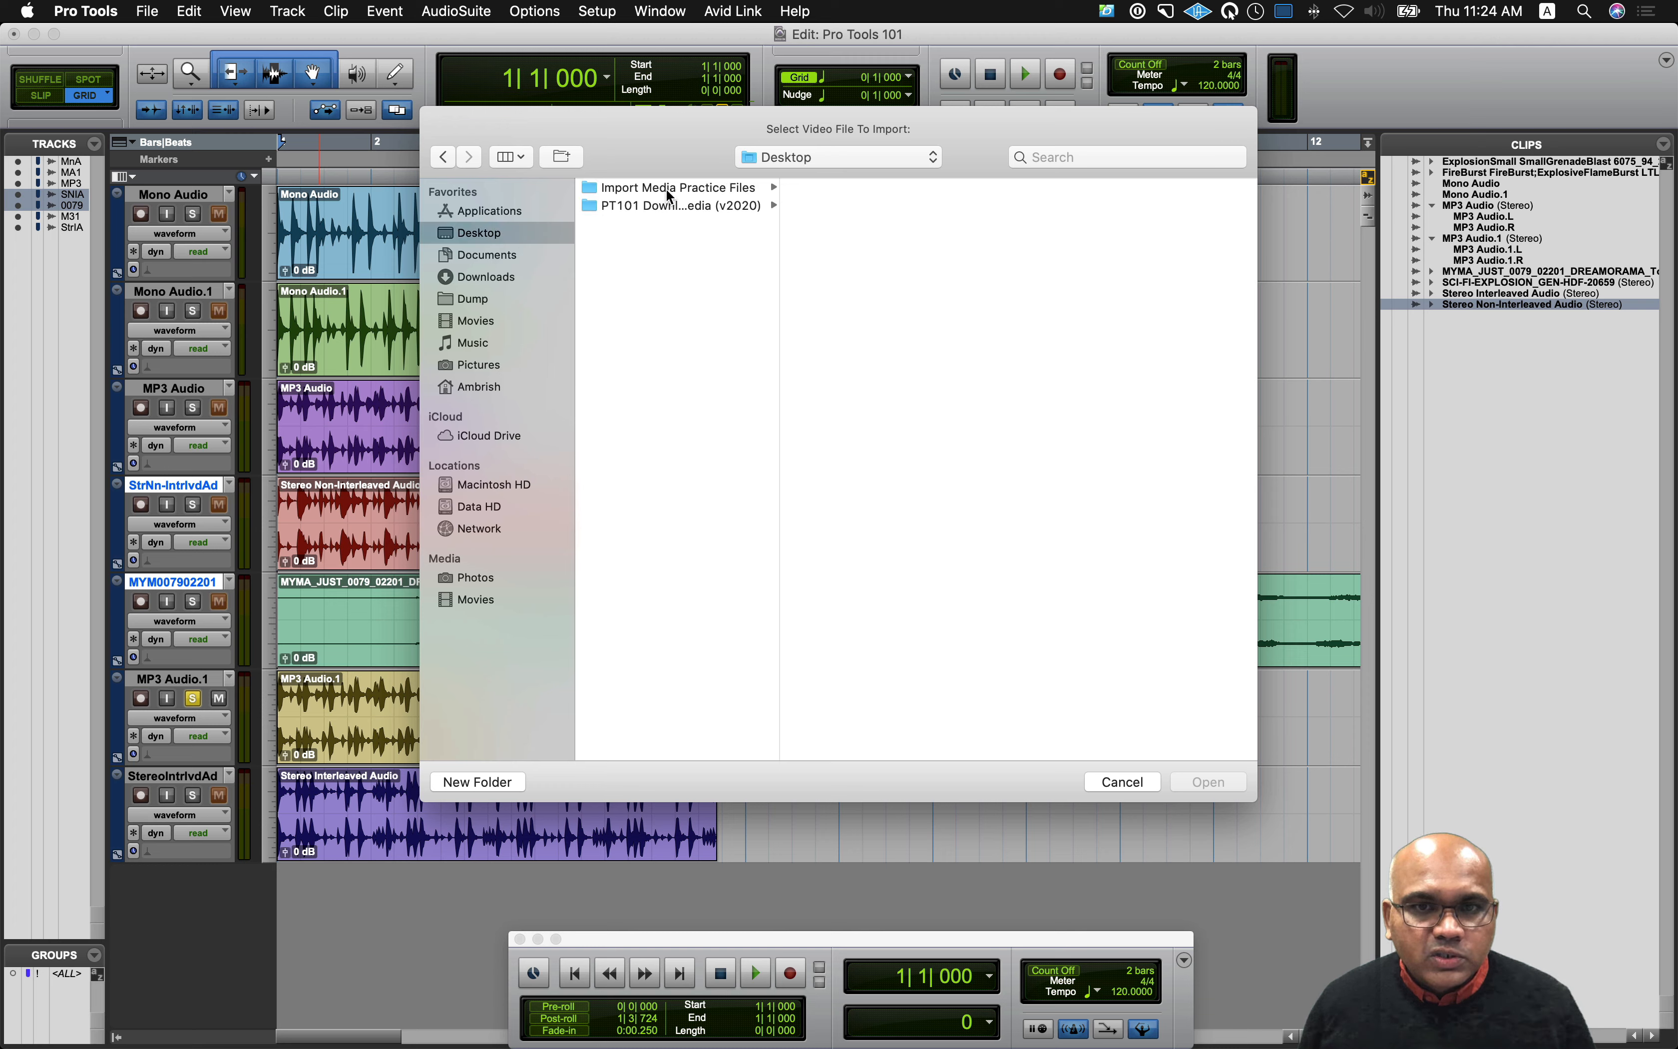
left_click(672, 186)
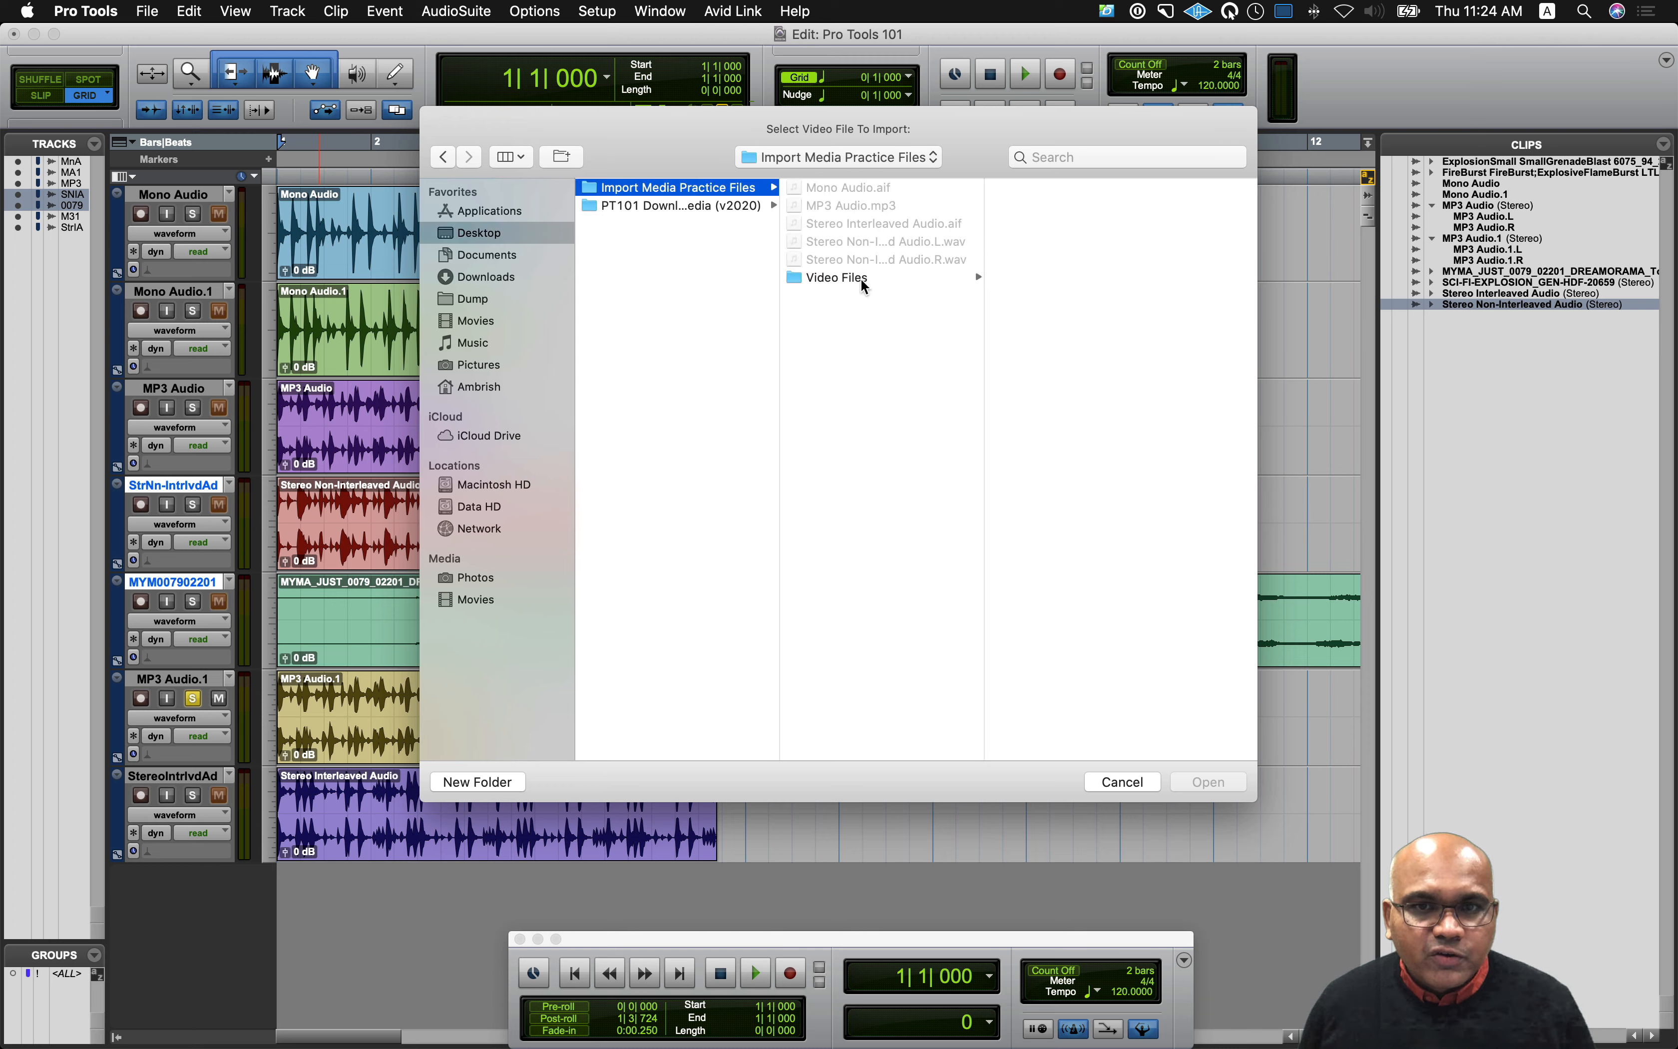
left_click(874, 278)
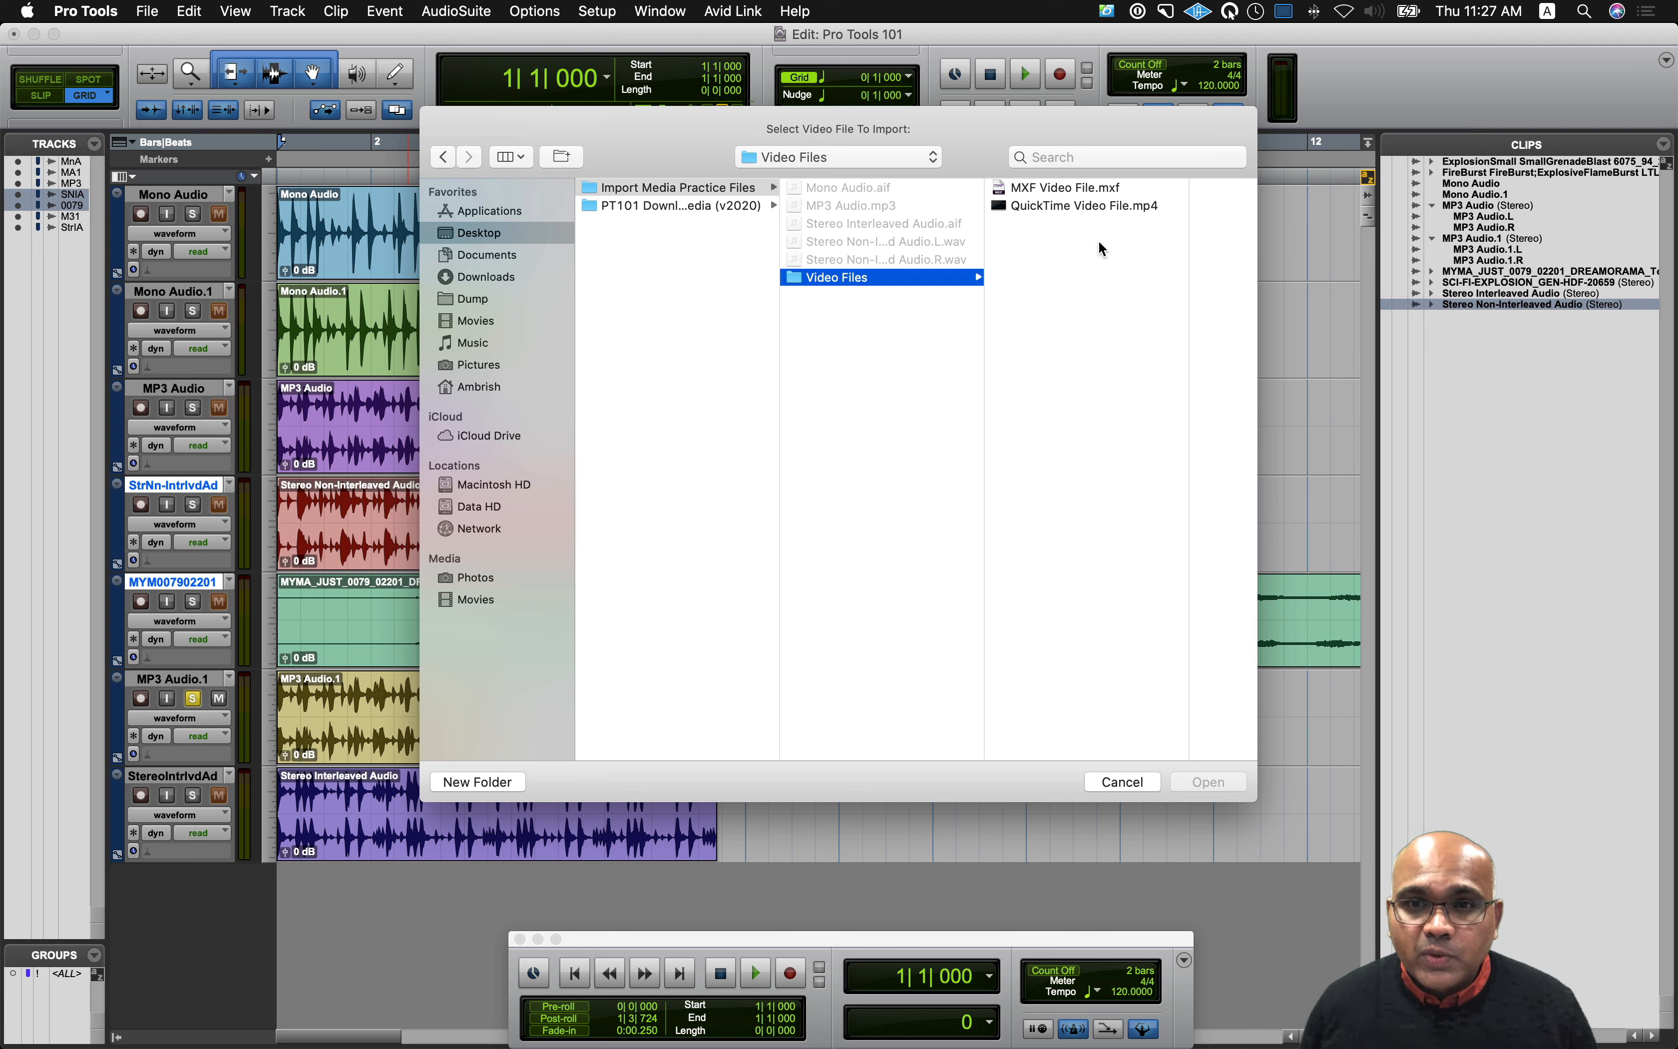
left_click(1119, 206)
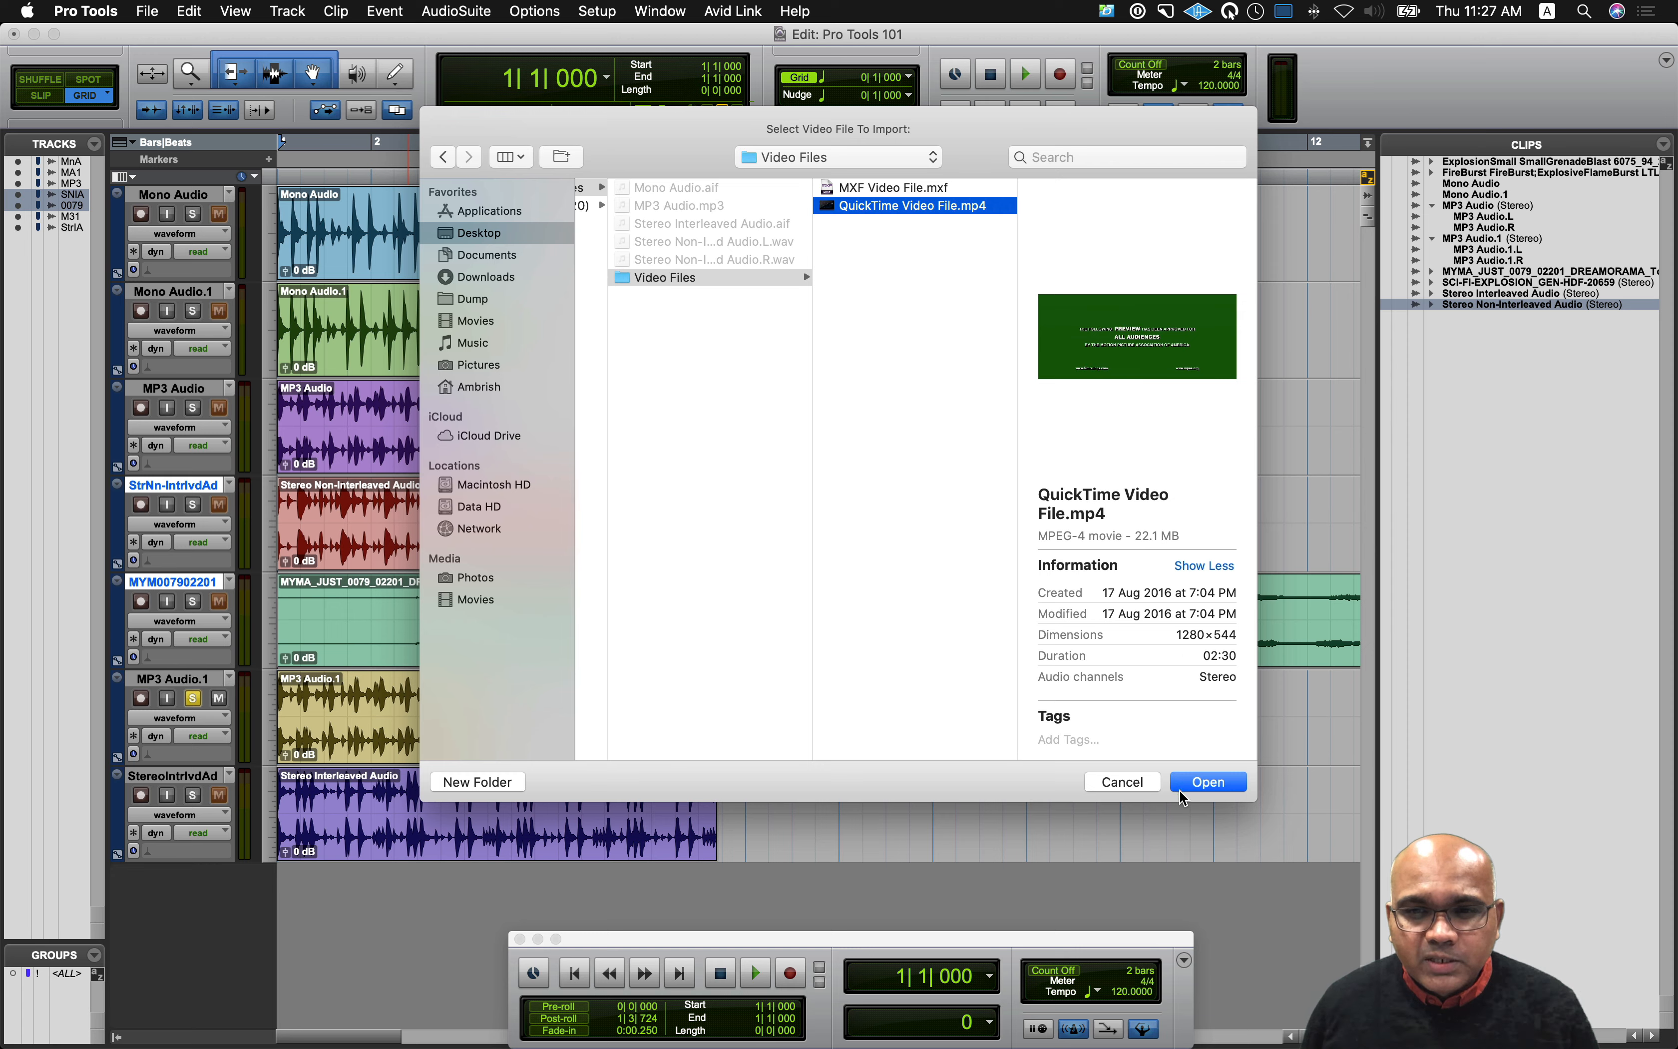
left_click(1183, 787)
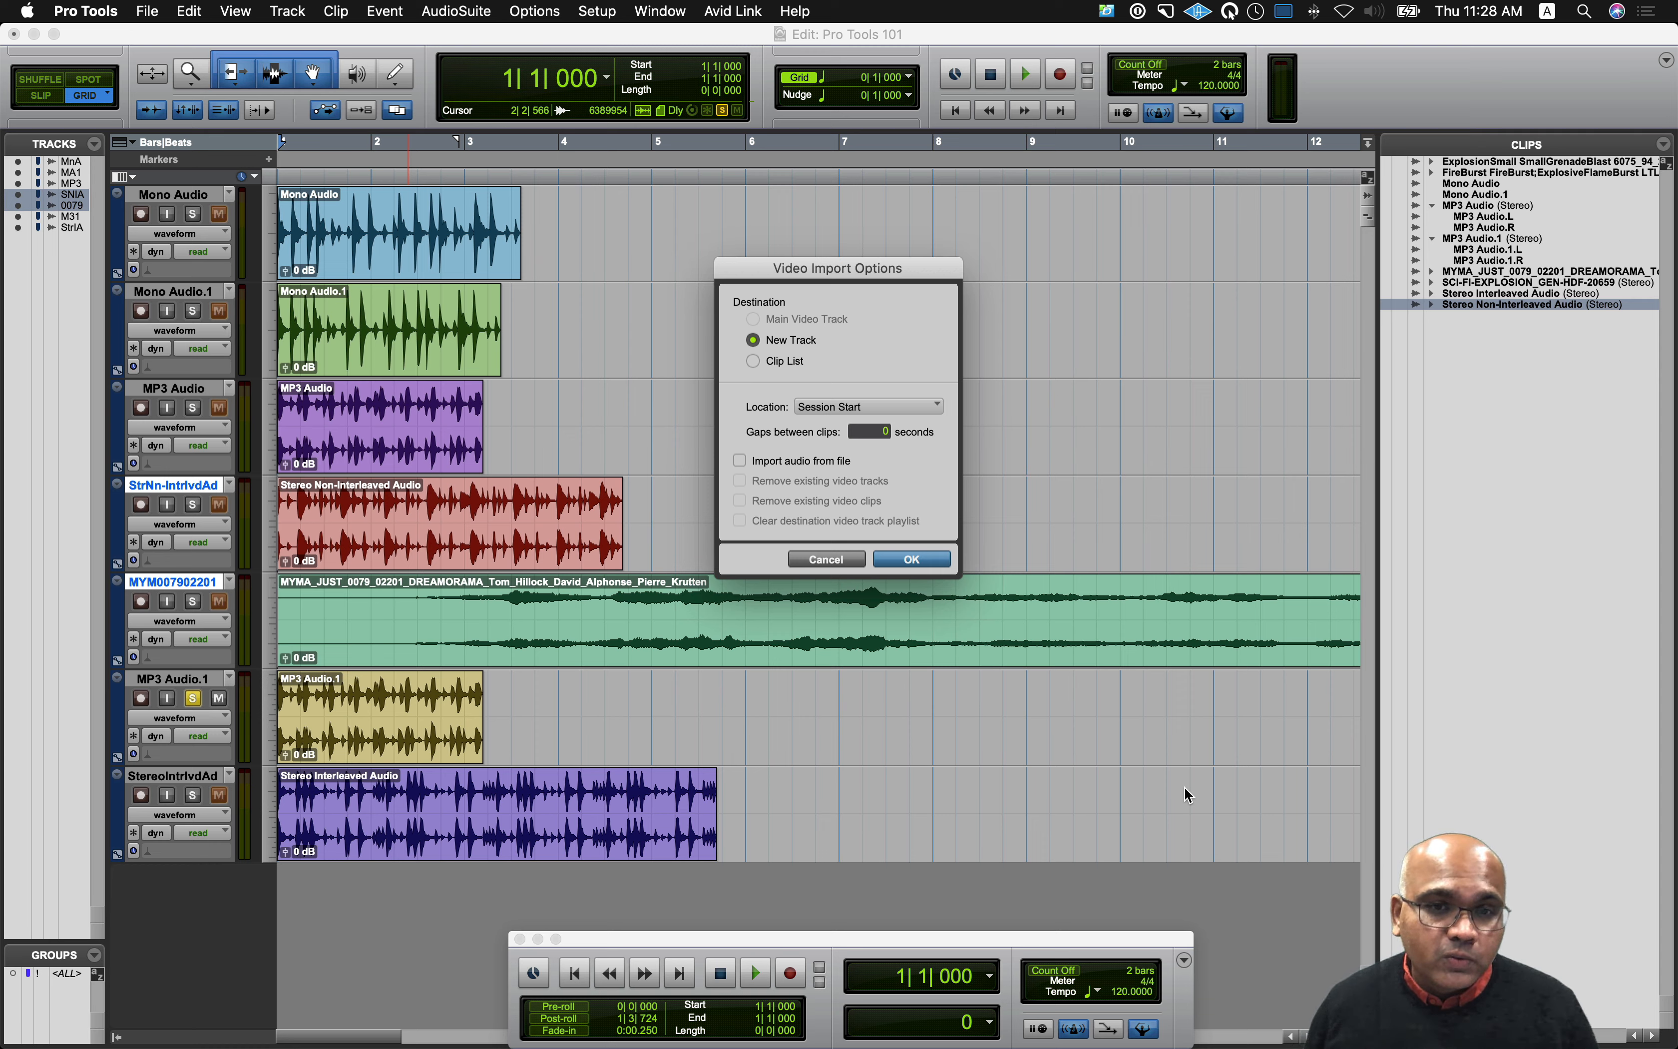
Step: Import the video to a new track at Session Start with its audio included, saving the audio in the session's Audio Files folder
left_click(837, 462)
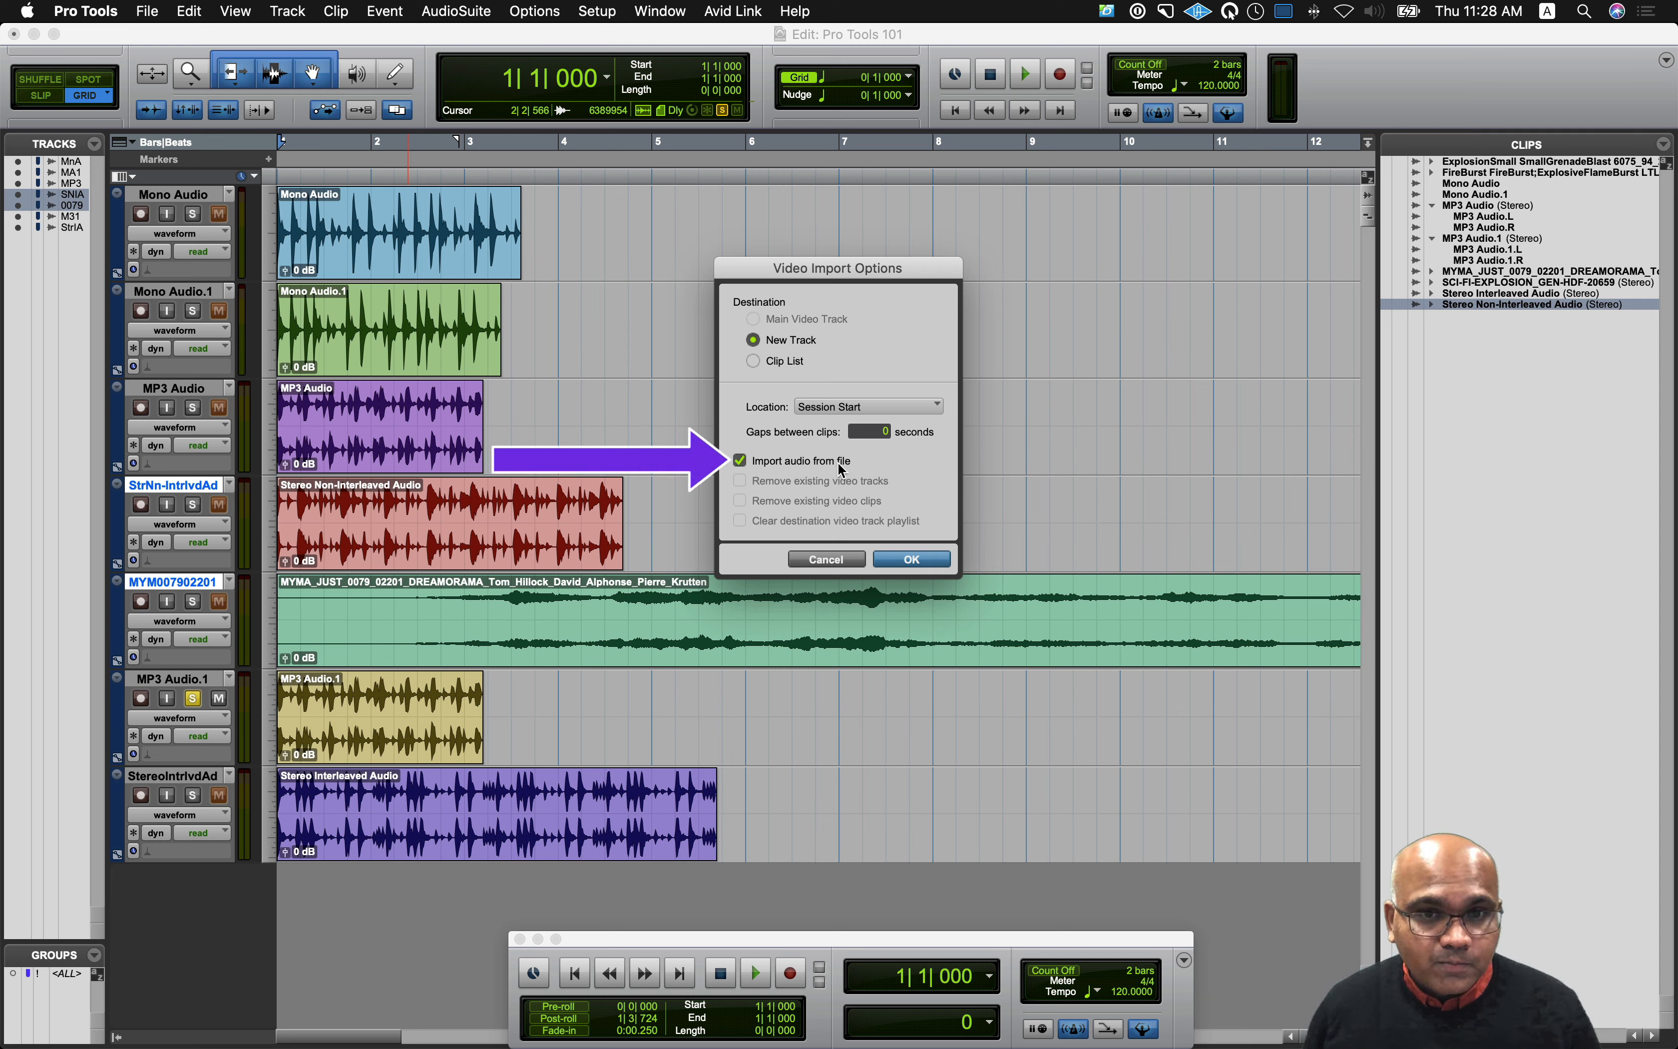
left_click(934, 562)
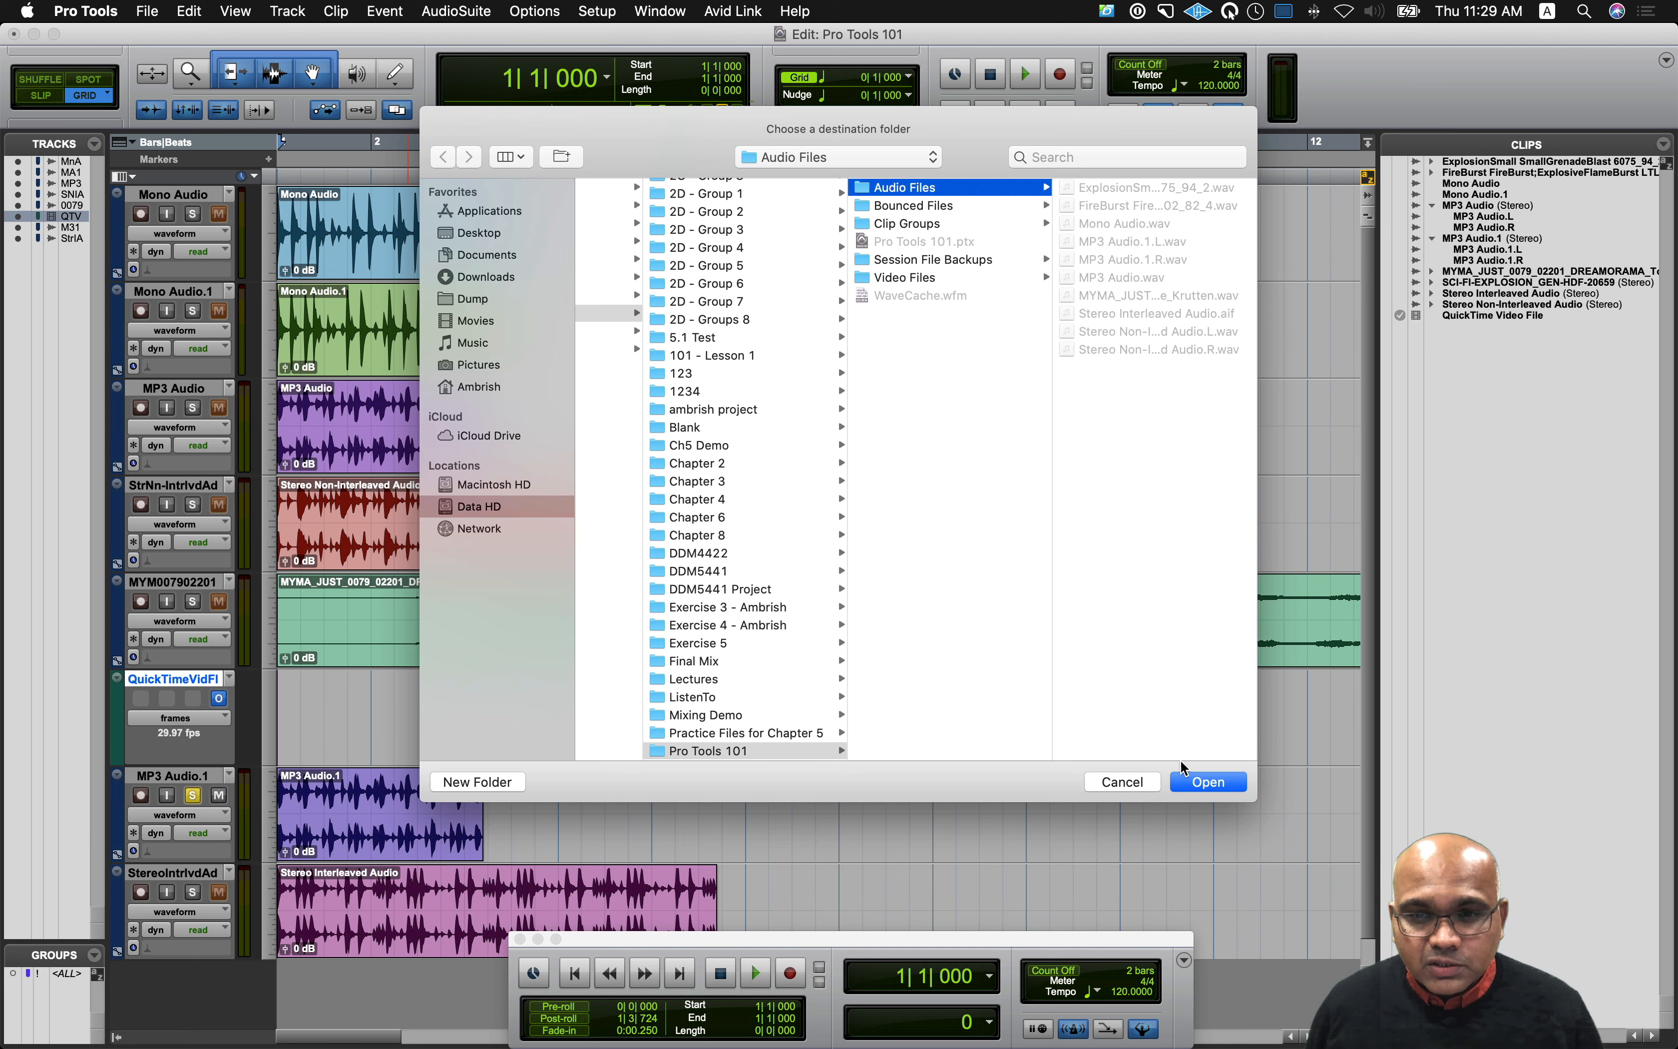
left_click(1185, 781)
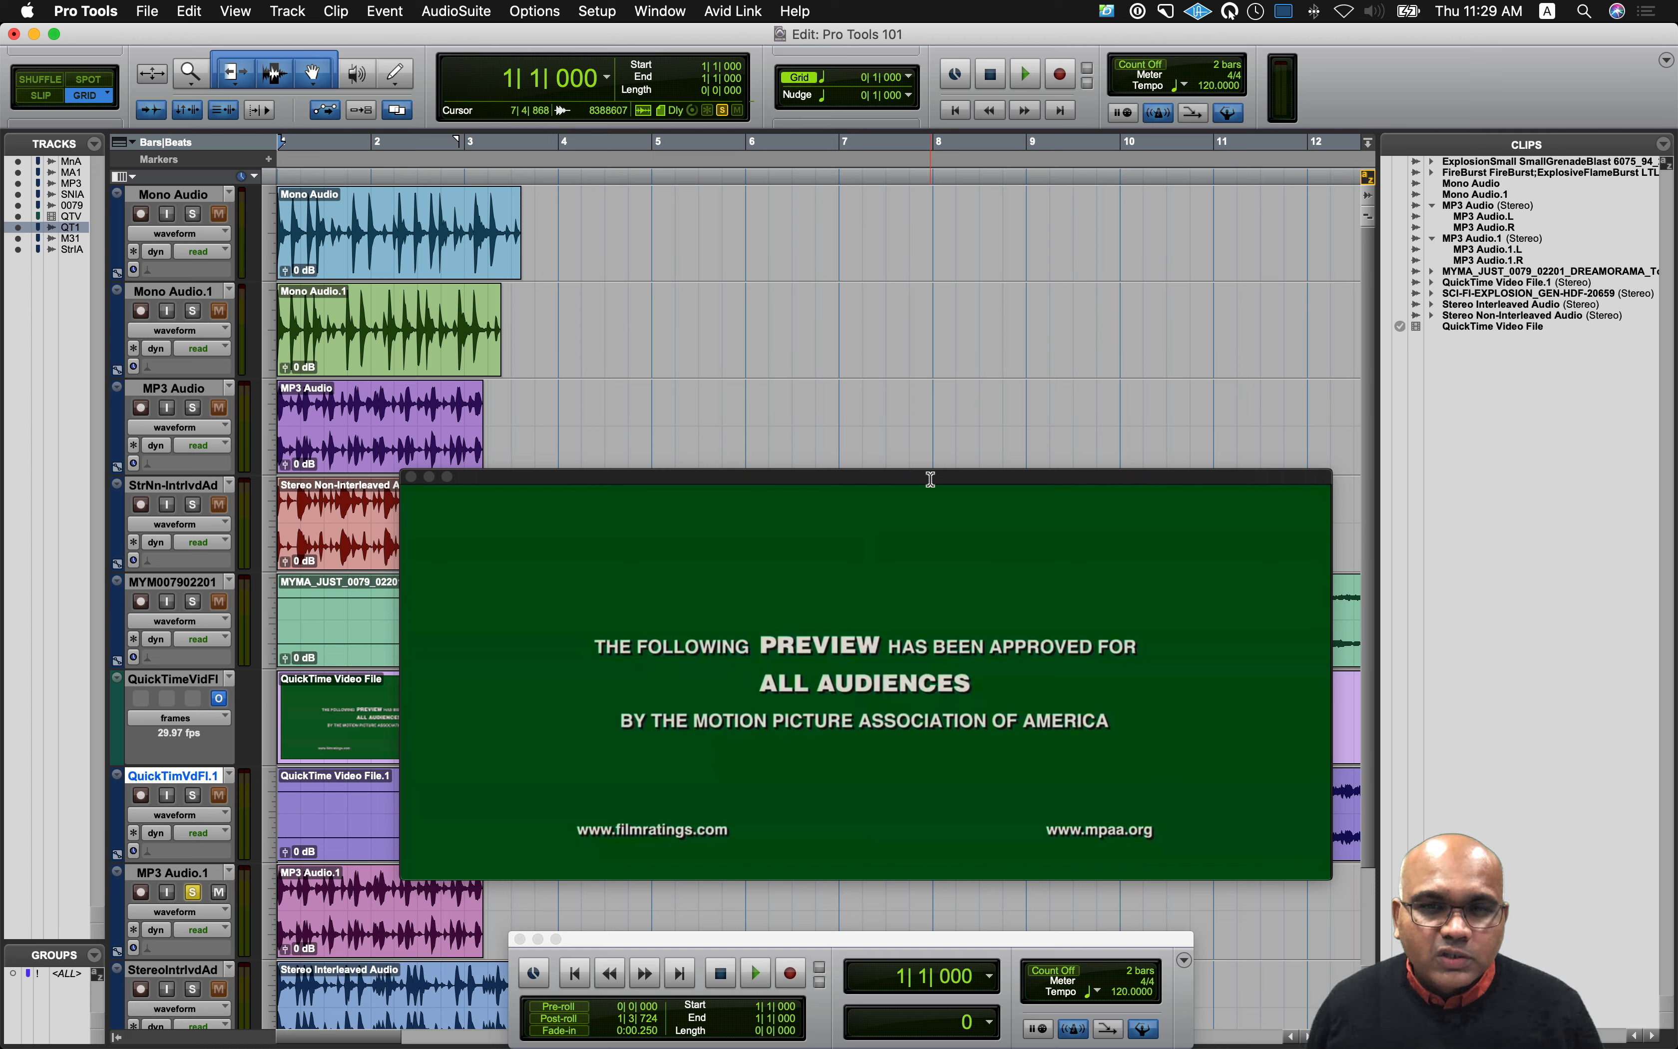
Step: Toggle the Video window's visibility off and on, and finish with the window closed
left_click(659, 11)
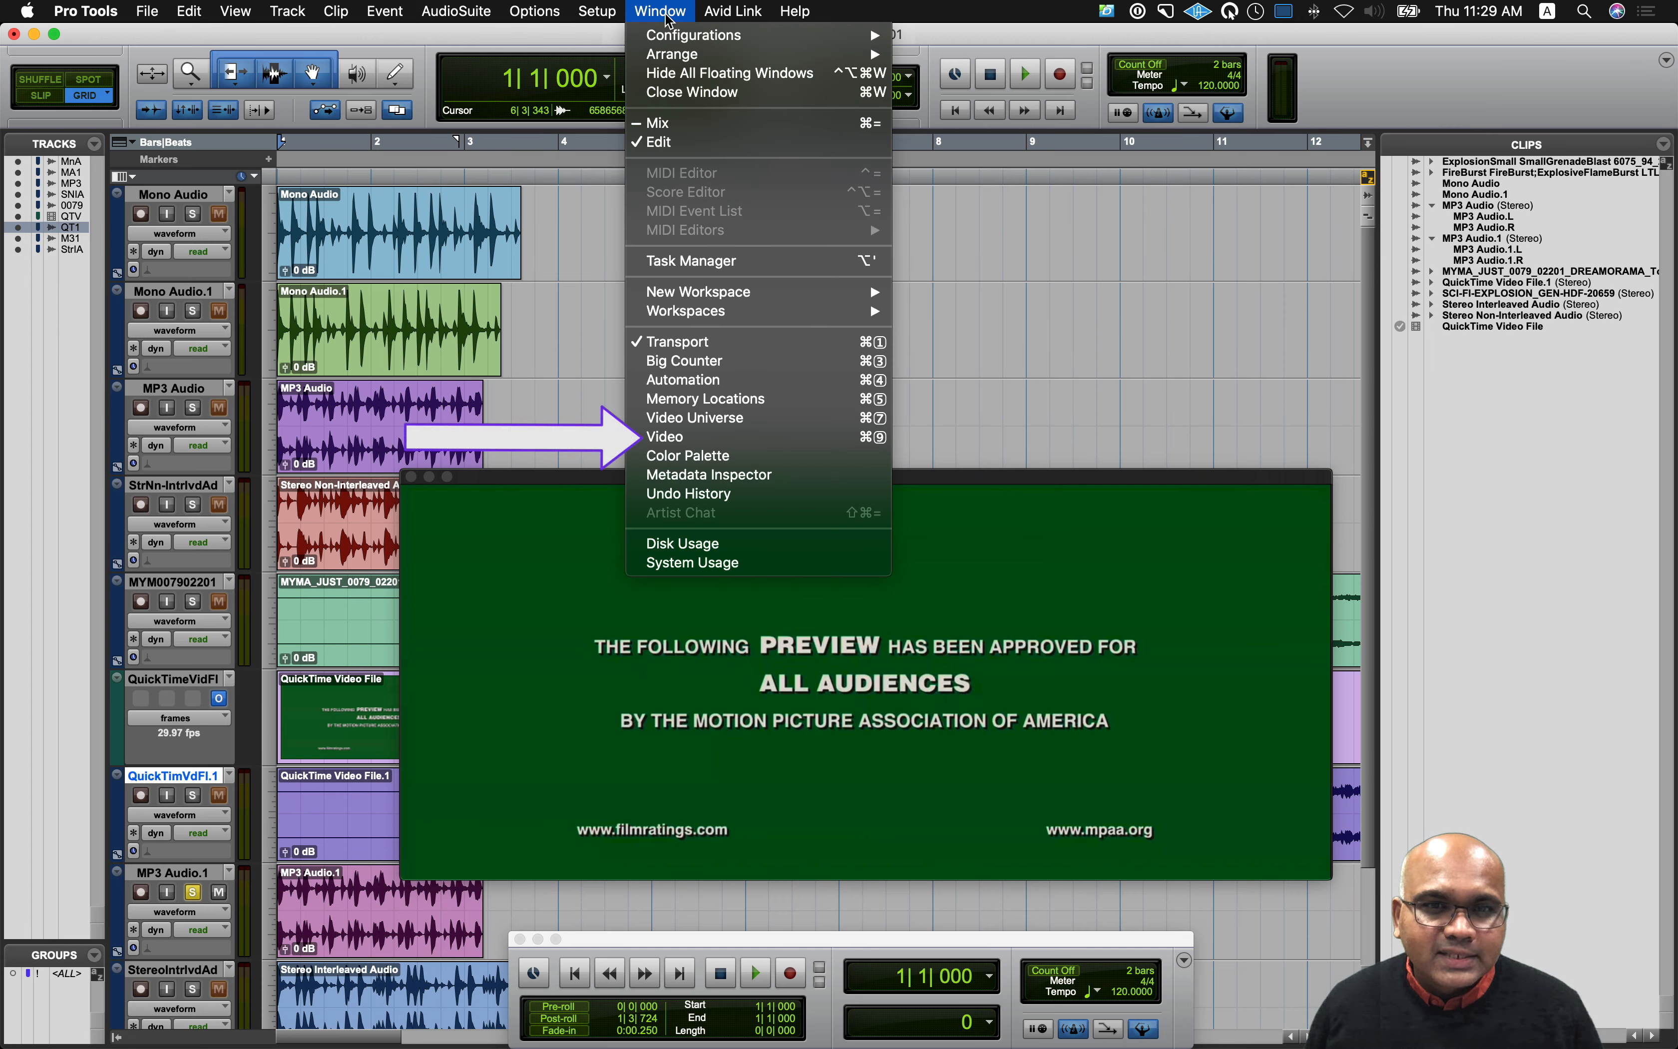
left_click(668, 20)
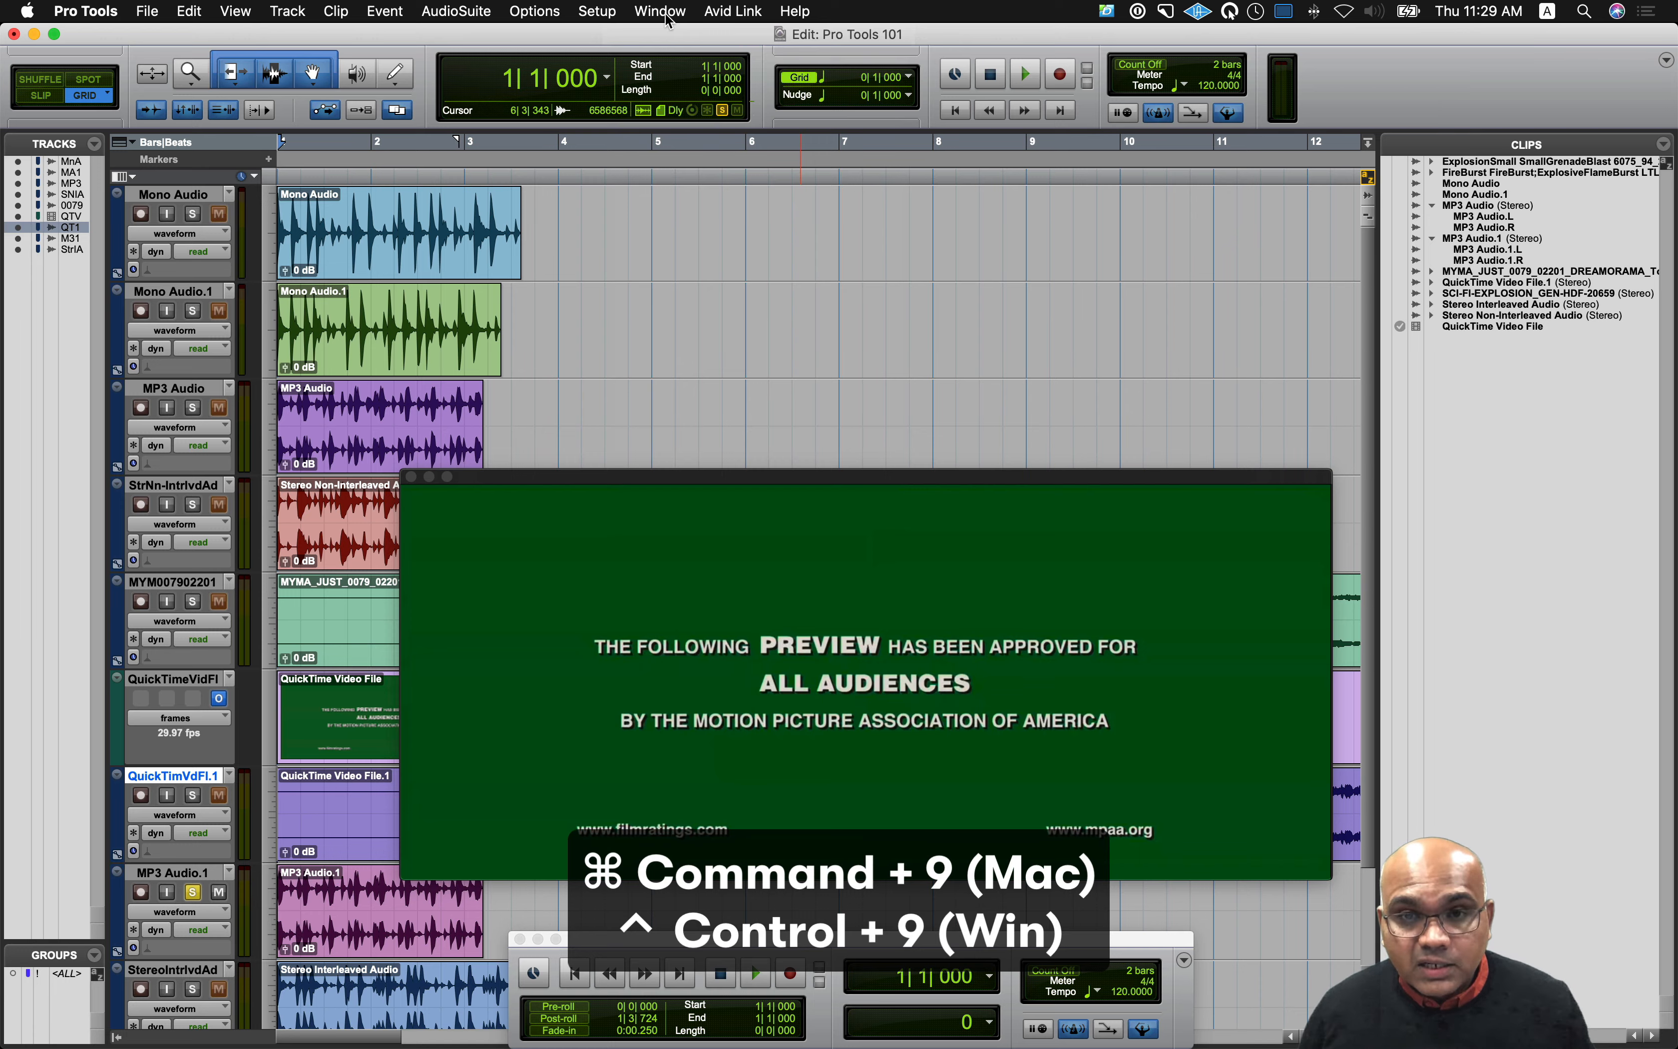
key("super+9")
key("super+9")
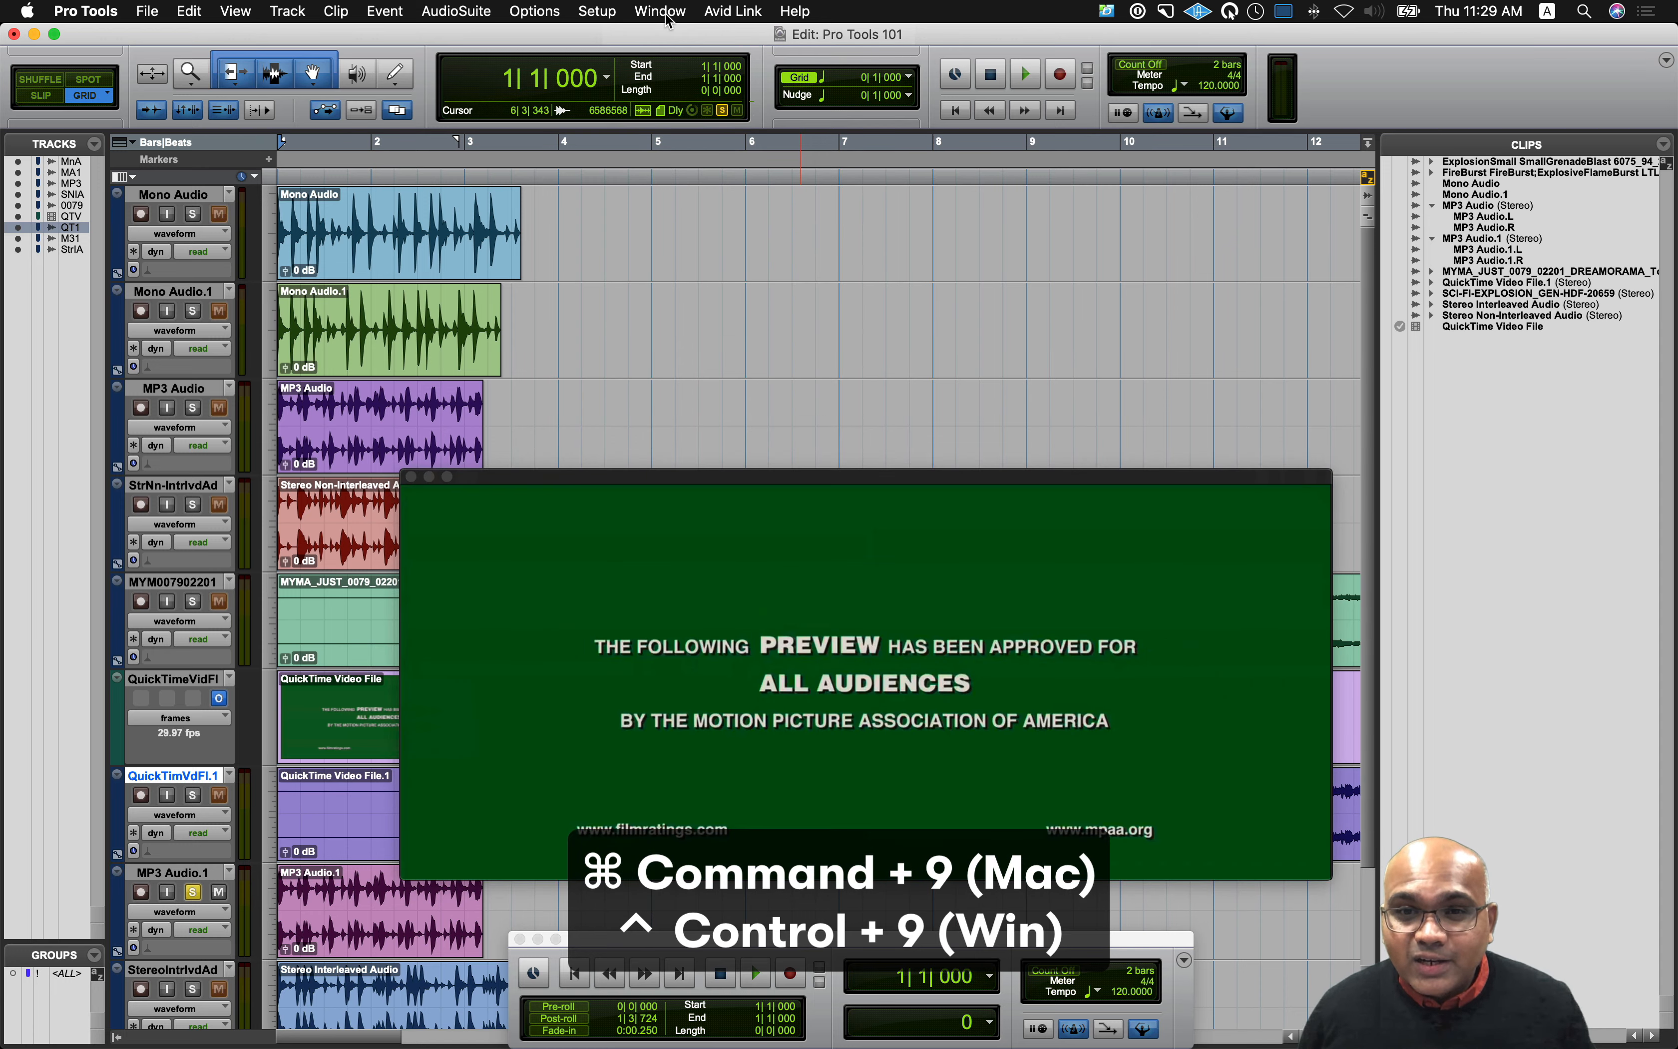
key("super+9")
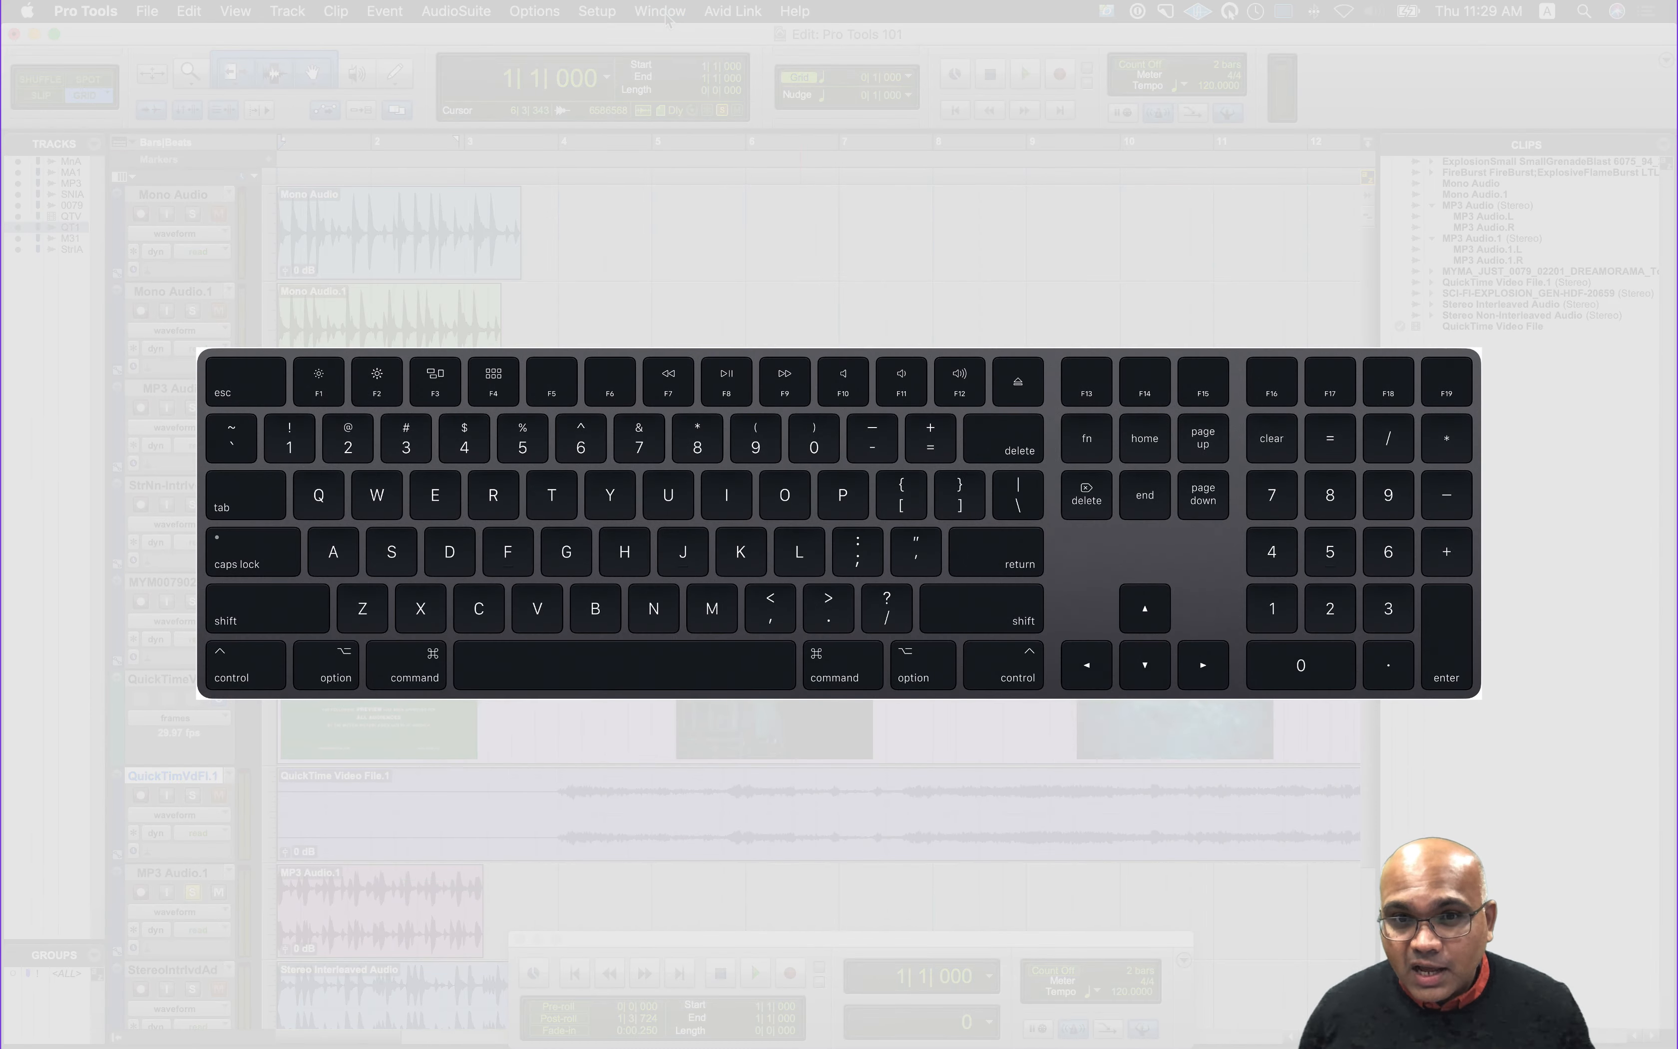
key("super+9")
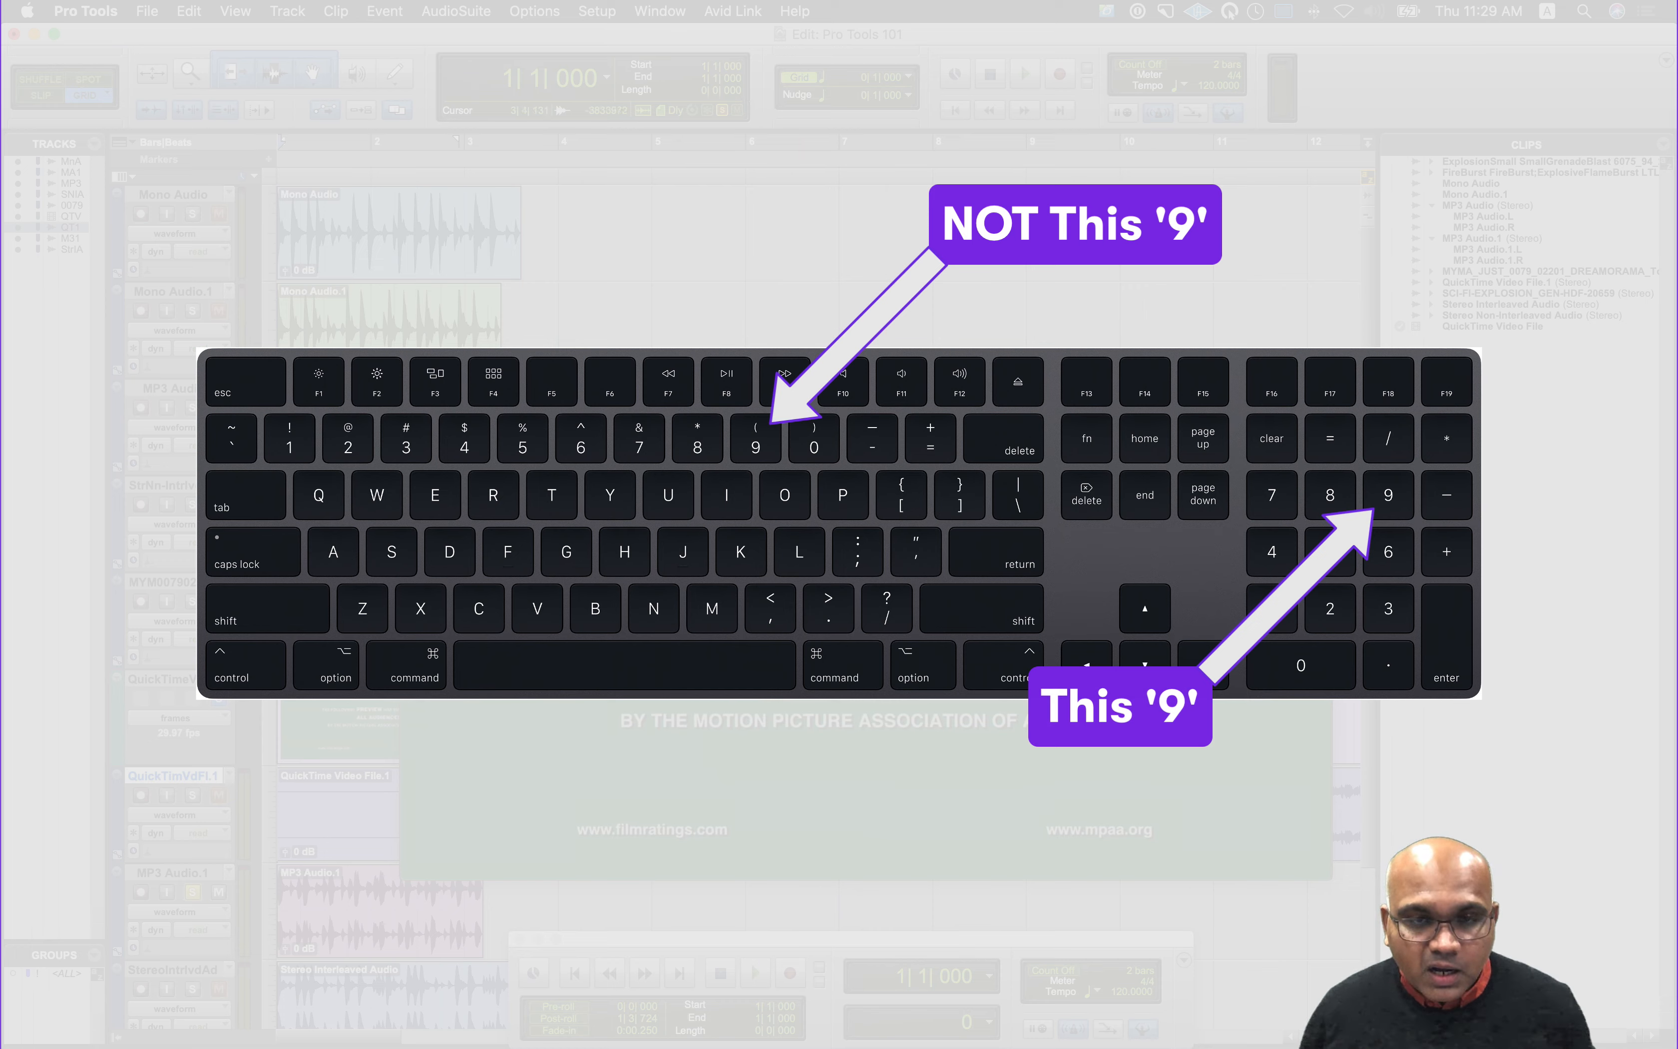
key("super+9")
key("super+9")
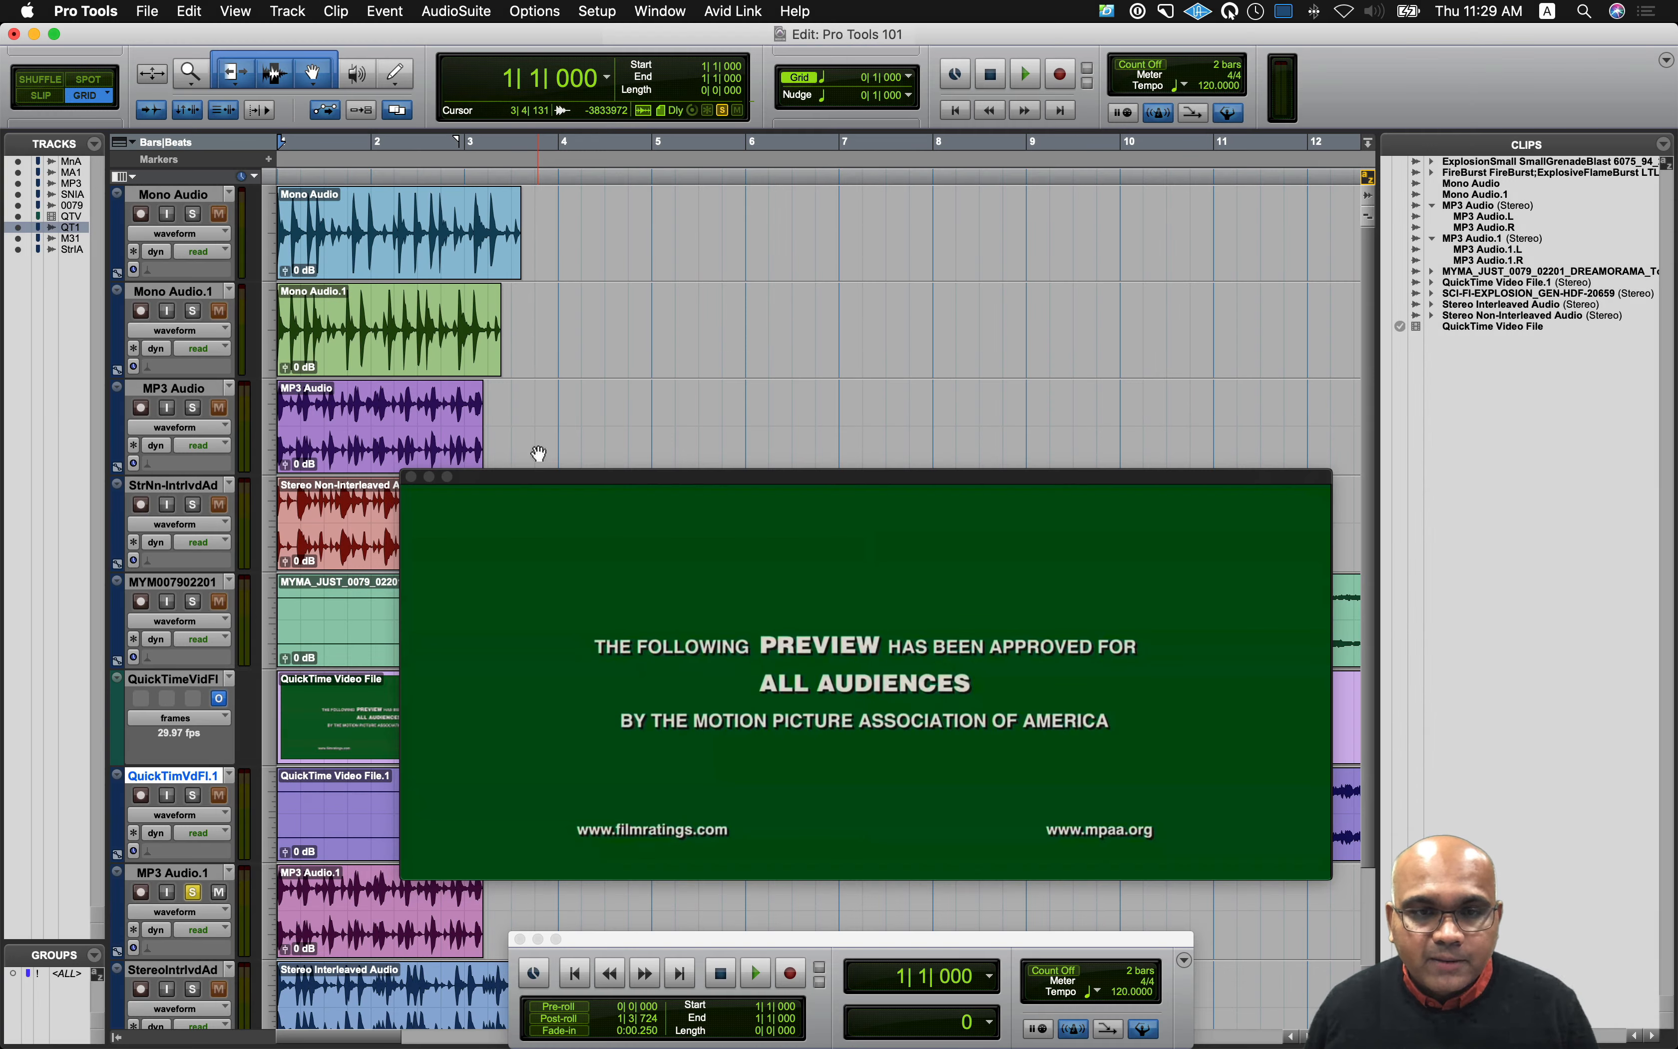
left_click(410, 478)
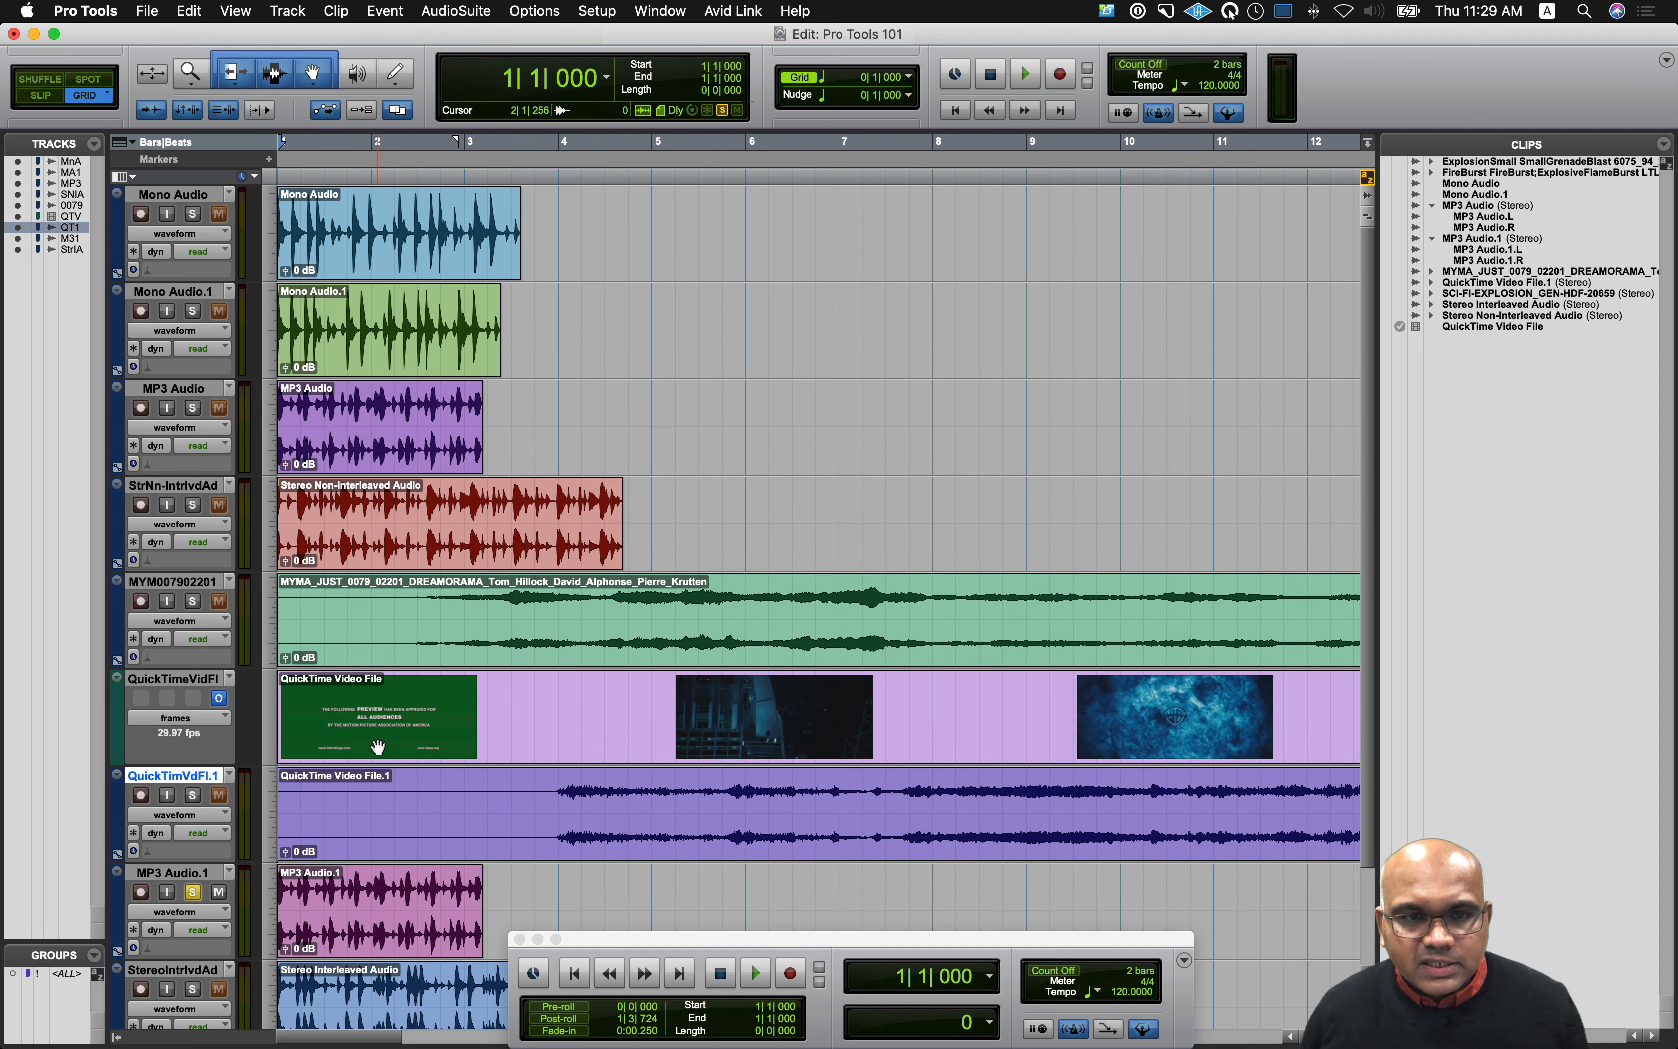
Step: Select the QuickTime Video File clip and its accompanying stereo audio clip in turn
left_click(378, 747)
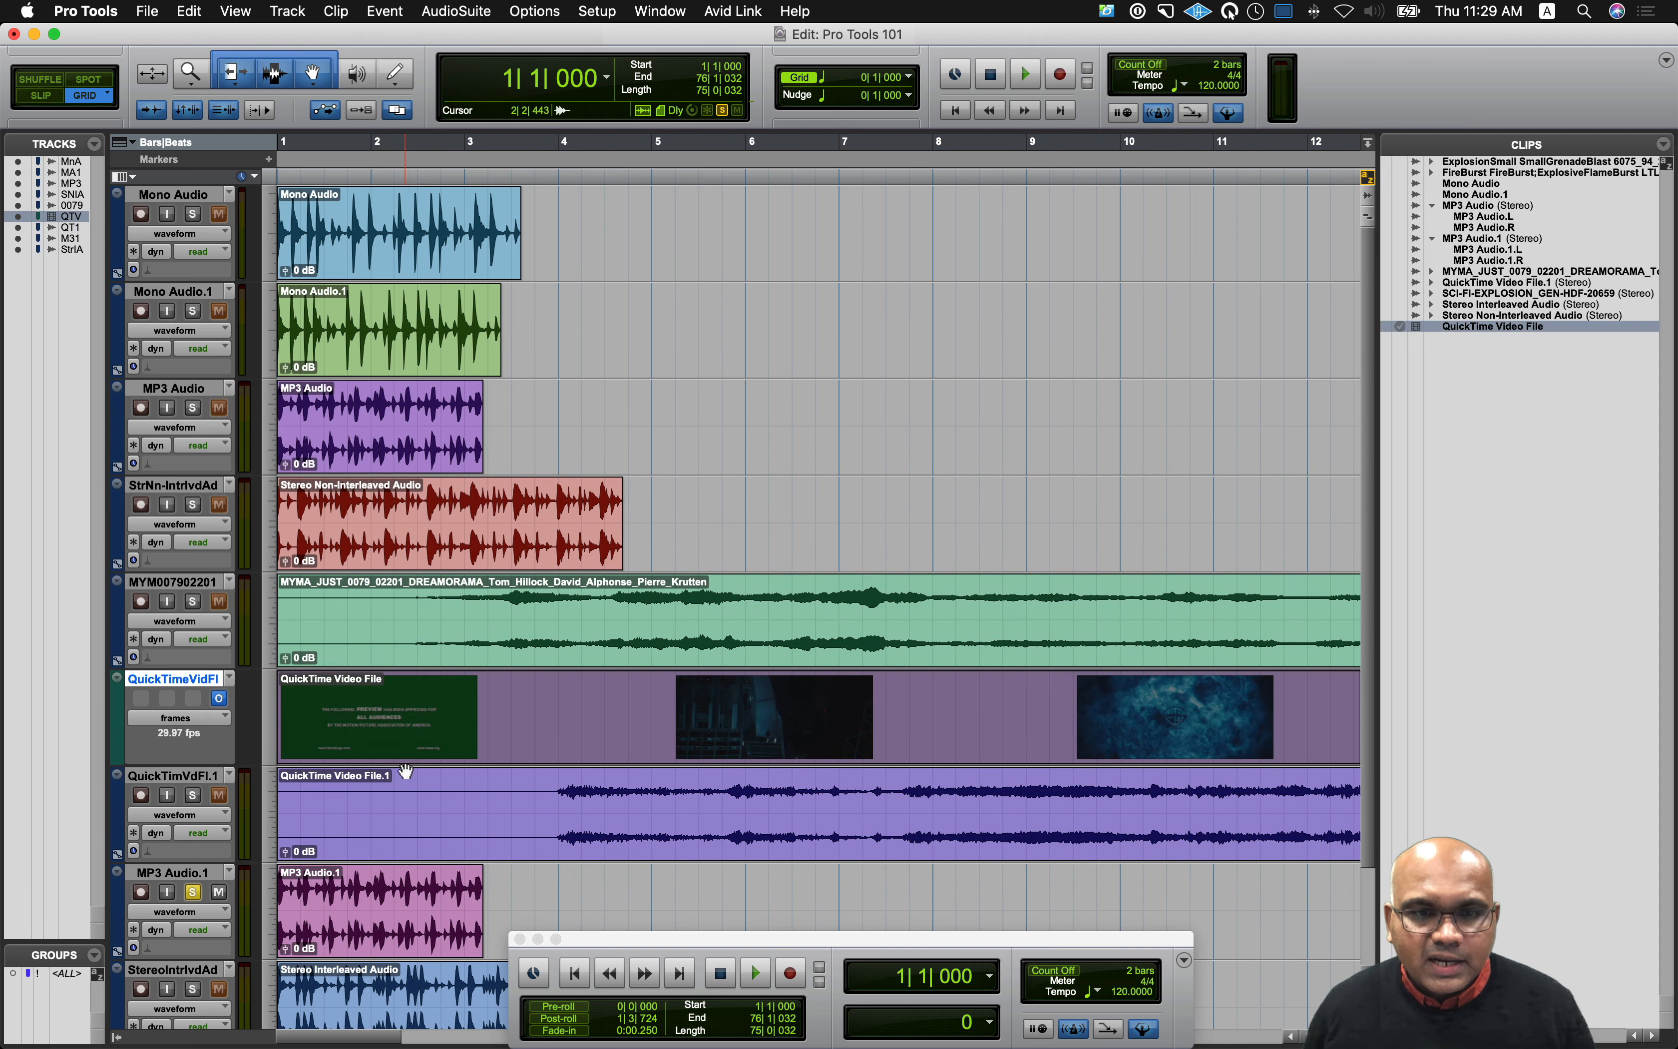
left_click(439, 852)
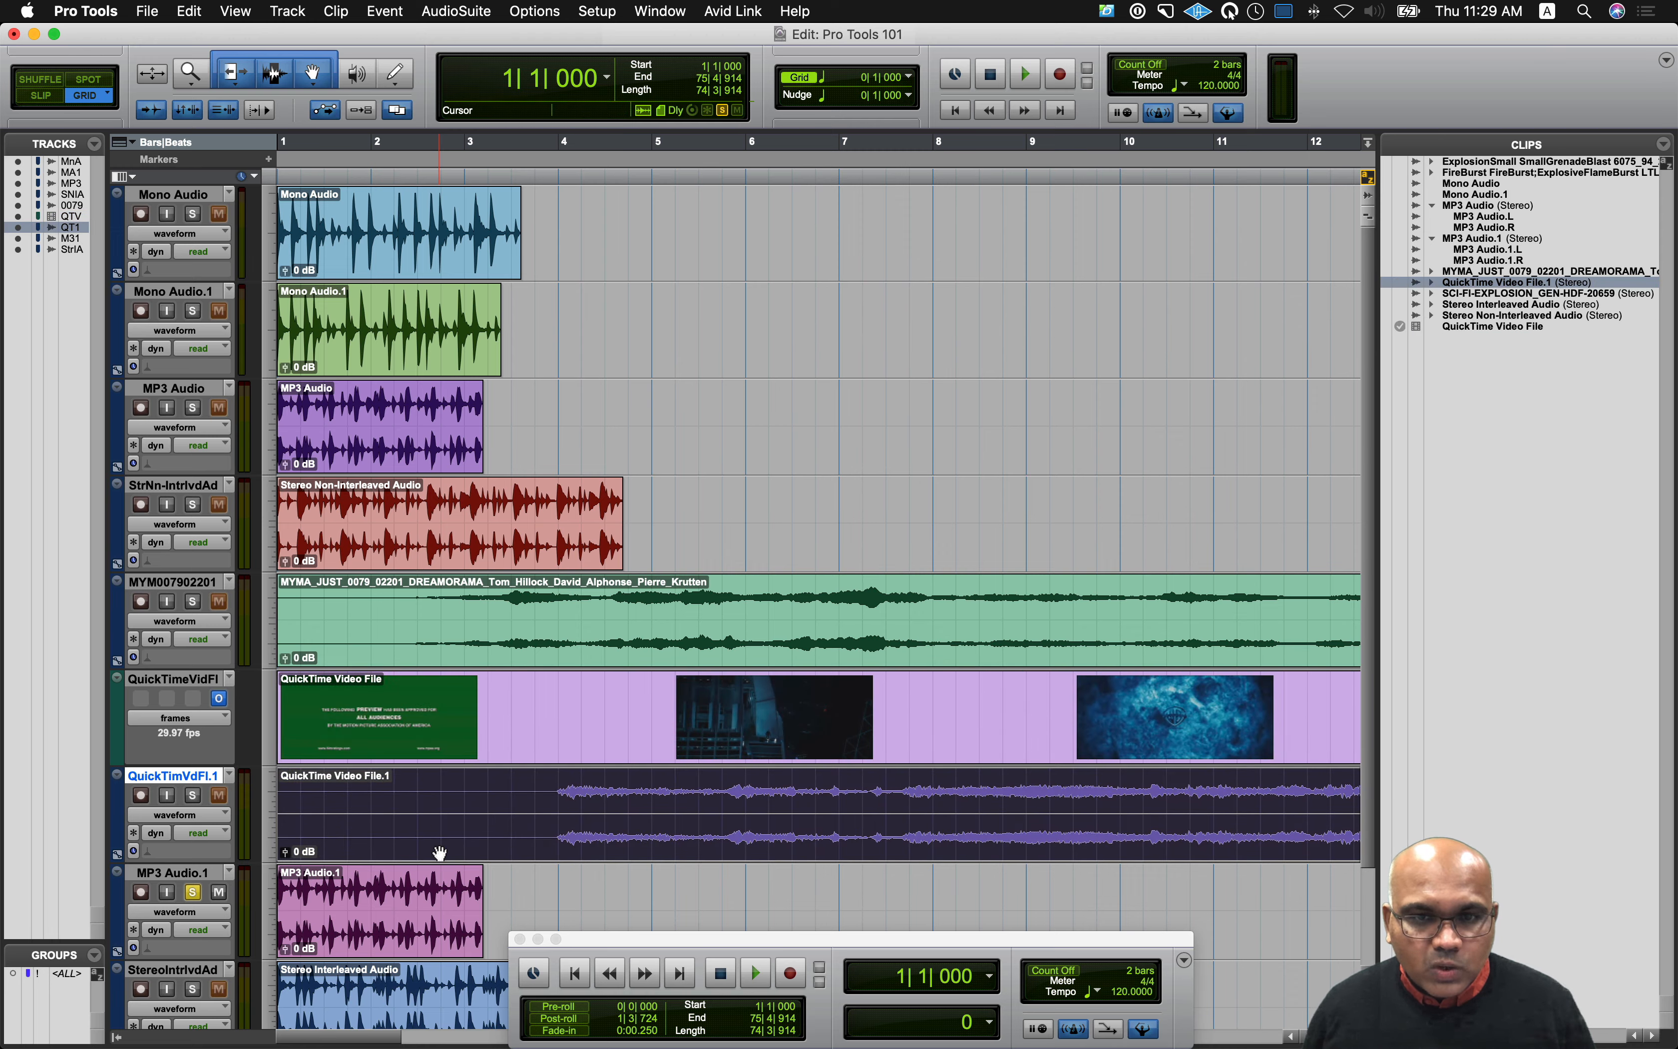
key("alt+super+bracketleft")
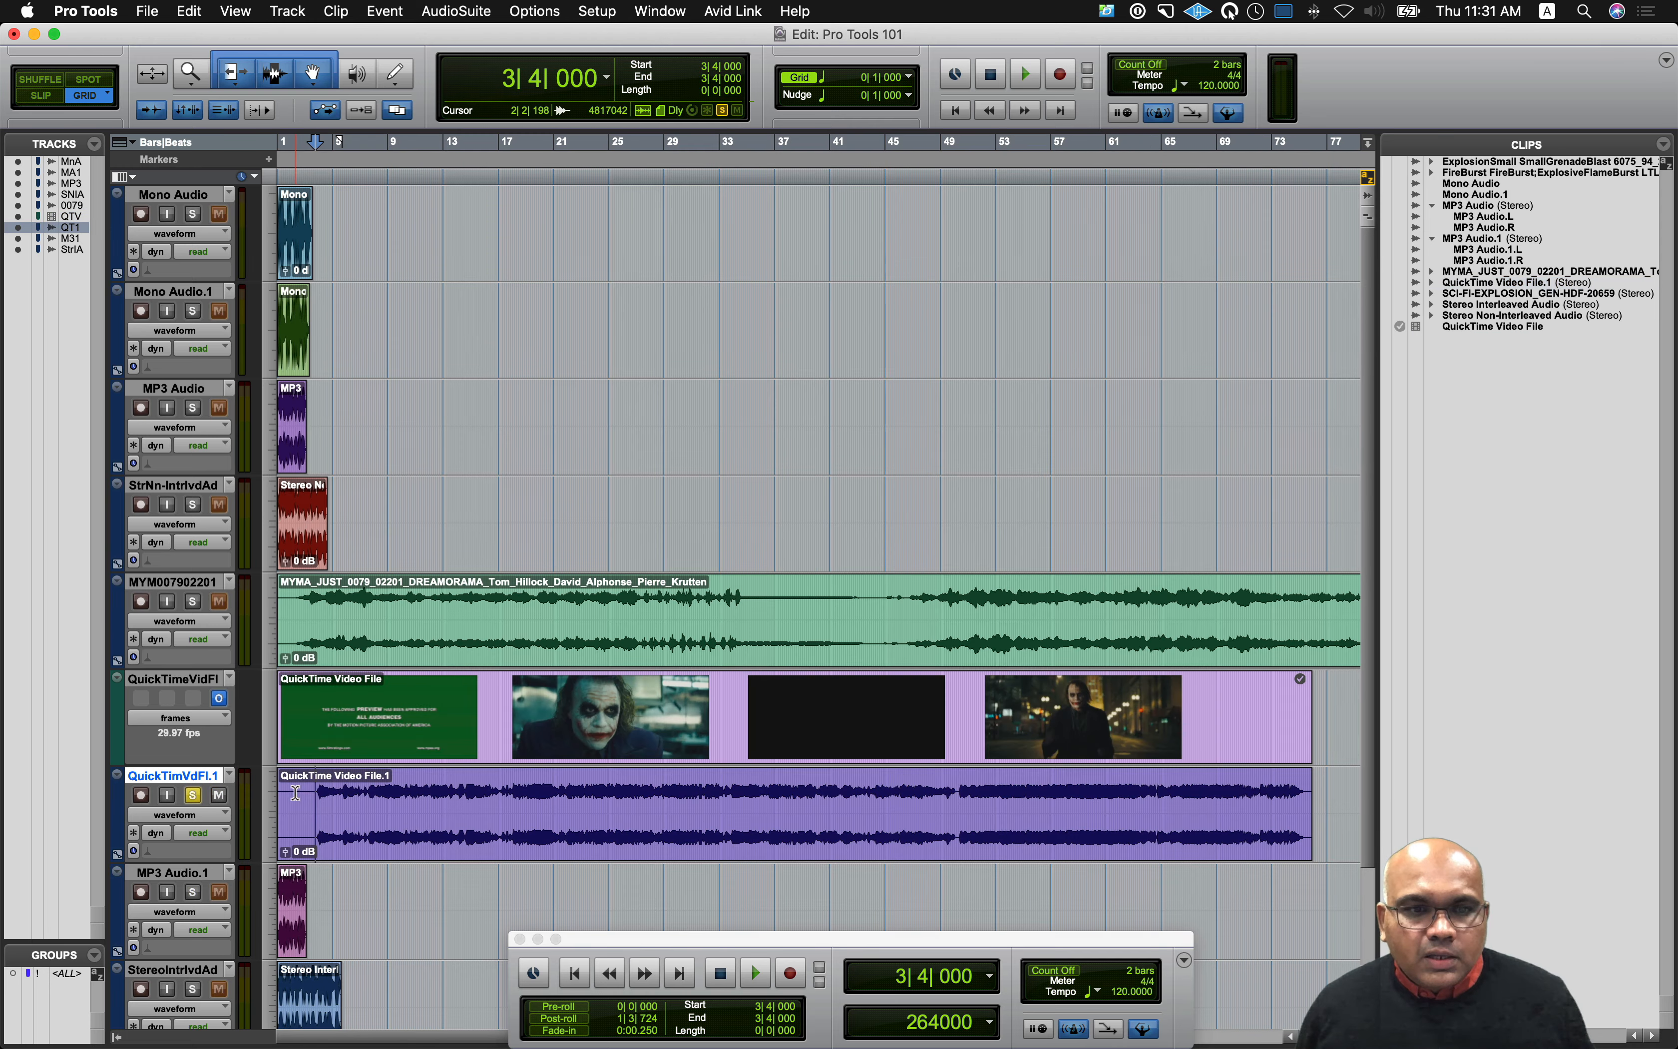
Step: Show the Video window and play the QuickTime video with its audio from 3|3|000, stopping after a short preview
left_click(294, 791)
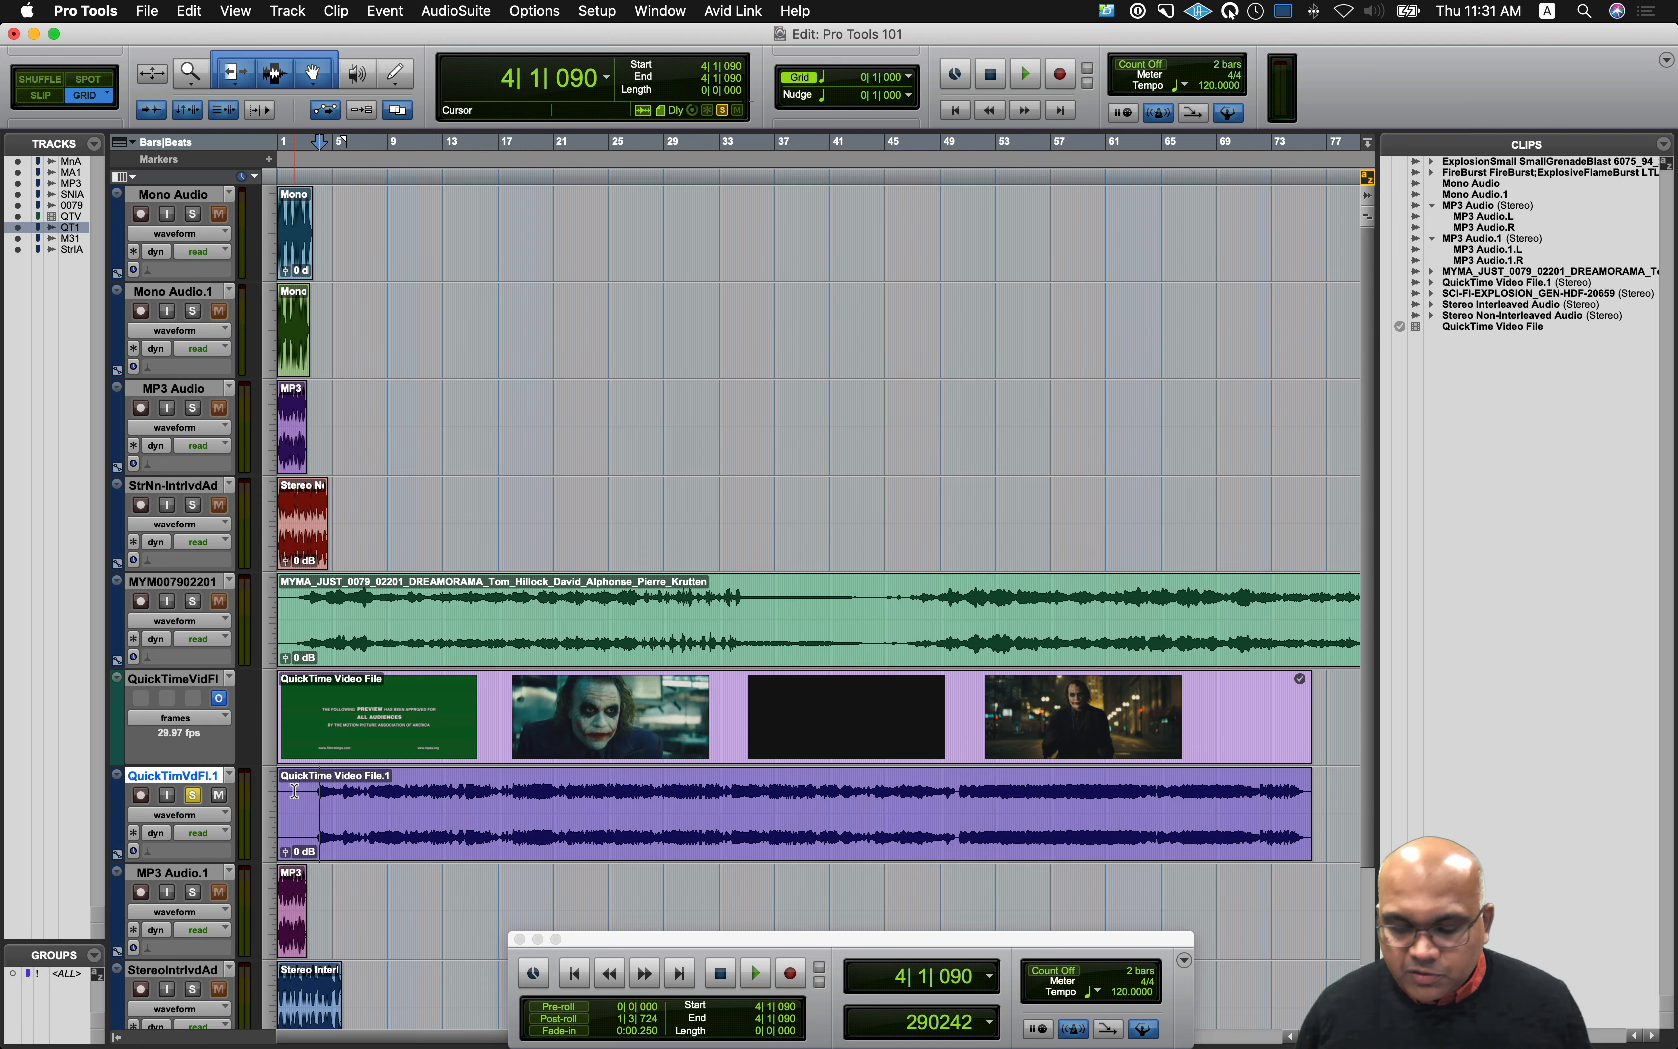
key("super+9")
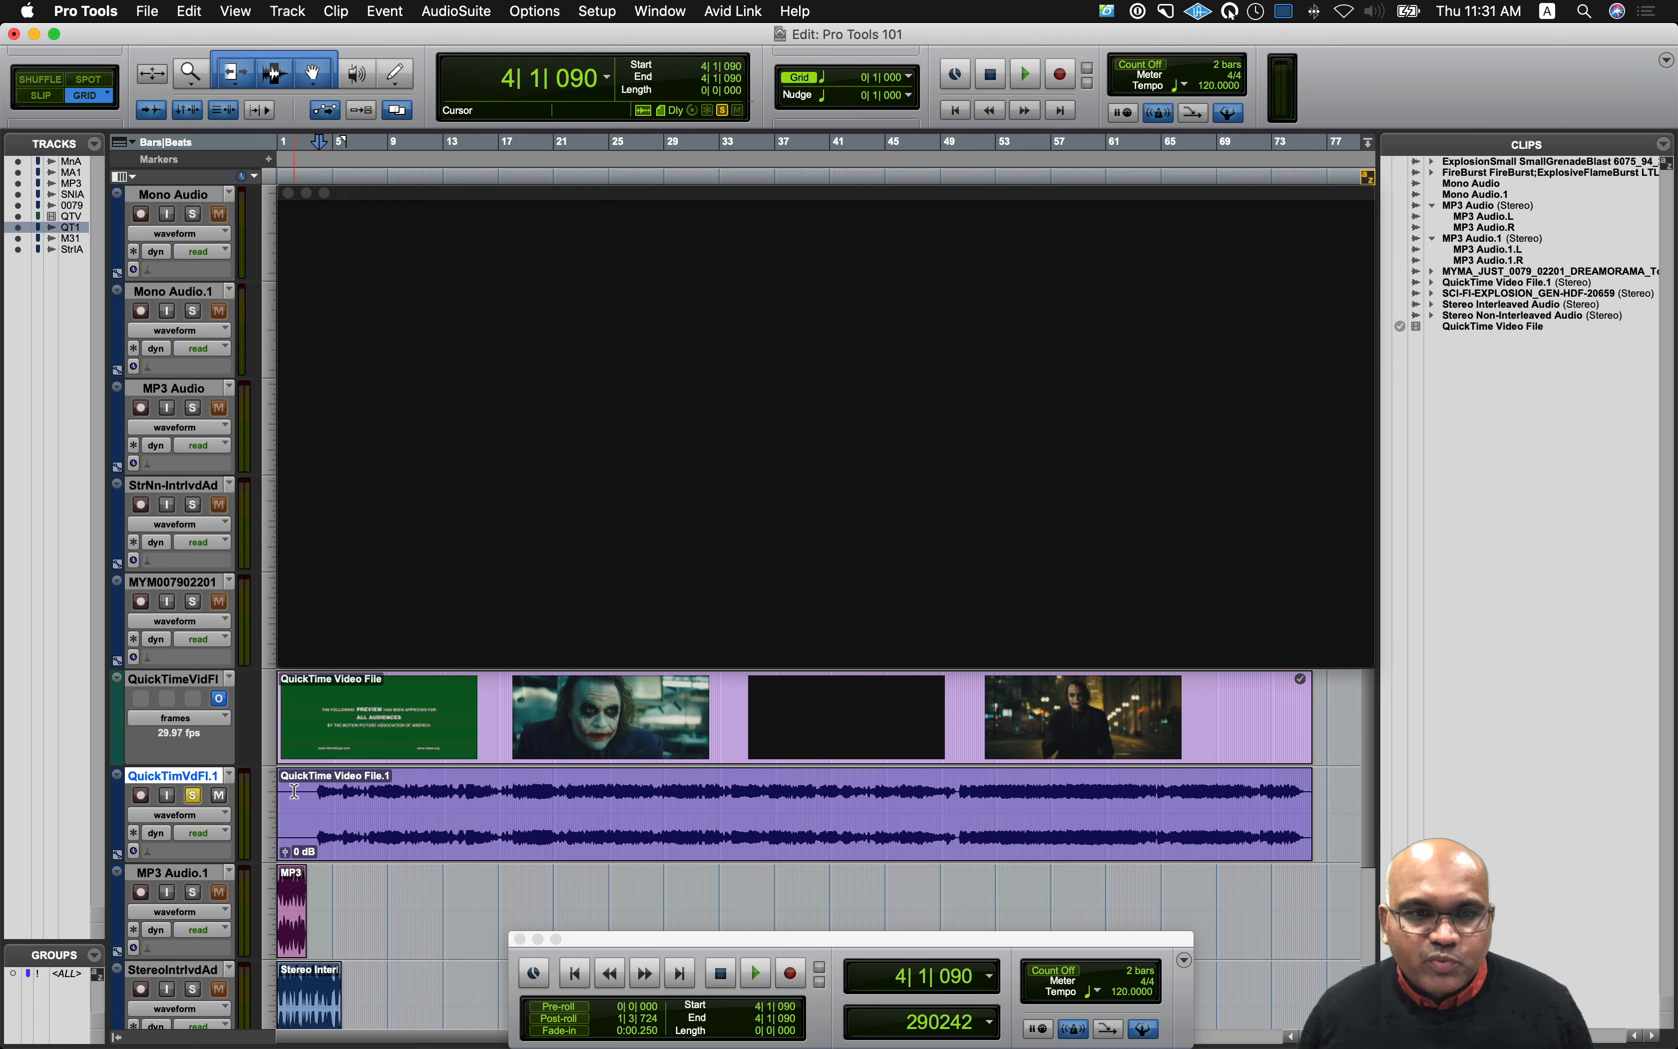
left_click(311, 790)
key("space")
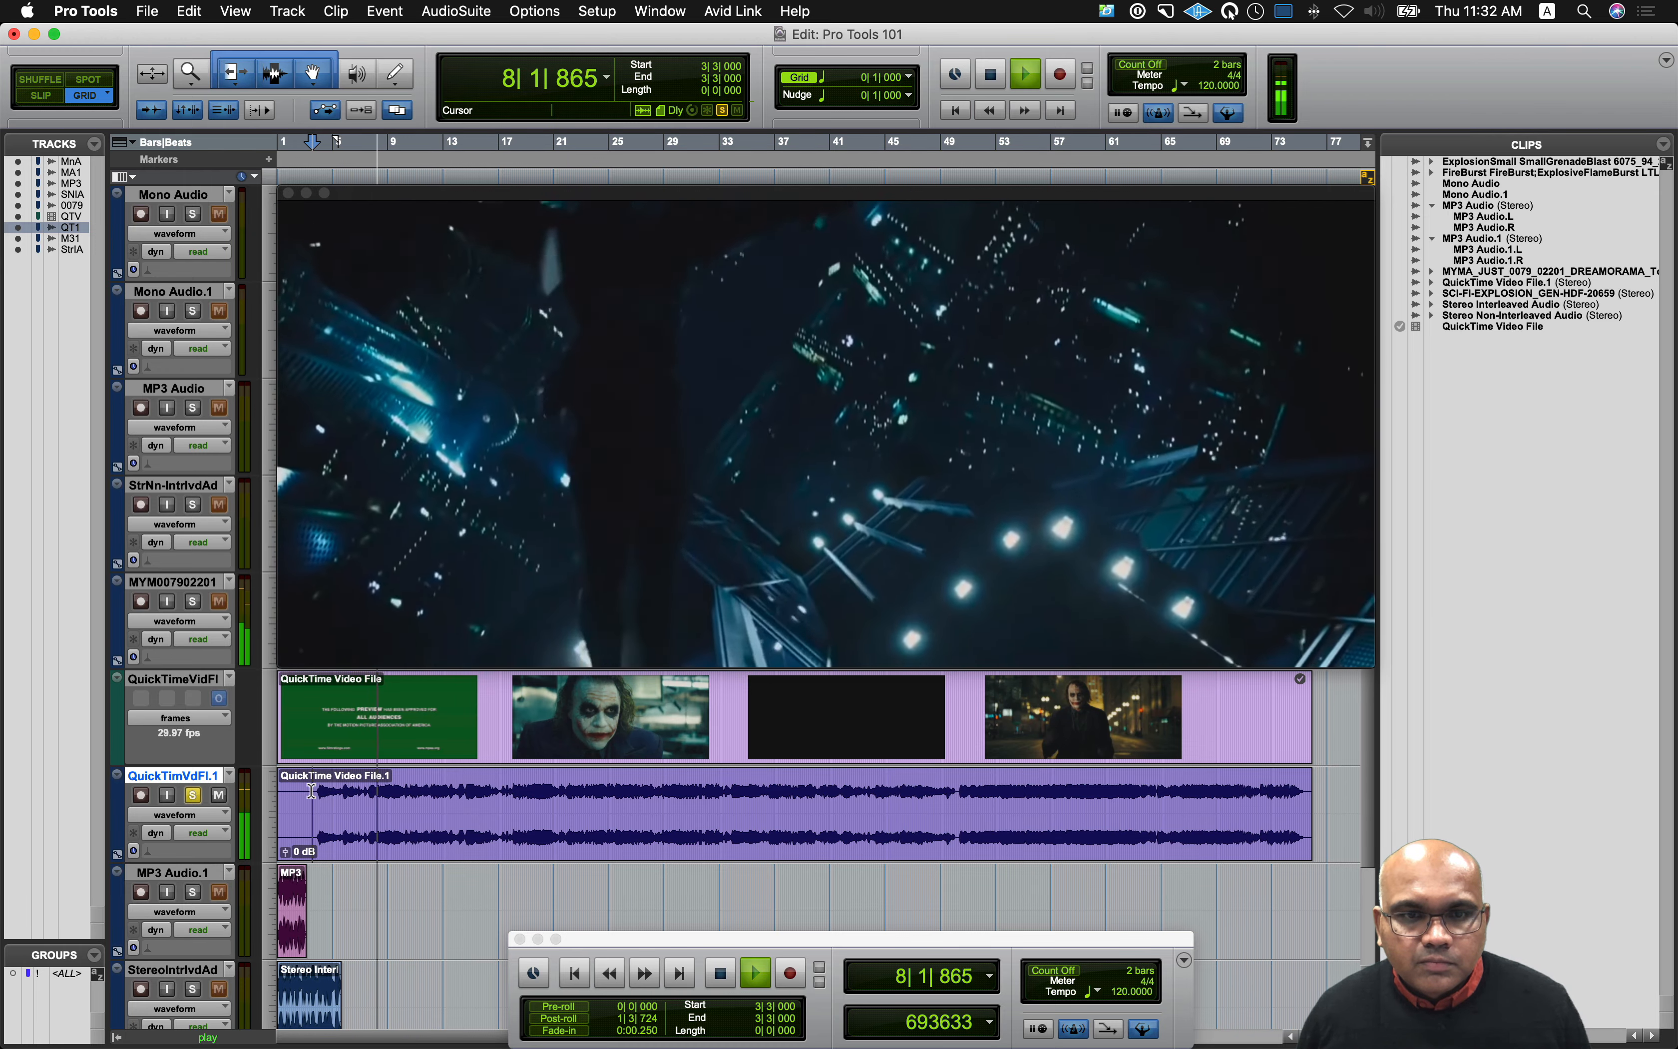
key("space")
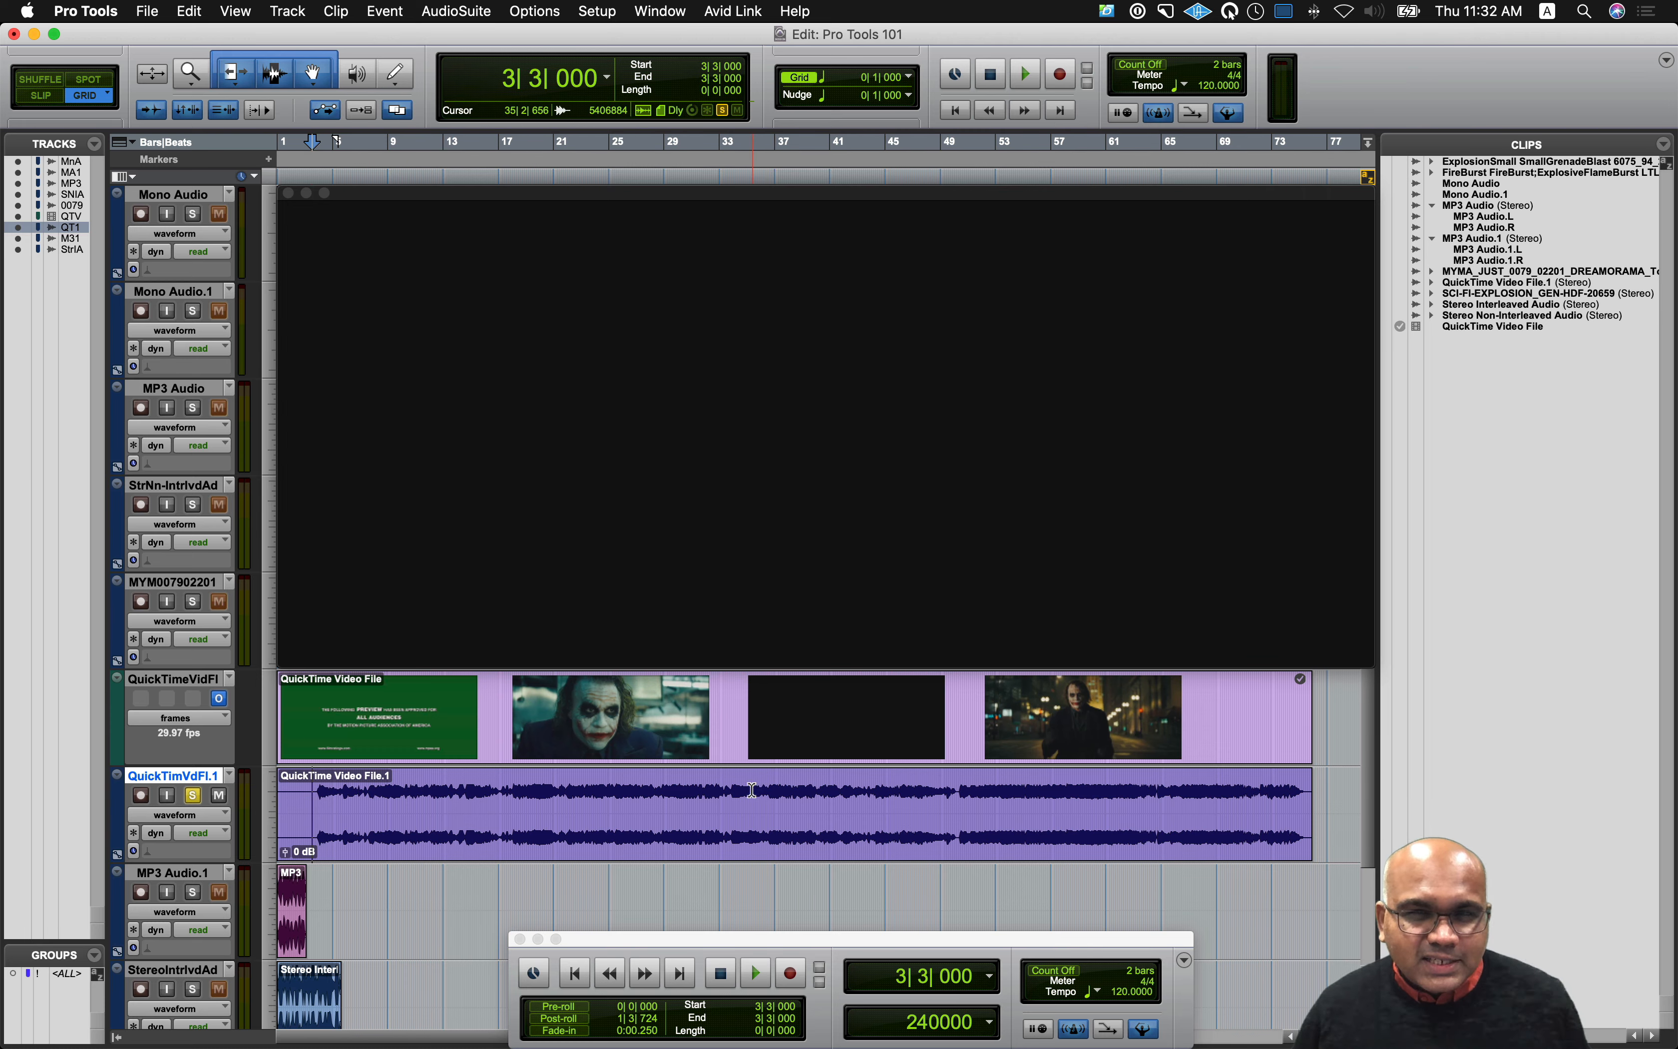
Step: Switch to Finder and compare the session's Video Files folder with the Video Files folder in Import Media Practice Files
key("super+Tab")
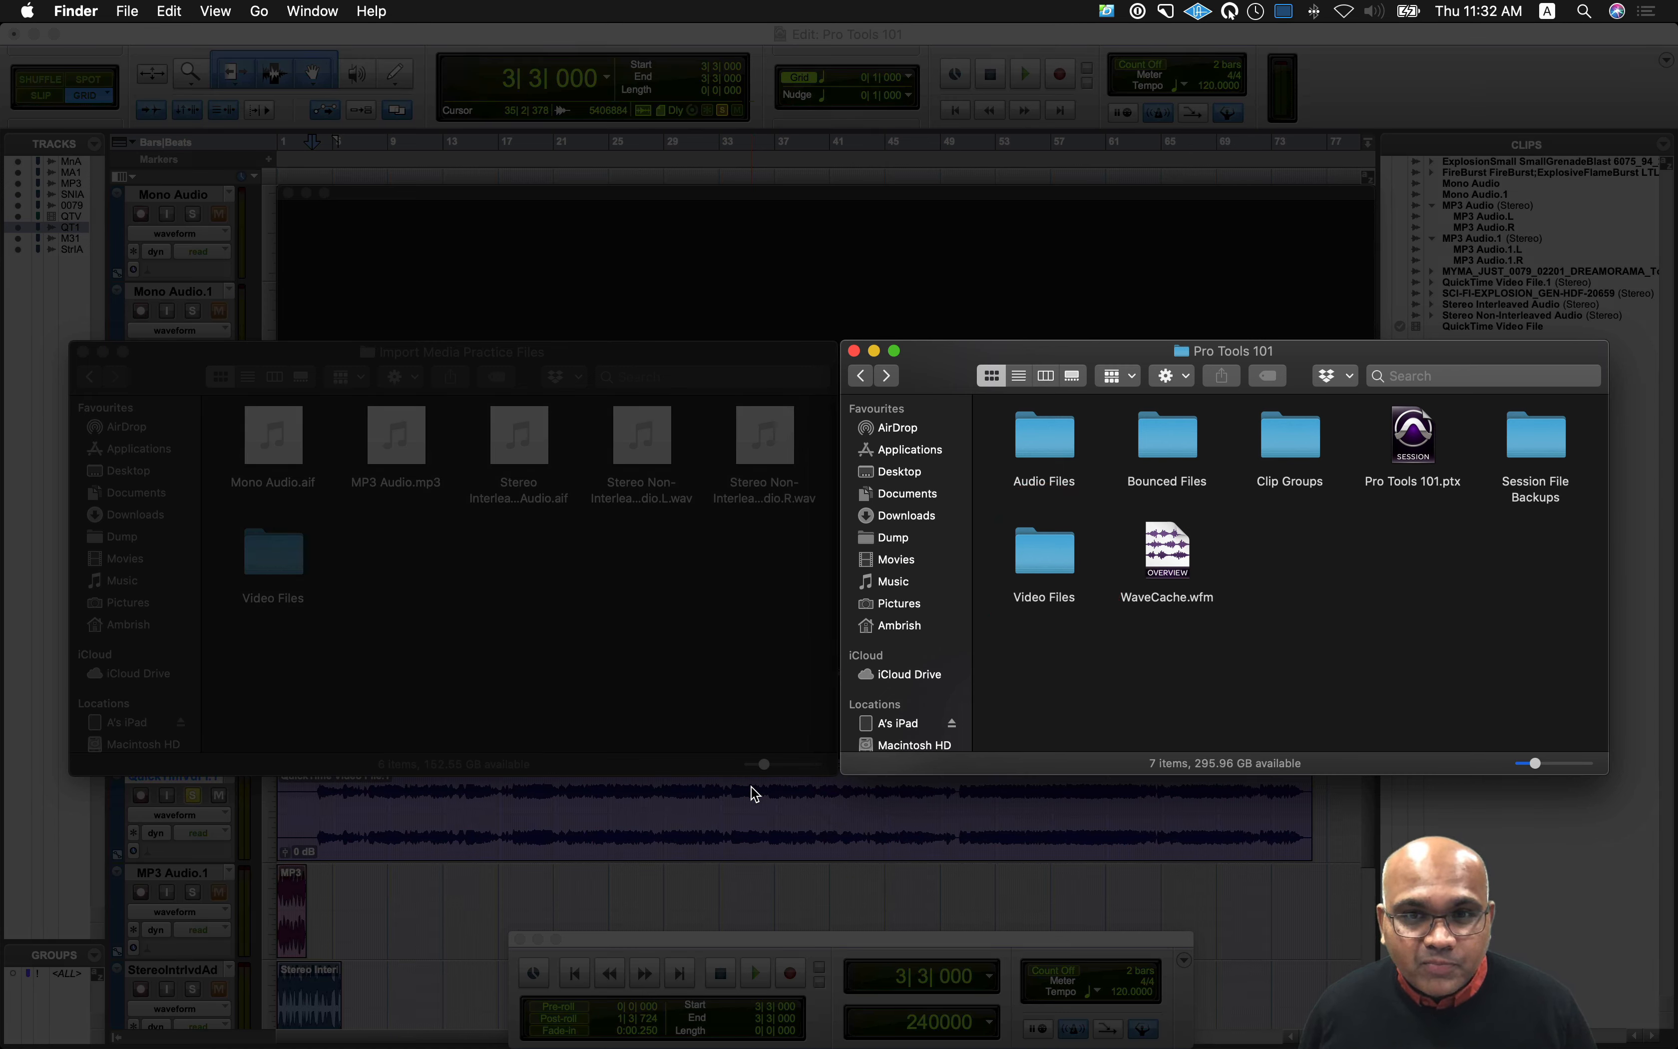
double_click(1046, 586)
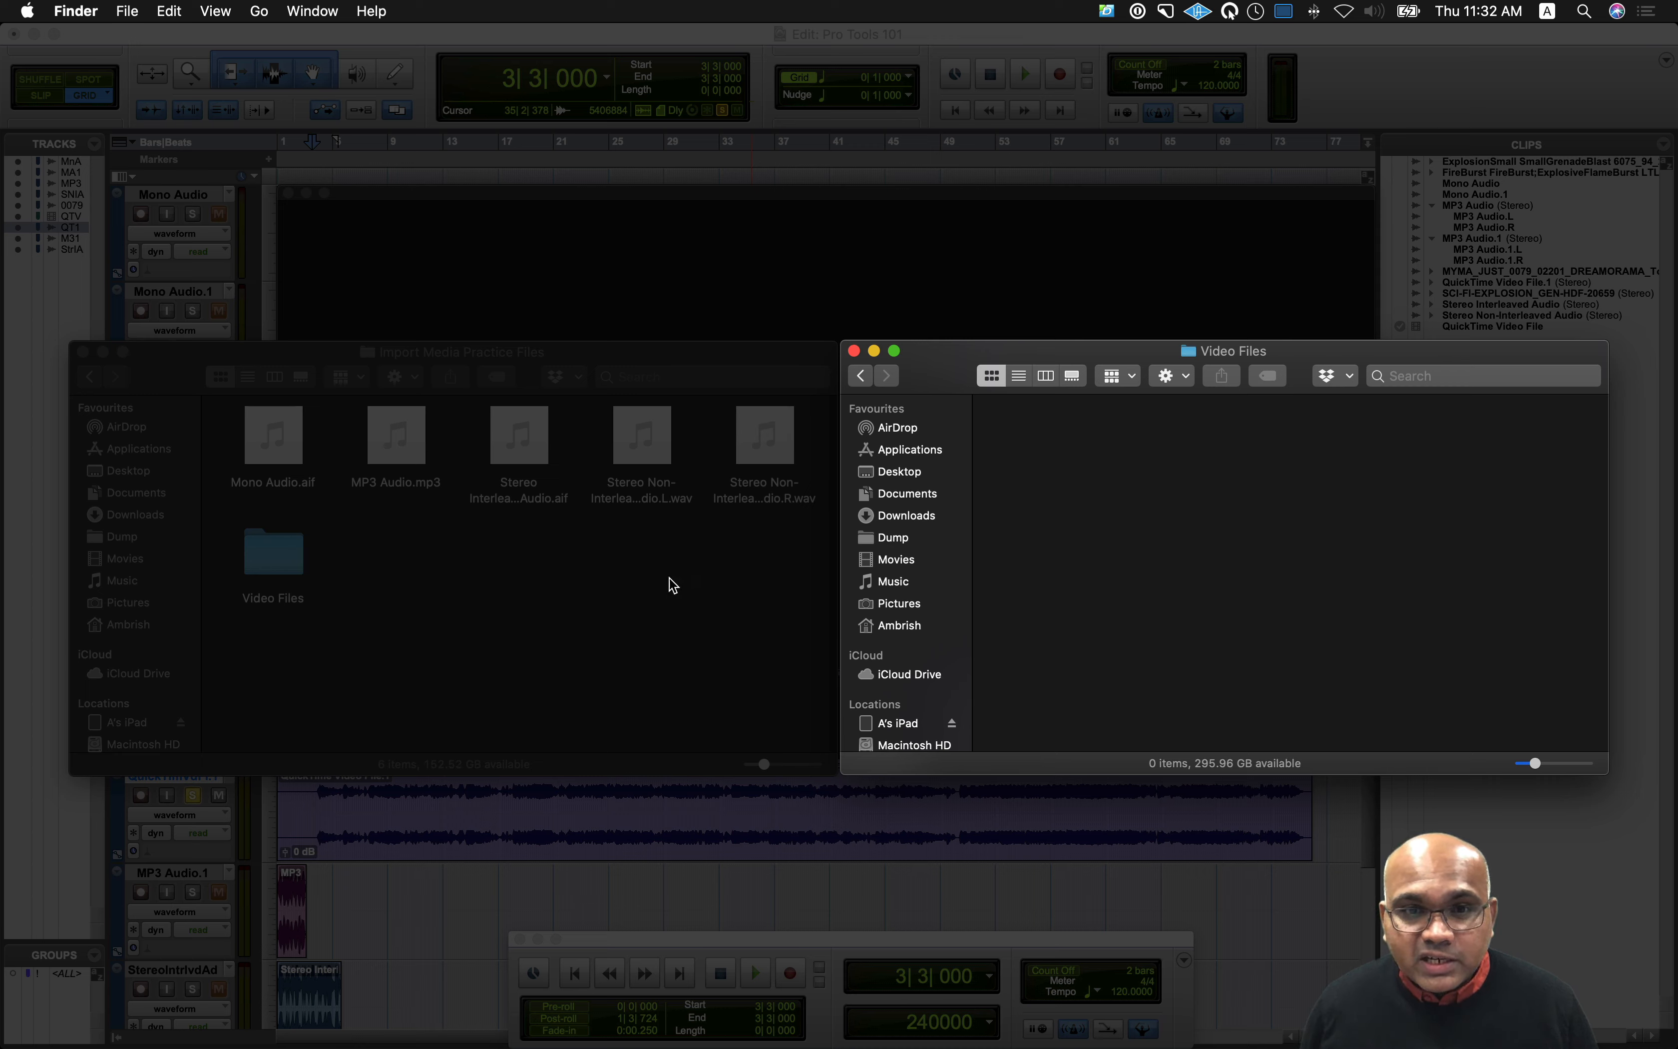
left_click(616, 616)
double_click(303, 567)
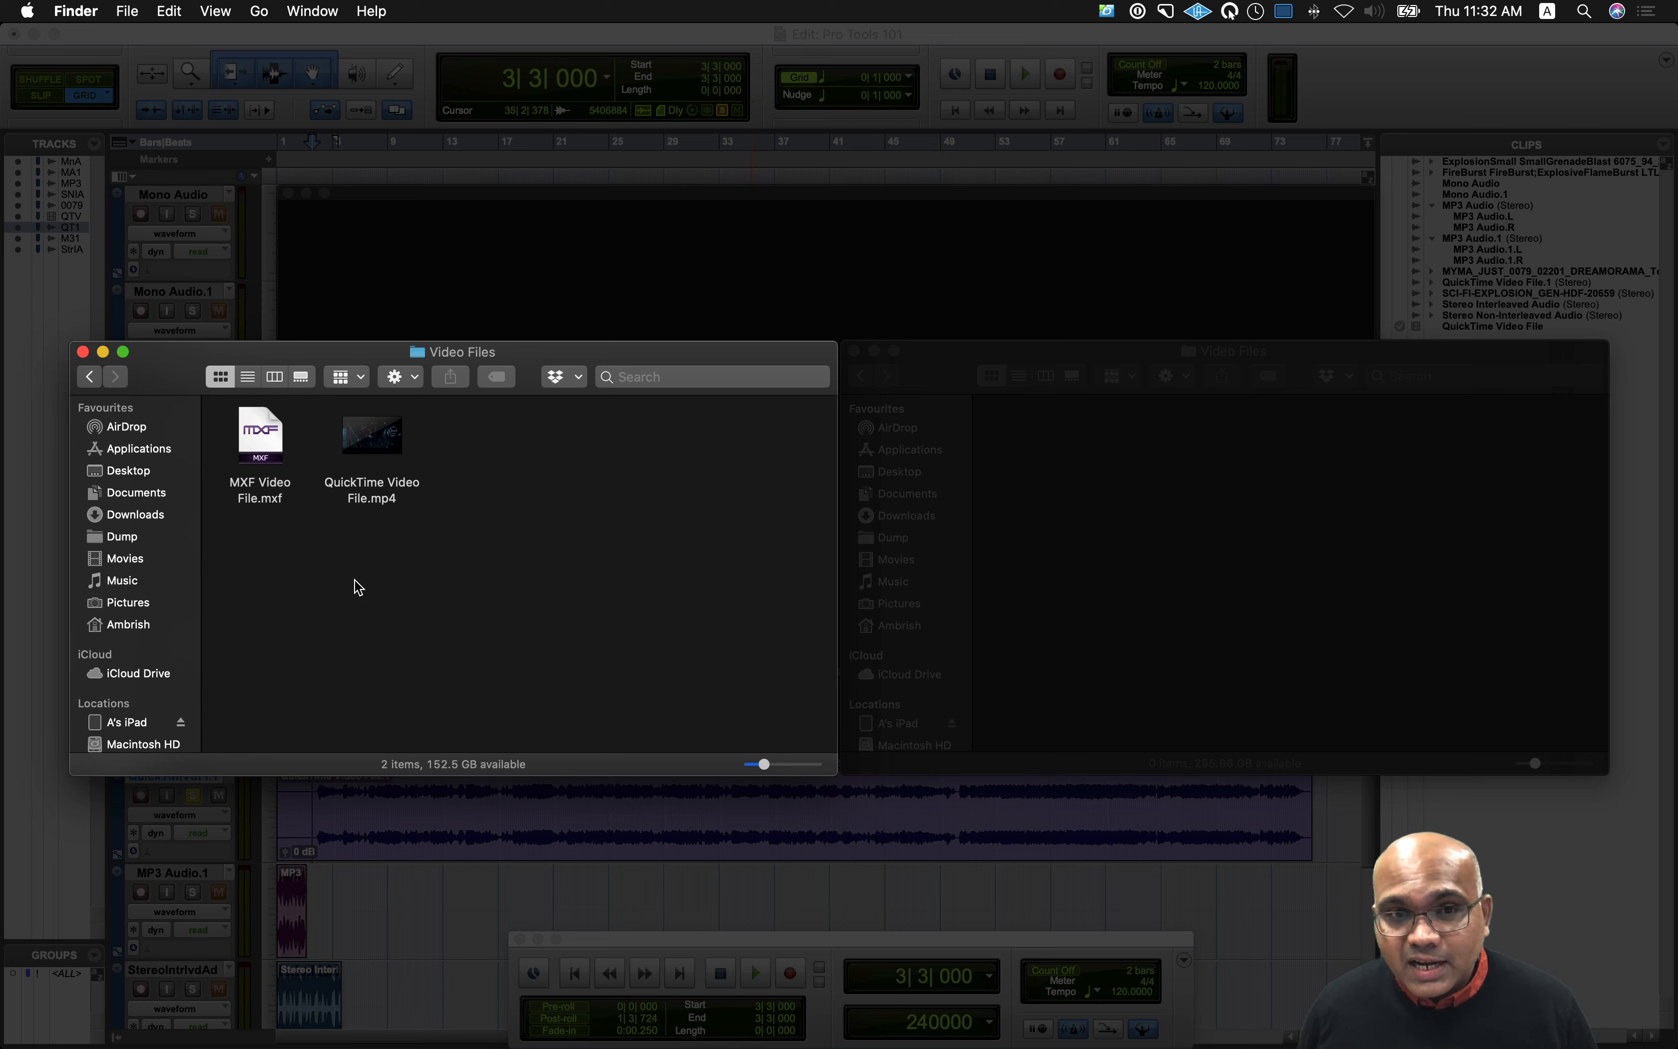
left_click(1198, 668)
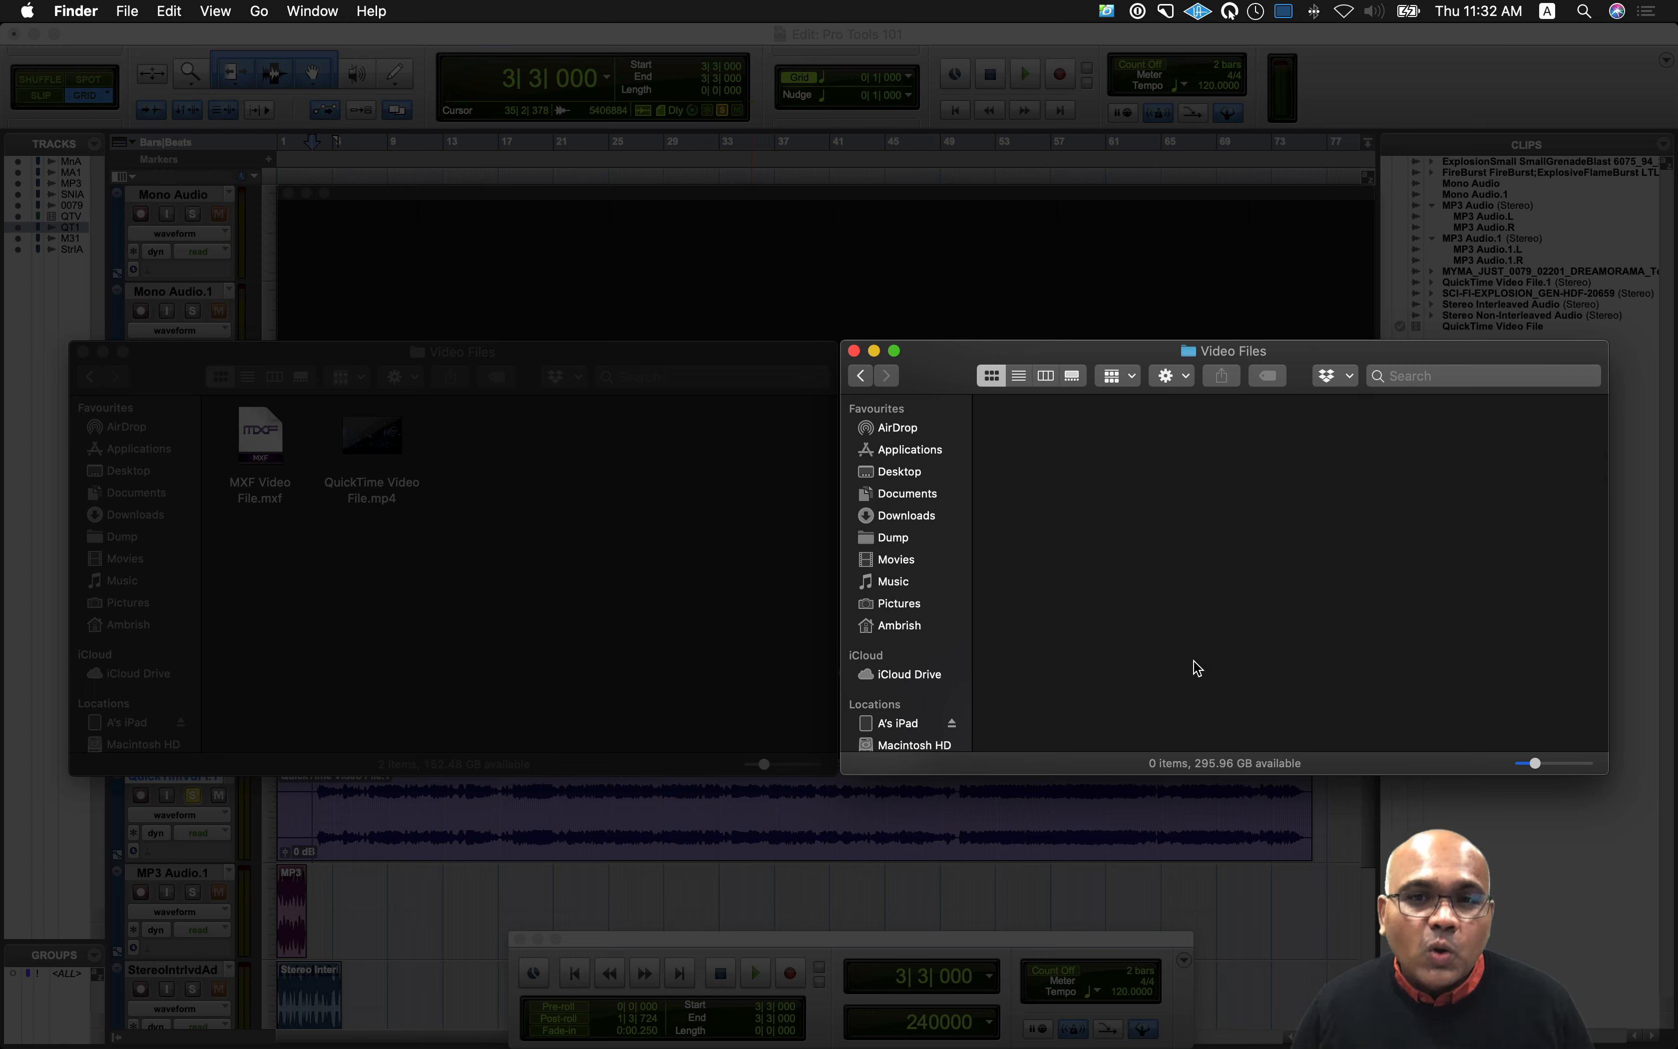
Step: Return to Pro Tools and import MXF Video File.mxf from the practice Video Files folder to a new track at Session Start
key("super+Tab")
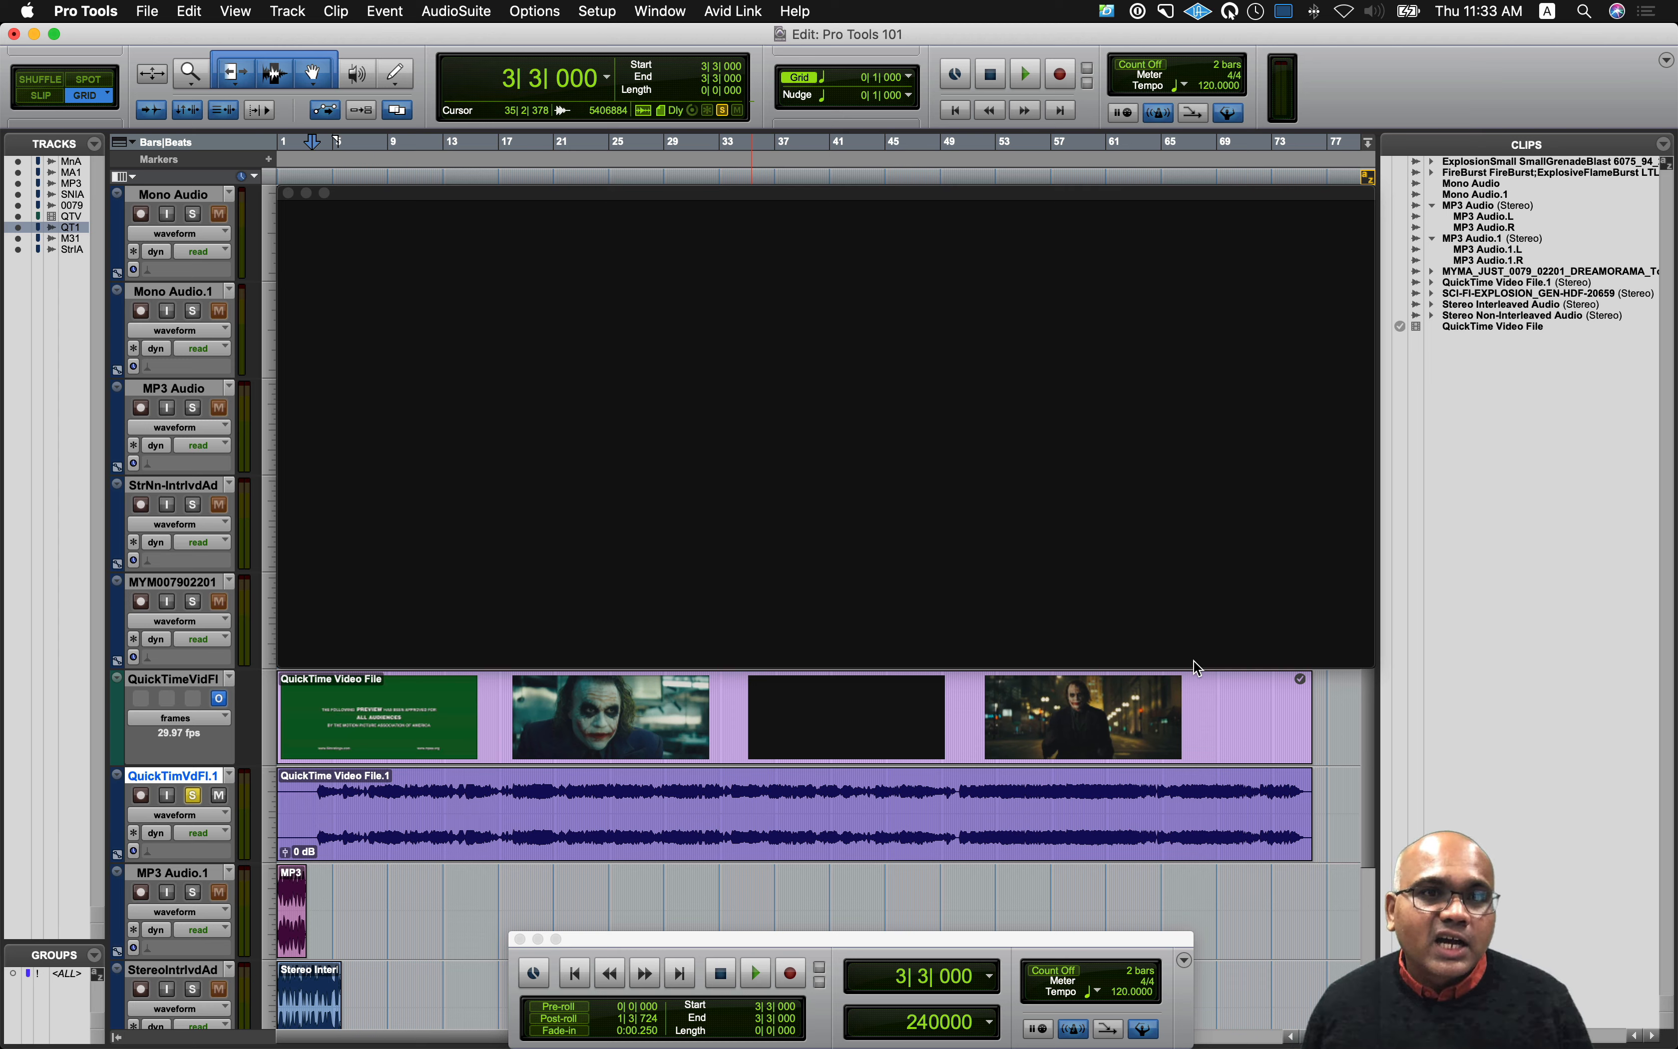
left_click(147, 12)
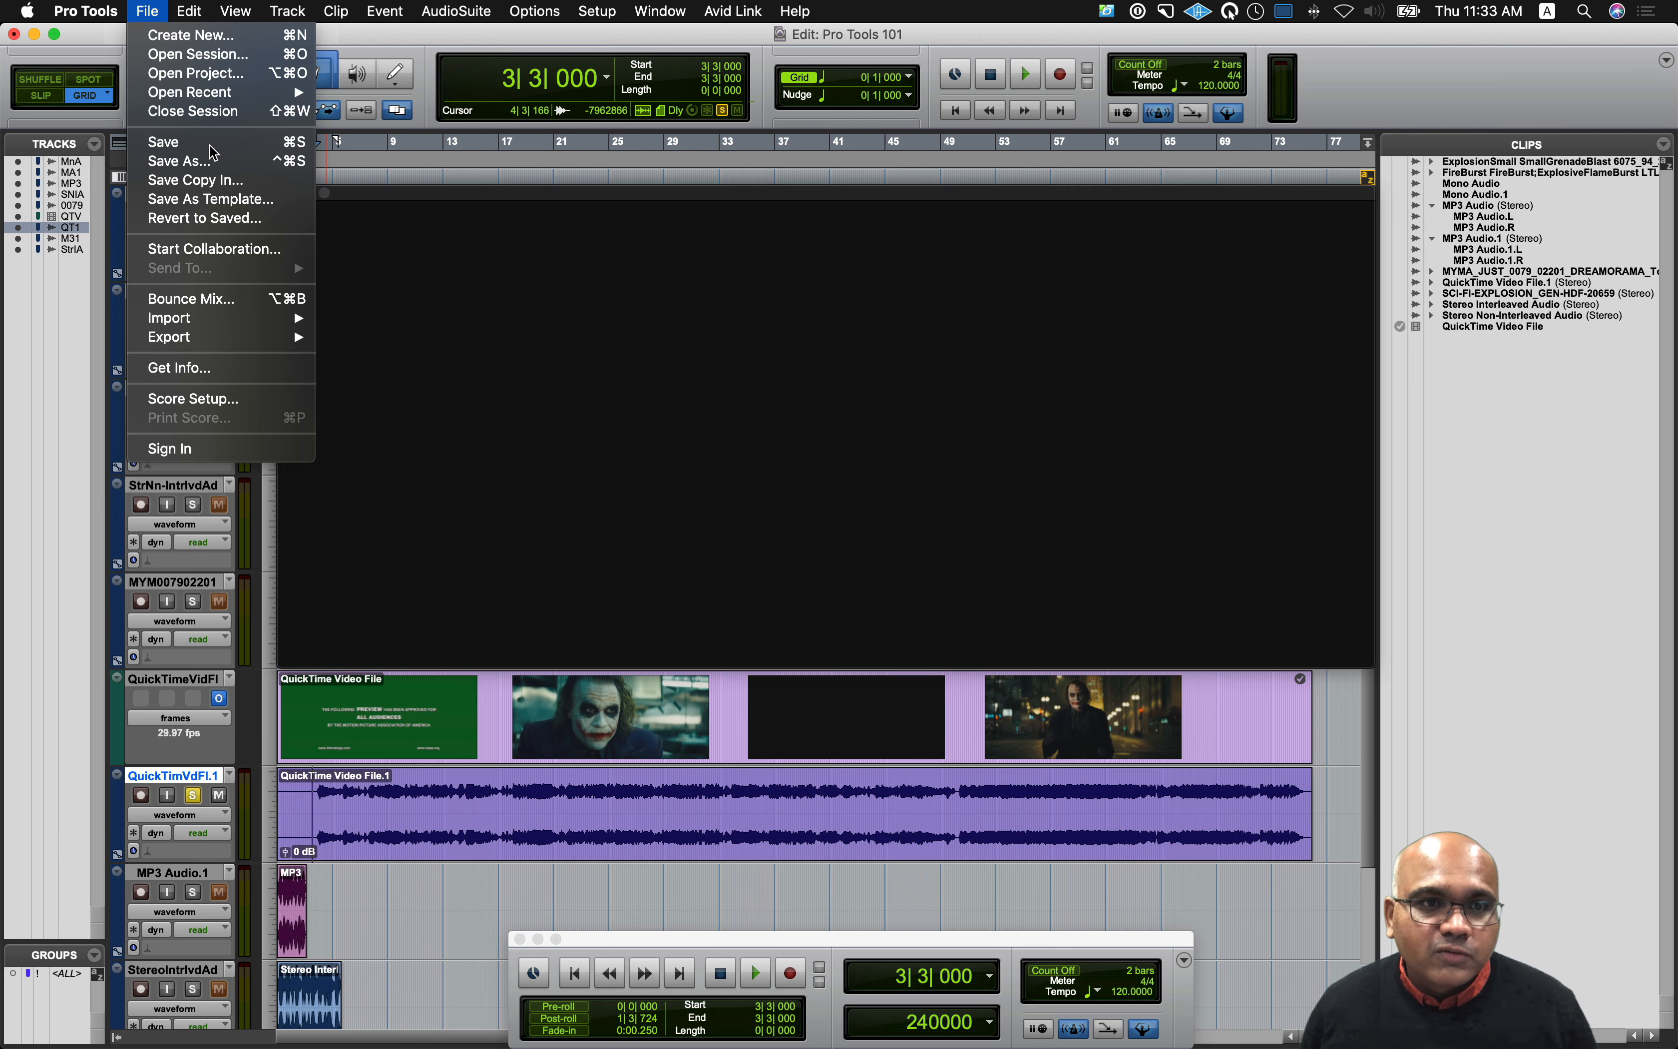
mouse_move(271, 321)
left_click(443, 389)
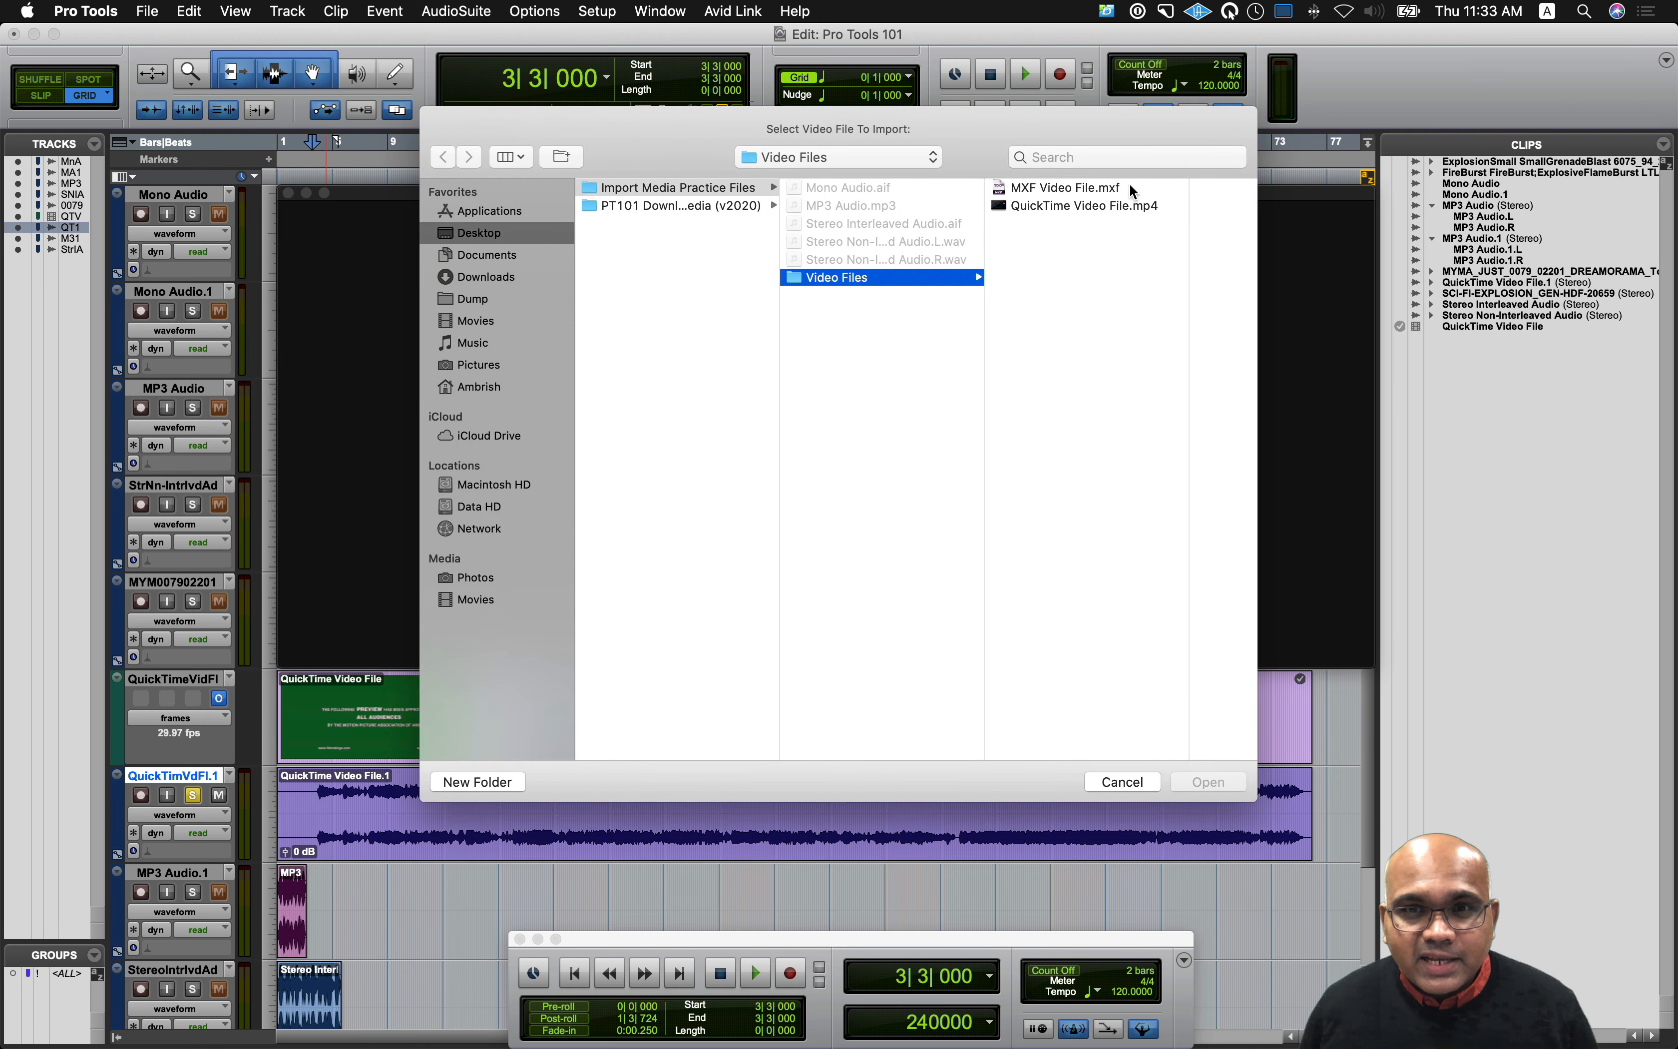
left_click(1129, 186)
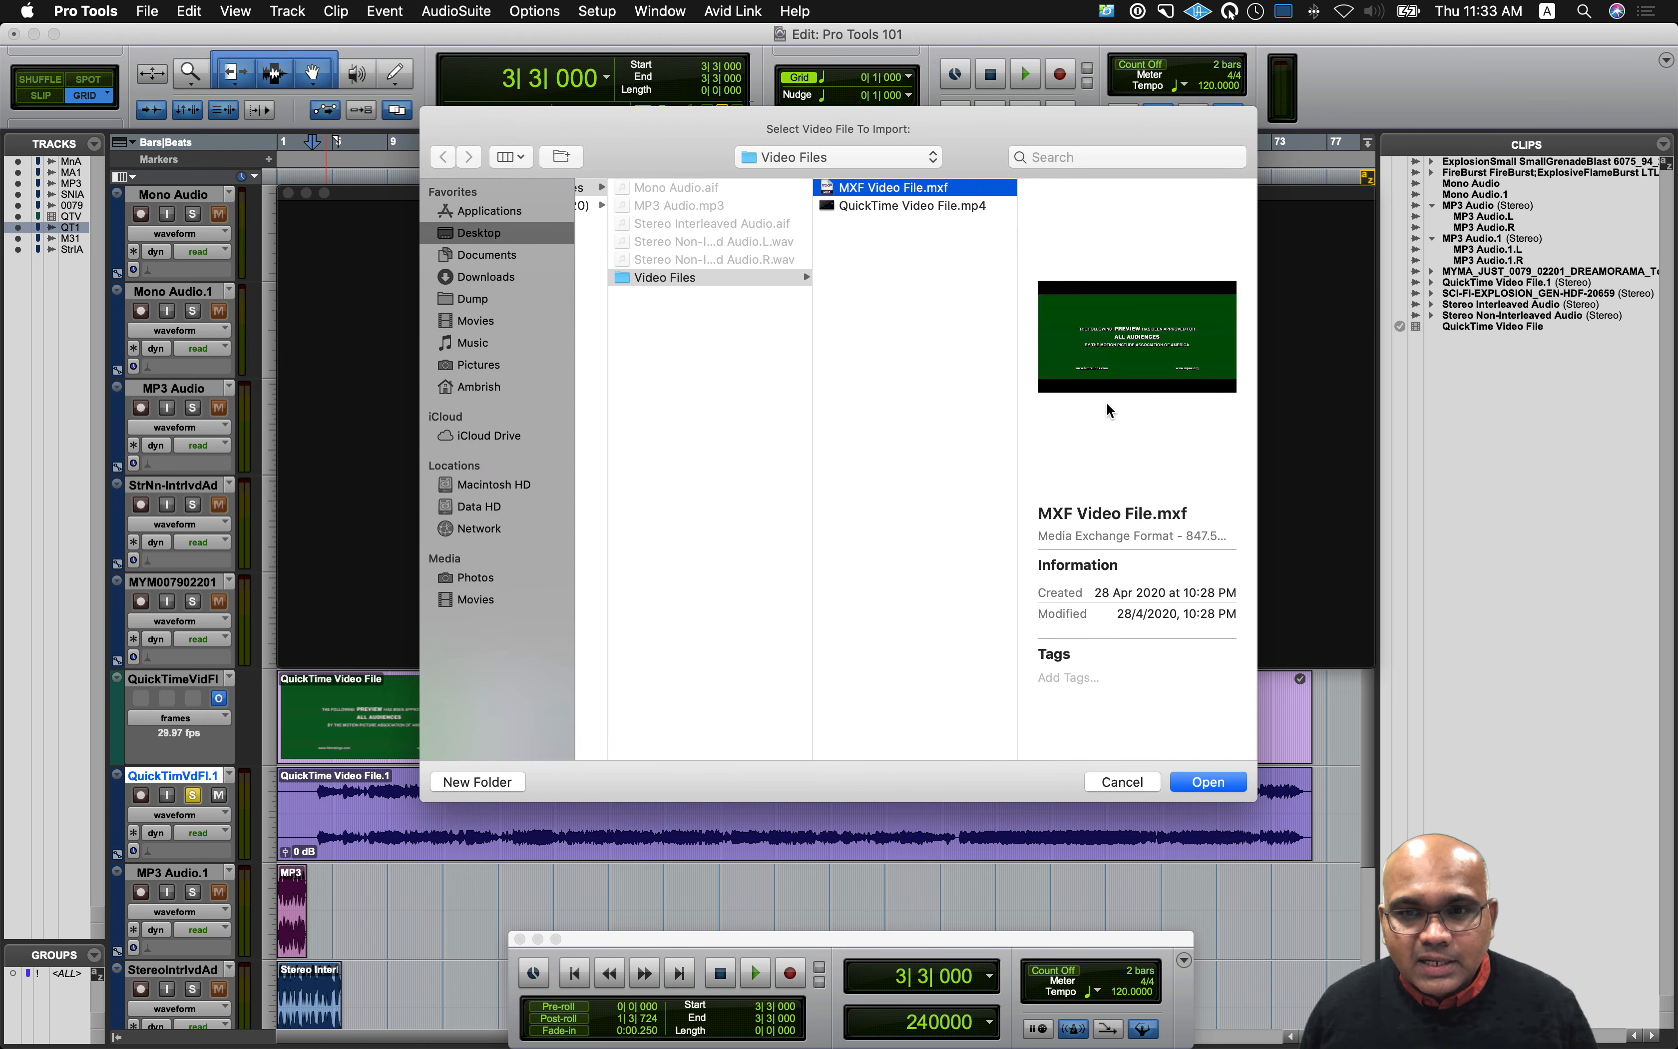
left_click(1218, 777)
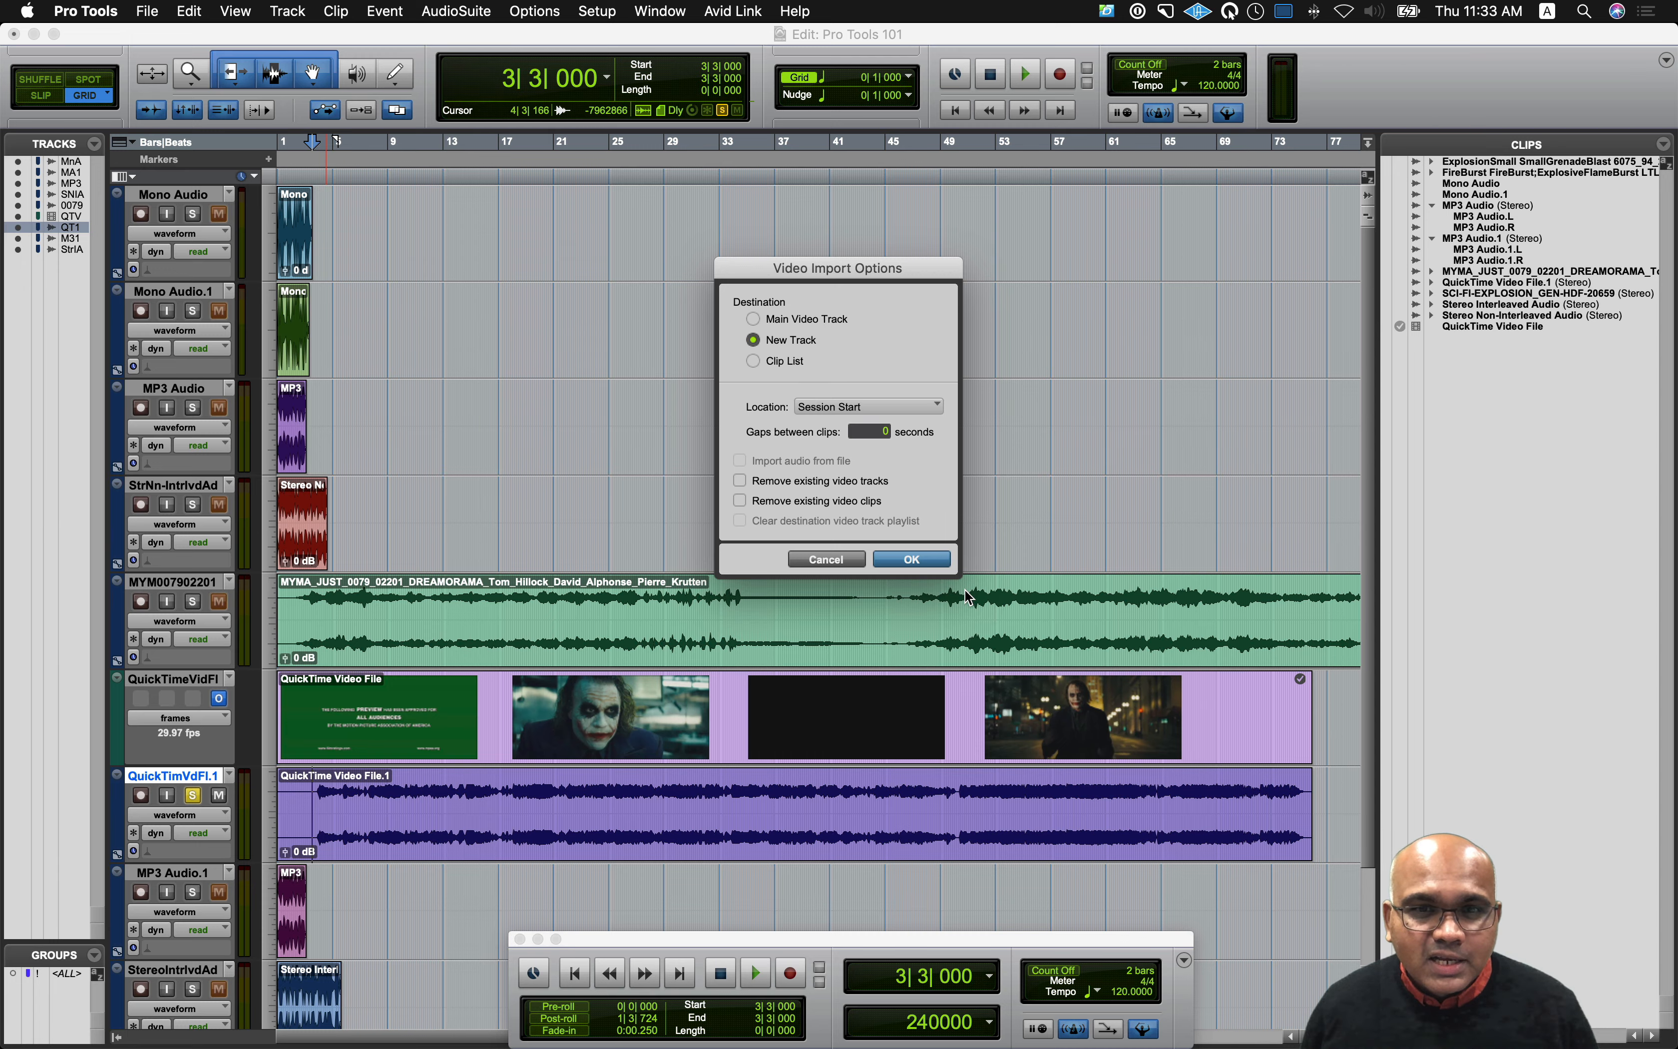
left_click(937, 567)
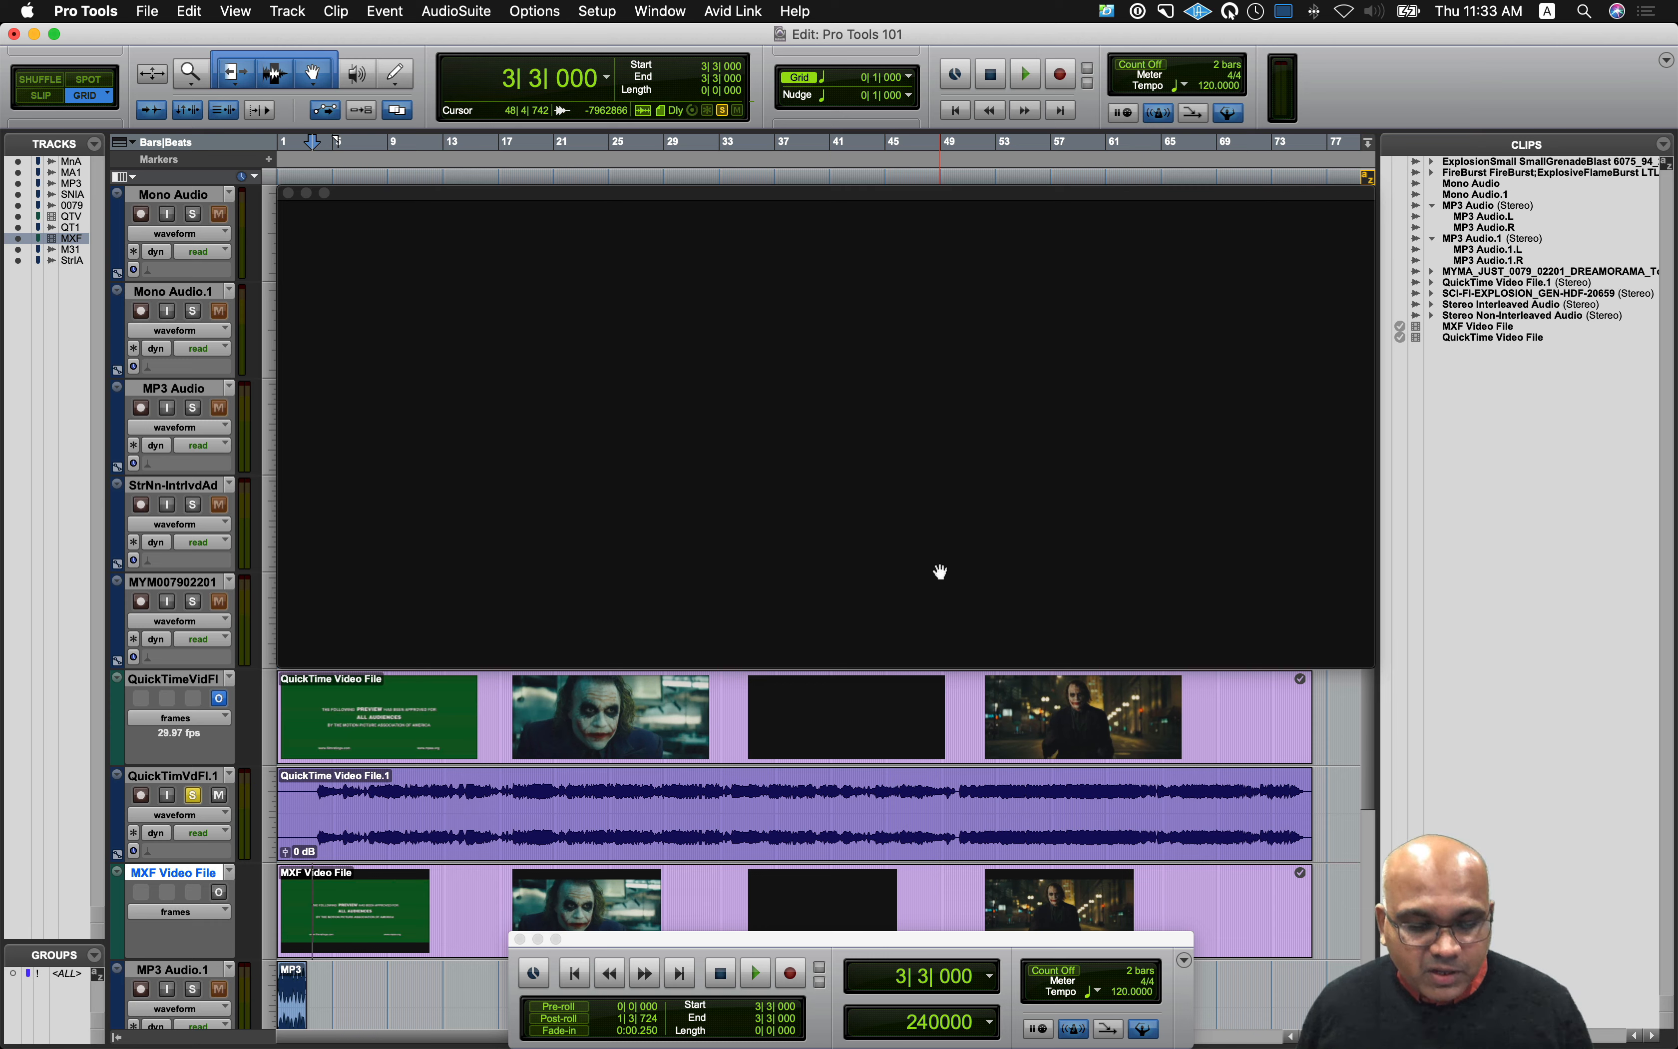
Step: Check the session's Video Files folder in Finder again and return to Pro Tools
key("super+Tab")
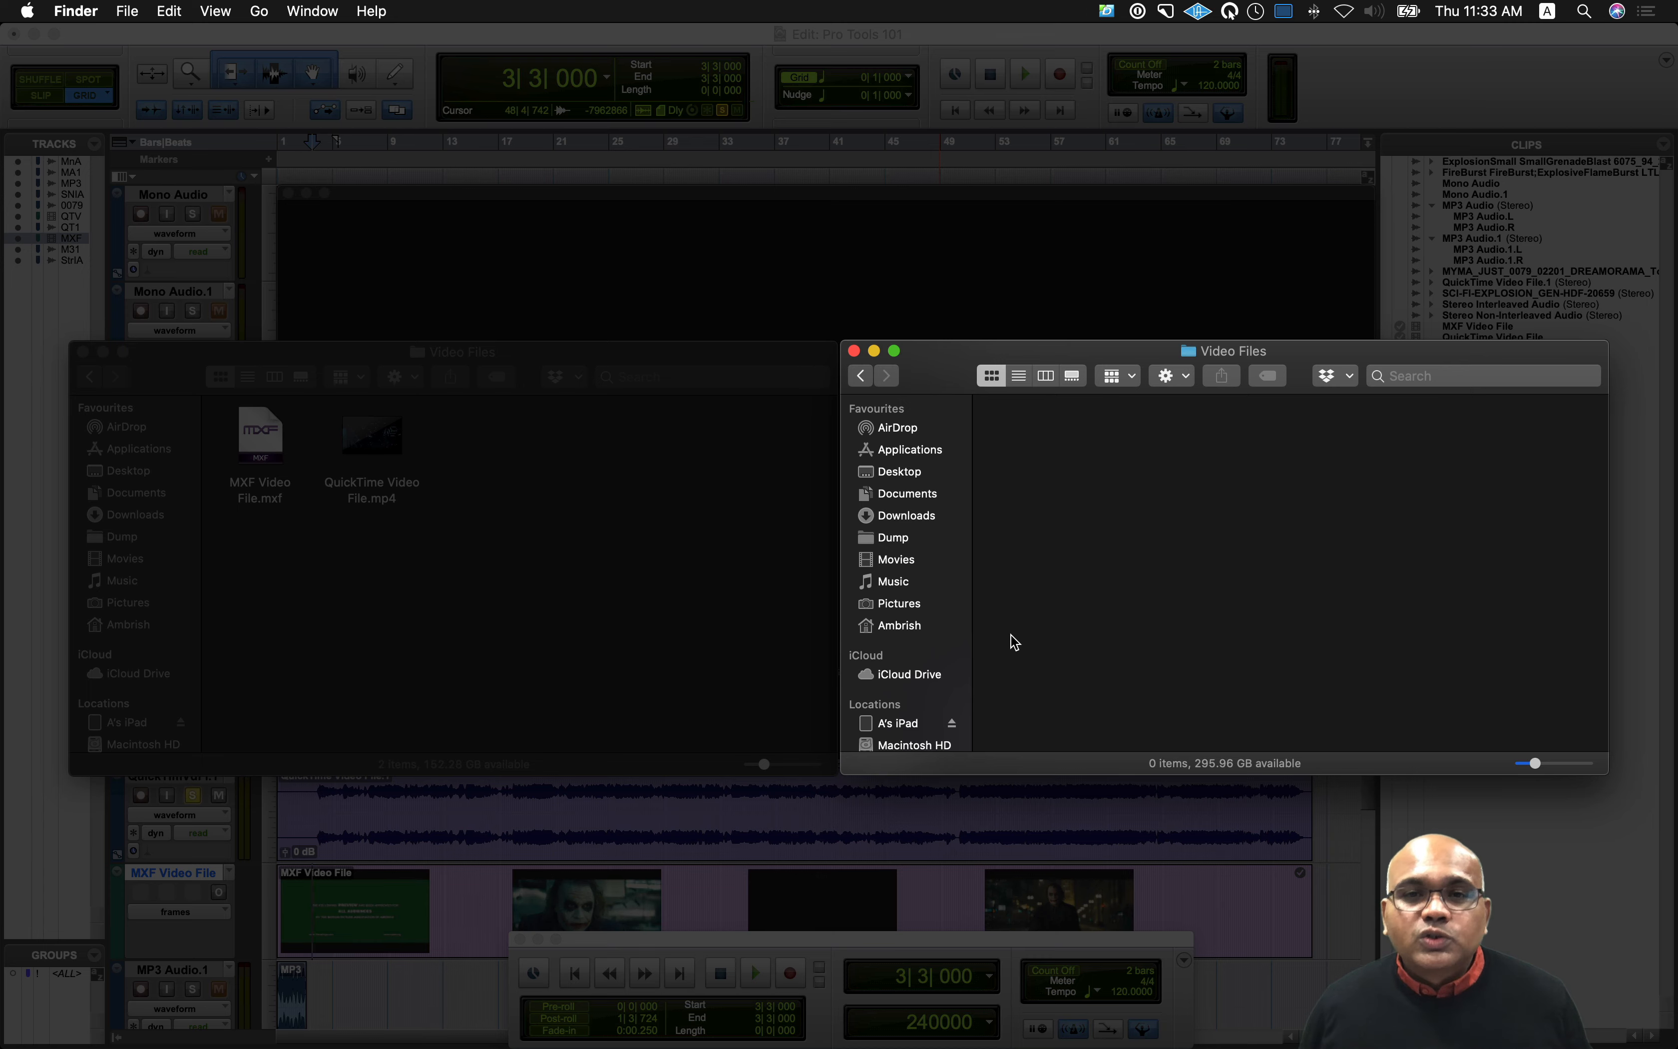
key("super+Tab")
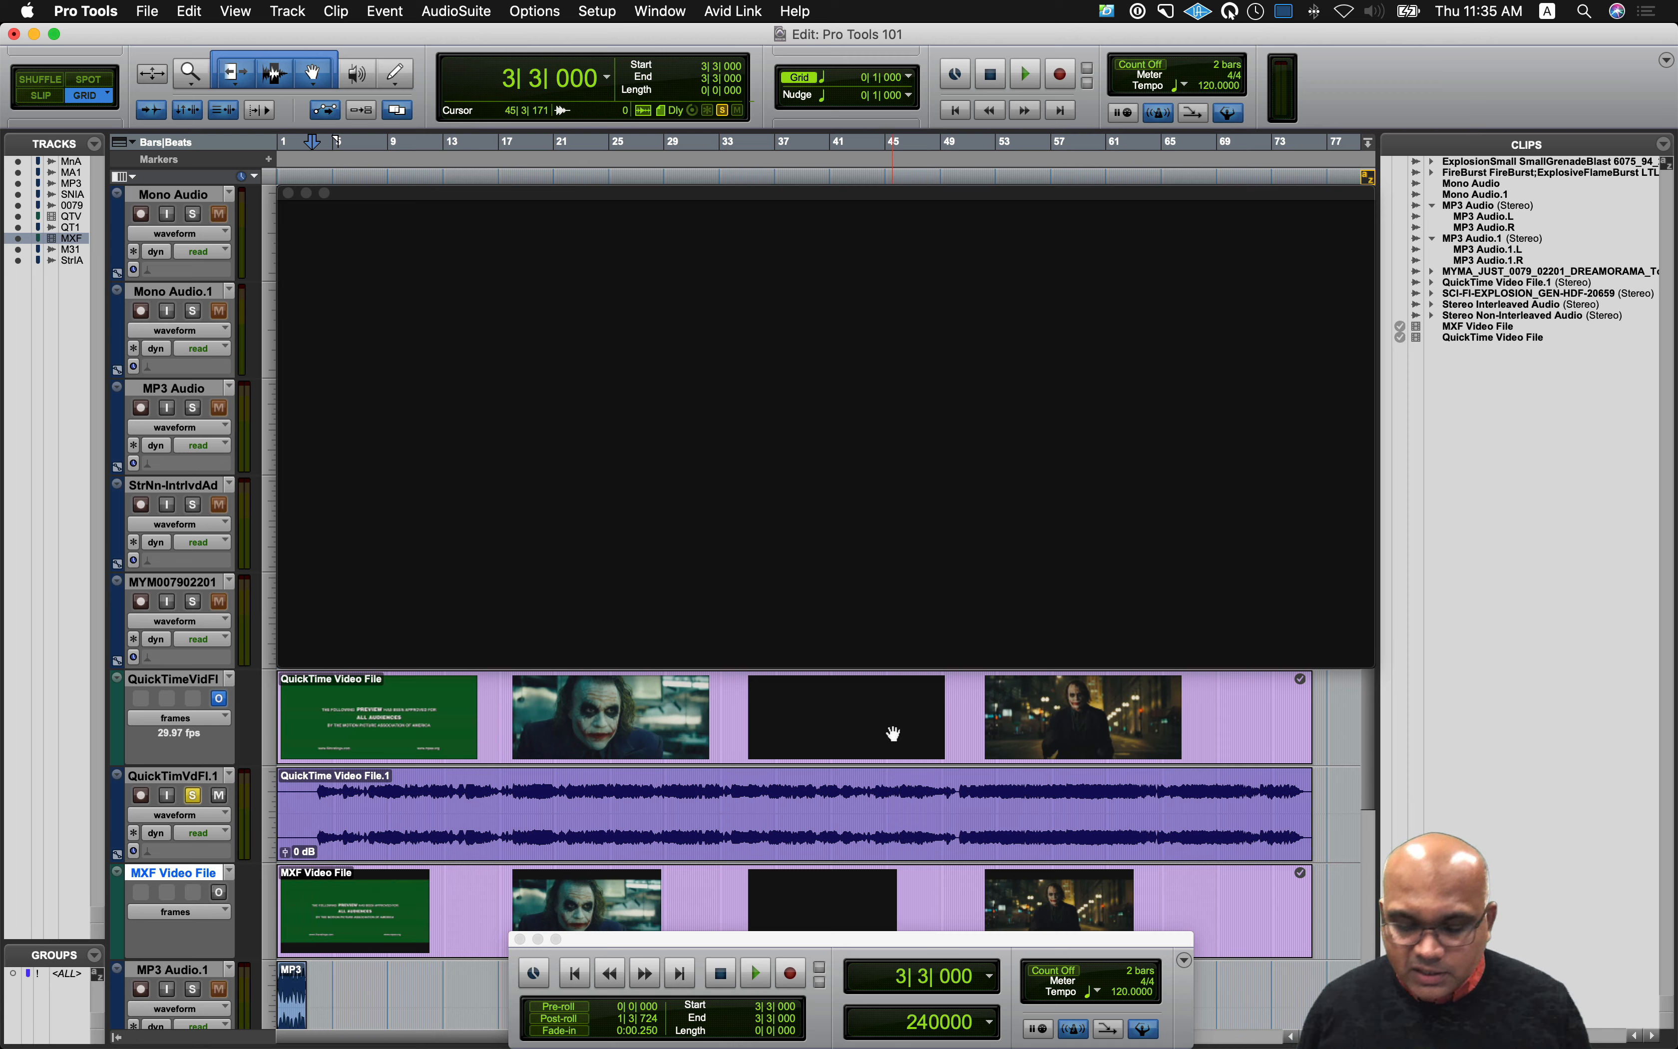
Step: Bring the MXF Video File track online in place of the QuickTime video track, check the Video window, and leave it hidden
key("super+9")
scroll(893, 733, "down", 5)
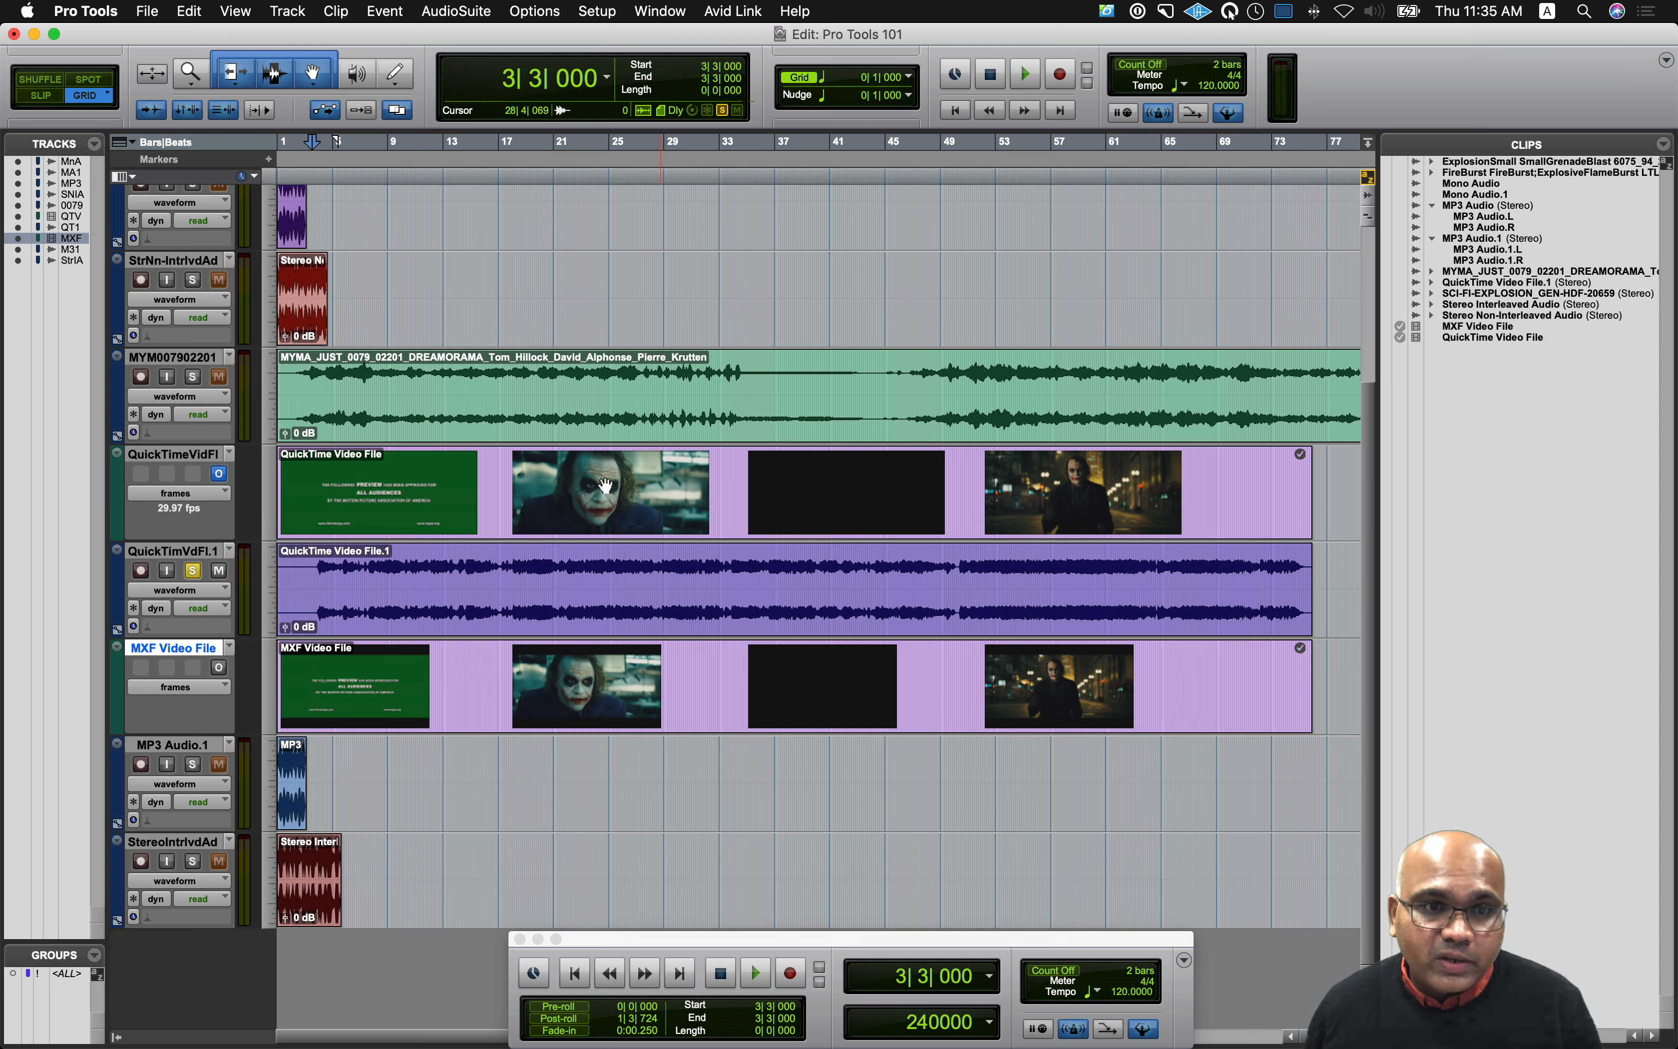
left_click(185, 453)
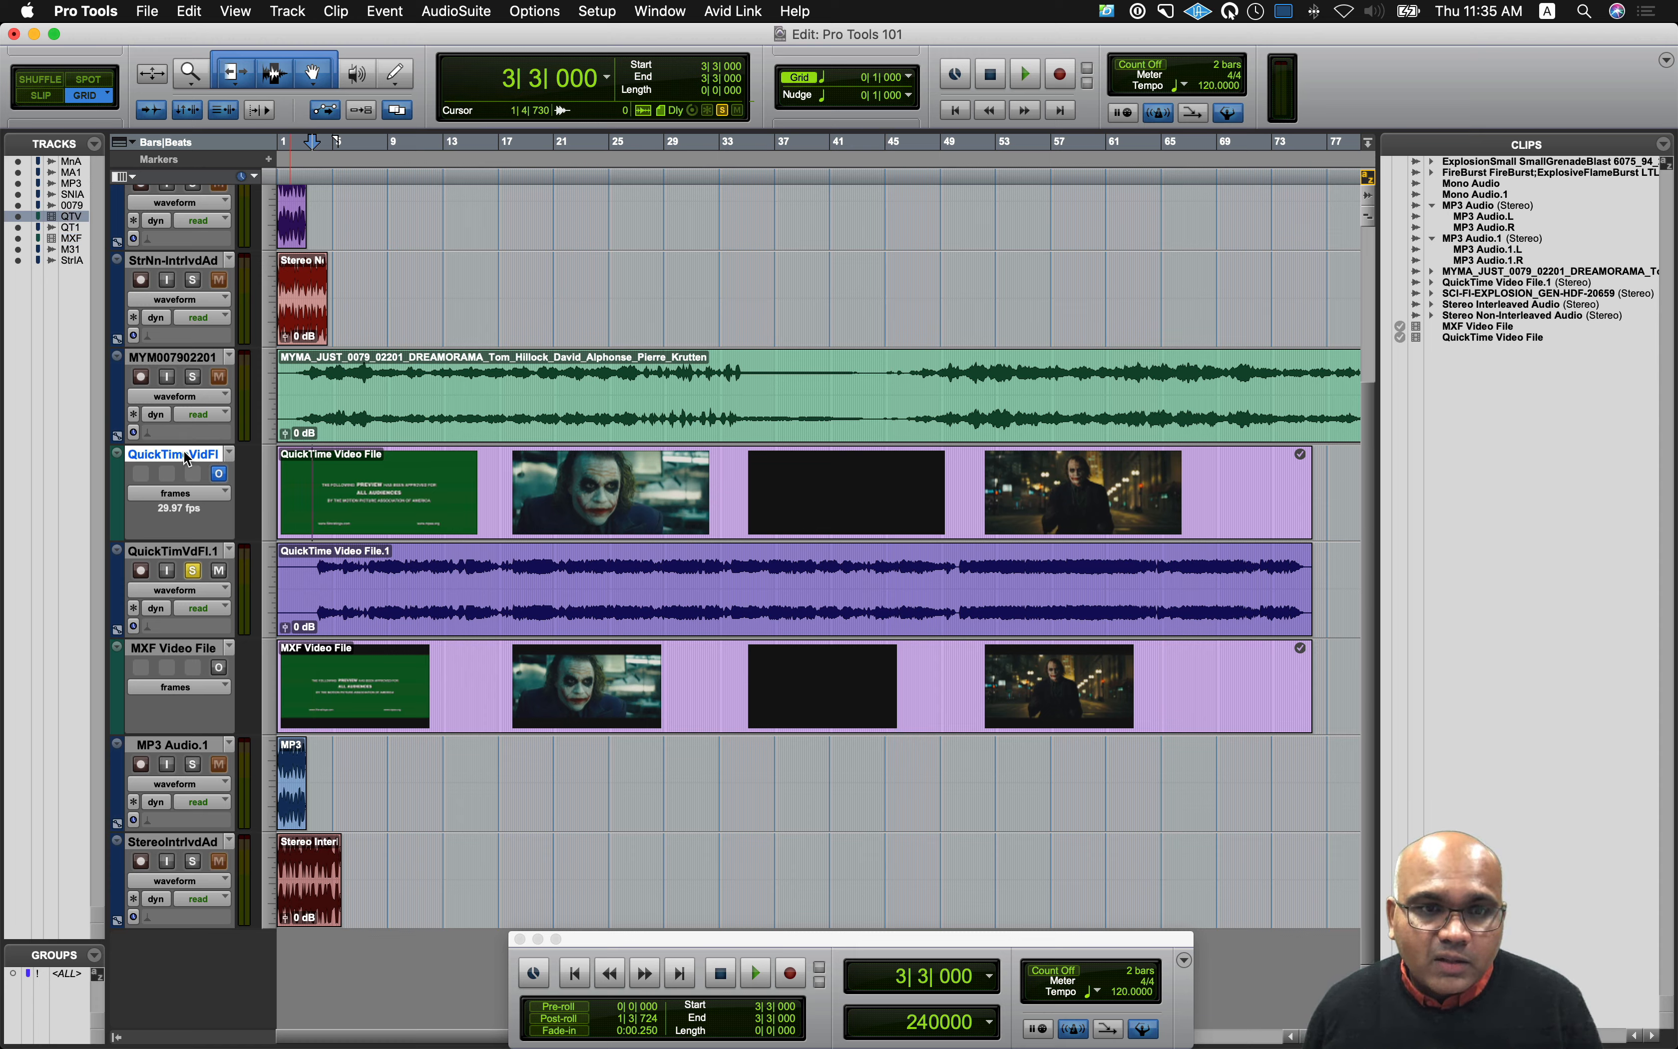
left_click(202, 649)
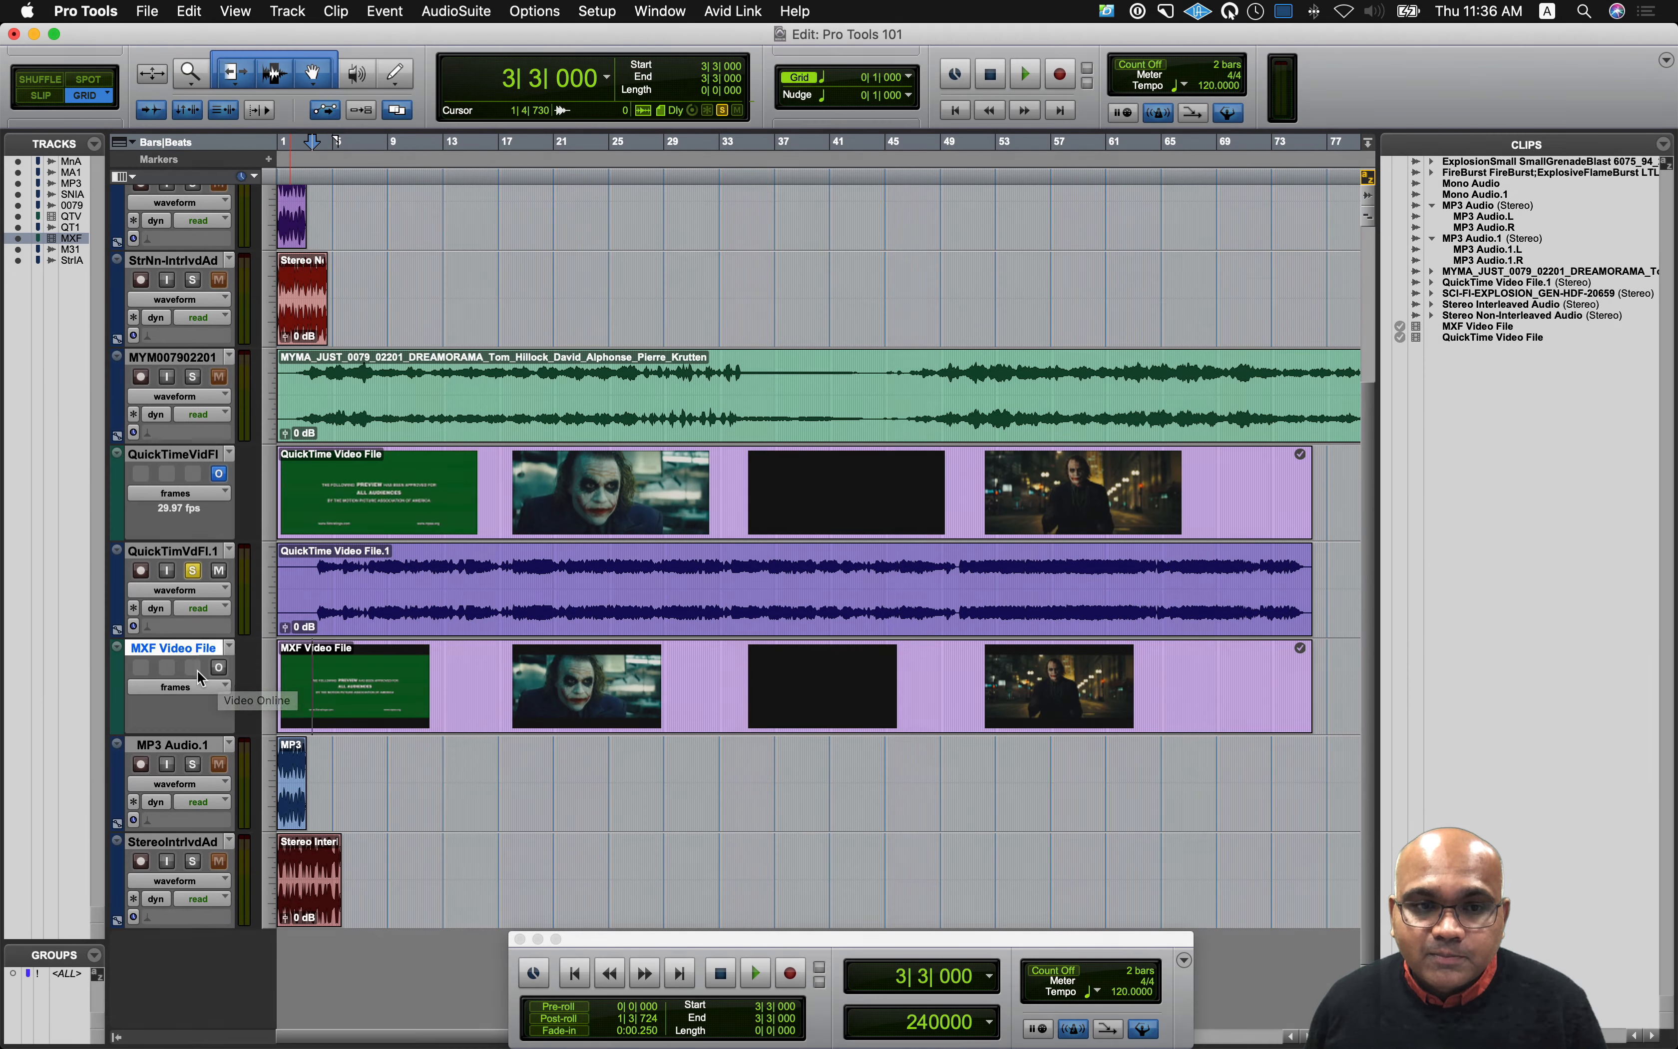
left_click(220, 668)
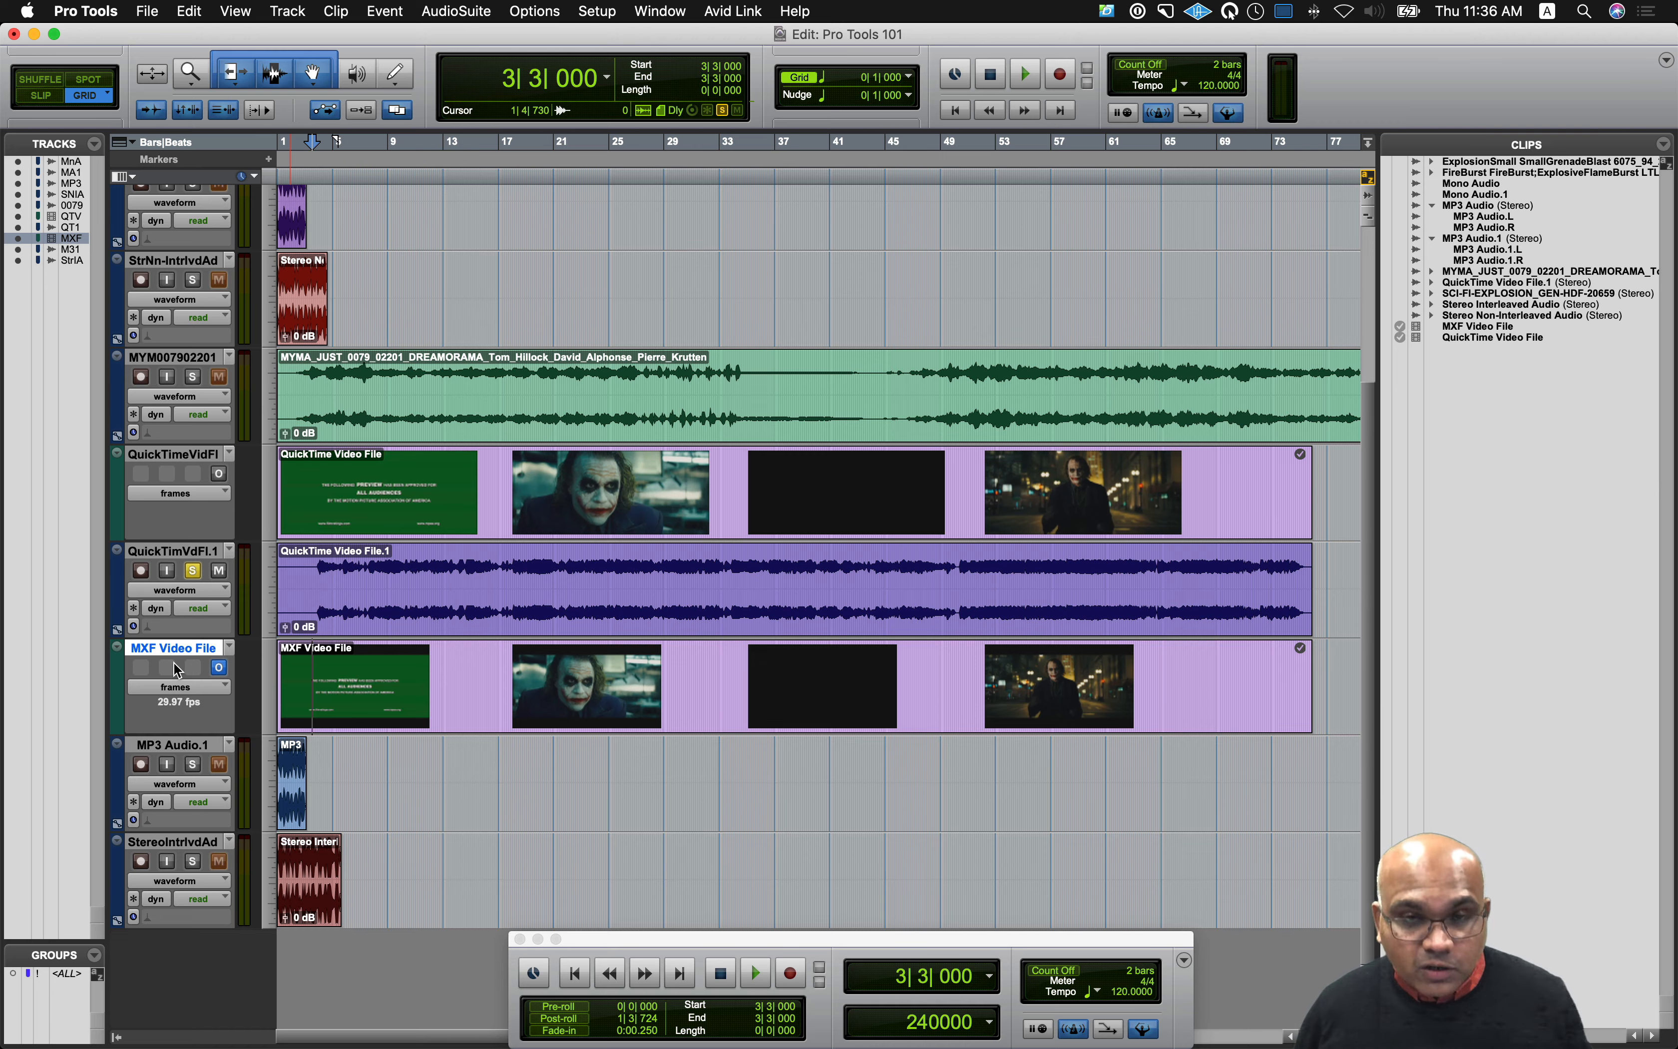
key("super+9")
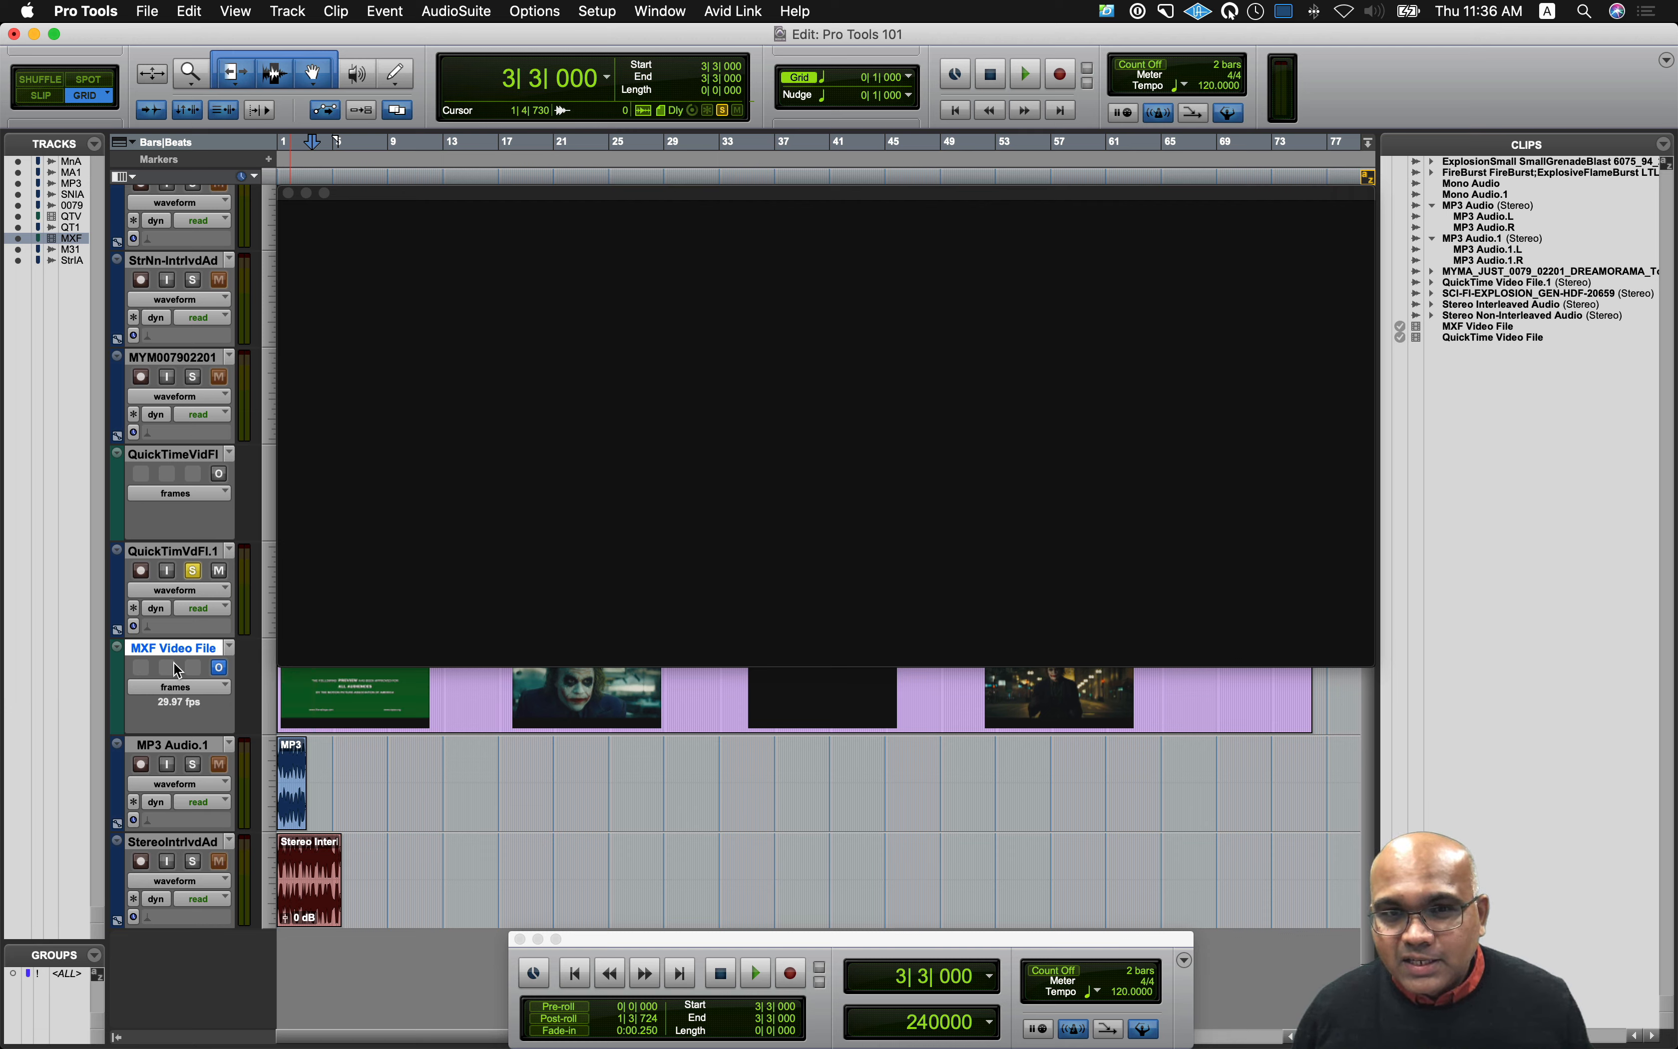
key("super+9")
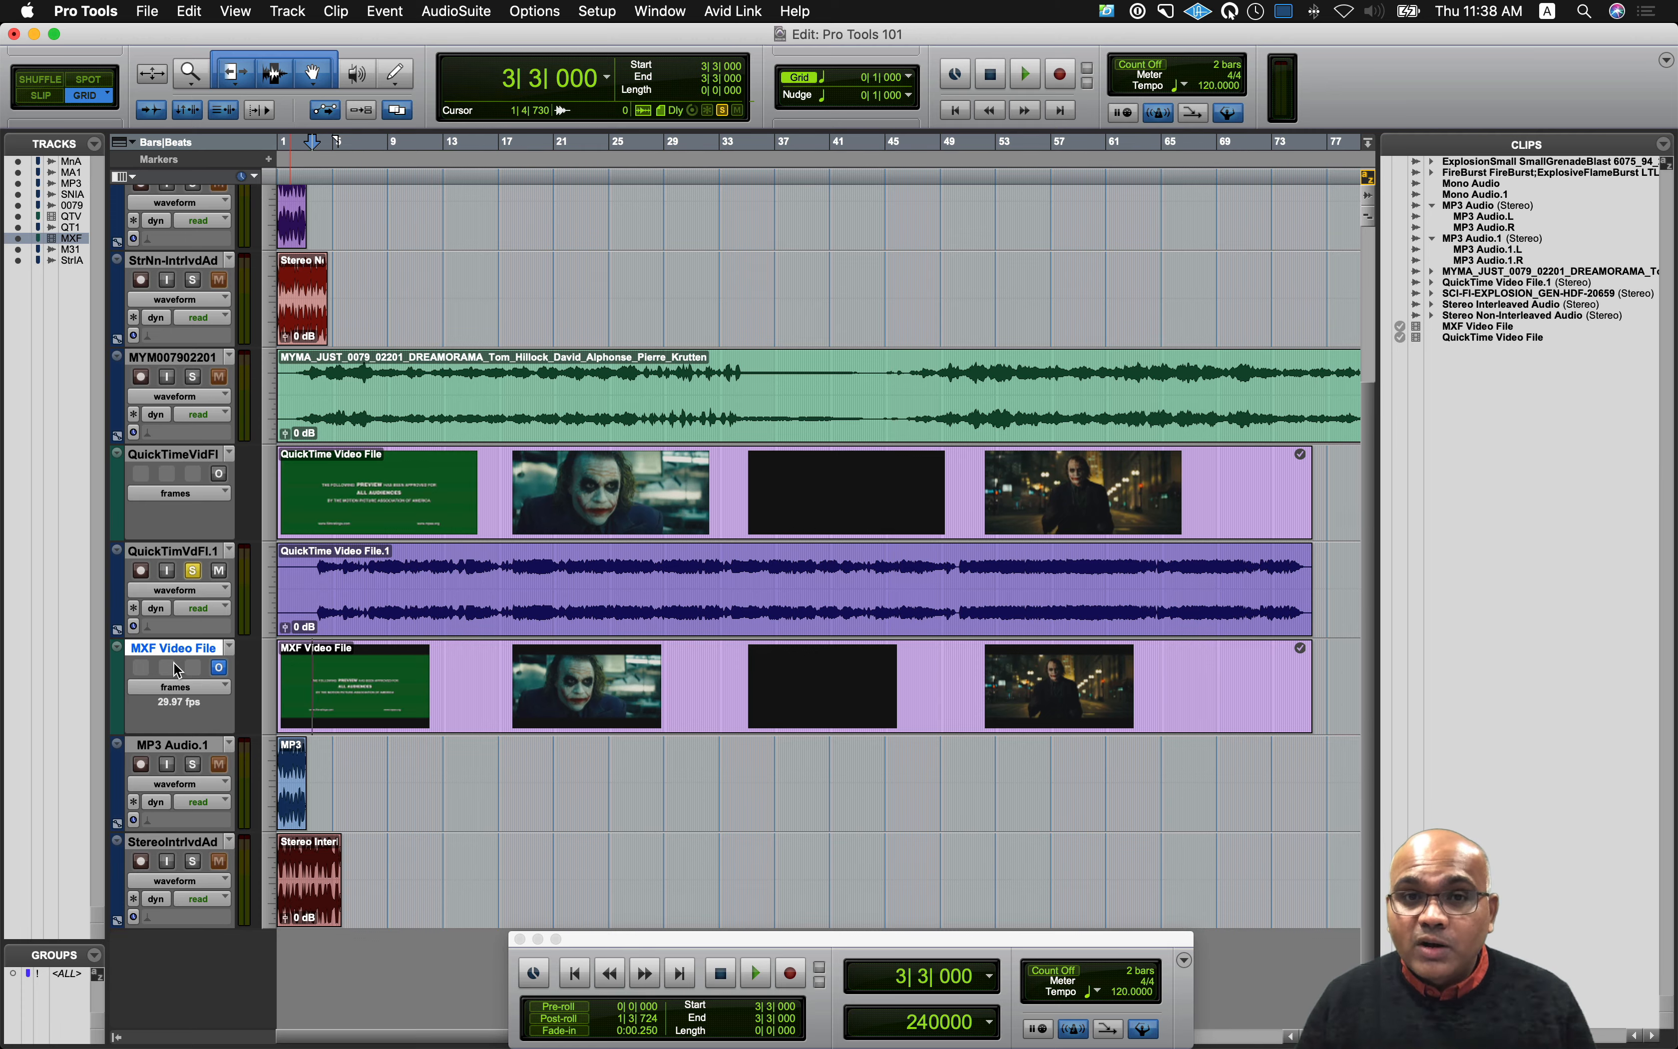
Step: Examine the audio conversion options for QuickTime Video File.mp4 from the Video Files folder in Import Audio, and cancel the import
key("super+shift+i")
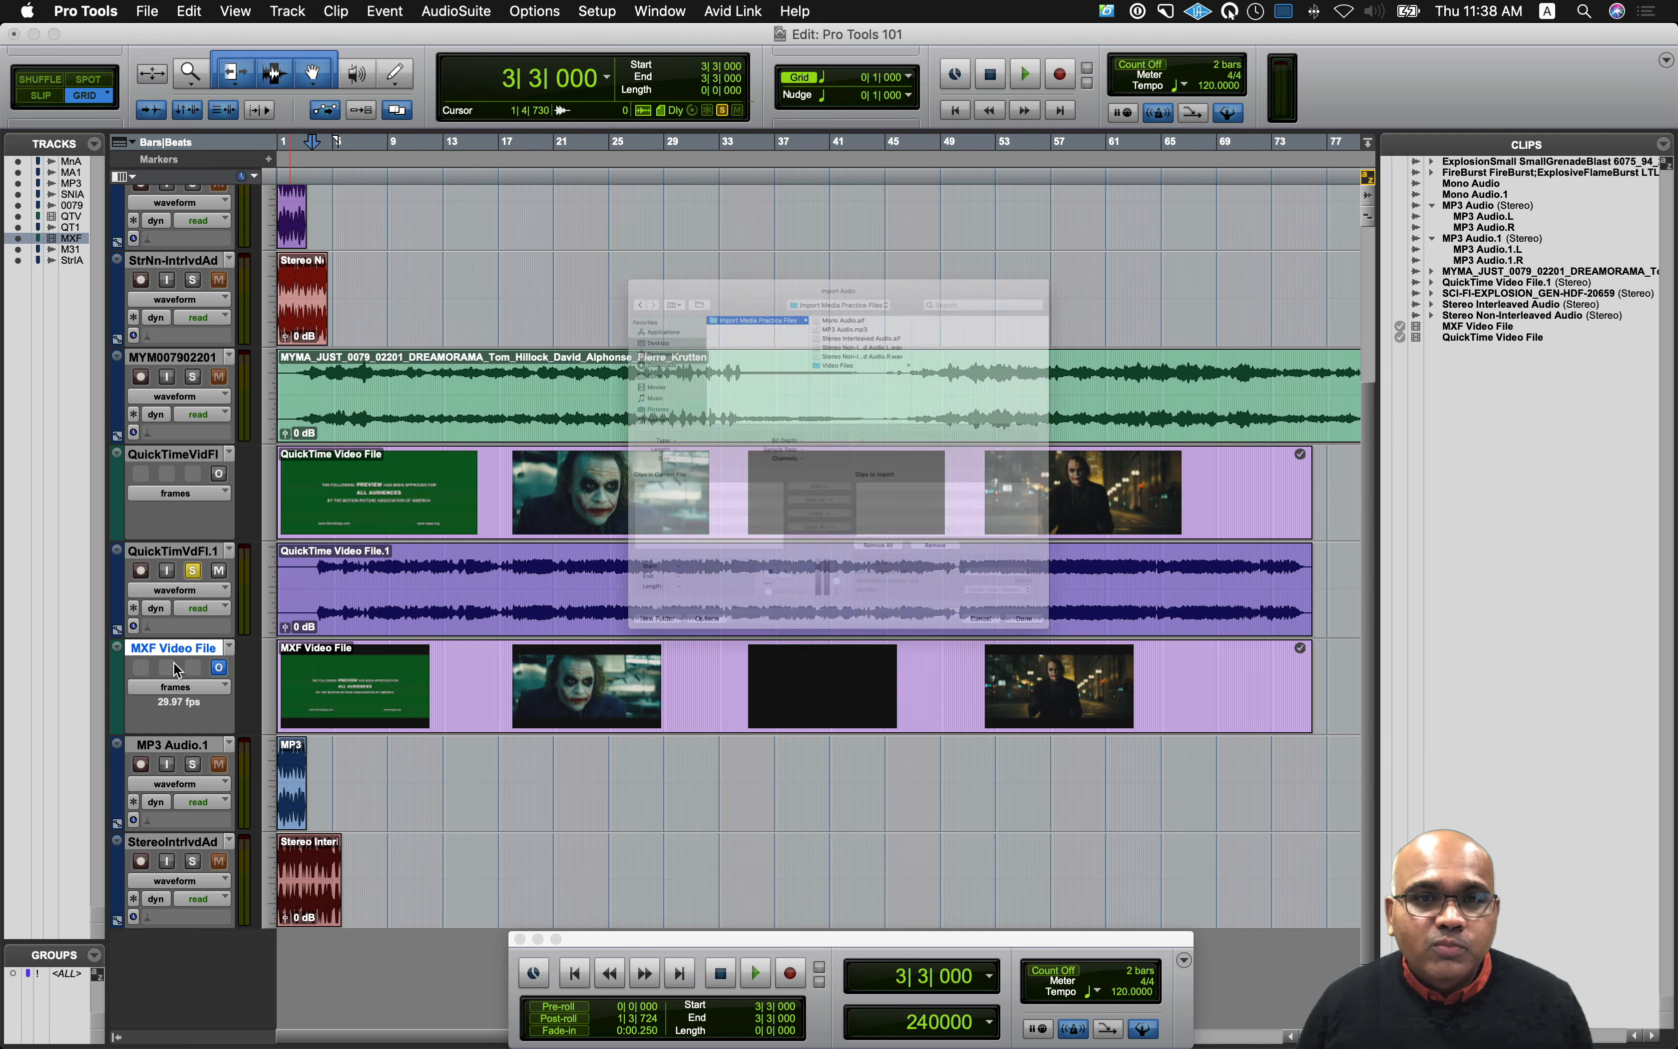
left_click(862, 278)
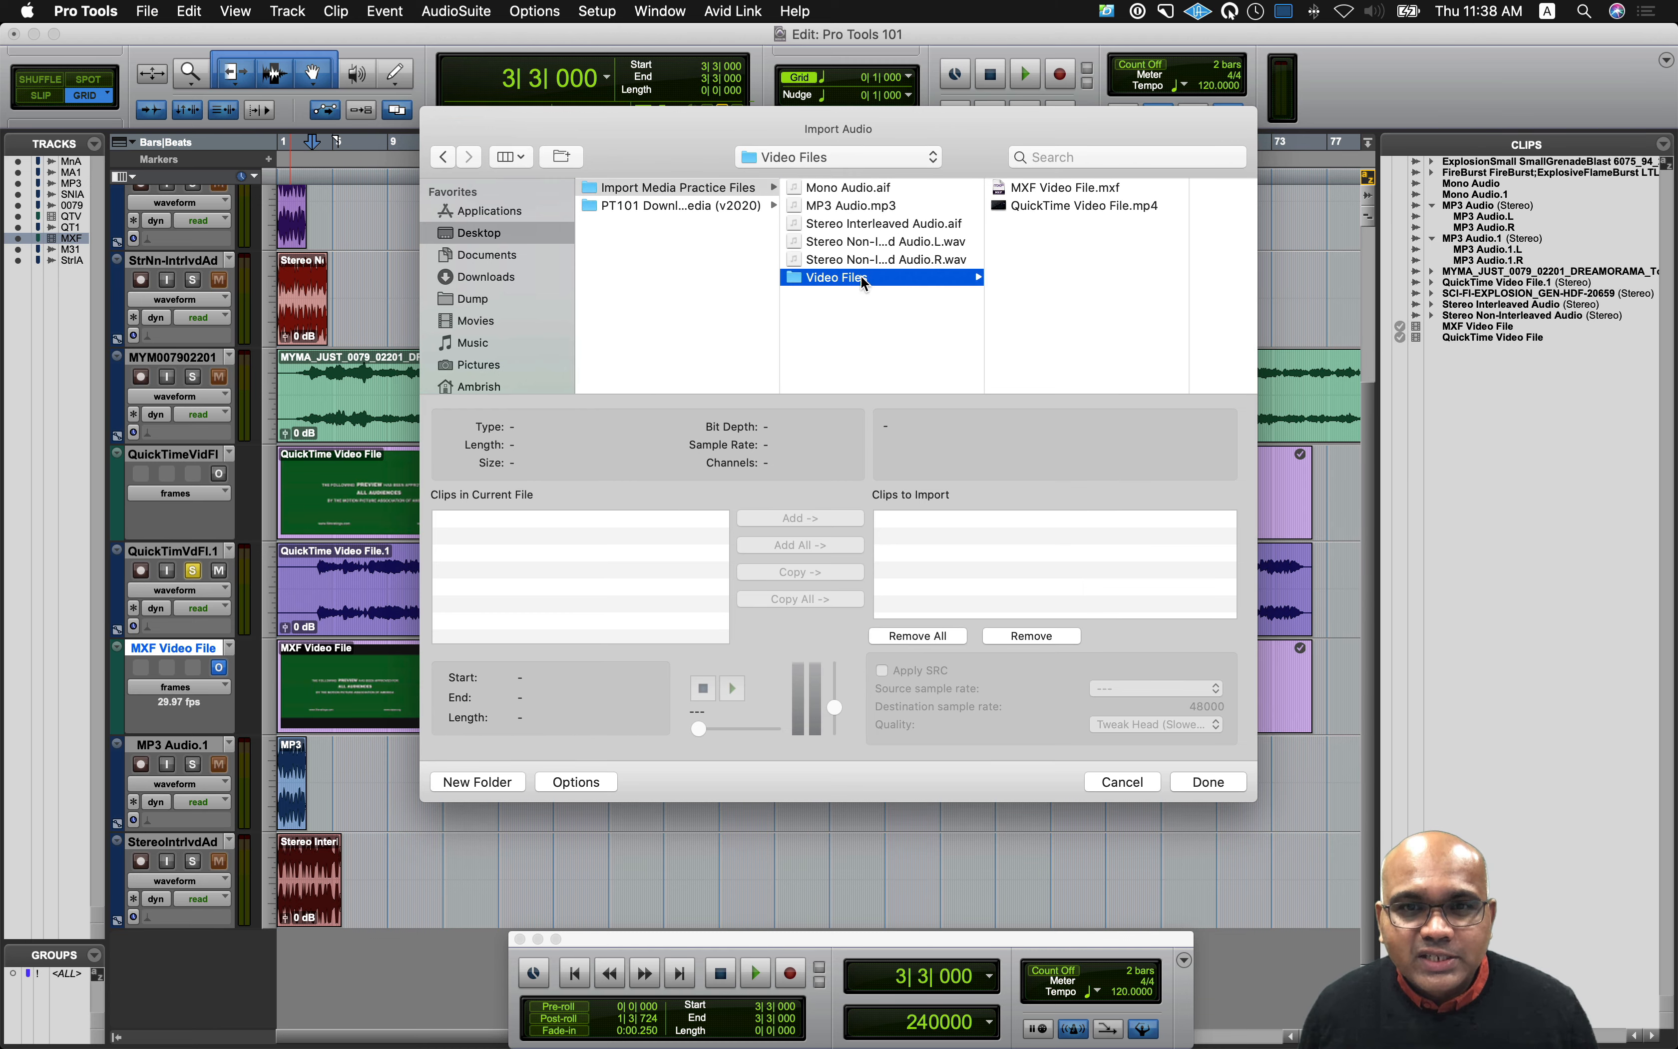
left_click(1077, 209)
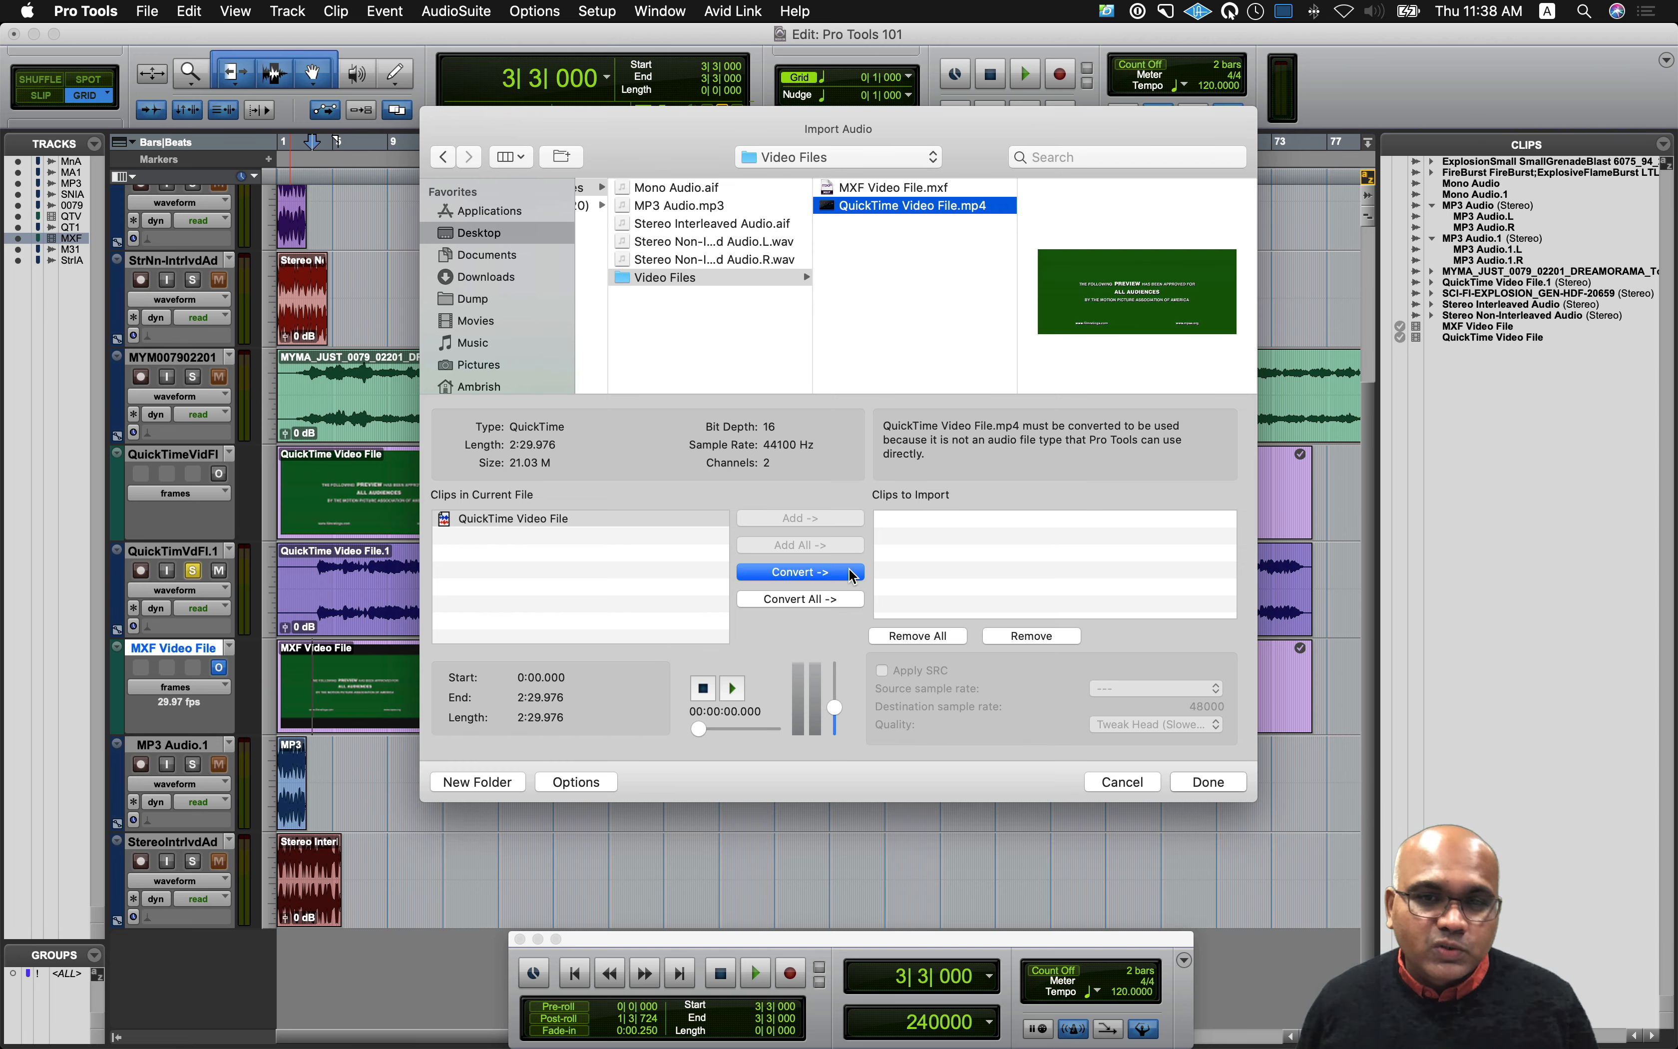
left_click(1121, 782)
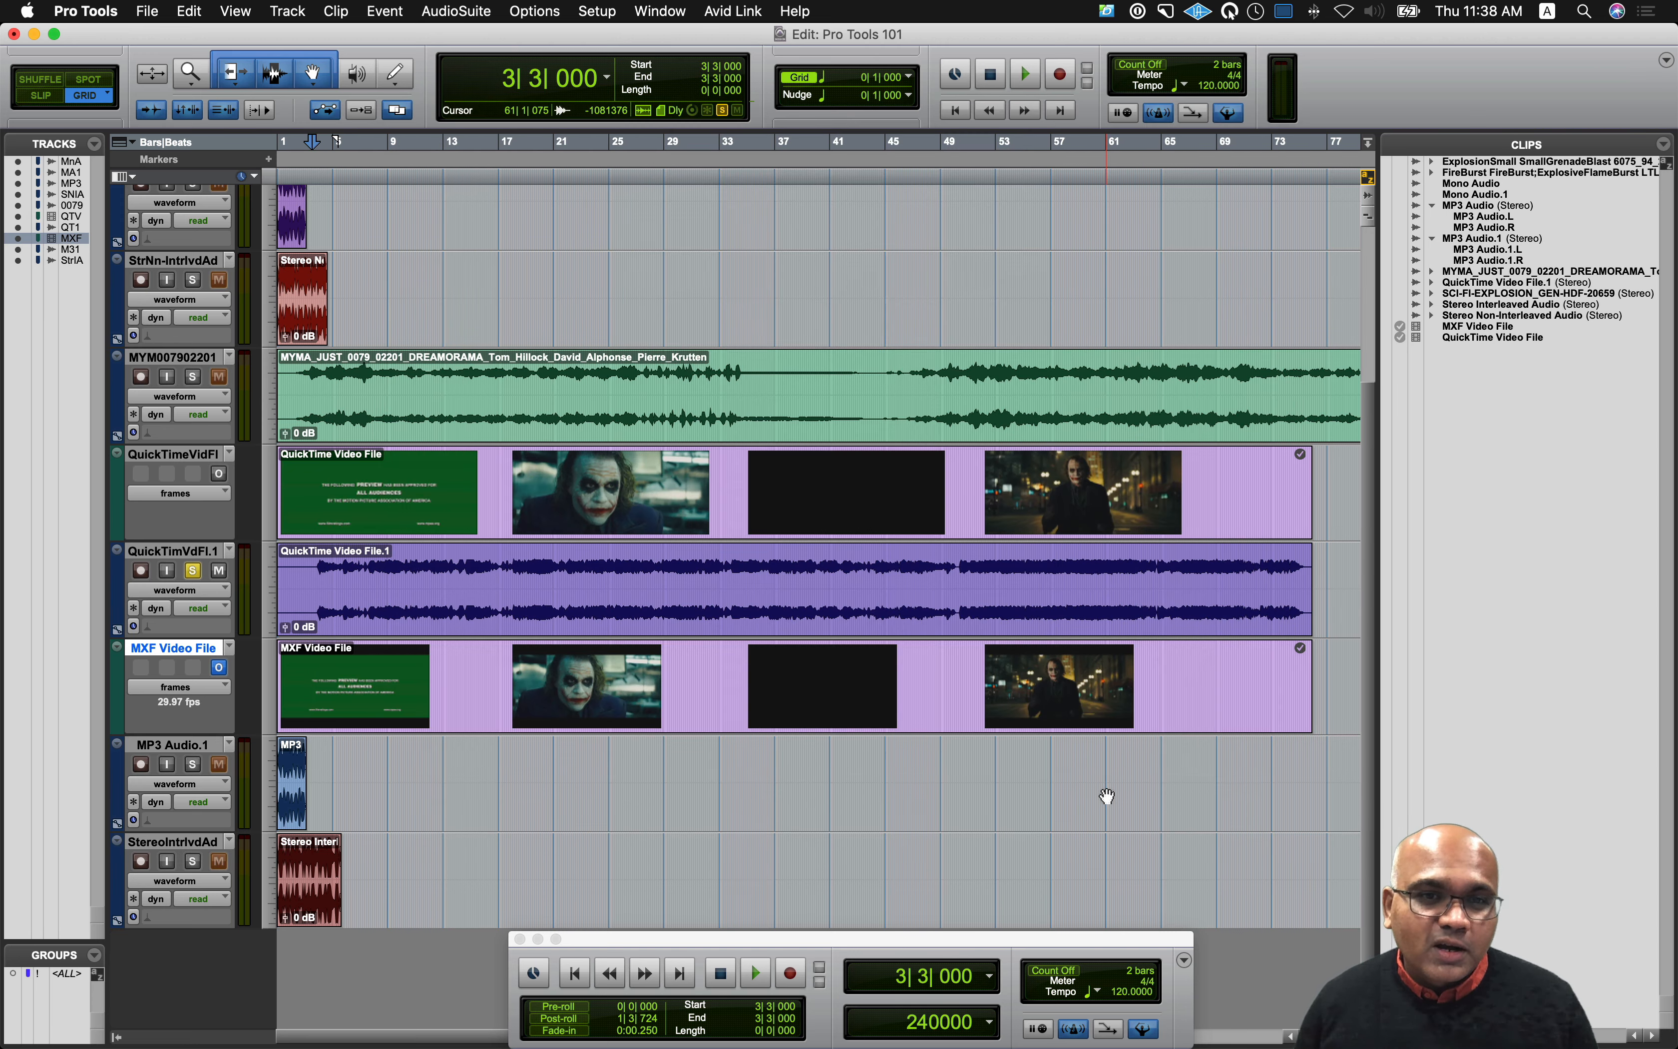